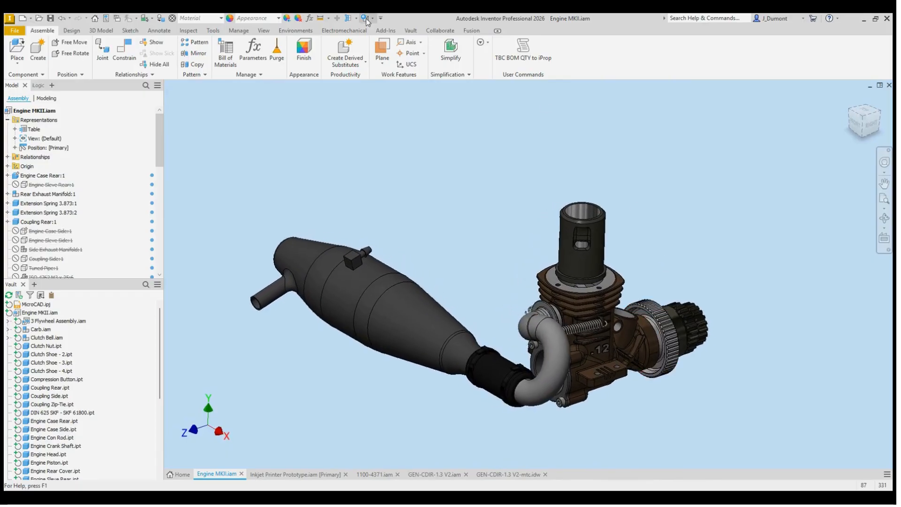
# Step: Inspect the engine's interior with a half section view taken from the mounting lug face and offset inward, and leave the section
pyautogui.click(348, 18)
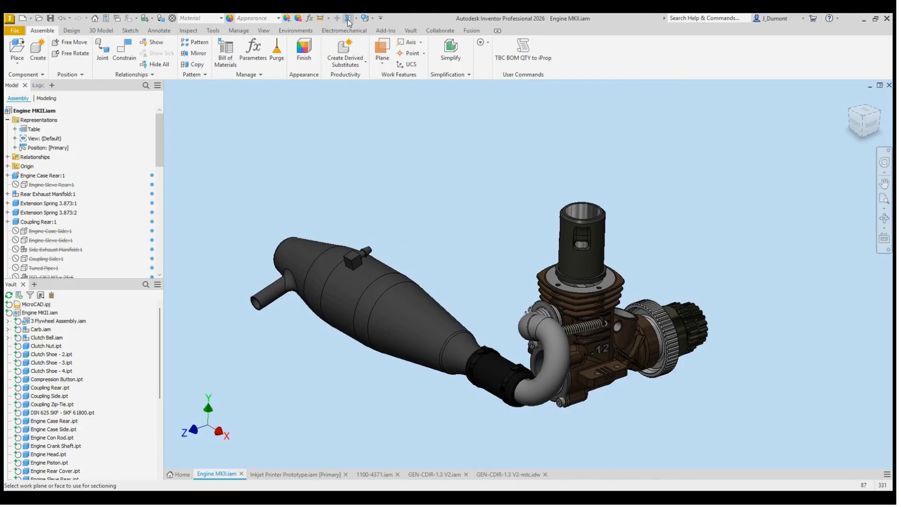
pyautogui.click(606, 384)
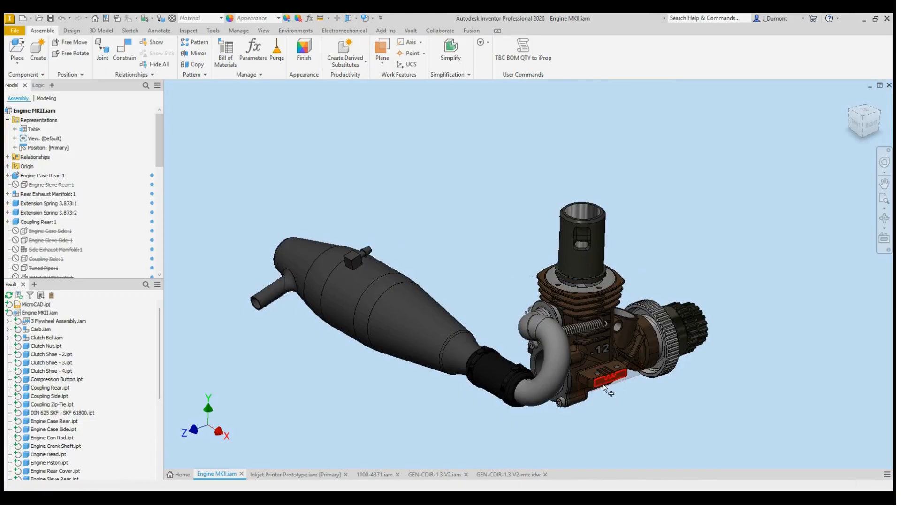
pyautogui.moveTo(612, 382); pyautogui.dragTo(587, 371)
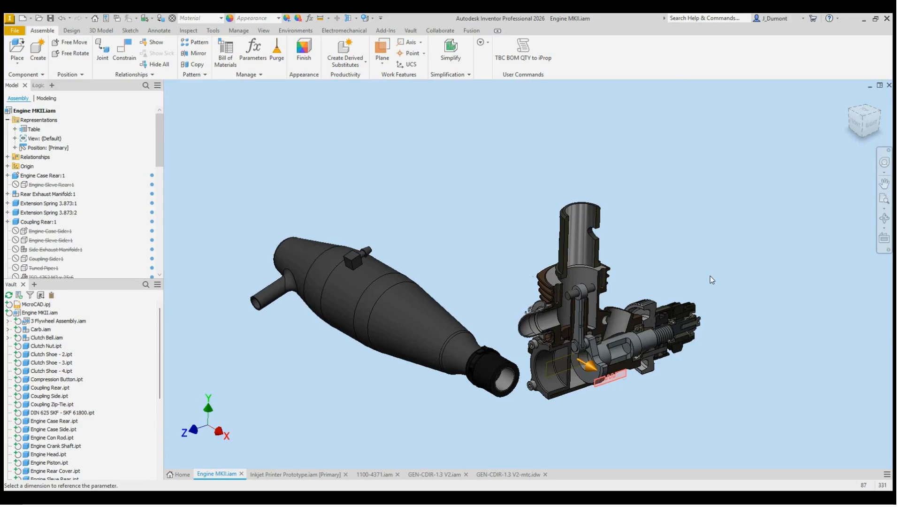
pyautogui.press('Escape')
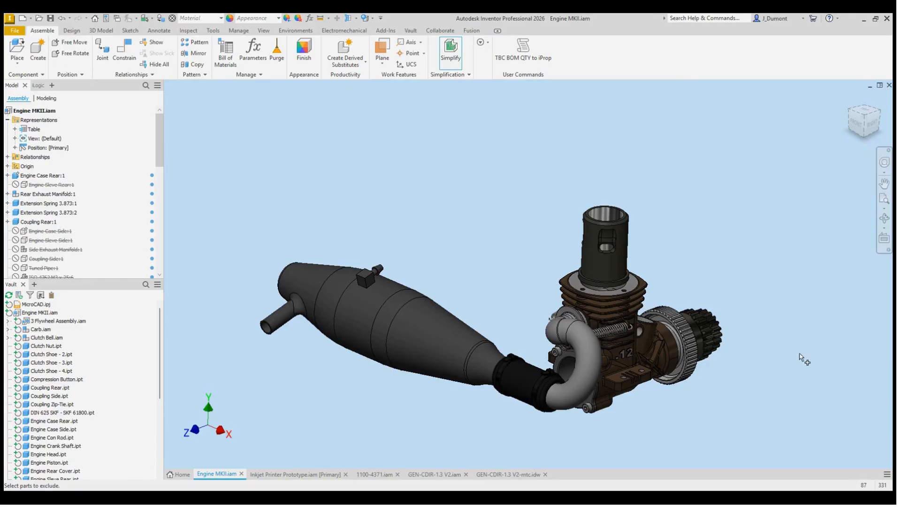
# Step: Review the inkjet printer assembly, the GEN-CDIR-1.3 V2 desk assembly and the printer's detail in the GEN-CDIR-1.3 V2-mtc drawing
pyautogui.keyDown('shift'); pyautogui.moveTo(748, 282); pyautogui.dragTo(646, 292, button='middle'); pyautogui.keyUp('shift')
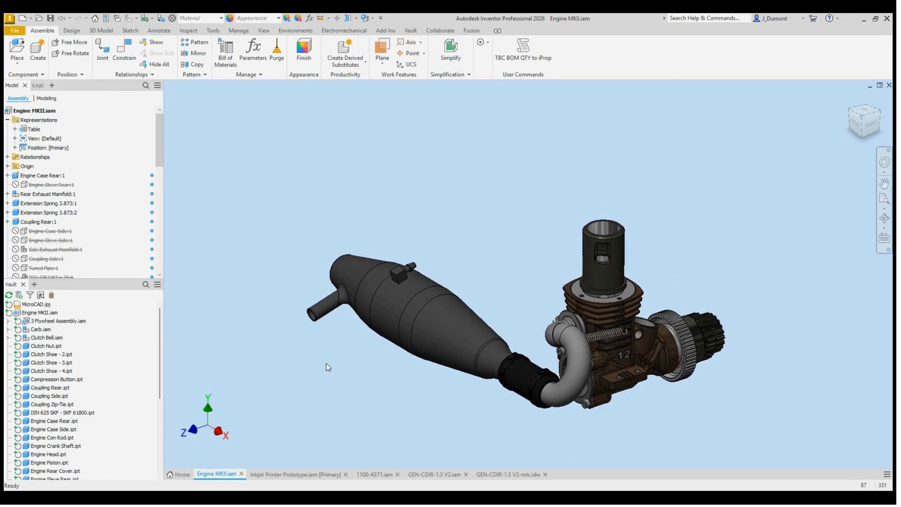
pyautogui.click(291, 474)
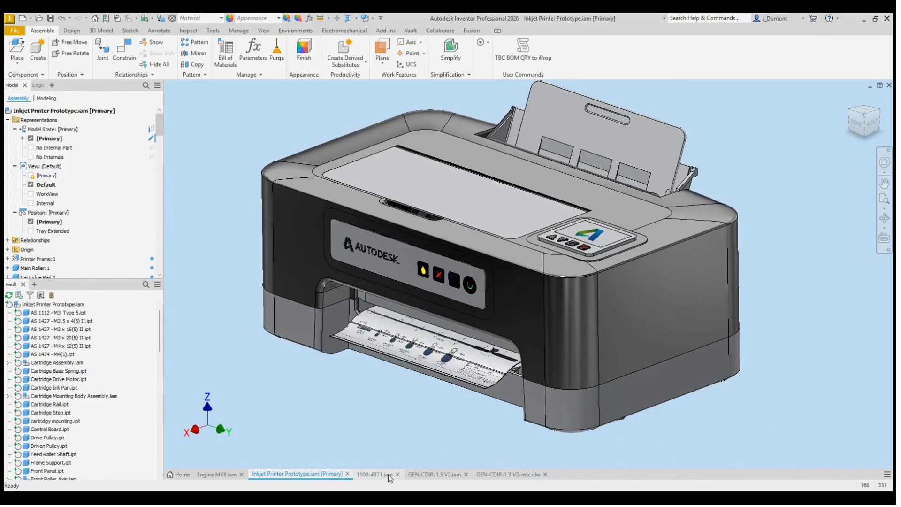
pyautogui.click(447, 474)
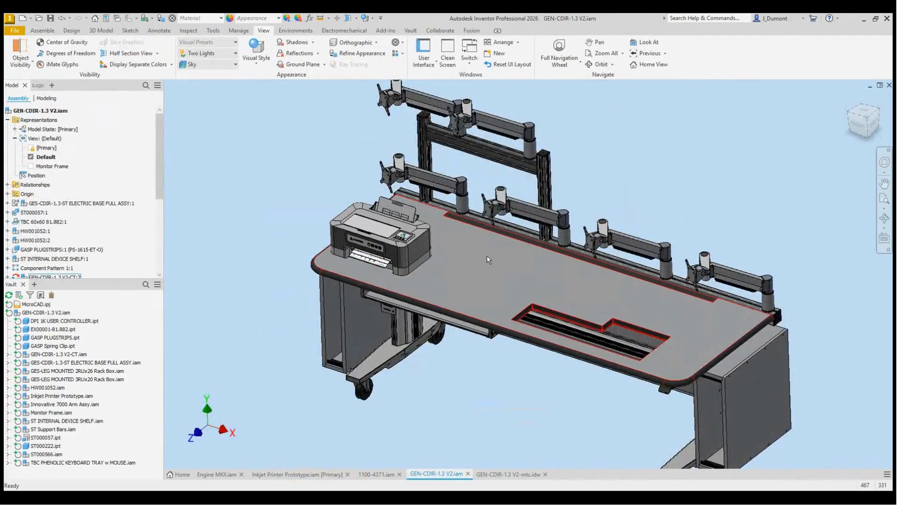
pyautogui.click(507, 474)
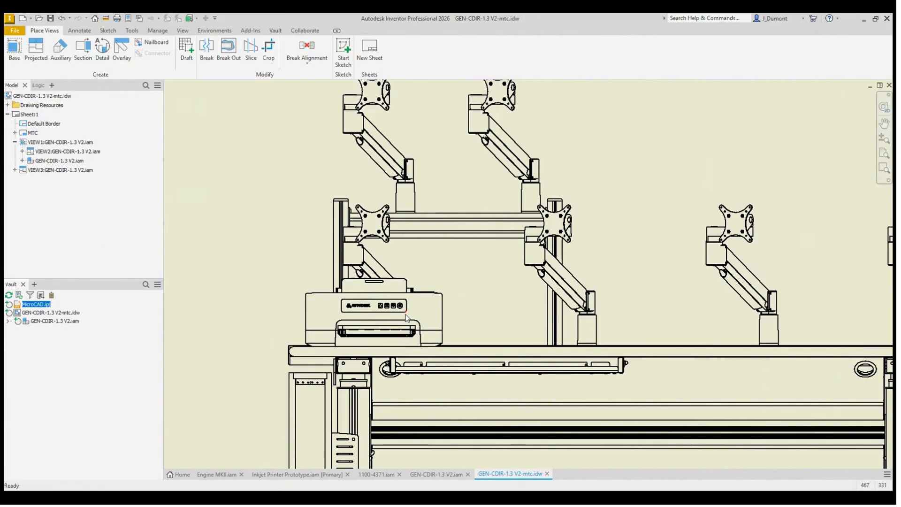
pyautogui.scroll(2, 406, 318)
pyautogui.scroll(1, 406, 318)
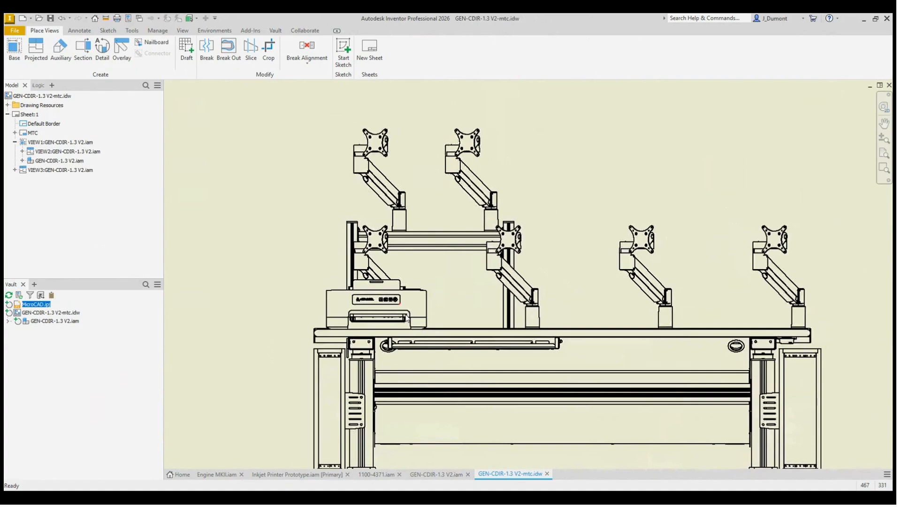
# Step: Return to Engine MKII.iam and examine the cylinder sleeve and cooling fins for simplification
pyautogui.click(214, 475)
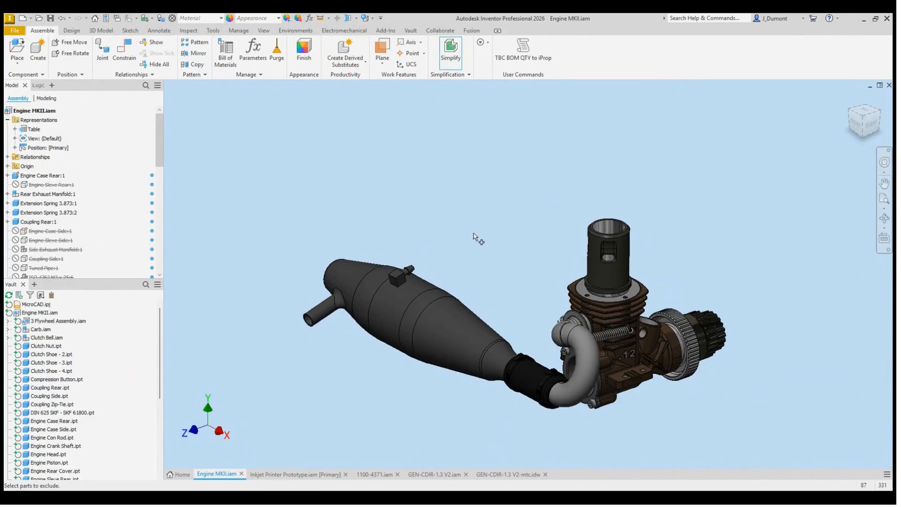
pyautogui.scroll(5, 651, 261)
pyautogui.scroll(-1, 663, 278)
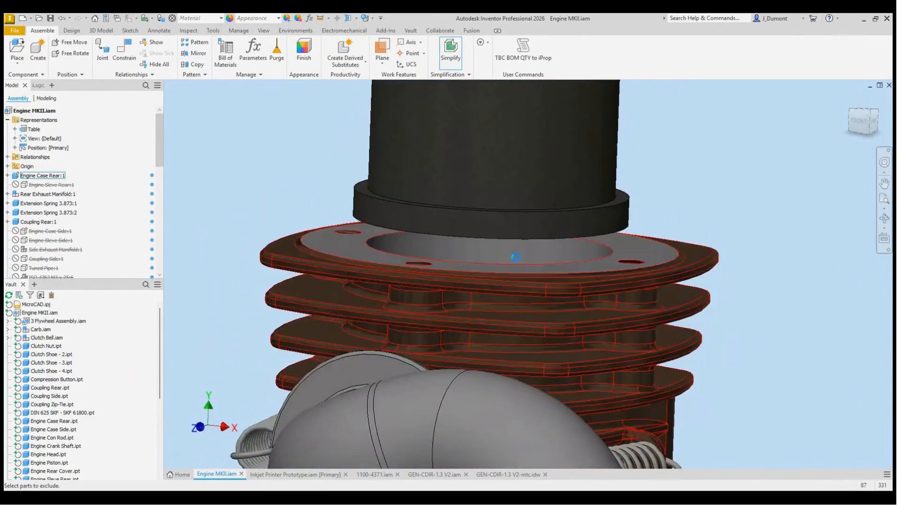
pyautogui.scroll(-5, 550, 247)
pyautogui.scroll(2, 551, 237)
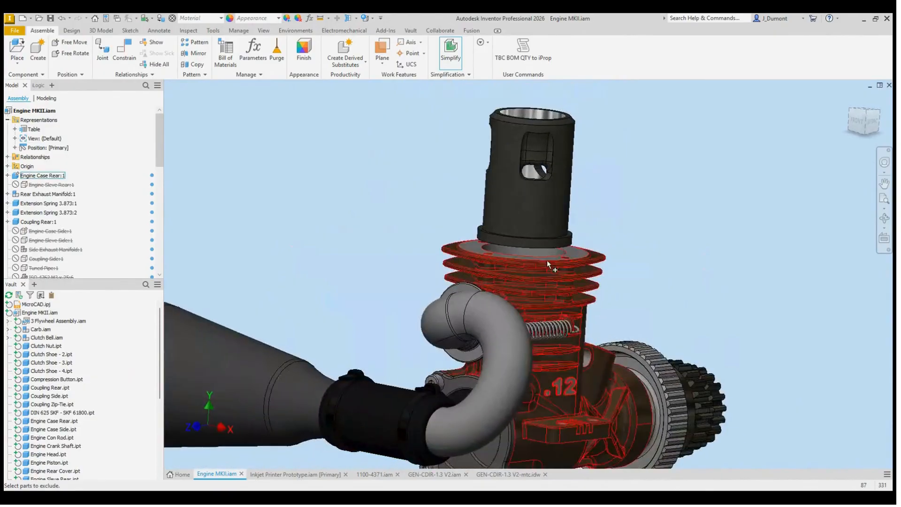
pyautogui.moveTo(630, 237)
pyautogui.keyDown('shift'); pyautogui.mouseDown(button='middle')
pyautogui.moveTo(587, 245)
pyautogui.moveTo(638, 249)
pyautogui.mouseUp(button='middle'); pyautogui.keyUp('shift')
pyautogui.scroll(-2, 630, 248)
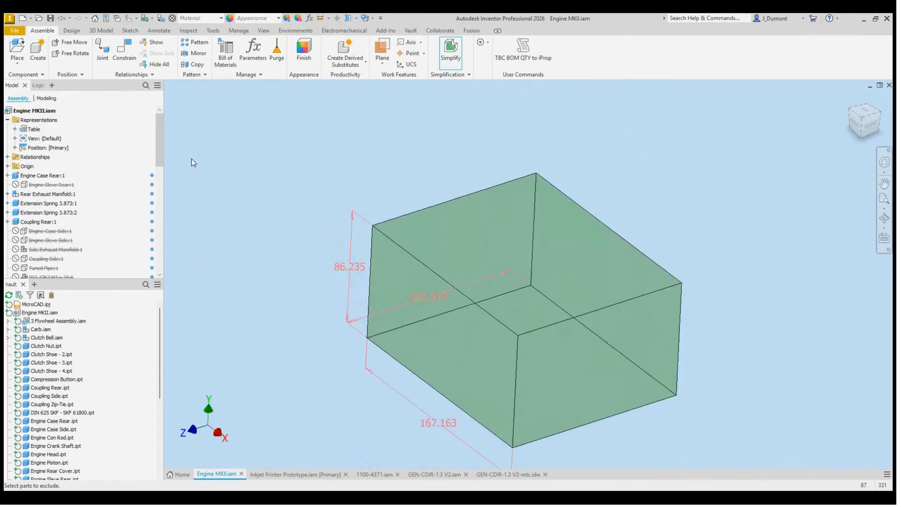
# Step: Preview separate component envelopes, turn envelope replacement off, and exclude the two extension springs from the simplified engine
pyautogui.click(193, 157)
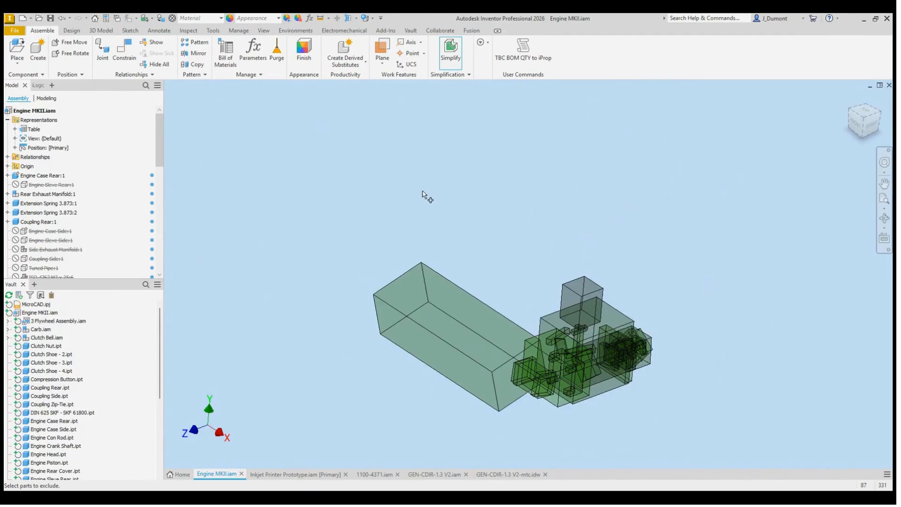
pyautogui.click(169, 157)
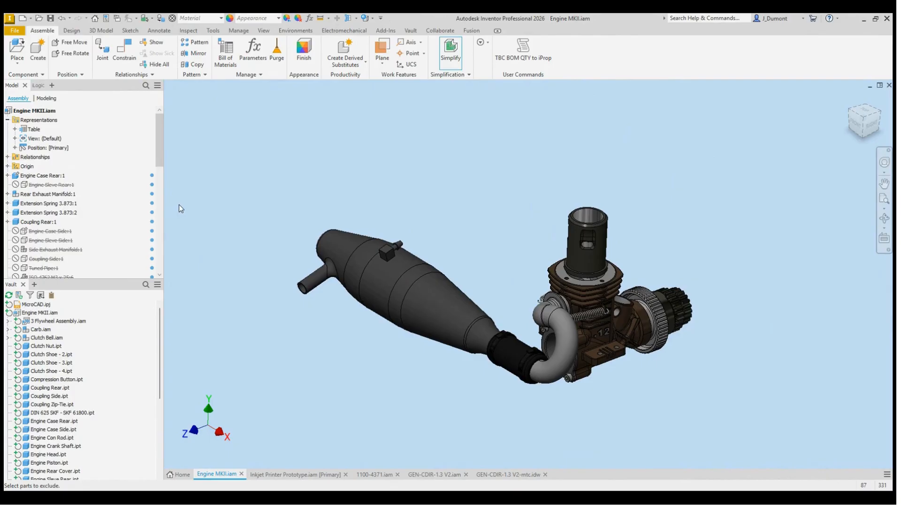
pyautogui.click(590, 313)
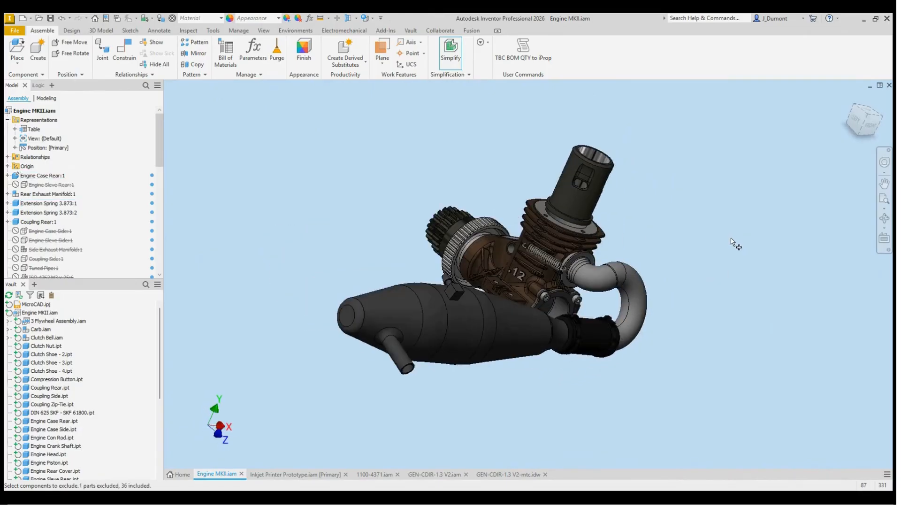
pyautogui.click(538, 258)
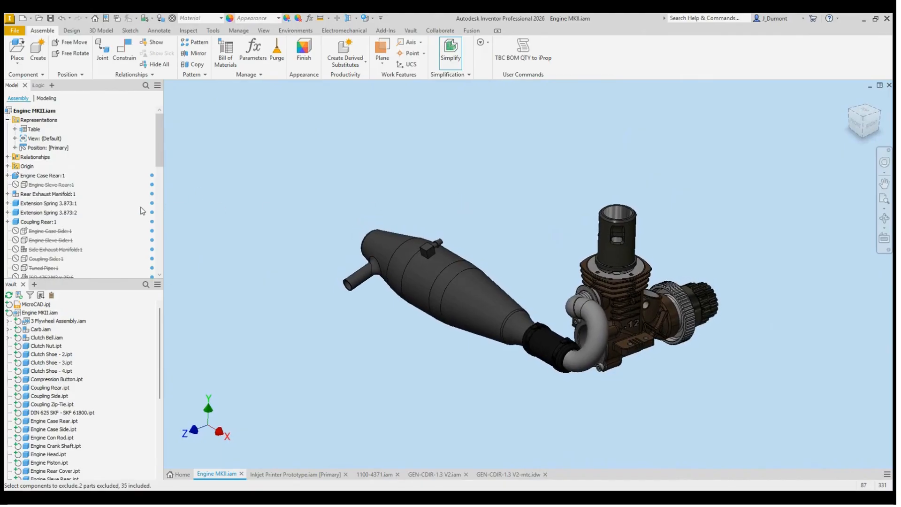
# Step: Check the features highlighted for removal around the cylinder and engine case, and create the simplified engine part
pyautogui.scroll(5, 553, 259)
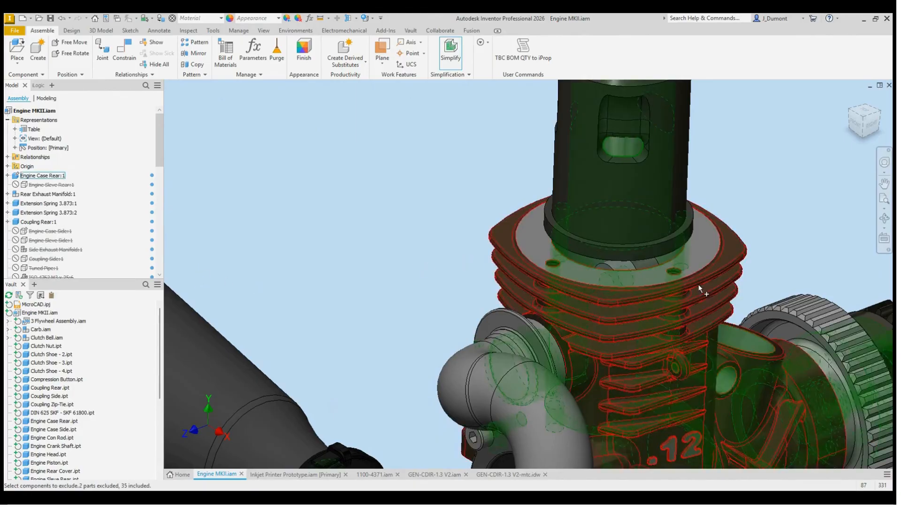
pyautogui.scroll(5, 699, 283)
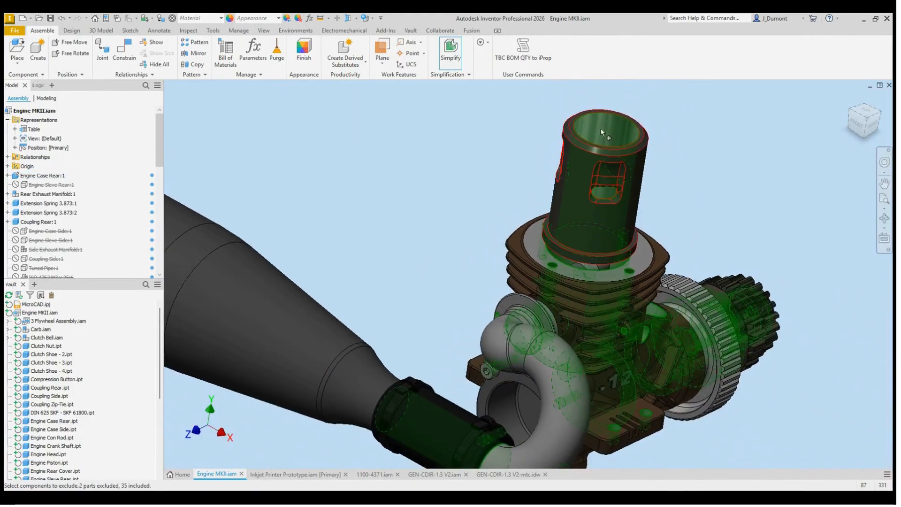
pyautogui.scroll(-5, 613, 254)
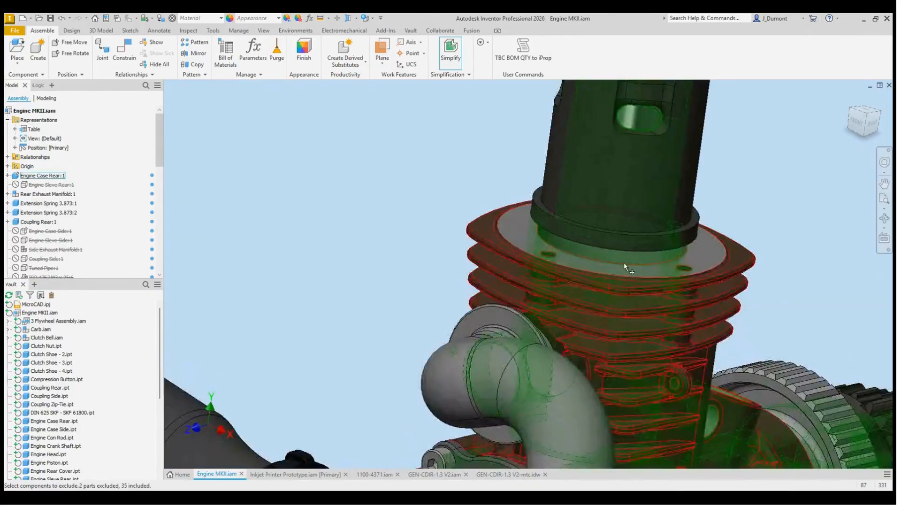
pyautogui.scroll(6, 601, 262)
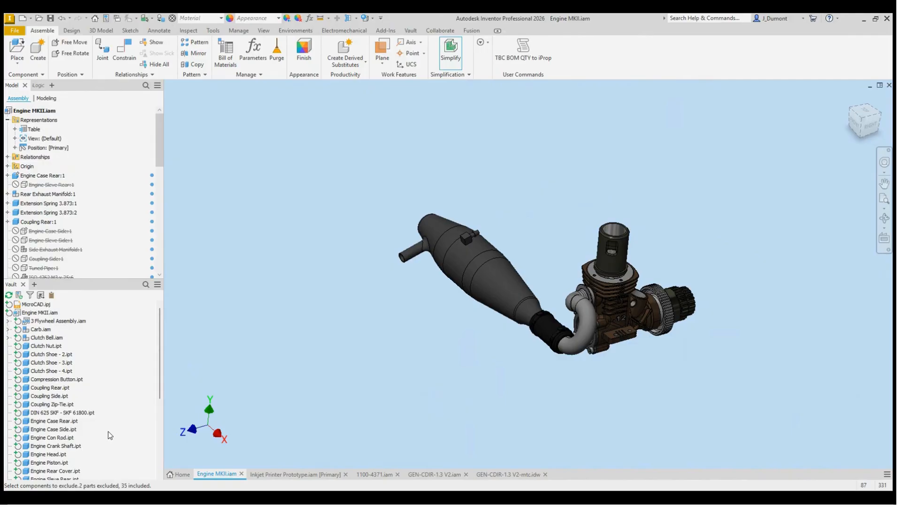
pyautogui.click(127, 463)
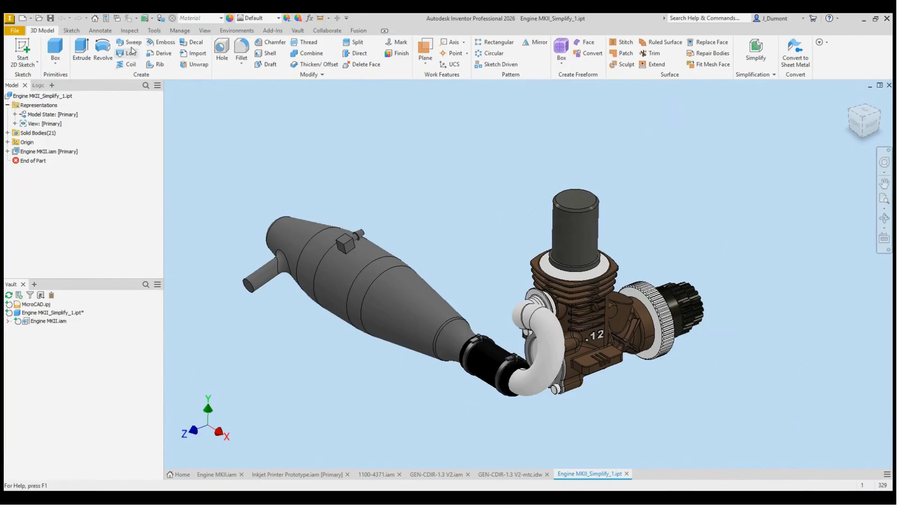
# Step: Inspect the simplified engine with a half section view from the large gear's face, shifting the plane along the shaft, and leave the section
pyautogui.click(205, 32)
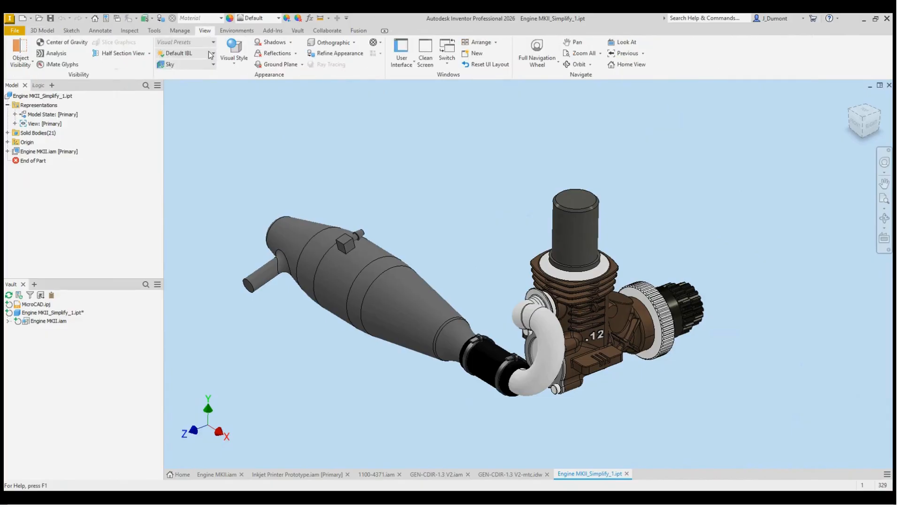
pyautogui.click(157, 72)
pyautogui.click(348, 19)
pyautogui.keyDown('shift'); pyautogui.moveTo(754, 317); pyautogui.dragTo(633, 346, button='middle'); pyautogui.keyUp('shift')
pyautogui.scroll(3, 632, 346)
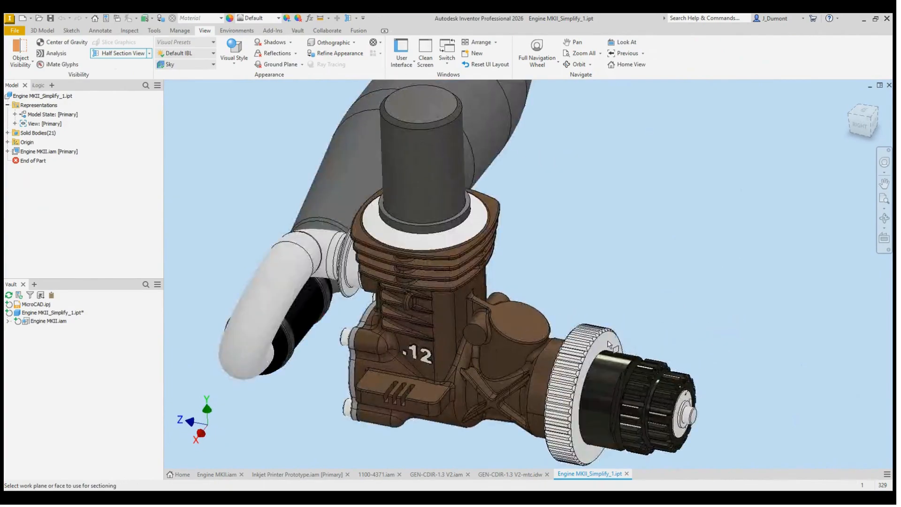
pyautogui.click(610, 339)
pyautogui.scroll(-4, 689, 334)
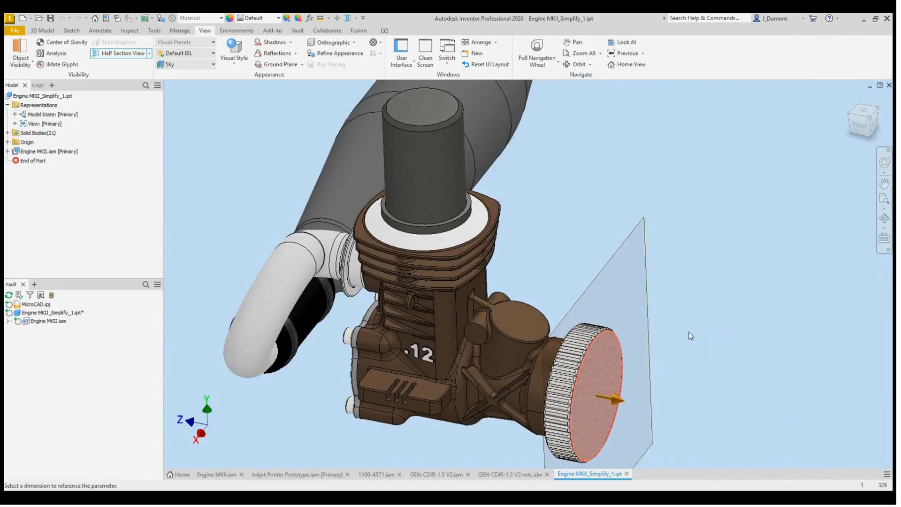
pyautogui.moveTo(656, 374); pyautogui.dragTo(706, 371)
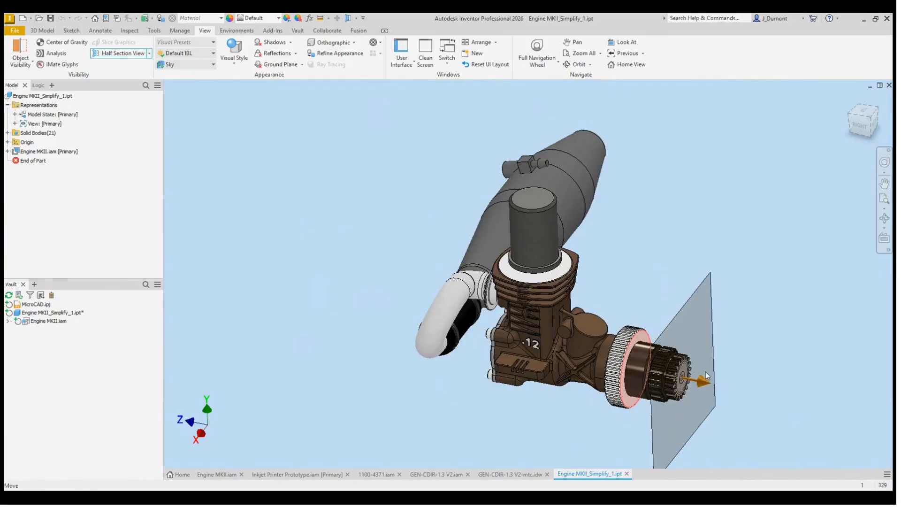
pyautogui.press('Escape')
pyautogui.keyDown('shift'); pyautogui.moveTo(661, 276); pyautogui.dragTo(671, 267, button='middle'); pyautogui.keyUp('shift')
pyautogui.press('F6')
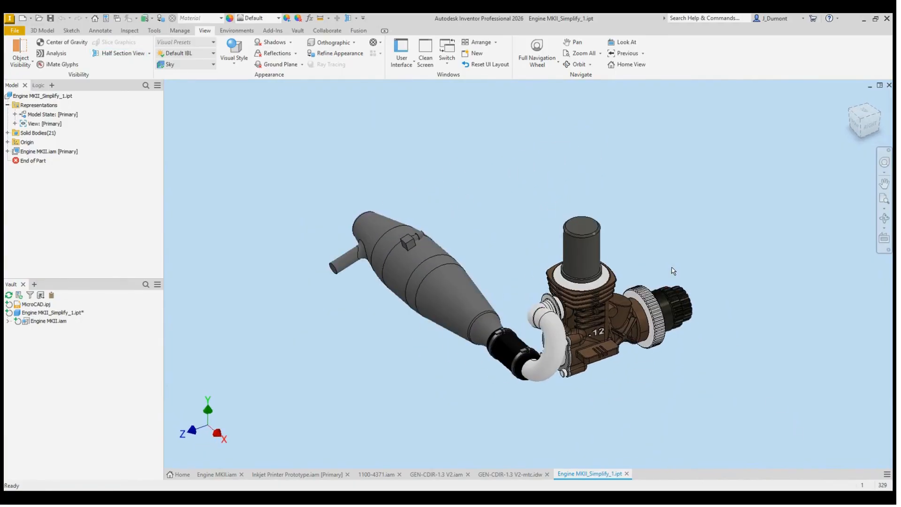
pyautogui.press('F5')
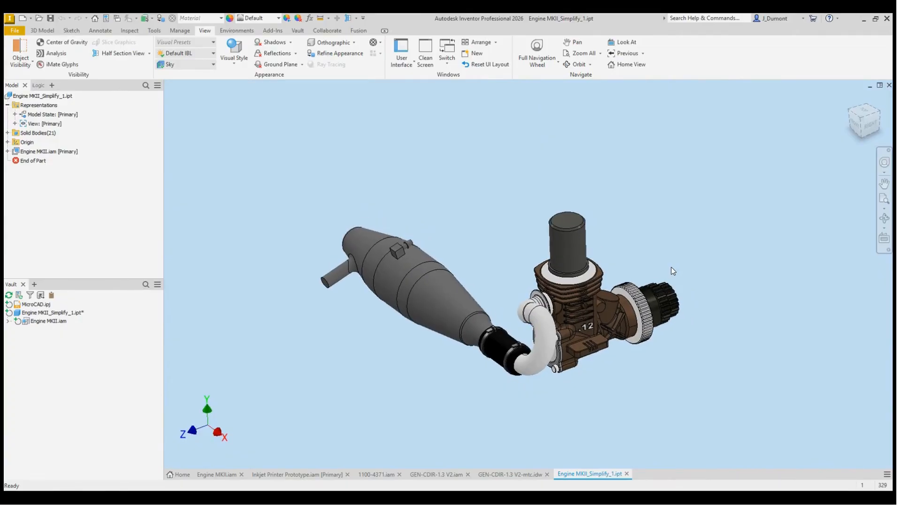
# Step: Switch to the inkjet printer and try a half section view on its simplified part from the lower side face
pyautogui.click(314, 475)
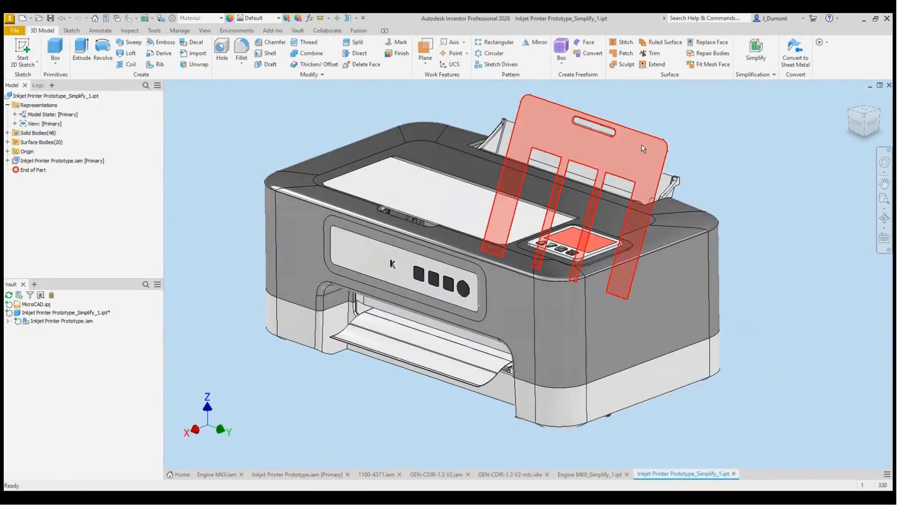
pyautogui.click(350, 18)
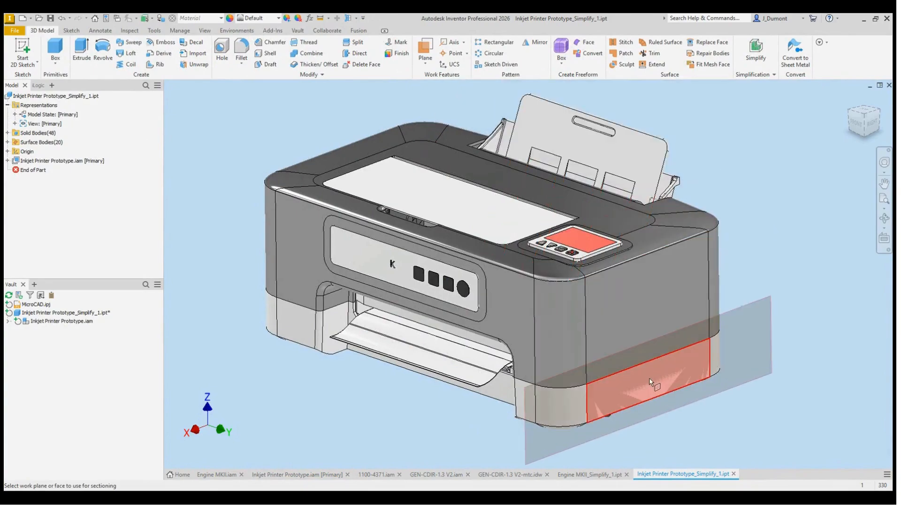
pyautogui.moveTo(669, 388)
pyautogui.mouseDown()
pyautogui.moveTo(370, 292)
pyautogui.moveTo(668, 404)
pyautogui.mouseUp()
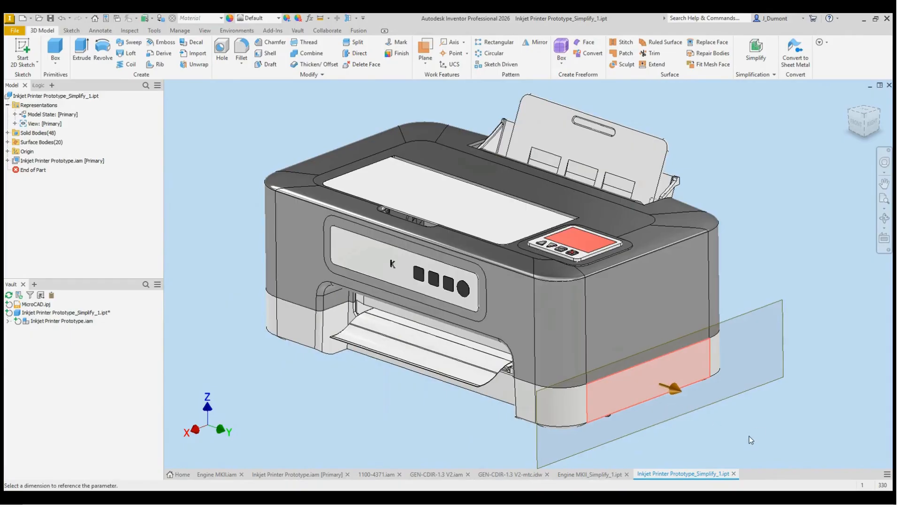
pyautogui.press('Escape')
# Step: Inspect the paper output opening and front of the simplified printer, and close the simplified printer part
pyautogui.keyDown('shift'); pyautogui.moveTo(399, 408); pyautogui.dragTo(430, 299, button='middle'); pyautogui.keyUp('shift')
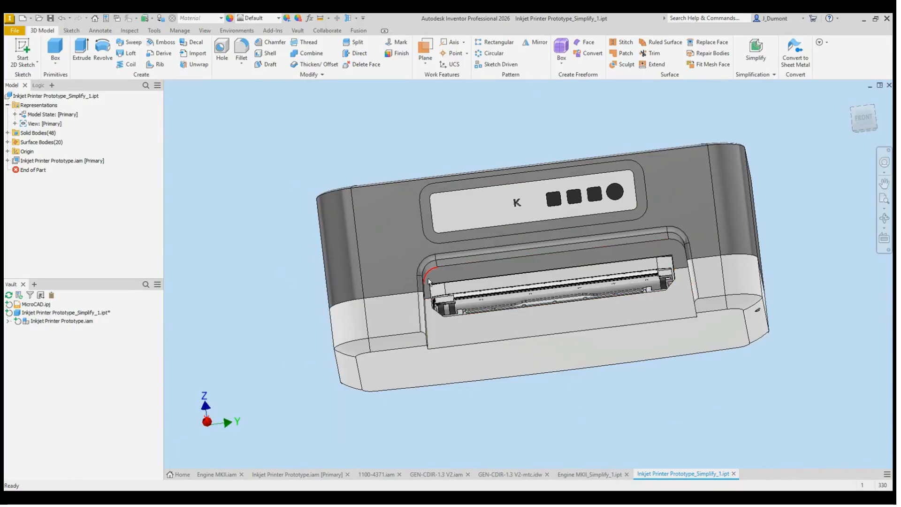
pyautogui.keyDown('shift'); pyautogui.moveTo(542, 333); pyautogui.dragTo(497, 382, button='middle'); pyautogui.keyUp('shift')
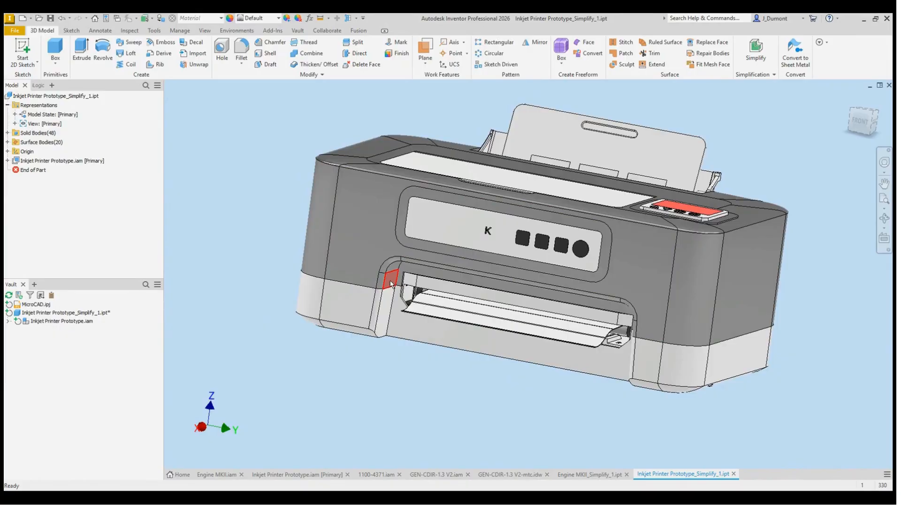
pyautogui.keyDown('shift'); pyautogui.moveTo(391, 281); pyautogui.dragTo(544, 431, button='middle'); pyautogui.keyUp('shift')
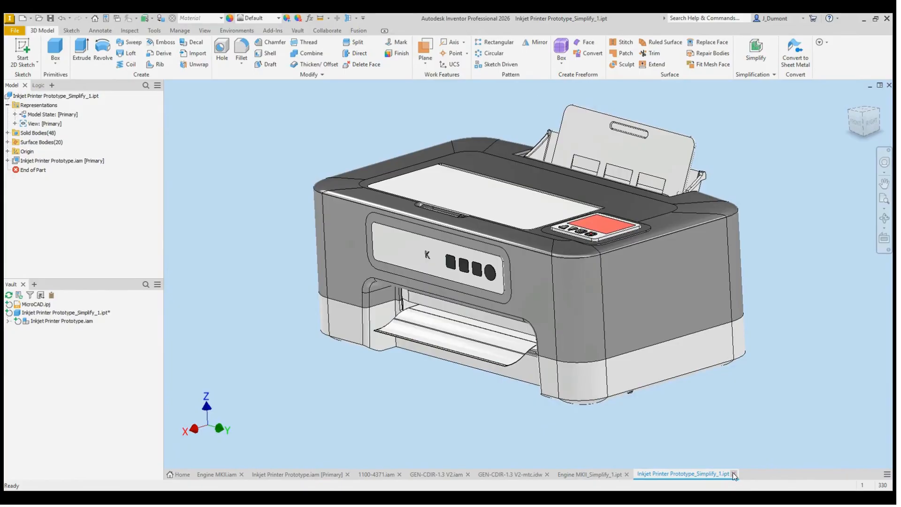
pyautogui.click(518, 268)
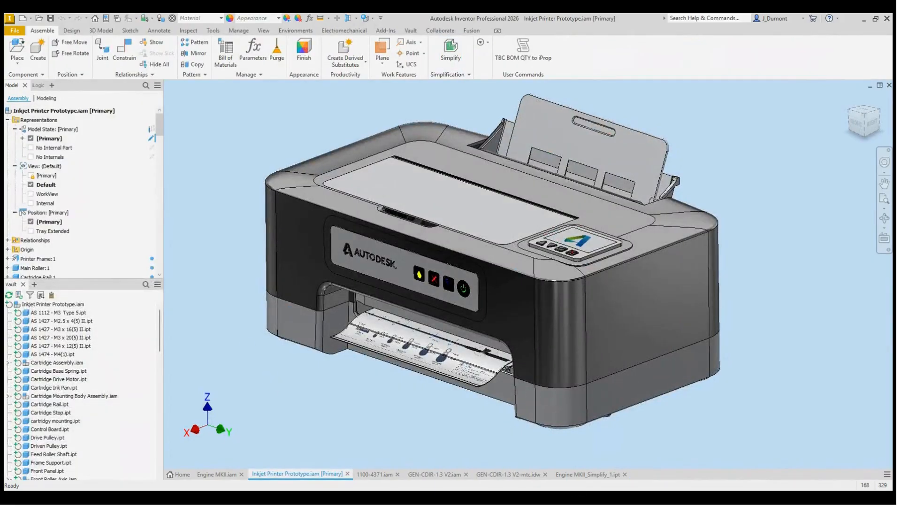
# Step: View the simplified engine part and return to the inkjet printer assembly's primary model state
pyautogui.click(582, 475)
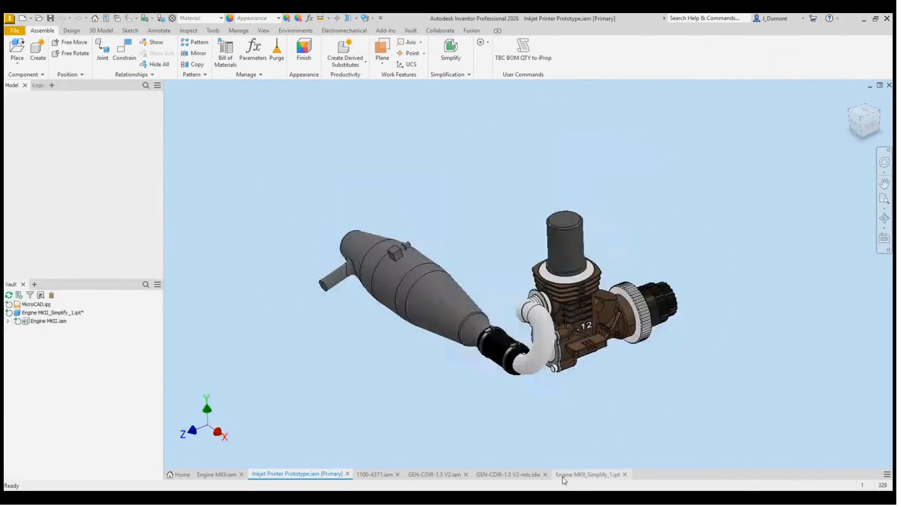
pyautogui.click(304, 475)
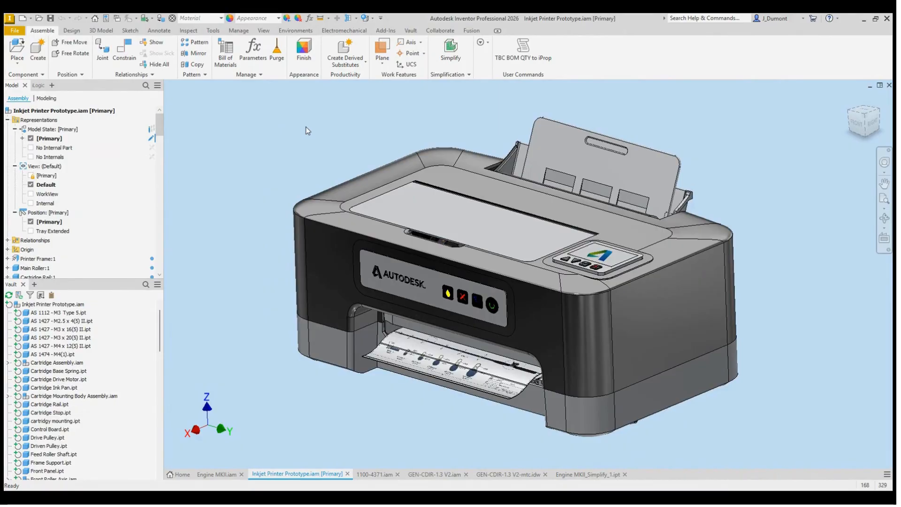
pyautogui.doubleClick(50, 139)
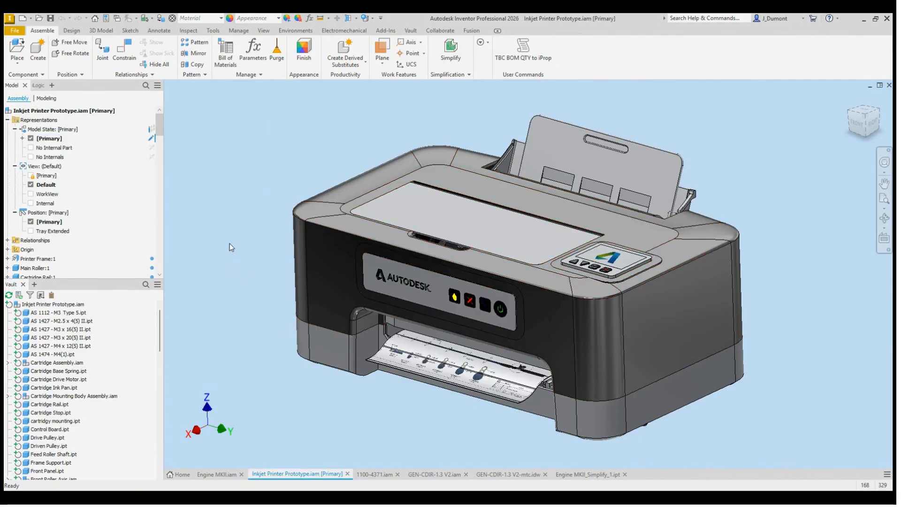
# Step: Create a new model state in the printer assembly and name it No Inside Parts
pyautogui.click(60, 131)
pyautogui.click(59, 131)
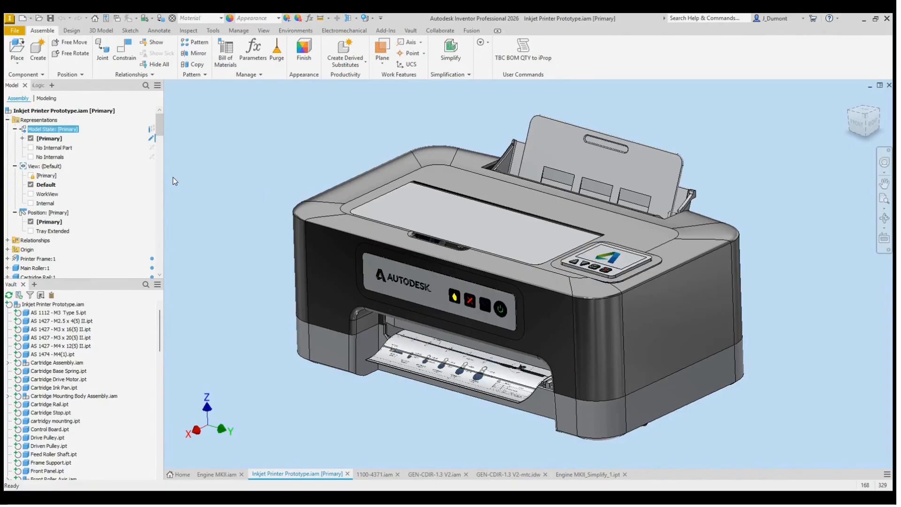
pyautogui.click(203, 249)
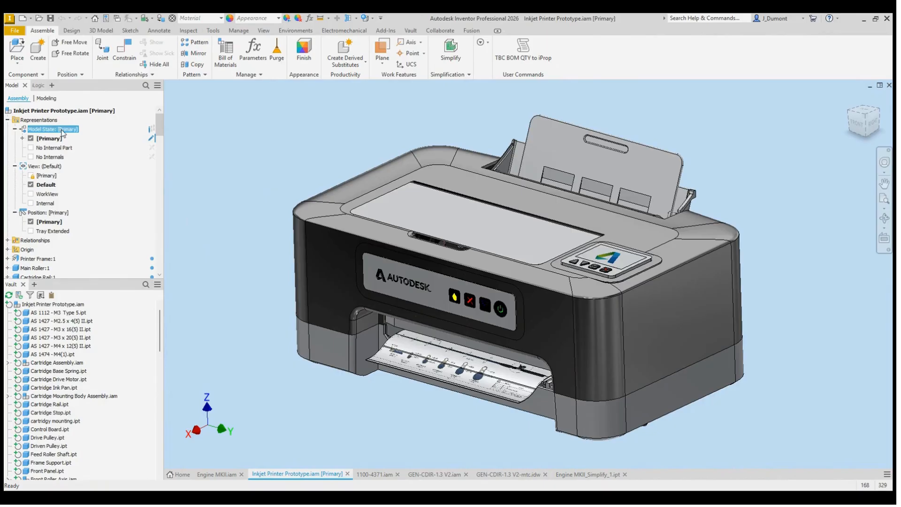
pyautogui.click(148, 147)
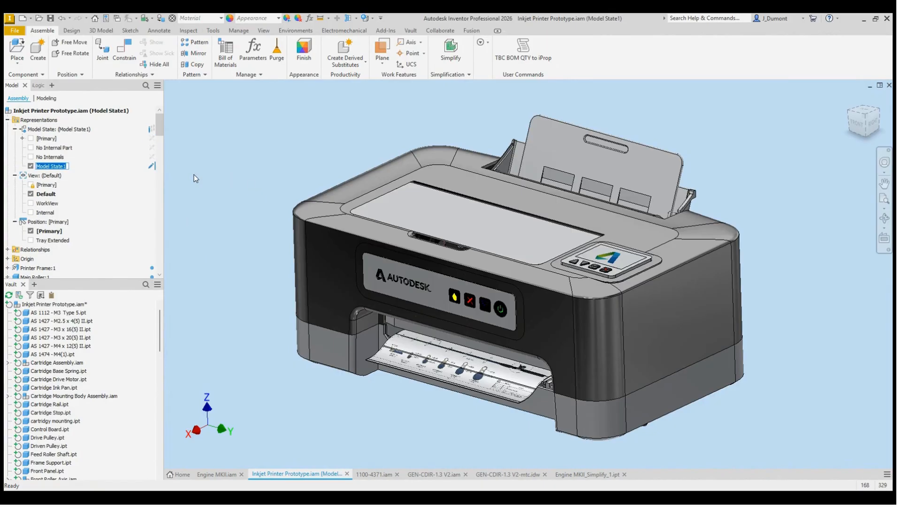
pyautogui.write('No Inside Parts')
pyautogui.press('Return')
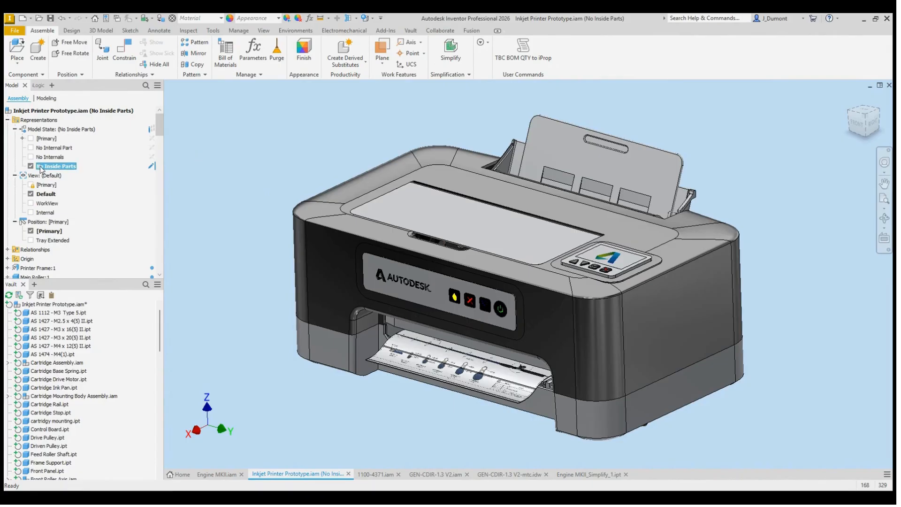
pyautogui.click(234, 162)
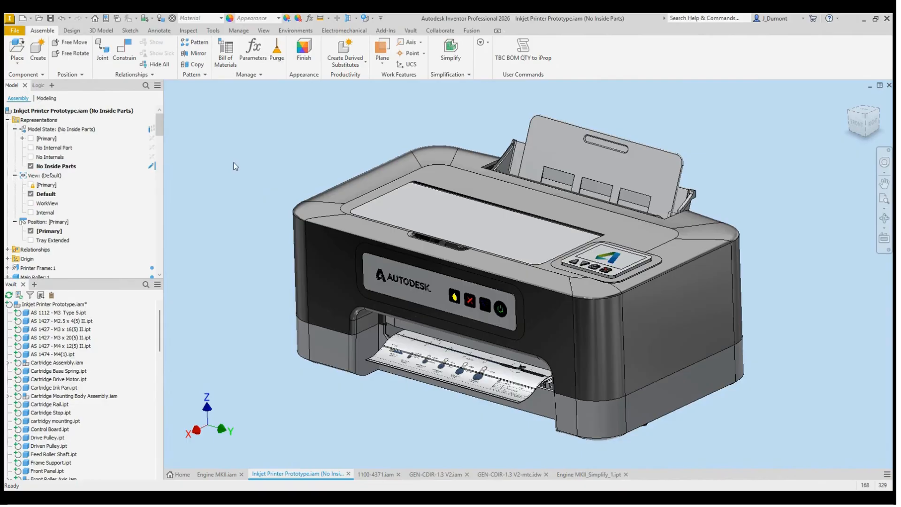
pyautogui.moveTo(234, 163); pyautogui.dragTo(236, 164, button='middle')
# Step: Hide the upper printer casing and inspect the cartridge assembly and other internal components
pyautogui.click(340, 243)
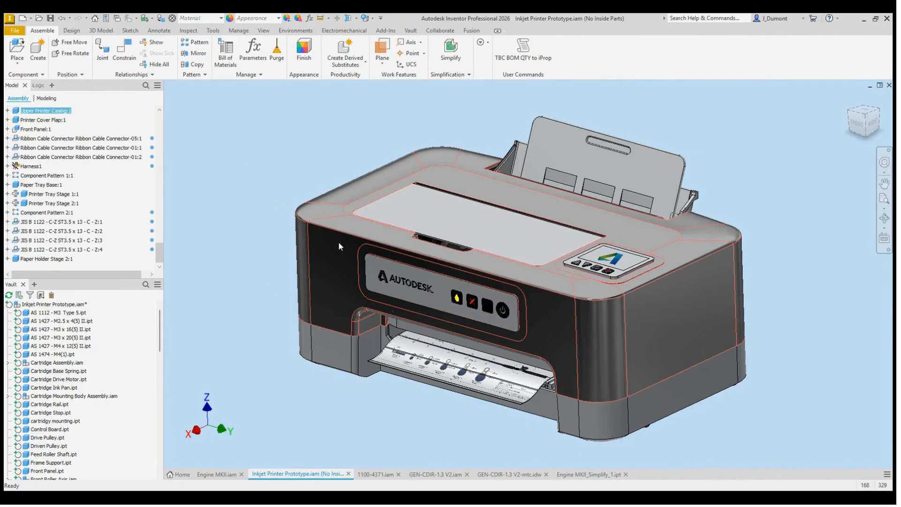
pyautogui.hotkey('alt', 'v')
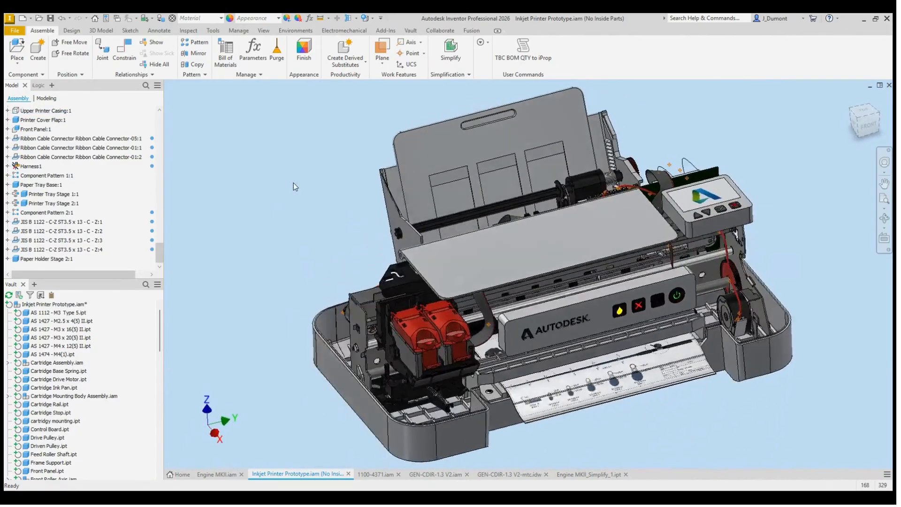
pyautogui.click(423, 338)
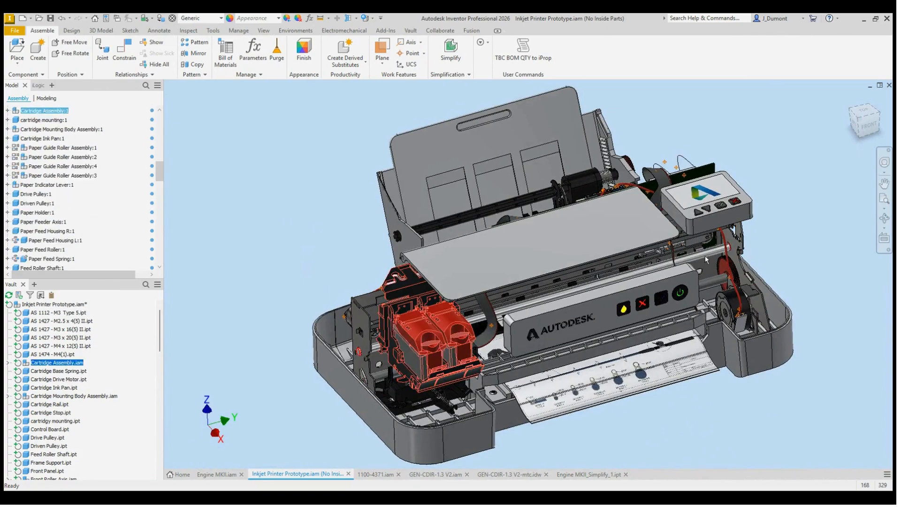
pyautogui.click(213, 247)
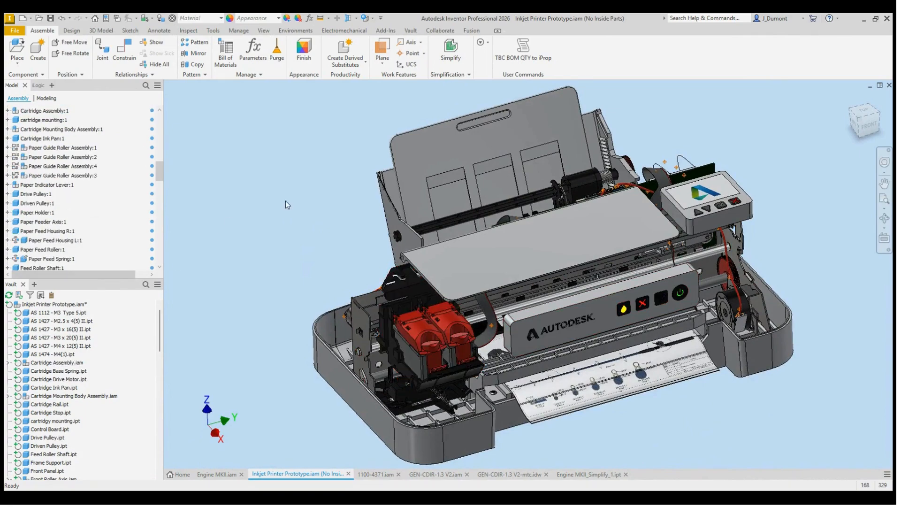
pyautogui.keyDown('shift'); pyautogui.moveTo(307, 231); pyautogui.dragTo(310, 231, button='middle'); pyautogui.keyUp('shift')
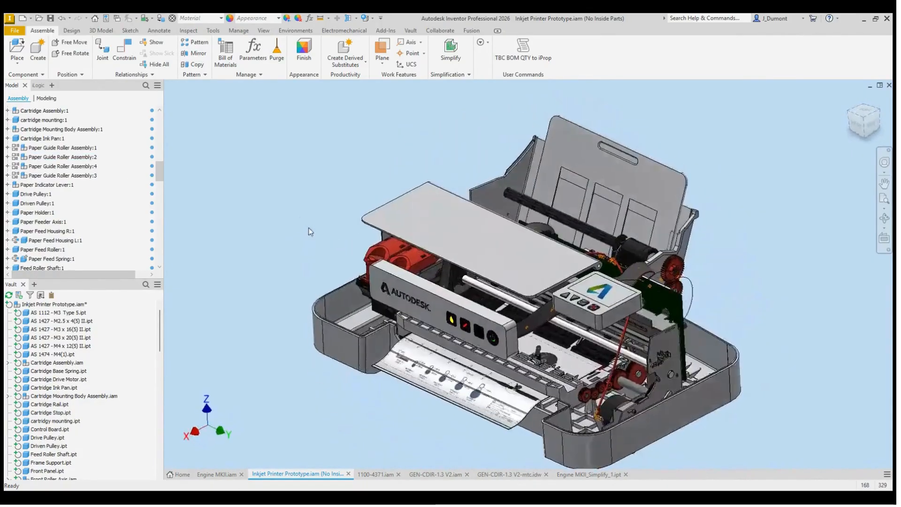
# Step: Hide the printer cover flap and the main roller frame to expose the printer's interior
pyautogui.click(524, 247)
pyautogui.hotkey('alt', 'v')
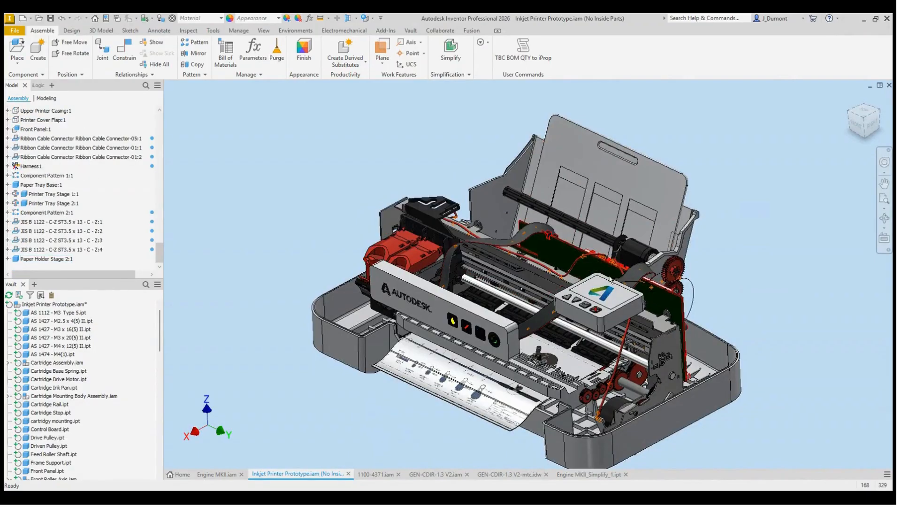
pyautogui.click(565, 356)
pyautogui.hotkey('alt', 'v')
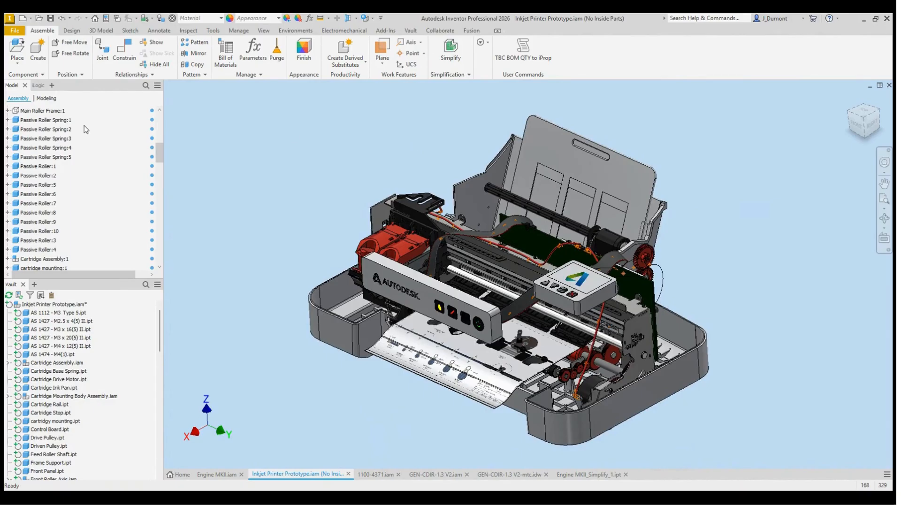
# Step: Make the hidden upper casing, cover flap and main roller frame visible again
pyautogui.scroll(-6, 52, 150)
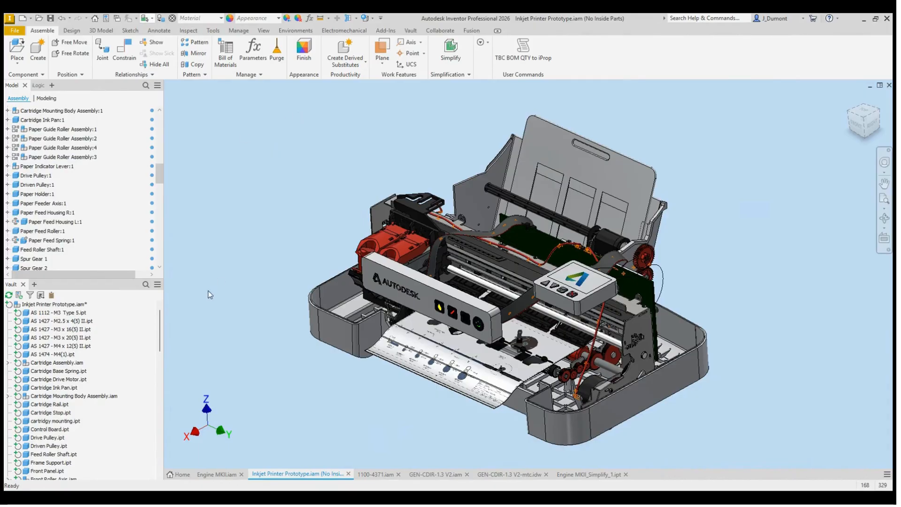
pyautogui.hotkey('ctrl', 'a')
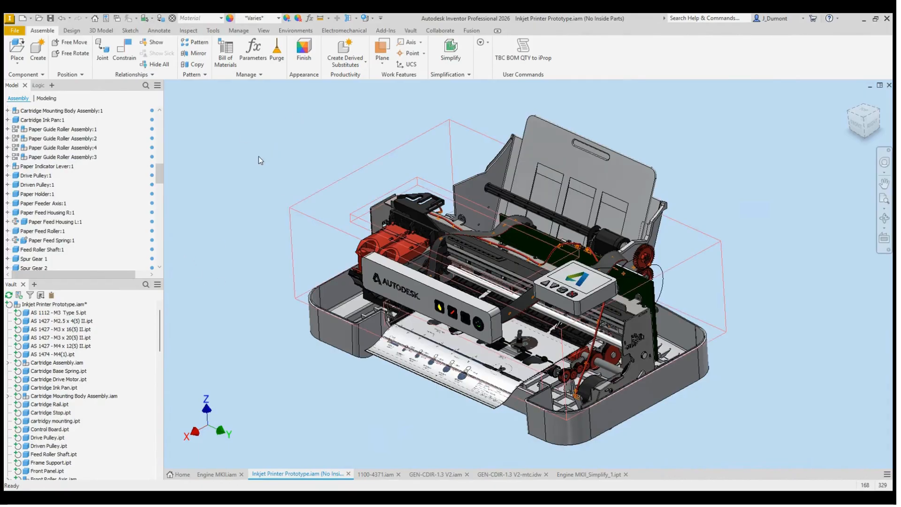
pyautogui.hotkey('alt', 'v')
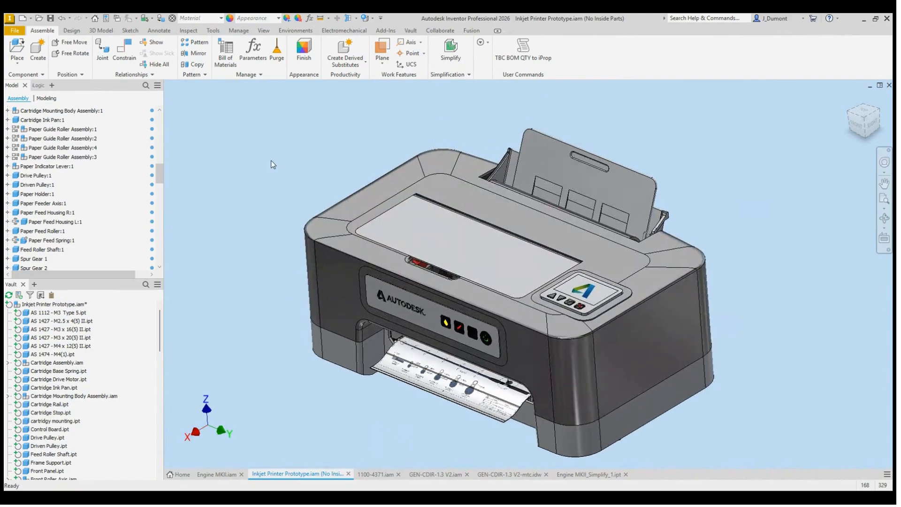
# Step: Select the printer's internal components and suppress them in the No Inside Parts model state
pyautogui.click(517, 278)
pyautogui.scroll(10, 152, 183)
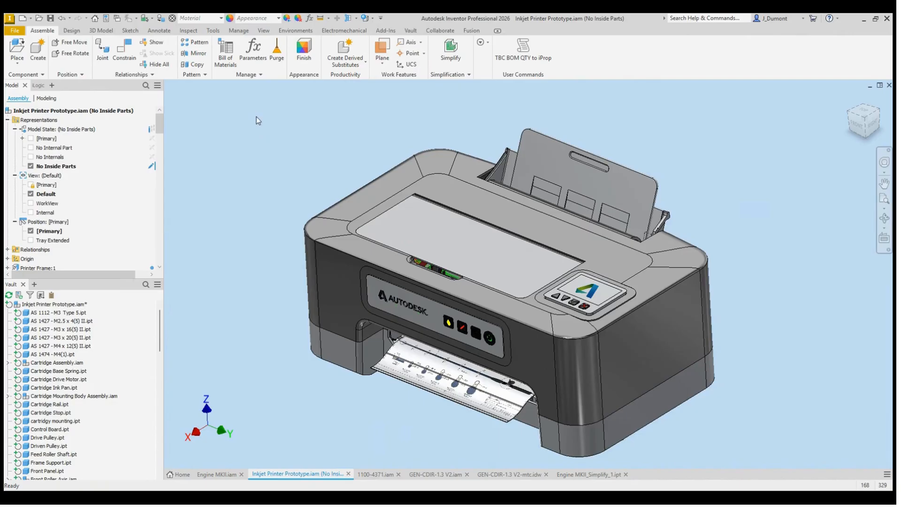
pyautogui.scroll(-4, 56, 408)
pyautogui.scroll(-10, 57, 413)
pyautogui.scroll(12, 52, 407)
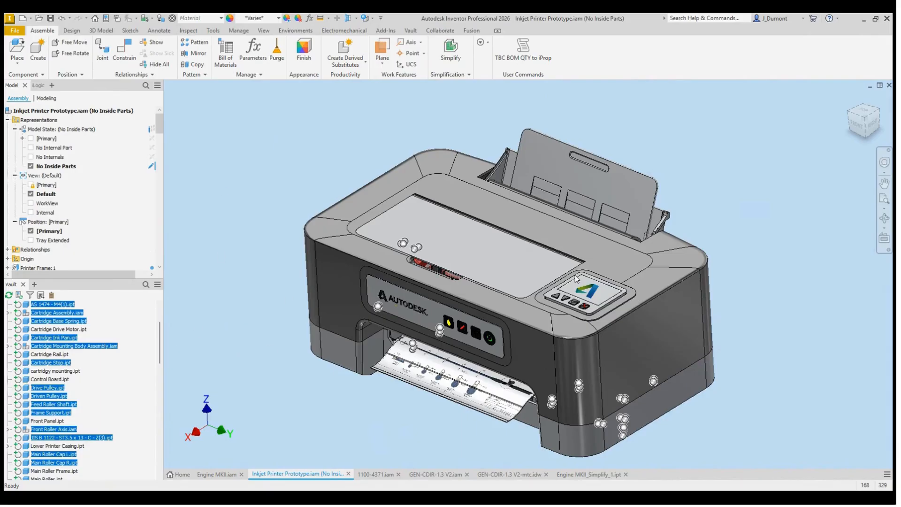
pyautogui.press('Escape')
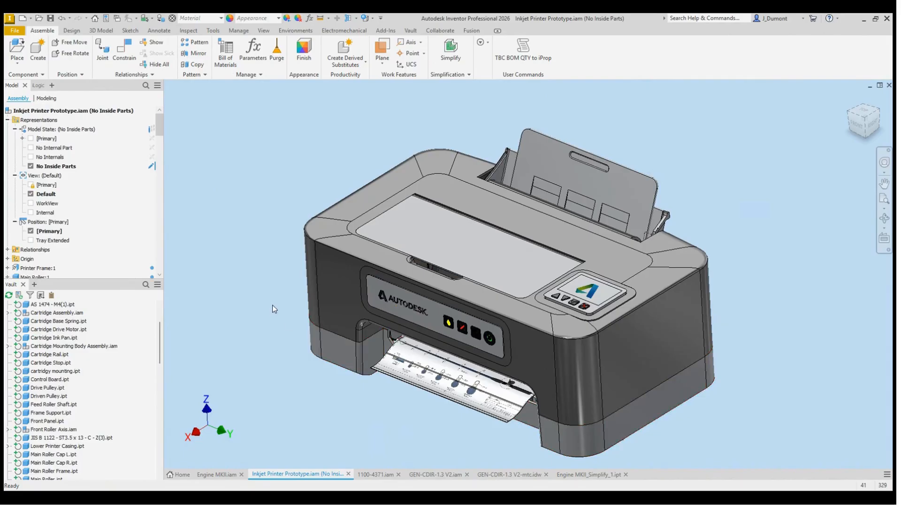
# Step: Hide the upper printer casing to expose the internal components that are still unsuppressed
pyautogui.click(365, 253)
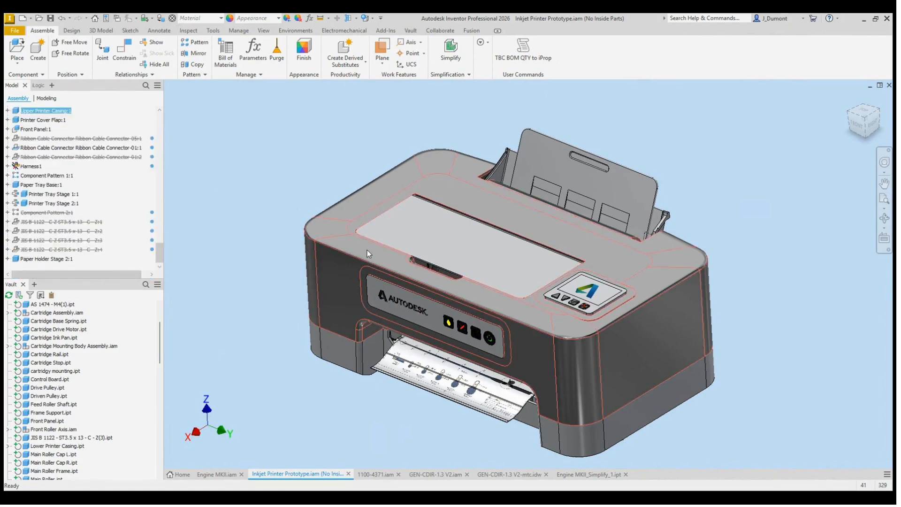
pyautogui.hotkey('alt', 'v')
pyautogui.keyDown('shift'); pyautogui.moveTo(292, 308); pyautogui.dragTo(440, 344, button='middle'); pyautogui.keyUp('shift')
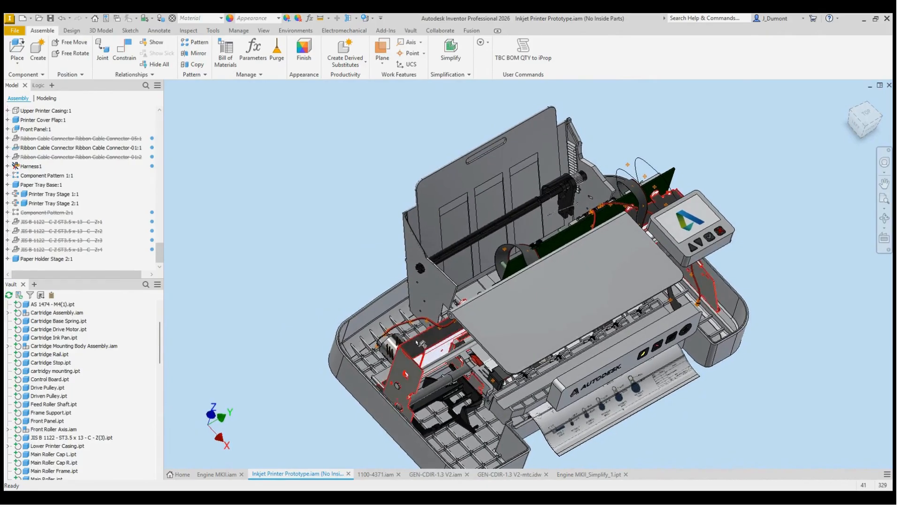
# Step: Suppress the printer frame, the cartridge drive motor and the control board in the No Inside Parts model state
pyautogui.click(416, 341)
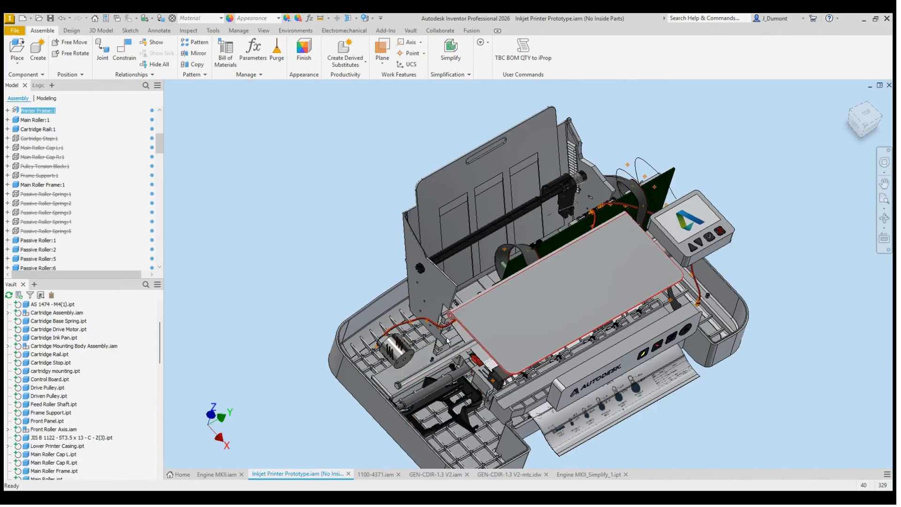
pyautogui.click(397, 345)
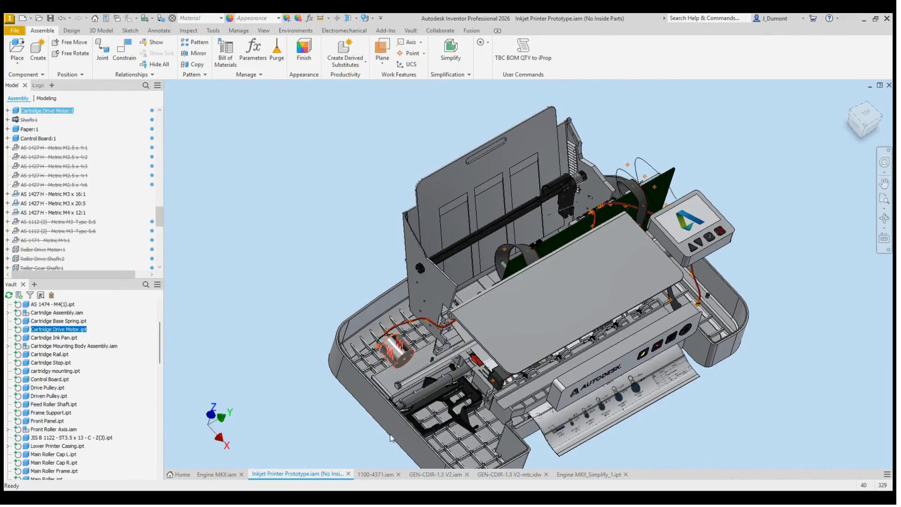
pyautogui.keyDown('shift'); pyautogui.moveTo(568, 278); pyautogui.dragTo(395, 301, button='middle'); pyautogui.keyUp('shift')
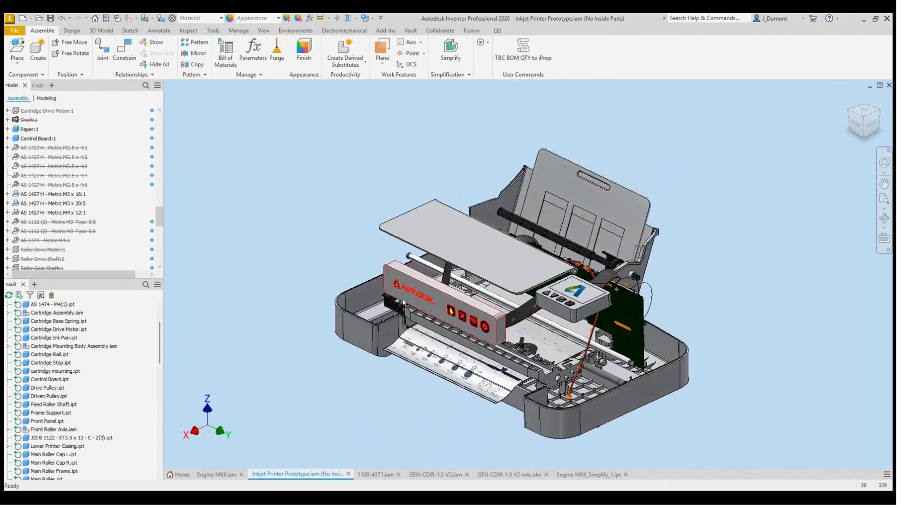
pyautogui.keyDown('shift'); pyautogui.moveTo(652, 303); pyautogui.dragTo(600, 305, button='middle'); pyautogui.keyUp('shift')
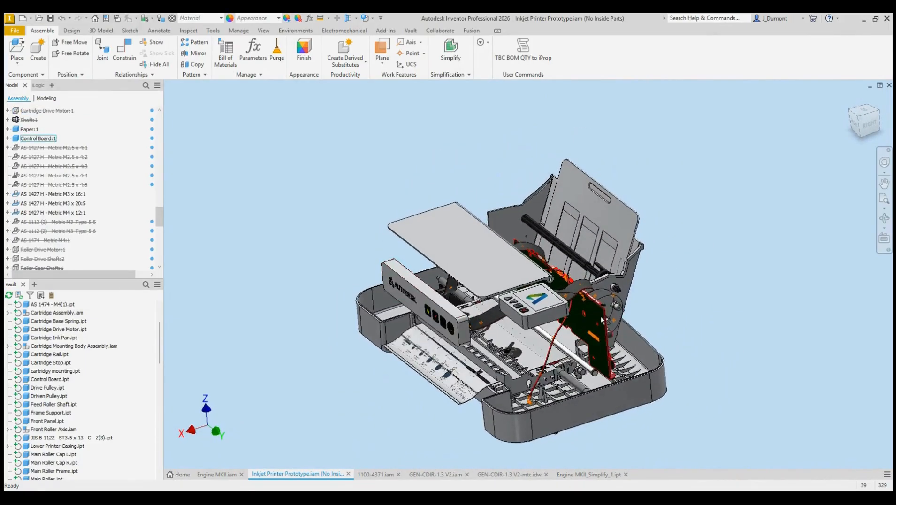
pyautogui.click(602, 313)
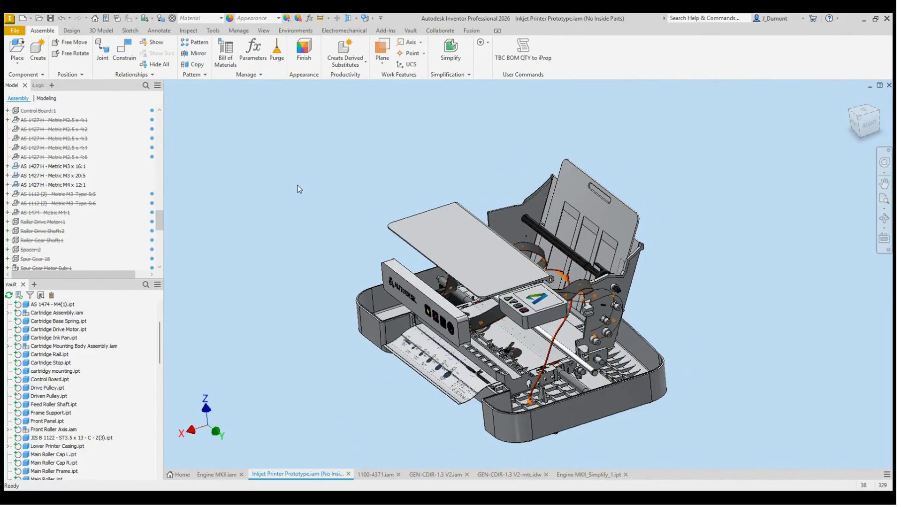
# Step: Save the printer assembly and make the upper printer casing visible again
pyautogui.scroll(15, 90, 140)
pyautogui.scroll(6, 96, 133)
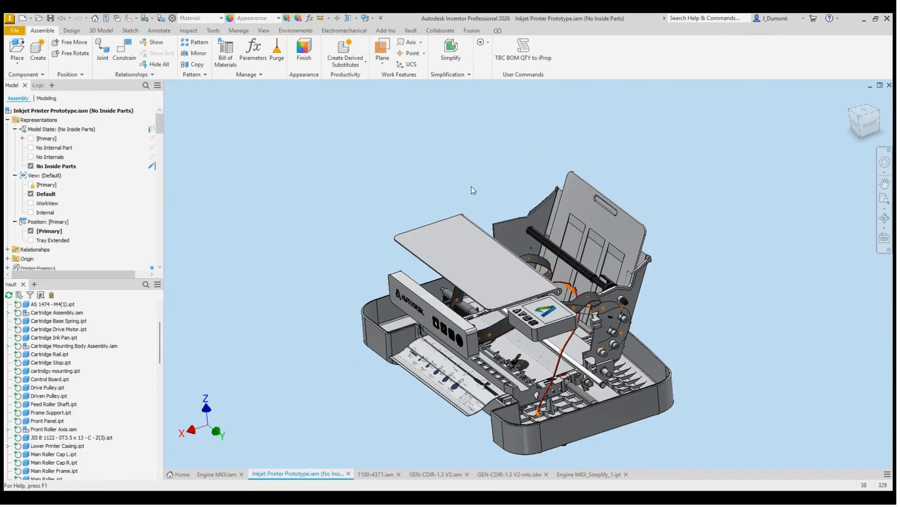
pyautogui.hotkey('ctrl', 's')
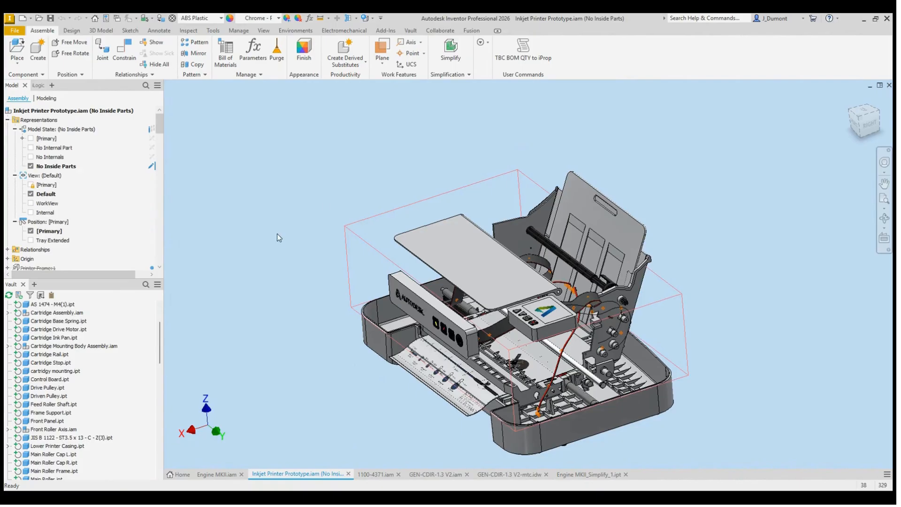
pyautogui.click(346, 164)
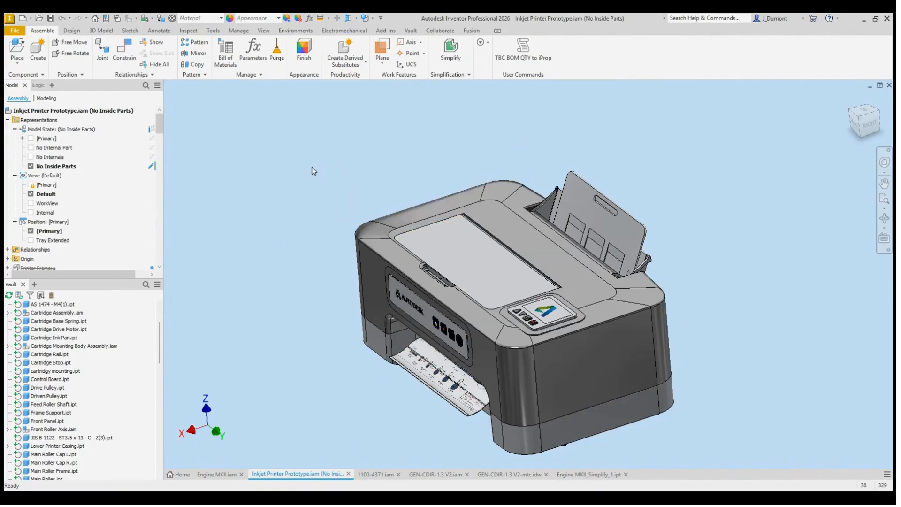
# Step: In the GEN-CDIR-1.3 V2 assembly, set the Inkjet Printer Prototype on the desk to the No Inside Parts model state
pyautogui.click(447, 475)
pyautogui.keyDown('shift'); pyautogui.moveTo(308, 231); pyautogui.dragTo(317, 239, button='middle'); pyautogui.keyUp('shift')
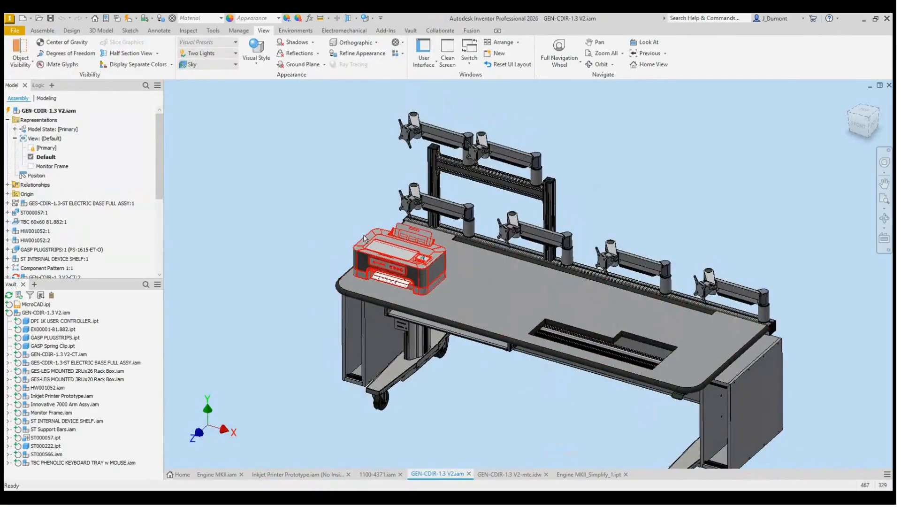
pyautogui.click(379, 236)
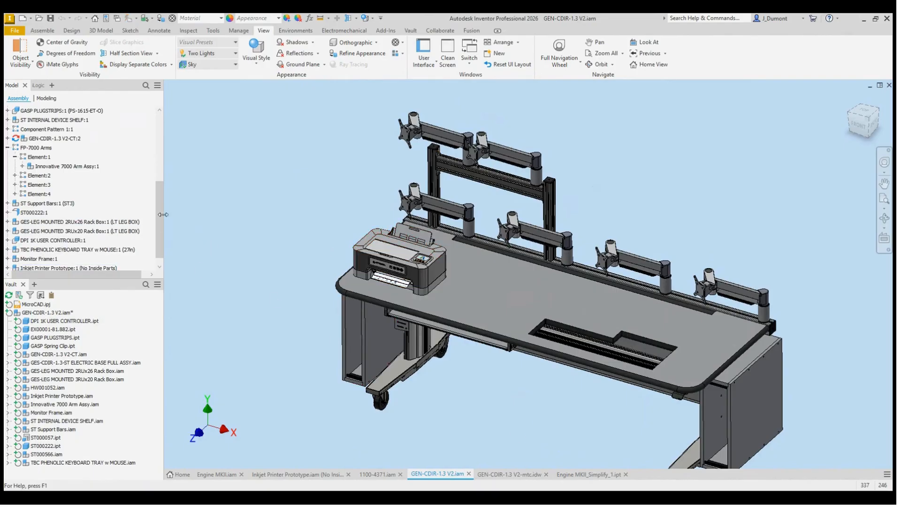
pyautogui.scroll(-1, 160, 249)
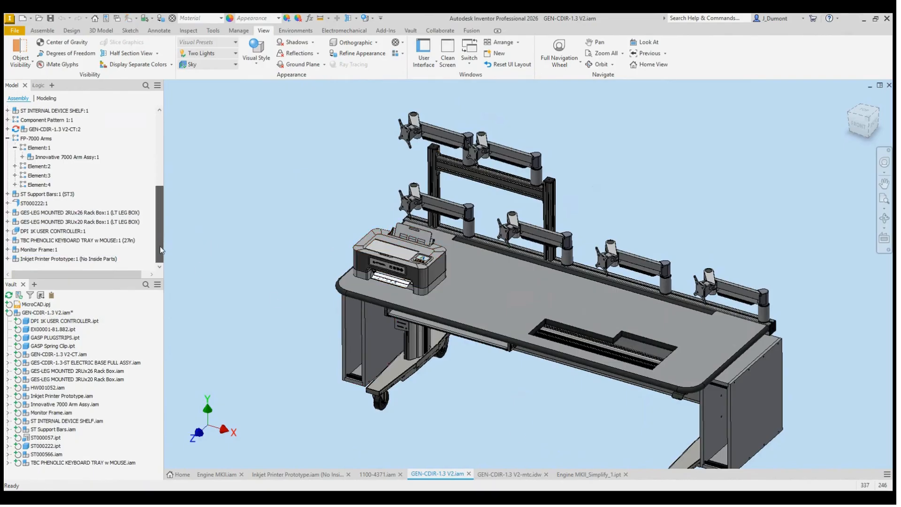
pyautogui.click(88, 261)
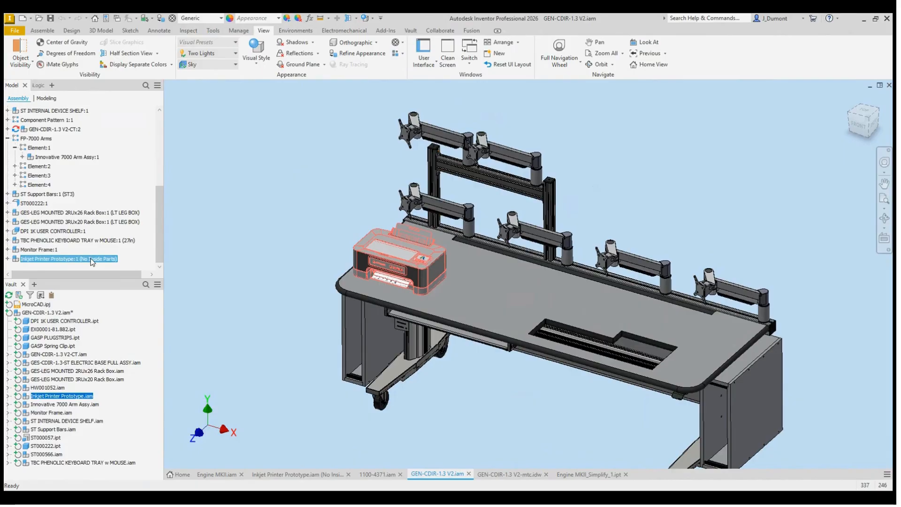
# Step: Switch to the GEN-CDIR-1.3 V2-mtc drawing and examine how the simplified printer appears in the desk views
pyautogui.click(283, 225)
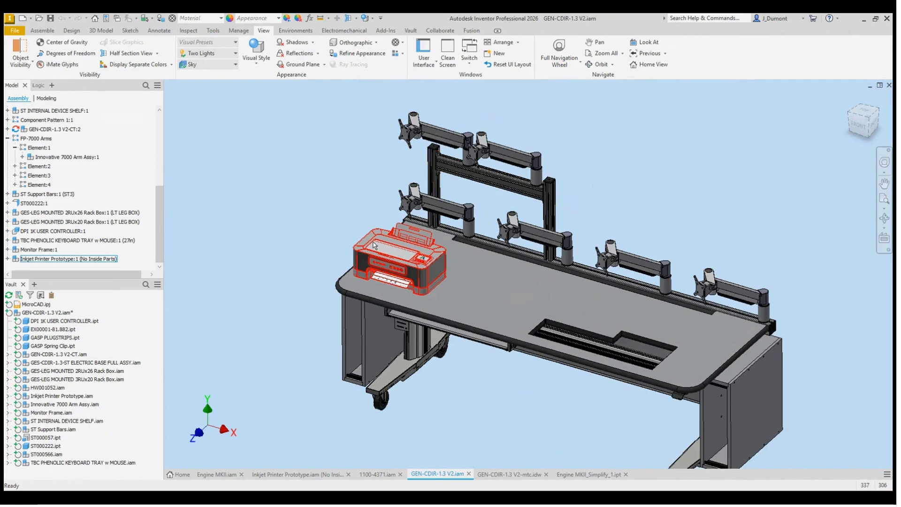
pyautogui.click(521, 475)
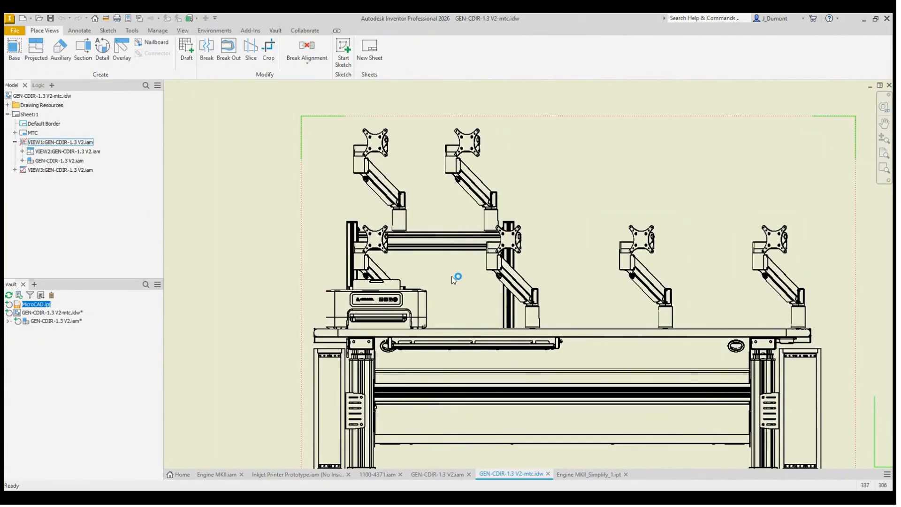
pyautogui.scroll(-3, 448, 287)
pyautogui.moveTo(452, 277)
pyautogui.mouseDown(button='middle')
pyautogui.moveTo(463, 253)
pyautogui.moveTo(450, 303)
pyautogui.moveTo(428, 294)
pyautogui.mouseUp(button='middle')
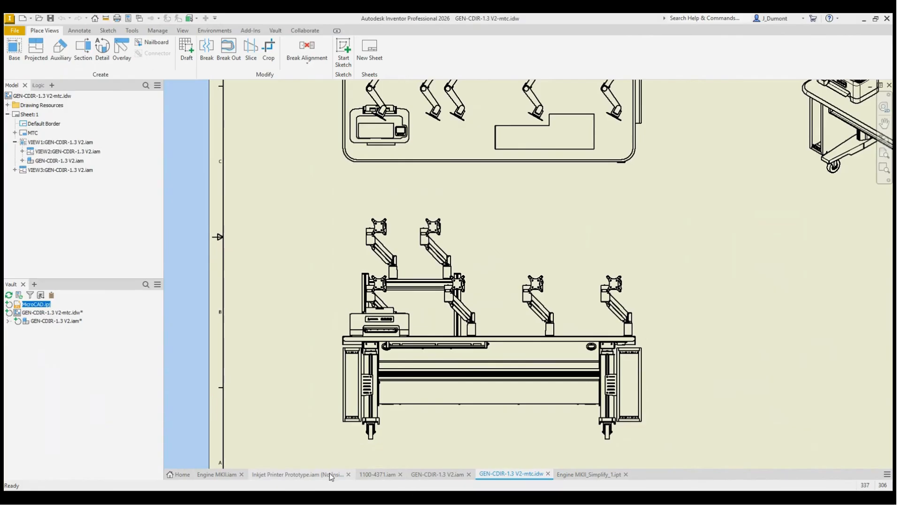
# Step: Open part 1301-0381 from the 1100-4371 assembly and start a sketch on its large flat face
pyautogui.click(385, 475)
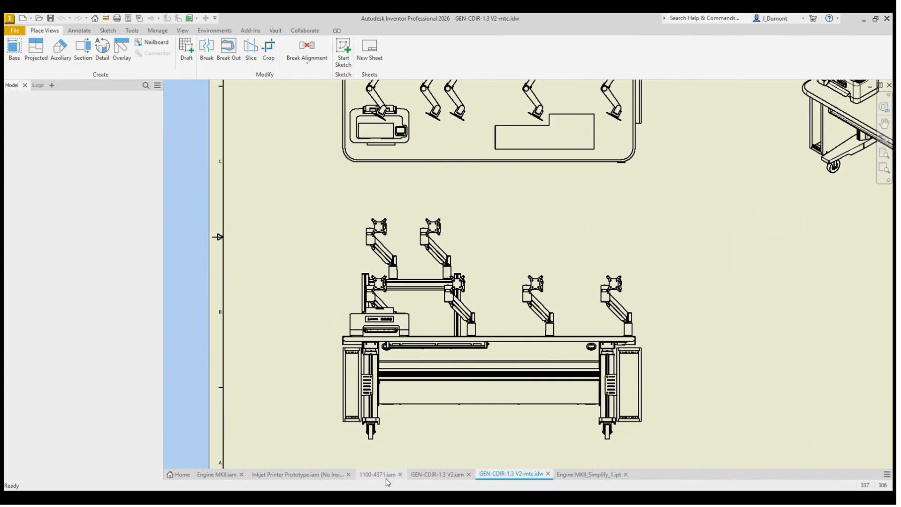
pyautogui.click(435, 320)
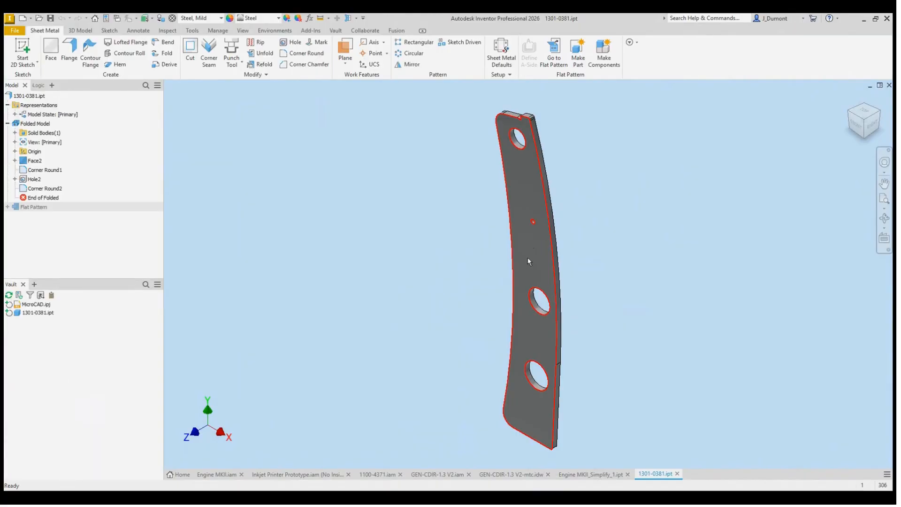
pyautogui.click(531, 249)
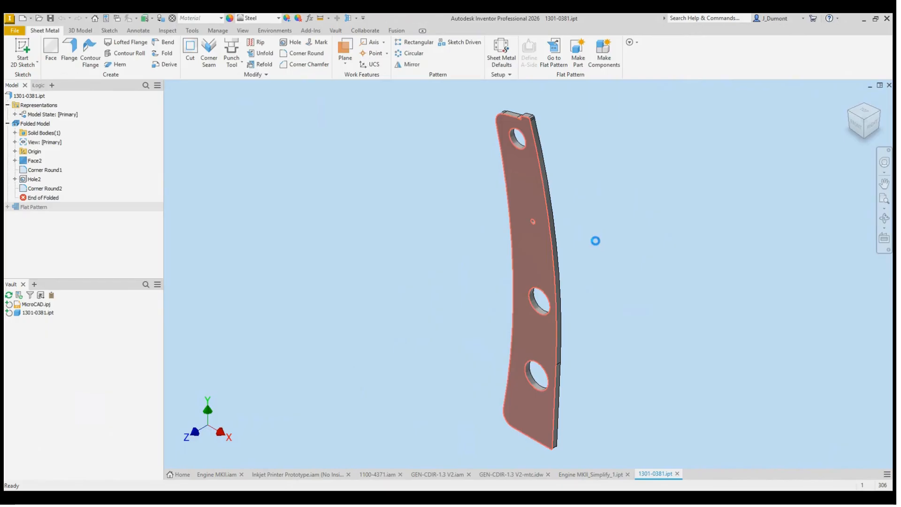
pyautogui.press('s')
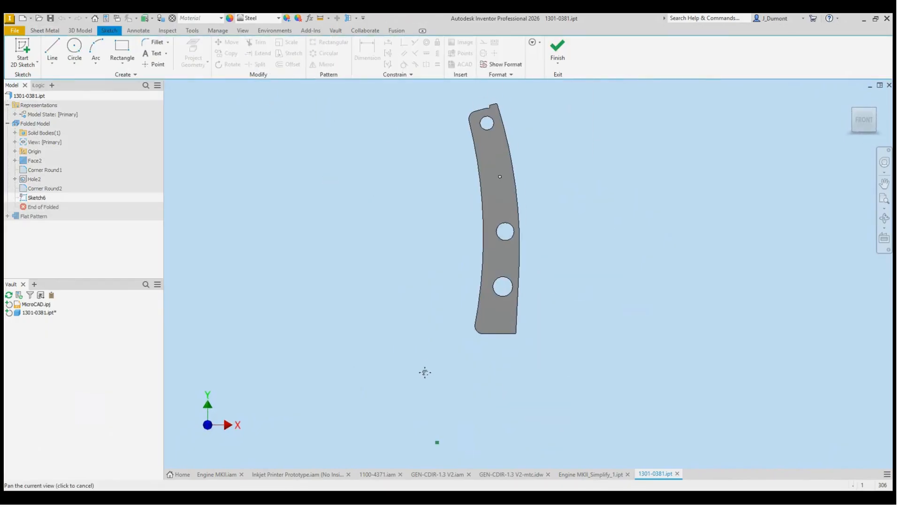
# Step: Sketch a rectangle about 0.98 in high on the plate, between the small hole and the large hole below it
pyautogui.click(132, 51)
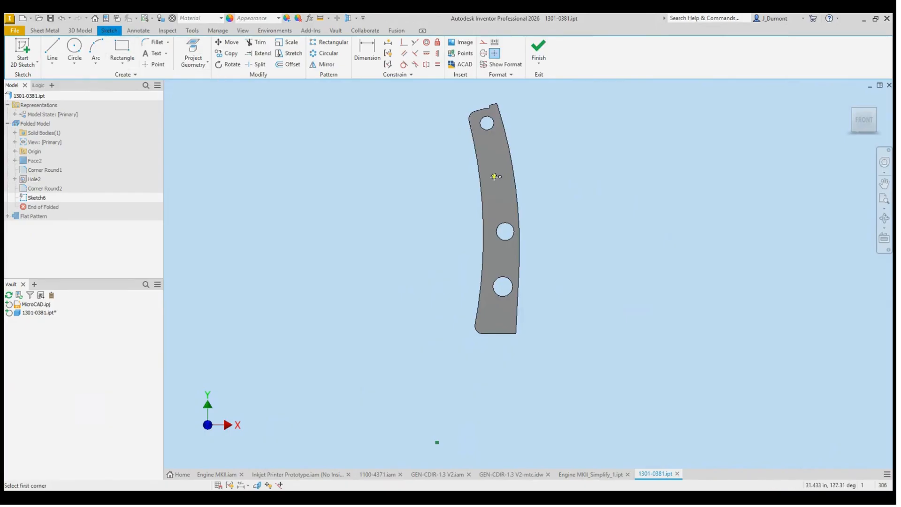
pyautogui.scroll(-3, 493, 183)
pyautogui.click(493, 209)
pyautogui.click(525, 198)
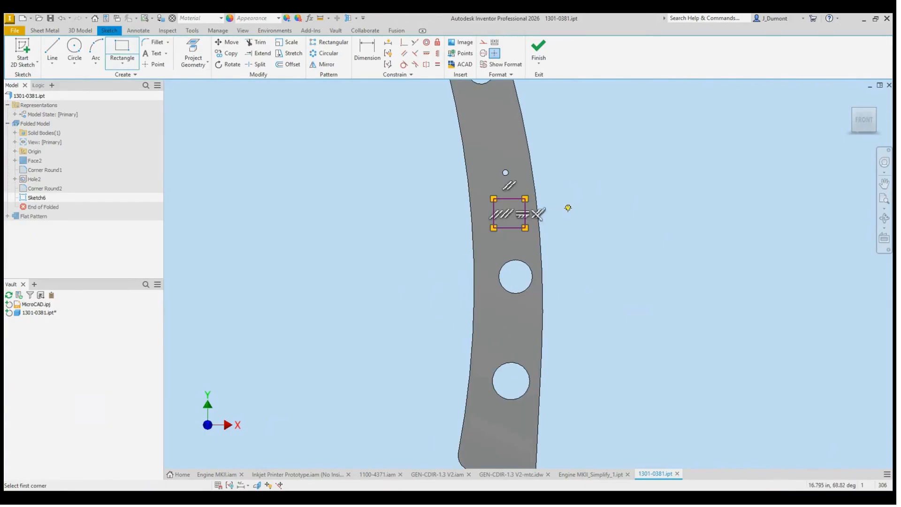
# Step: Dimension the rectangle's height and finish the sketch
pyautogui.press('d')
pyautogui.click(525, 207)
pyautogui.click(571, 214)
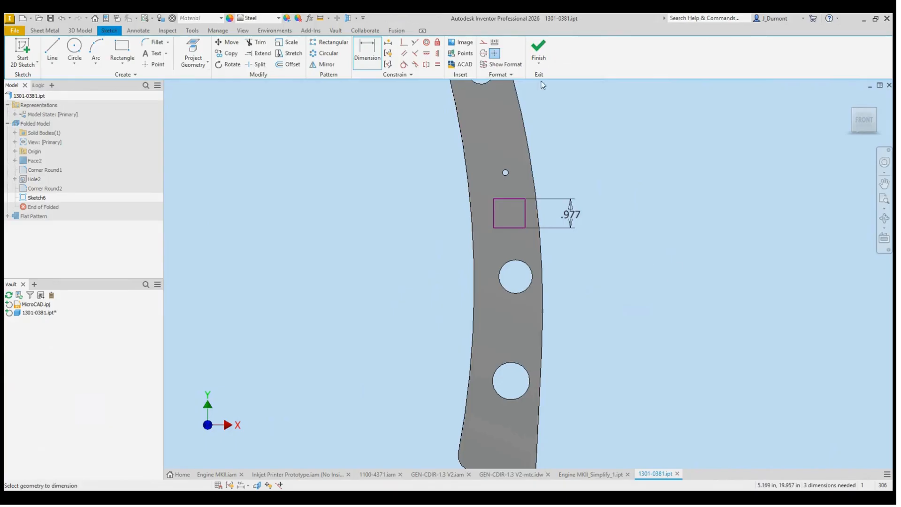
pyautogui.click(537, 47)
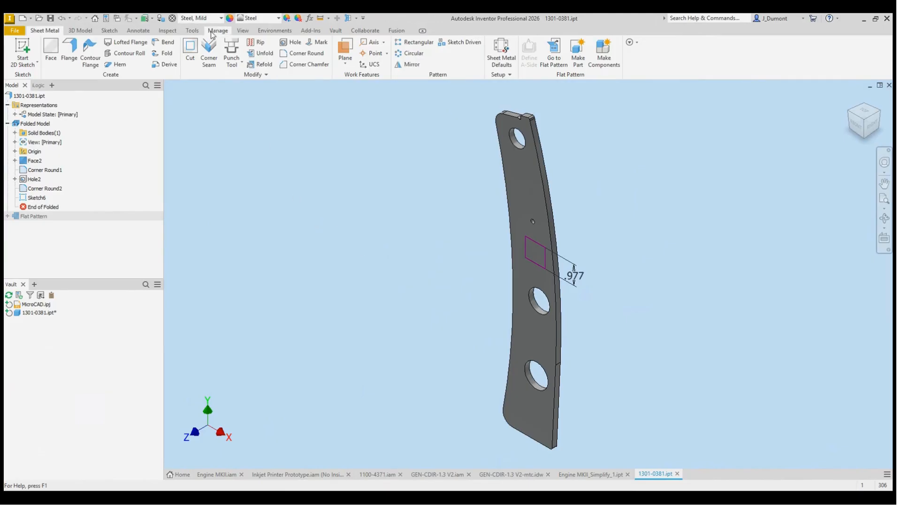
pyautogui.click(192, 30)
pyautogui.click(145, 52)
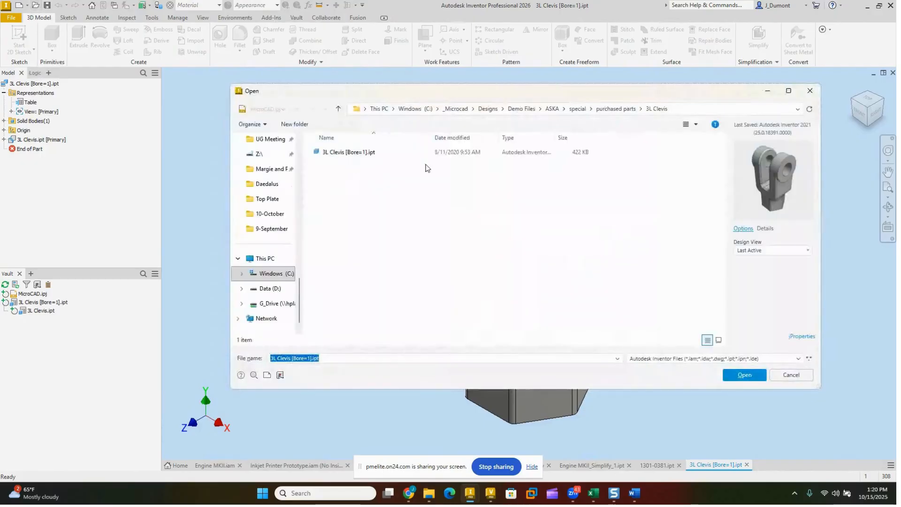
pyautogui.click(335, 151)
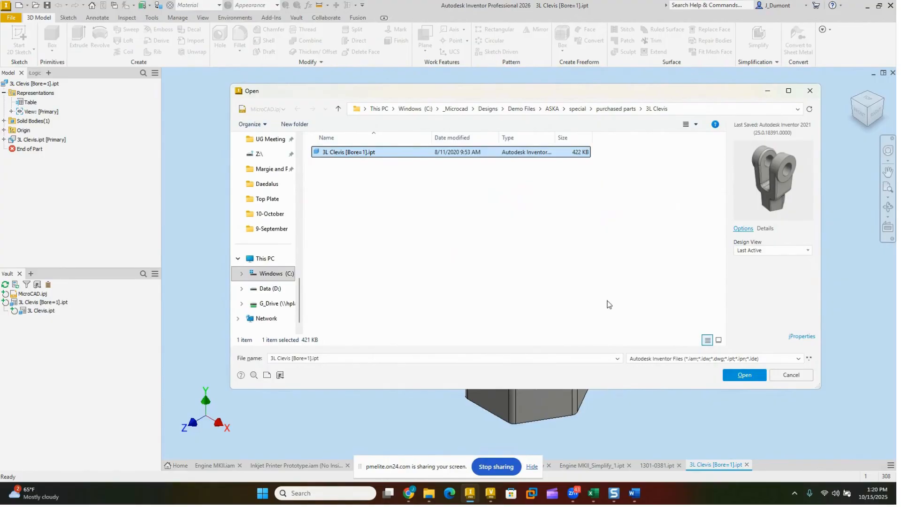
pyautogui.click(792, 376)
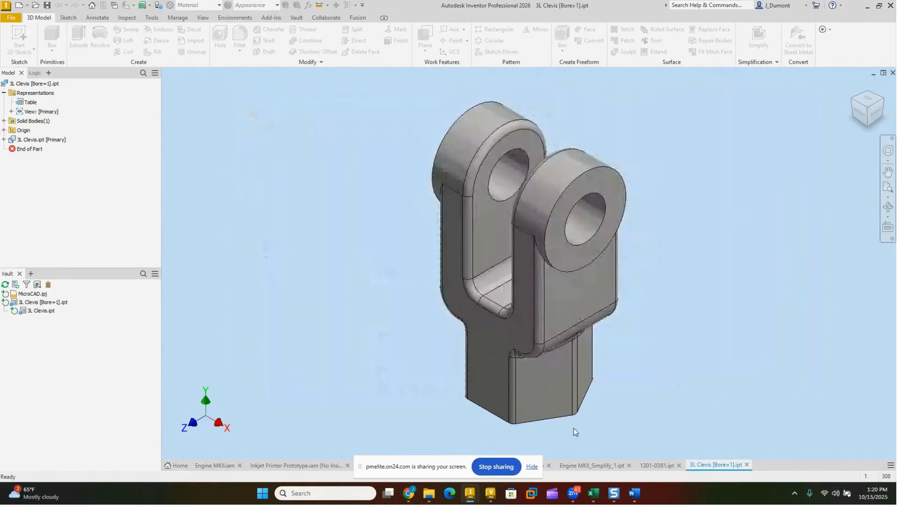
pyautogui.click(531, 469)
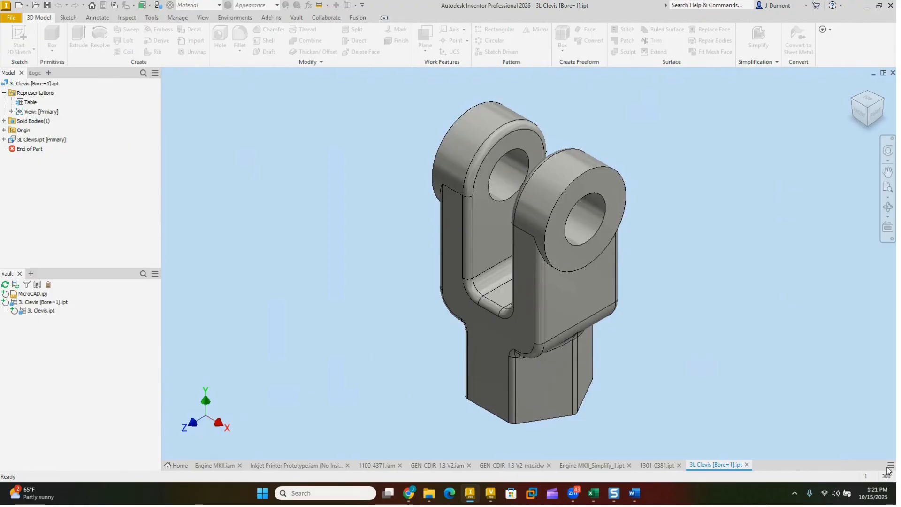
# Step: In the GEN-CDIR-1.3 V2-mtc drawing, dimension the vertical distance from the desktop's top edge to the lower panel's bottom edge in the front view
pyautogui.click(513, 467)
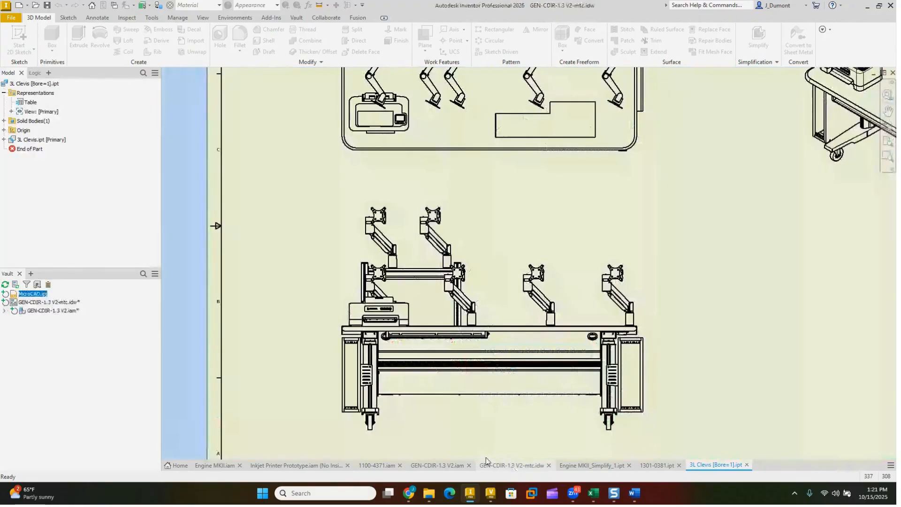
pyautogui.press('d')
pyautogui.click(593, 328)
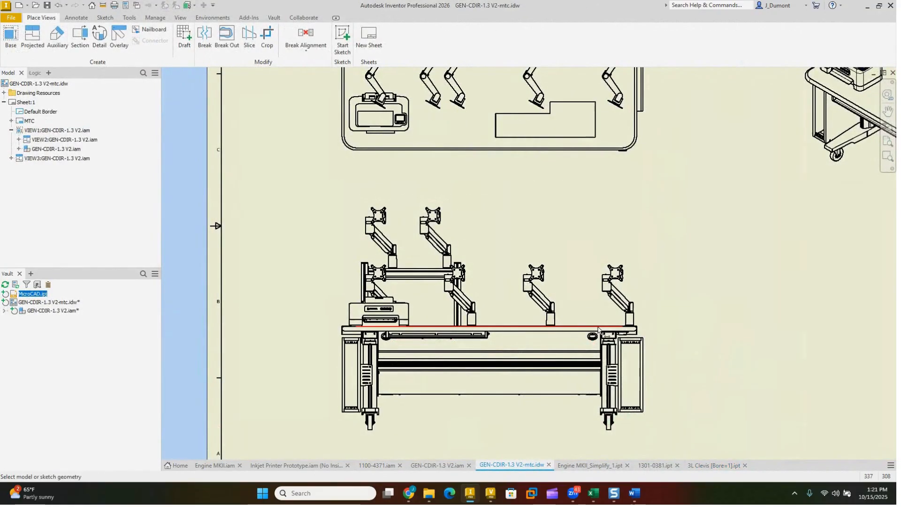
pyautogui.click(585, 394)
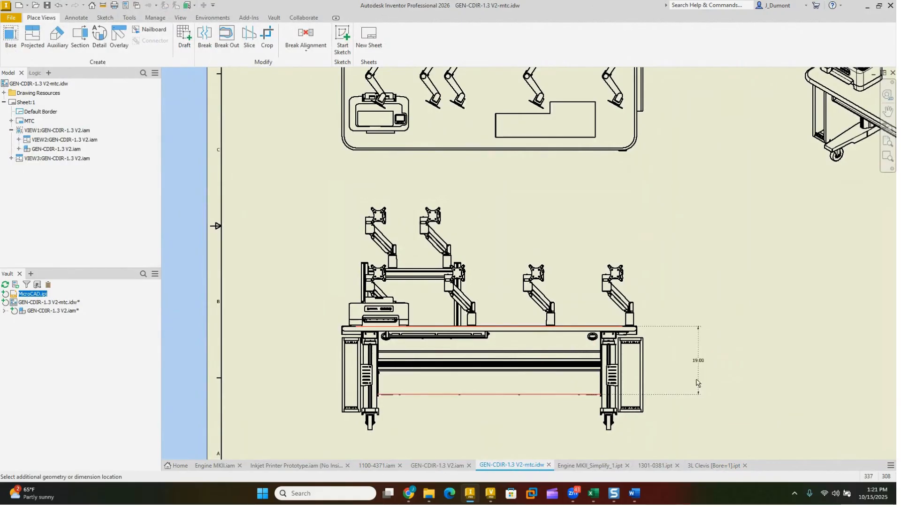
pyautogui.click(687, 369)
pyautogui.scroll(5, 688, 367)
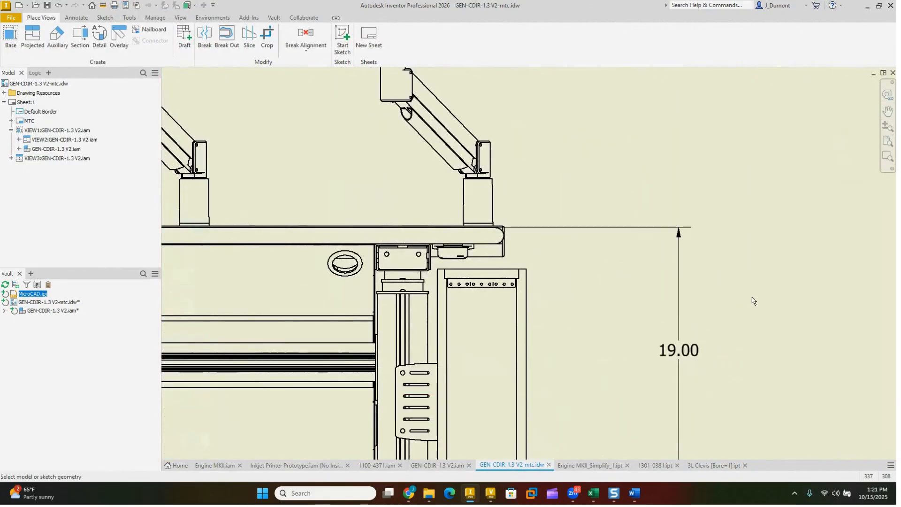
pyautogui.press('Escape')
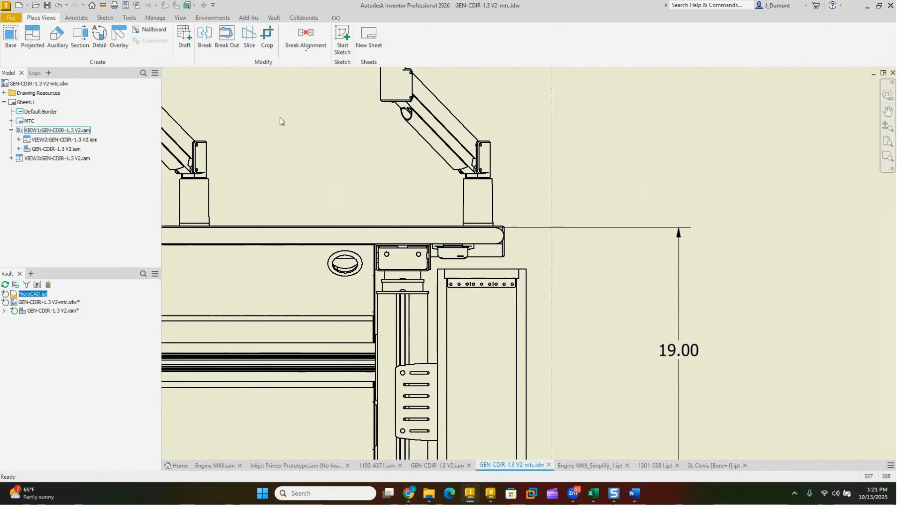
# Step: Create a new local dimension style named 3 plc based on Default (ANSI) in the Style and Standard Editor
pyautogui.click(151, 18)
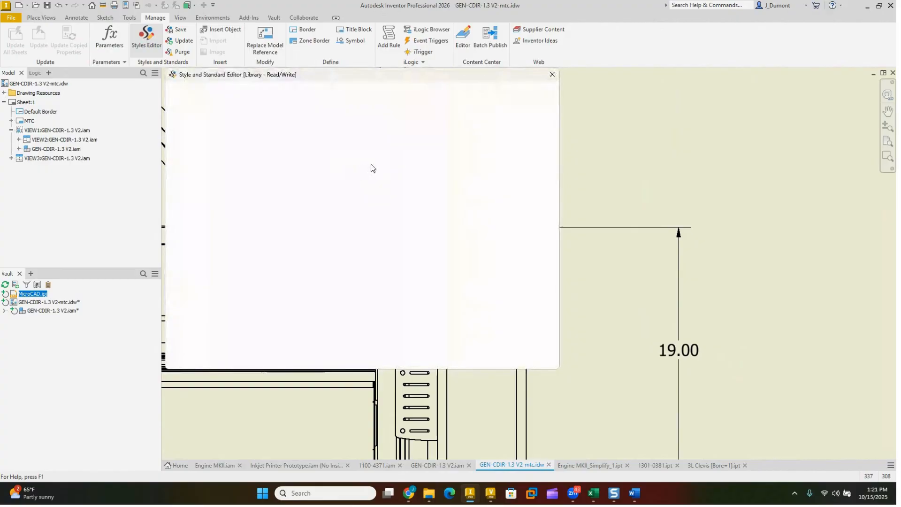
pyautogui.click(199, 132)
pyautogui.click(174, 132)
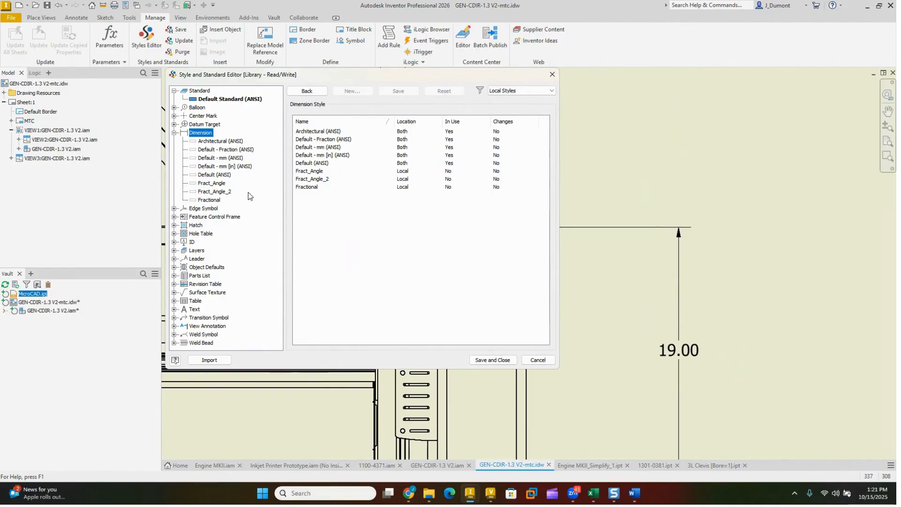
pyautogui.click(219, 175)
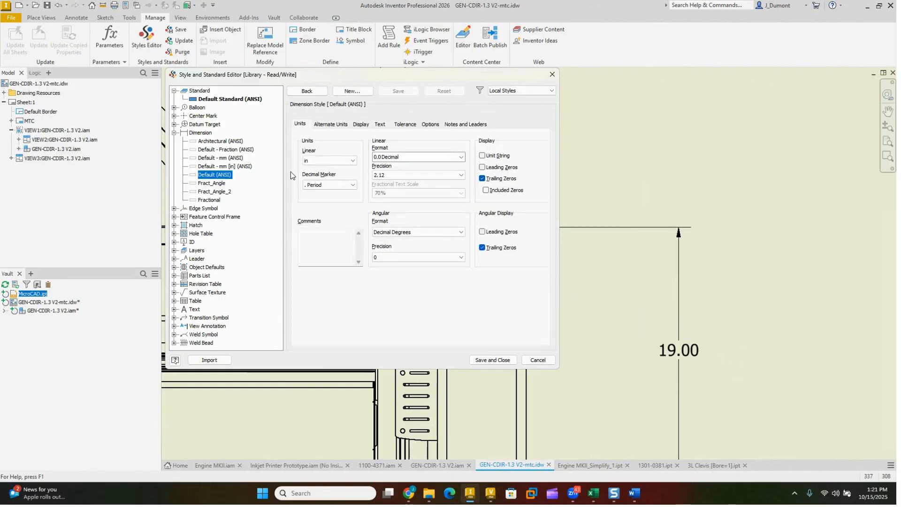
pyautogui.click(353, 91)
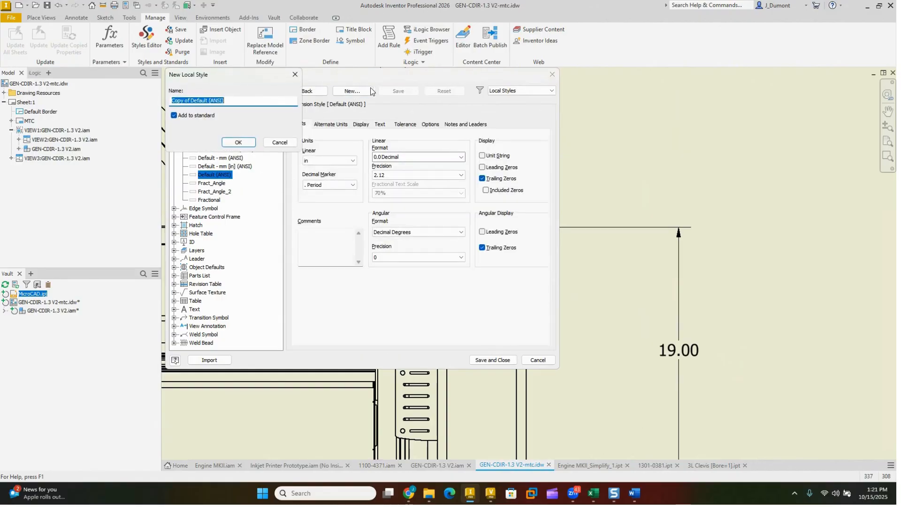
pyautogui.write('3 plc')
pyautogui.click(238, 142)
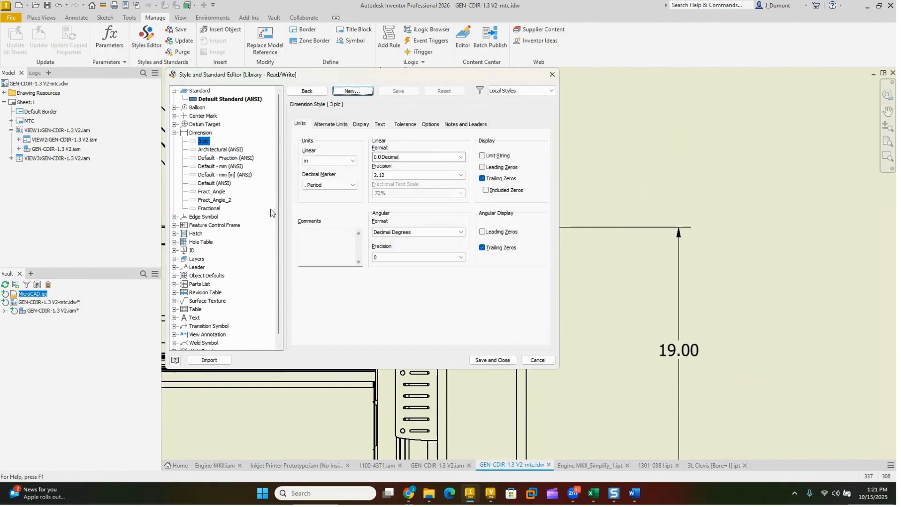
# Step: Set the 3 plc style's linear precision to 3.123, then save and close the style editor
pyautogui.click(390, 176)
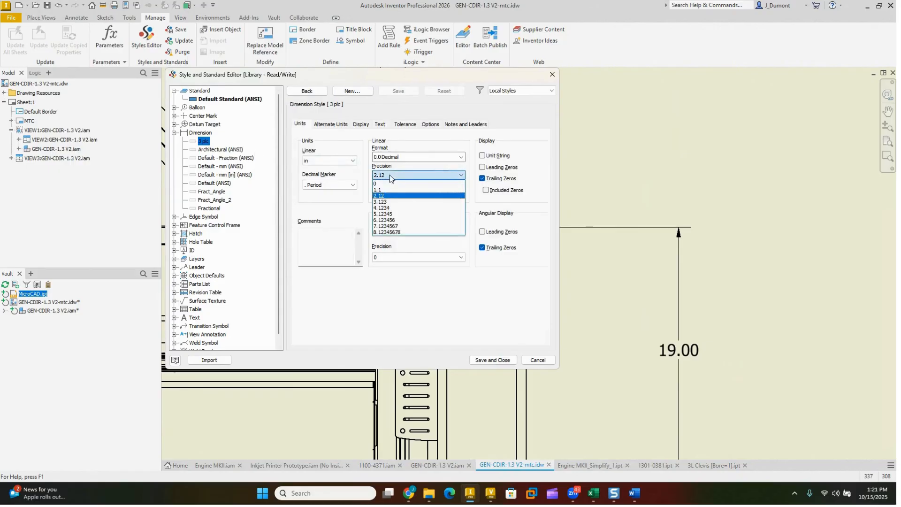
pyautogui.click(394, 202)
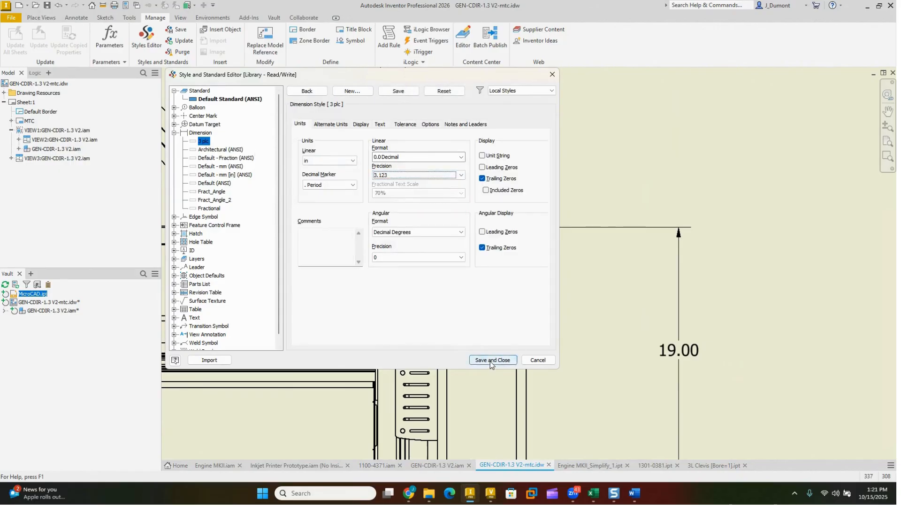
pyautogui.click(491, 361)
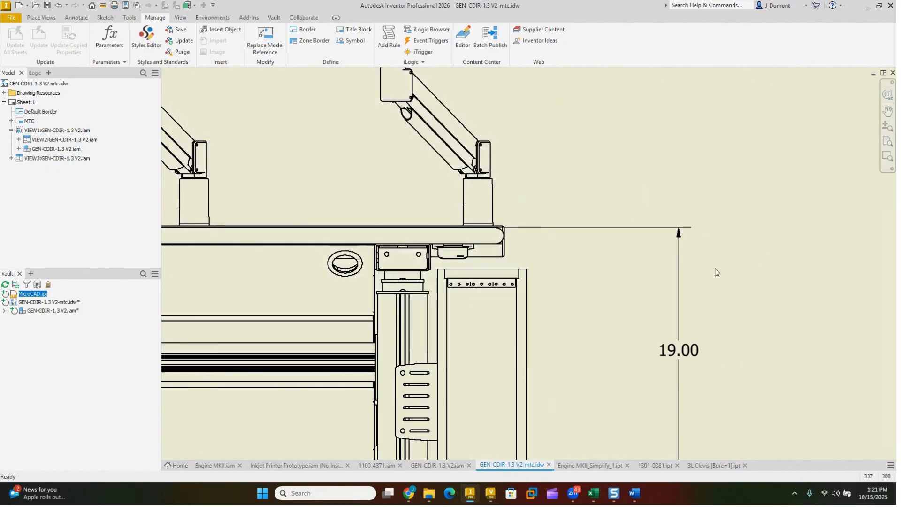
# Step: Add a horizontal width dimension below the right-hand rack box in the front view
pyautogui.scroll(-2, 715, 272)
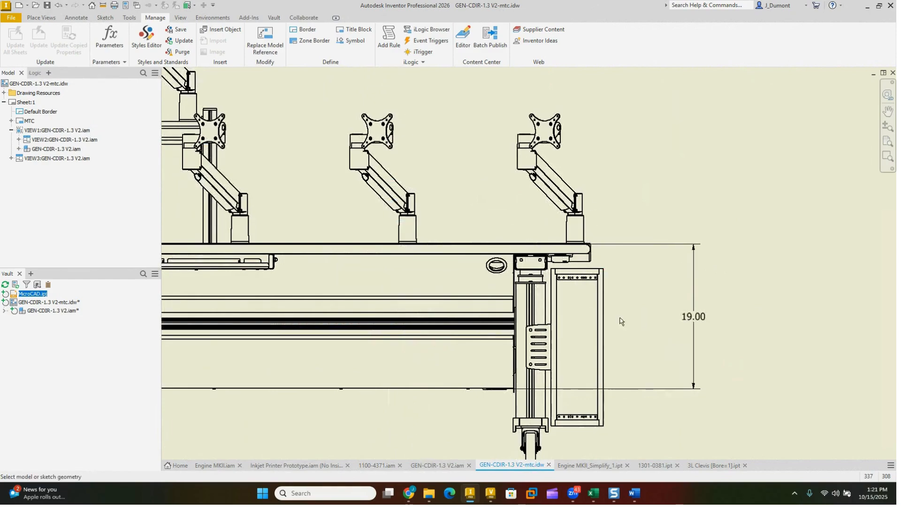
pyautogui.click(603, 412)
pyautogui.click(556, 408)
pyautogui.scroll(-5, 577, 359)
pyautogui.click(578, 401)
pyautogui.scroll(3, 604, 399)
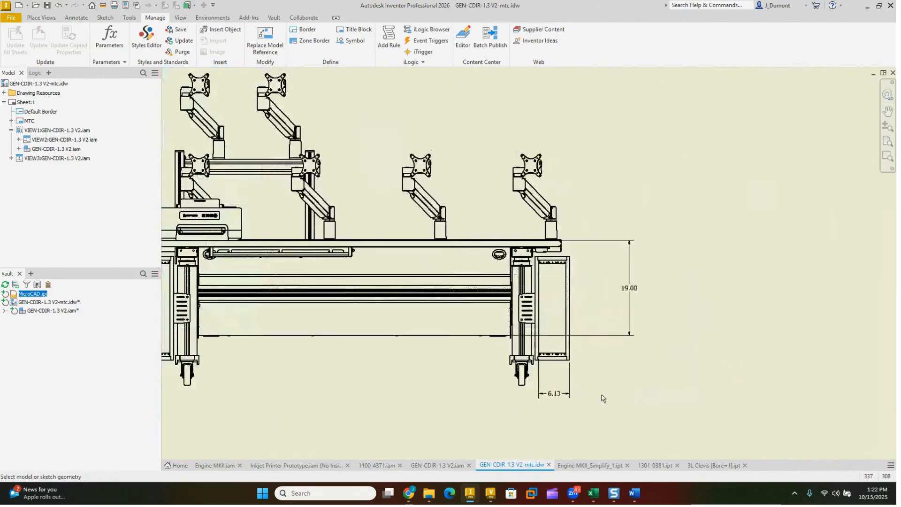
pyautogui.press('Escape')
# Step: Apply the 3 plc dimension style to both the rack box width dimension and the vertical desk dimension
pyautogui.click(566, 394)
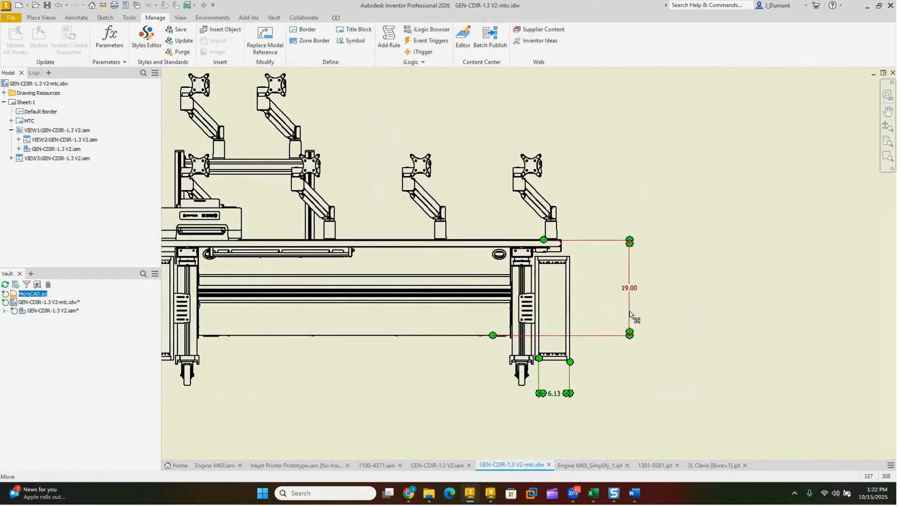
pyautogui.click(76, 17)
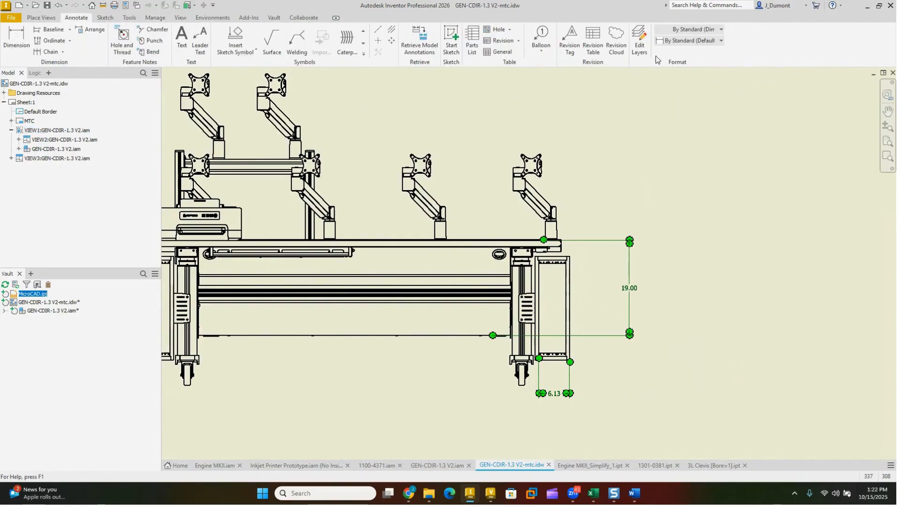
pyautogui.click(694, 42)
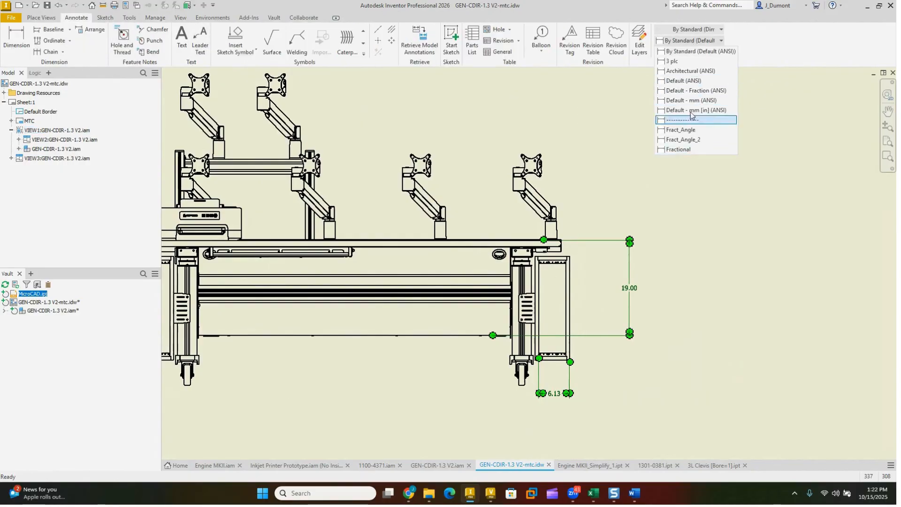
pyautogui.click(673, 61)
pyautogui.click(665, 240)
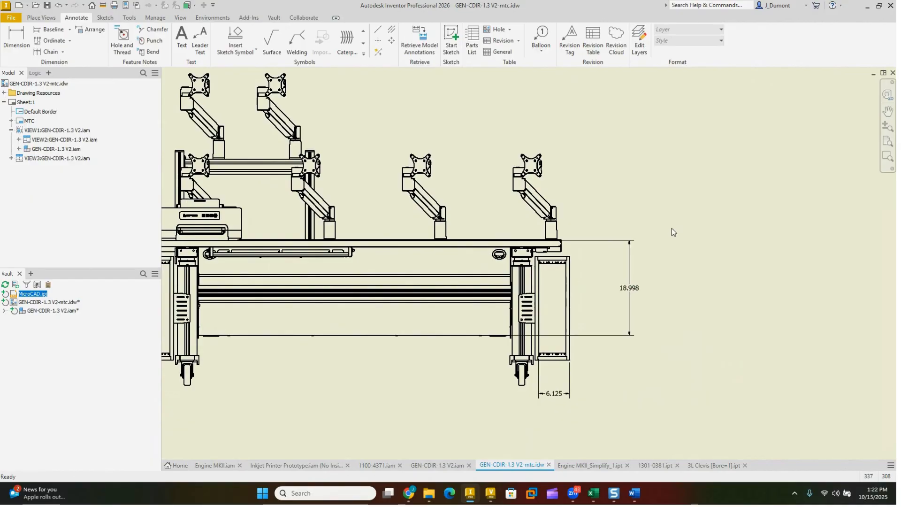
# Step: Dimension the horizontal distance between the two desk legs in the 3 plc style, placing it below the desk
pyautogui.press('d')
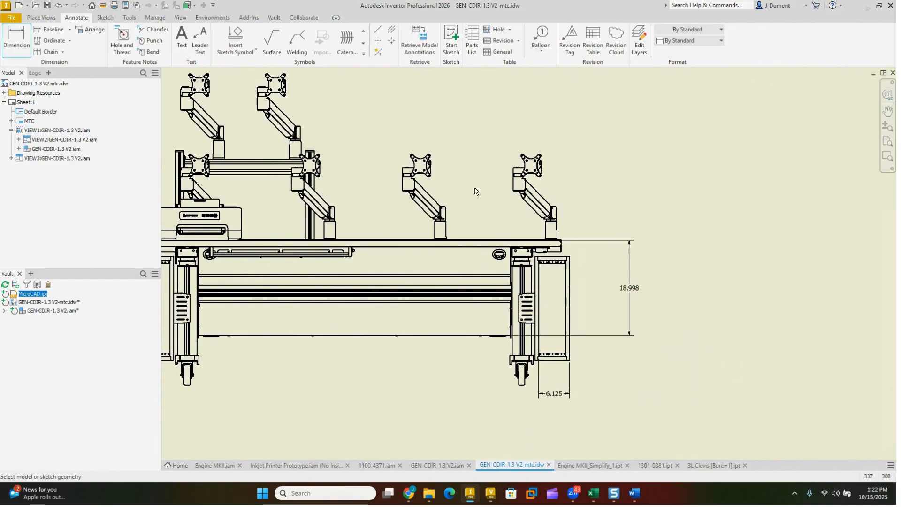
pyautogui.click(512, 324)
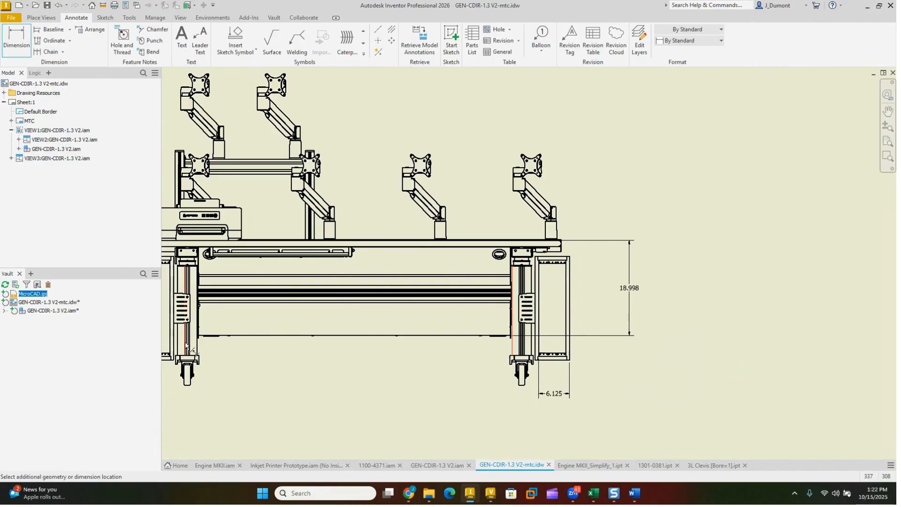
pyautogui.click(199, 351)
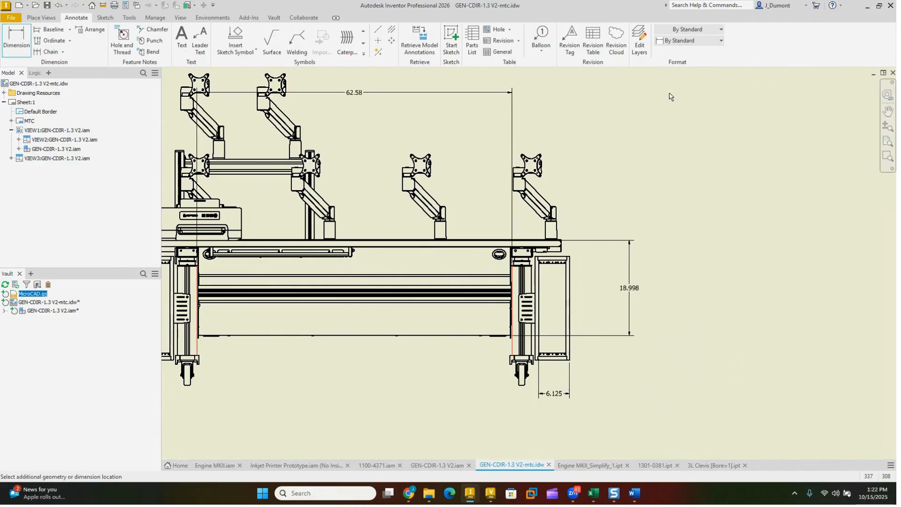
pyautogui.click(699, 41)
pyautogui.click(696, 64)
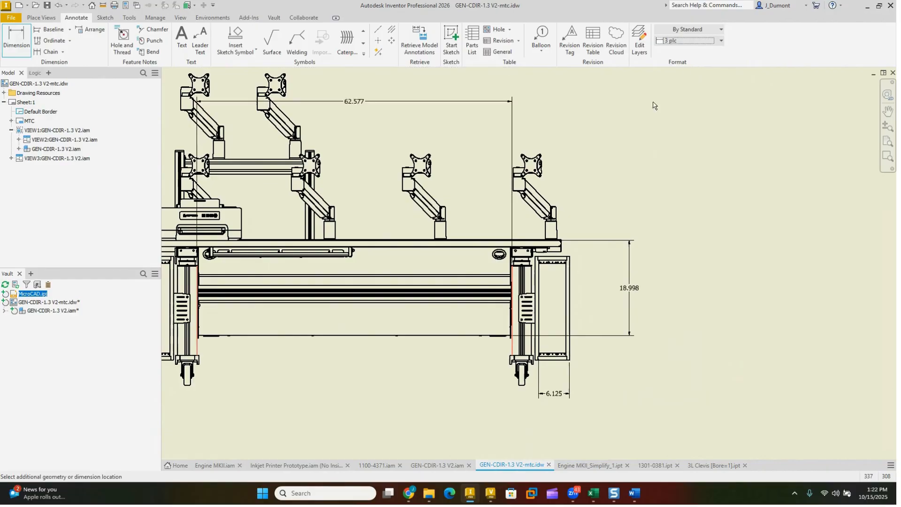
pyautogui.click(415, 401)
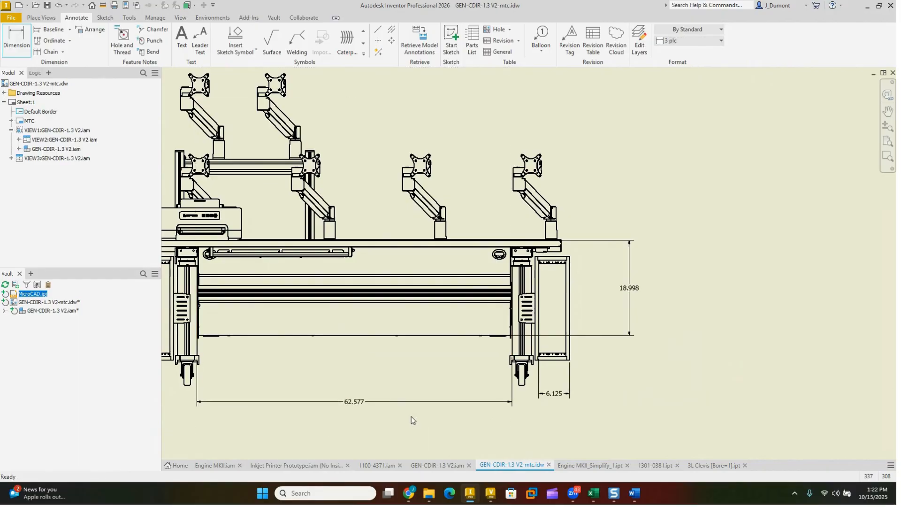
pyautogui.press('Escape')
pyautogui.press('Escape')
# Step: Show the Object Defaults (ANSI) style in the style editor, filtered to the Active Standard and to Dimension Objects
pyautogui.click(155, 18)
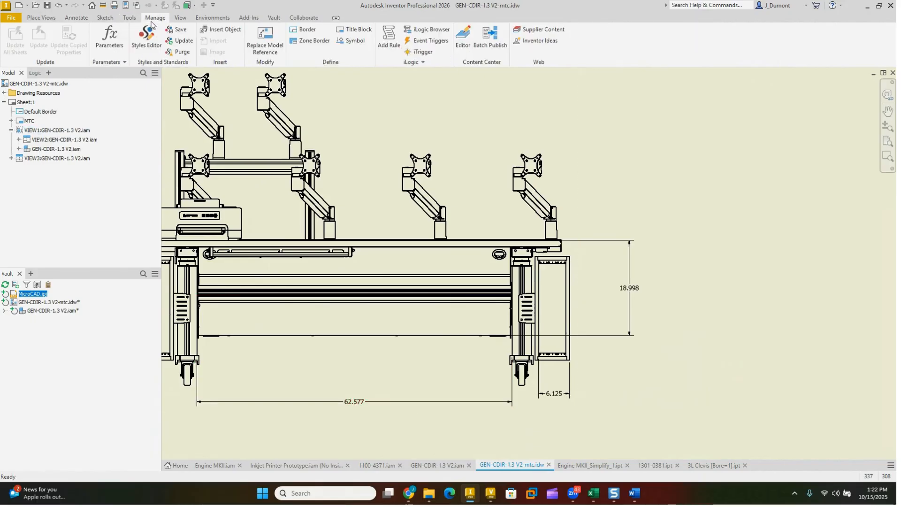
pyautogui.click(146, 38)
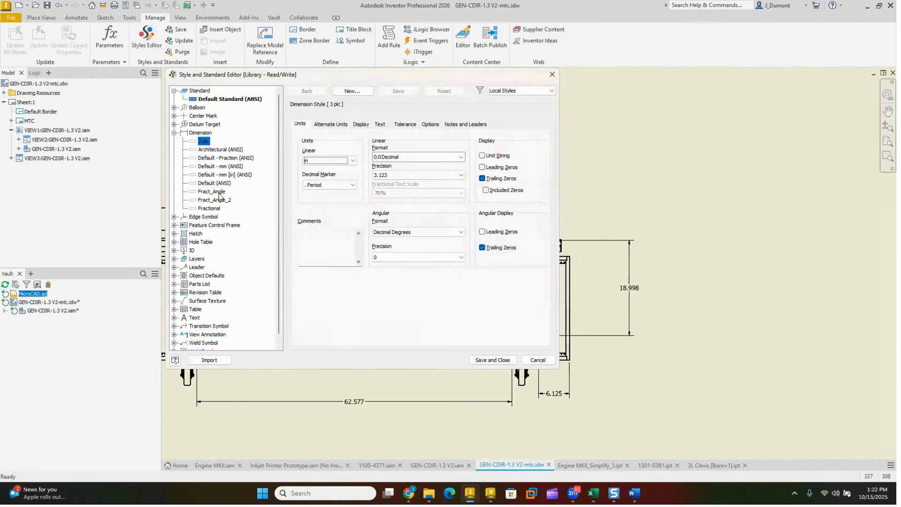
pyautogui.click(175, 276)
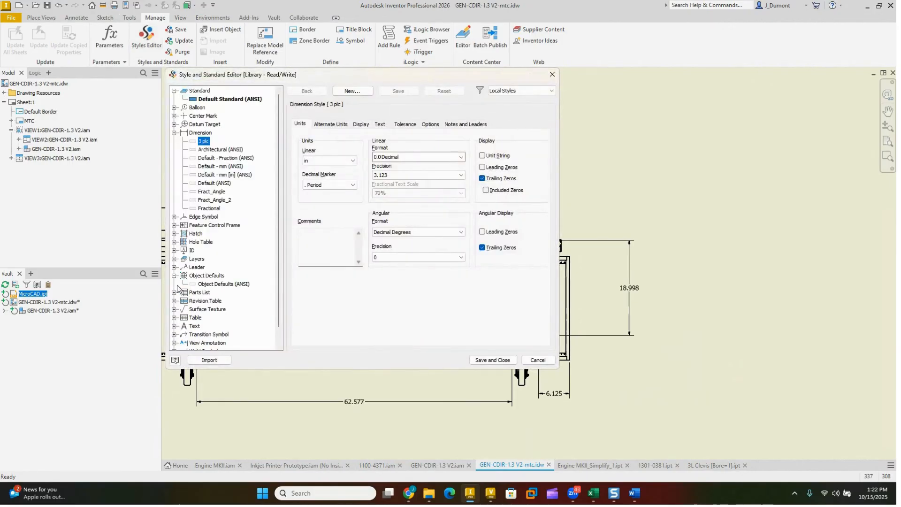
pyautogui.click(224, 284)
pyautogui.click(533, 95)
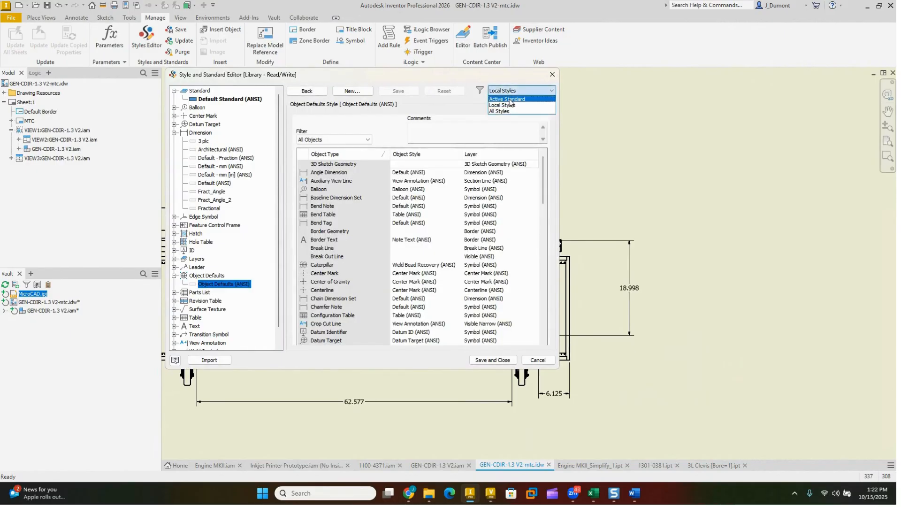
pyautogui.click(517, 99)
pyautogui.click(327, 140)
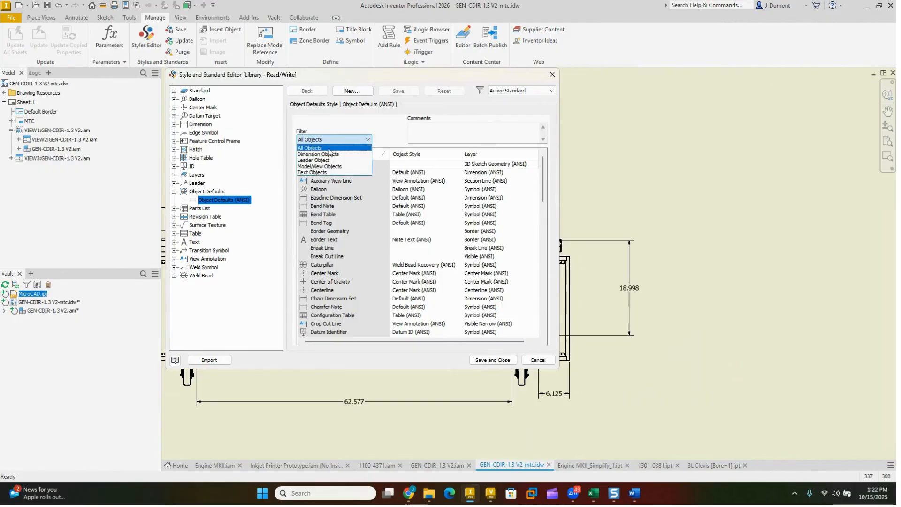
pyautogui.click(331, 155)
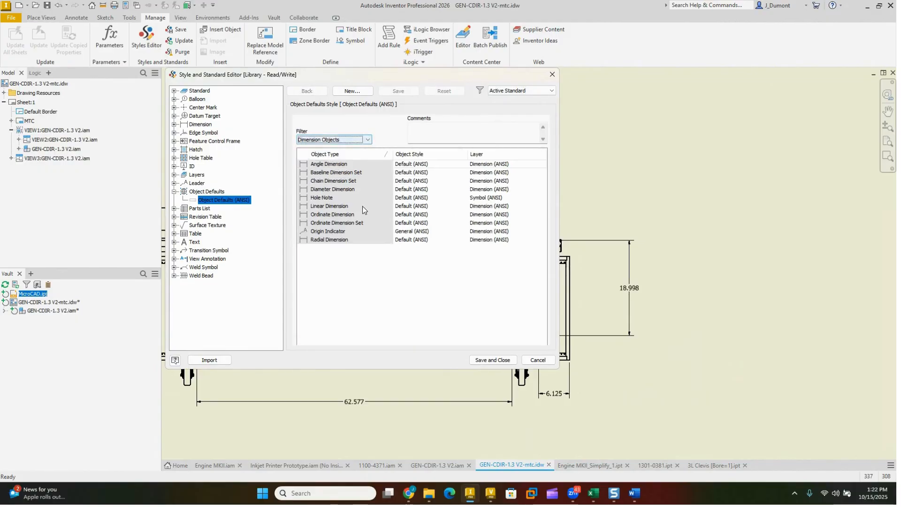
# Step: Set the default object style to 3 plc for Angle Dimension, Baseline Dimension Set, Chain Dimension Set and Diameter Dimension
pyautogui.click(425, 167)
pyautogui.click(425, 169)
pyautogui.click(419, 177)
pyautogui.click(420, 174)
pyautogui.click(419, 174)
pyautogui.click(416, 182)
pyautogui.click(416, 174)
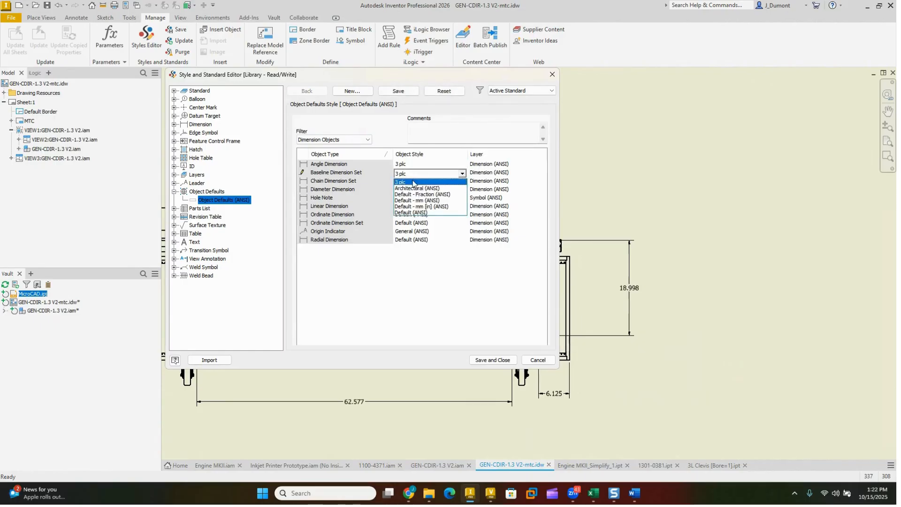
pyautogui.click(413, 182)
pyautogui.click(412, 181)
pyautogui.click(411, 181)
pyautogui.click(410, 190)
pyautogui.click(409, 190)
pyautogui.click(407, 190)
pyautogui.click(407, 199)
# Step: Assign 3 plc as the default object style for Hole Note, Linear Dimension, Ordinate Dimension and Ordinate Dimension Set
pyautogui.click(407, 197)
pyautogui.click(407, 198)
pyautogui.click(407, 209)
pyautogui.click(407, 206)
pyautogui.click(406, 207)
pyautogui.click(407, 214)
pyautogui.click(407, 216)
pyautogui.click(406, 217)
pyautogui.click(406, 224)
pyautogui.click(406, 224)
pyautogui.click(406, 223)
pyautogui.click(405, 233)
# Step: Set the Radial Dimension default style to 3 plc, then save and close the style editor
pyautogui.click(407, 233)
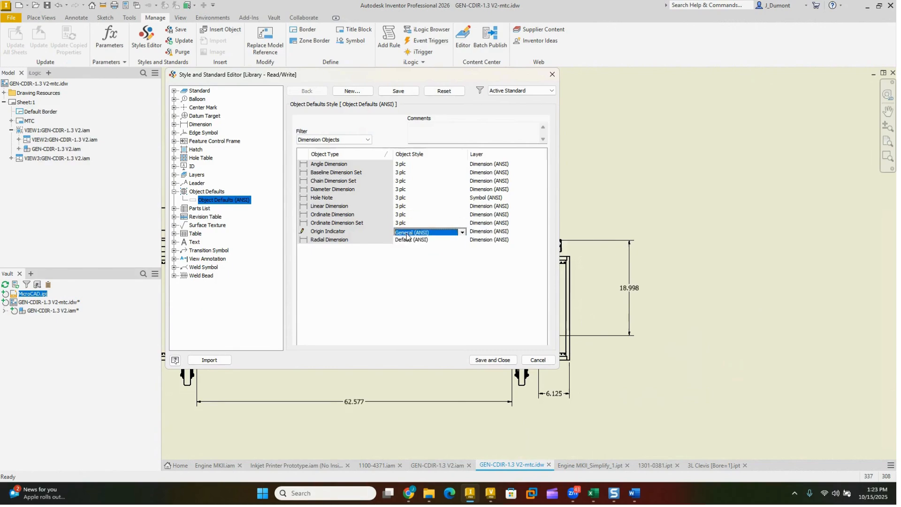
pyautogui.click(406, 240)
pyautogui.click(406, 240)
pyautogui.click(405, 247)
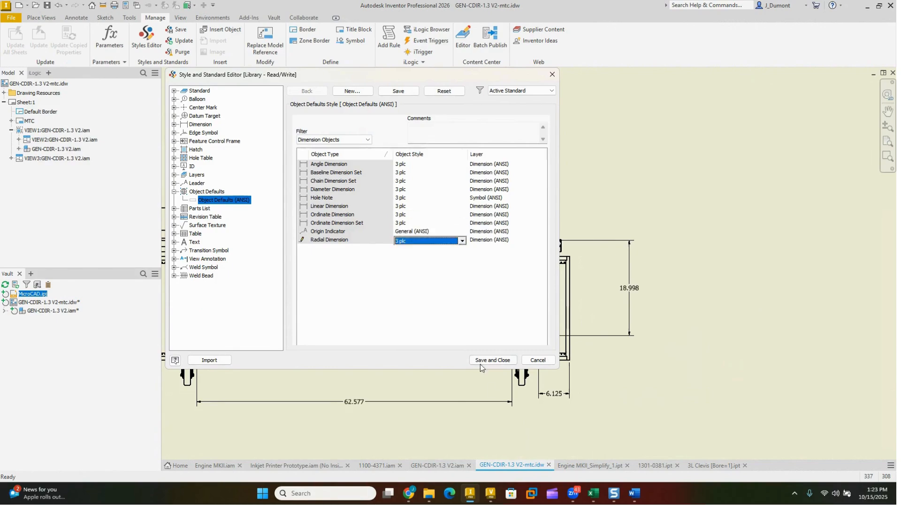
pyautogui.click(493, 362)
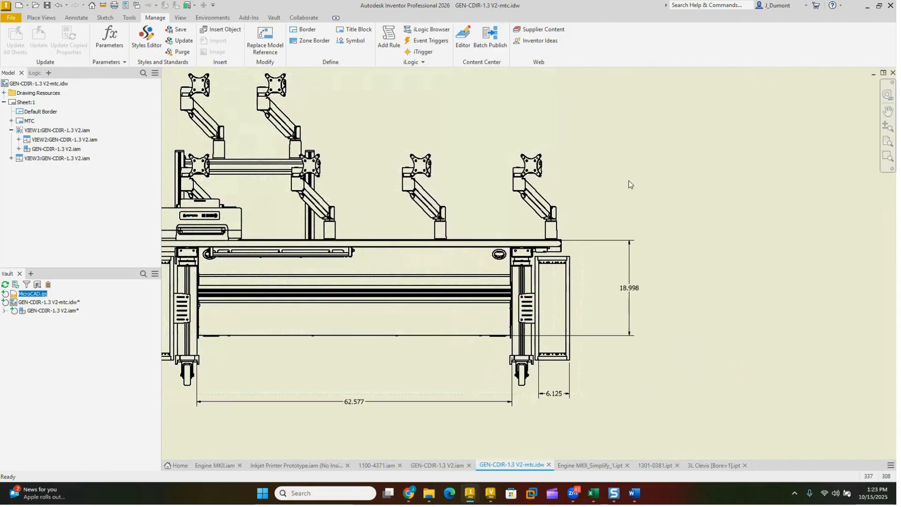
# Step: Add a vertical dimension between the desk's lower panel edge and the rail line above it
pyautogui.click(356, 336)
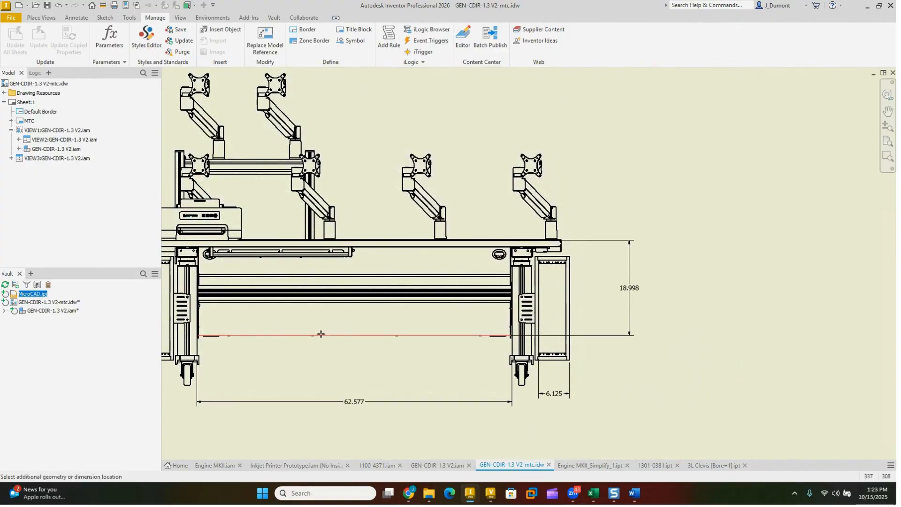
pyautogui.click(345, 303)
pyautogui.click(368, 320)
pyautogui.scroll(6, 367, 321)
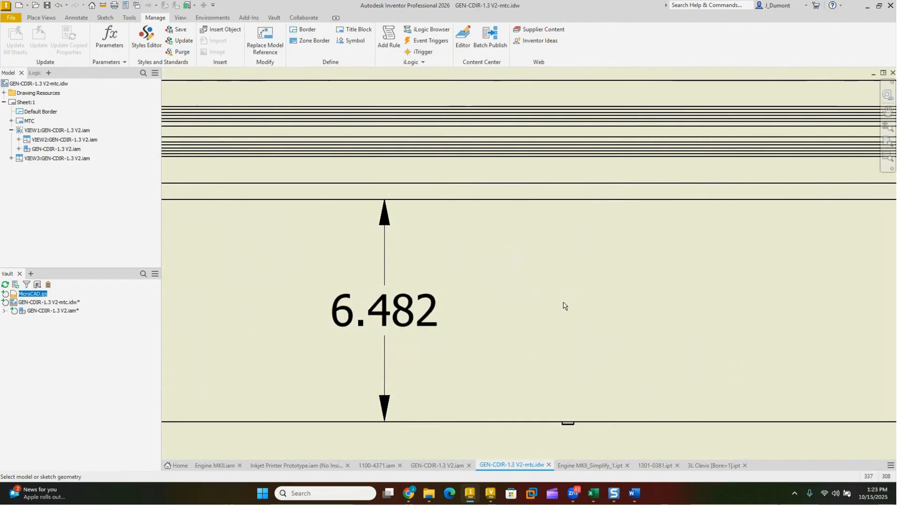
pyautogui.scroll(-1, 568, 299)
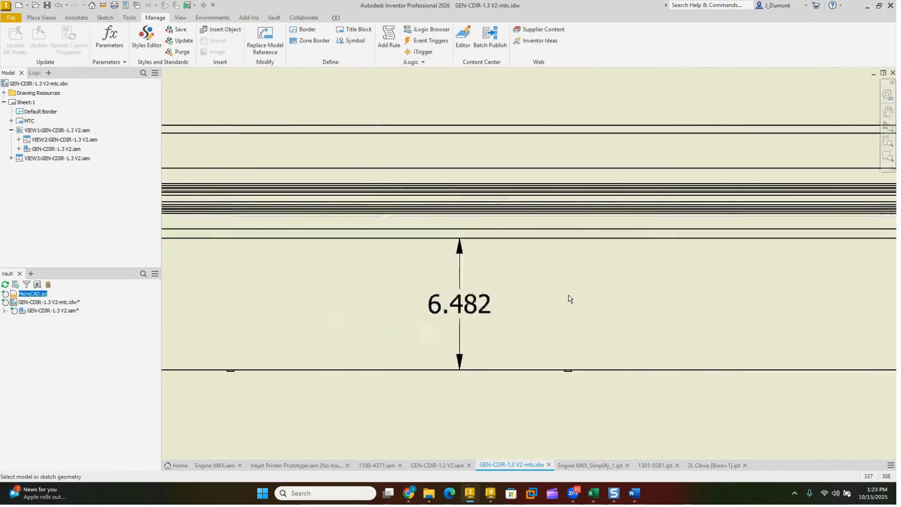
pyautogui.scroll(-3, 570, 300)
pyautogui.moveTo(572, 296)
pyautogui.mouseDown()
pyautogui.moveTo(573, 266)
pyautogui.moveTo(577, 279)
pyautogui.mouseUp()
pyautogui.press('Escape')
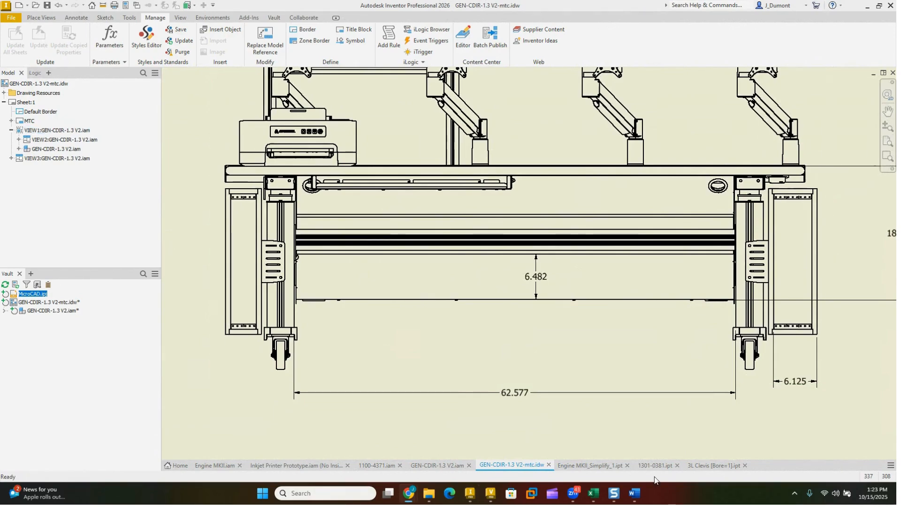
# Step: From the 3L Clevis part, browse the workspace to Enclosure Derived.ipt and check its model state and design view open options
pyautogui.click(716, 466)
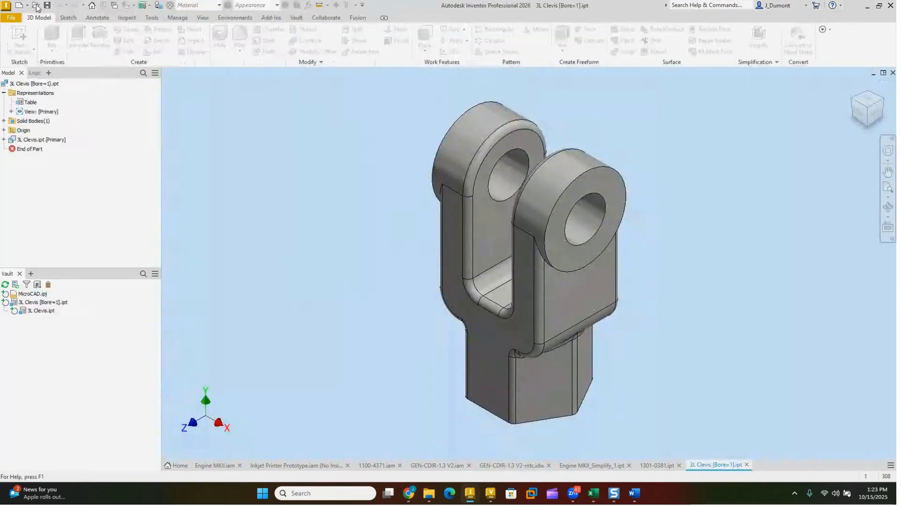
pyautogui.hotkey('ctrl', 'o')
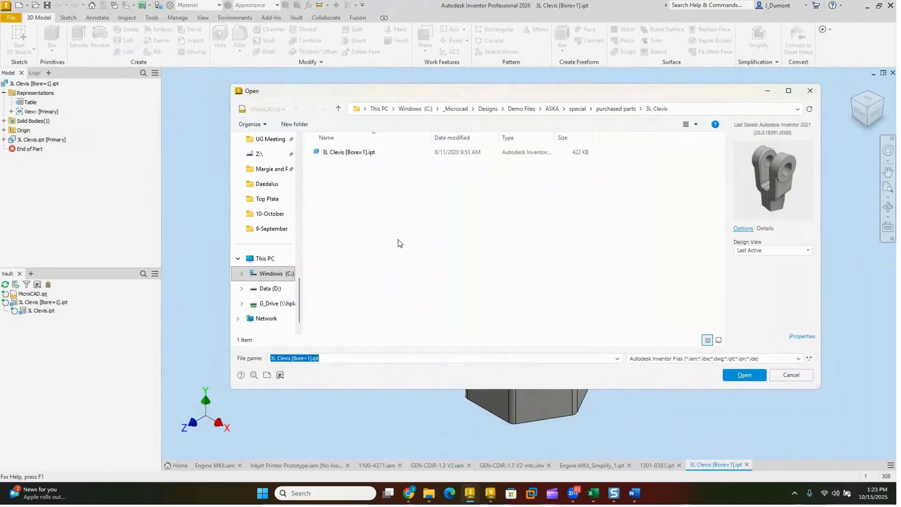
pyautogui.scroll(10, 277, 245)
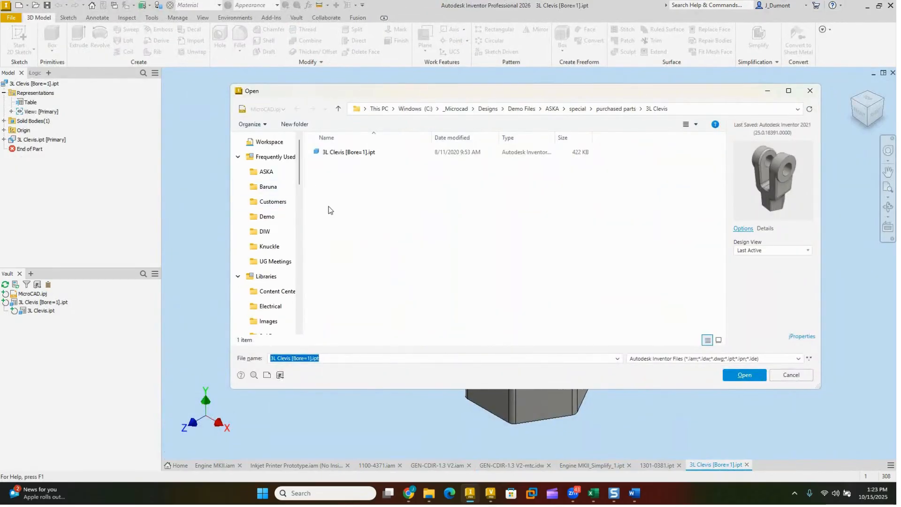
pyautogui.click(270, 142)
pyautogui.scroll(-8, 370, 302)
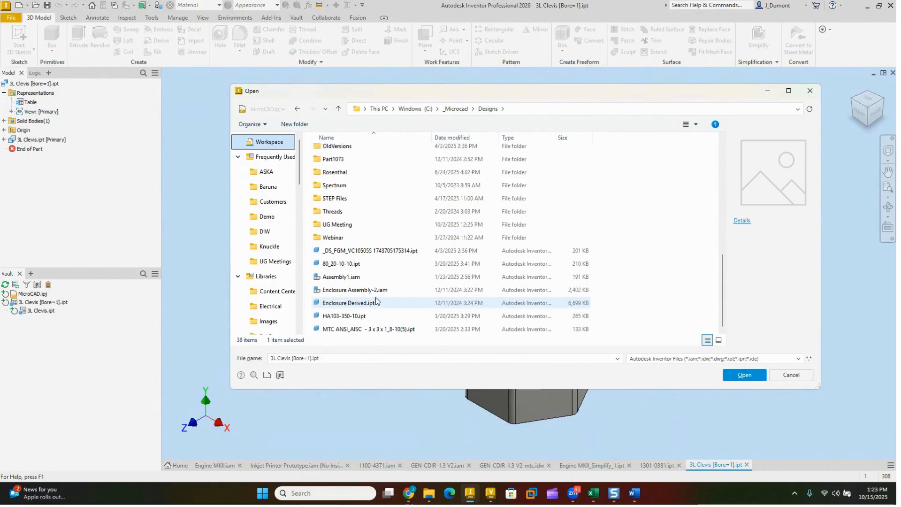
pyautogui.click(350, 303)
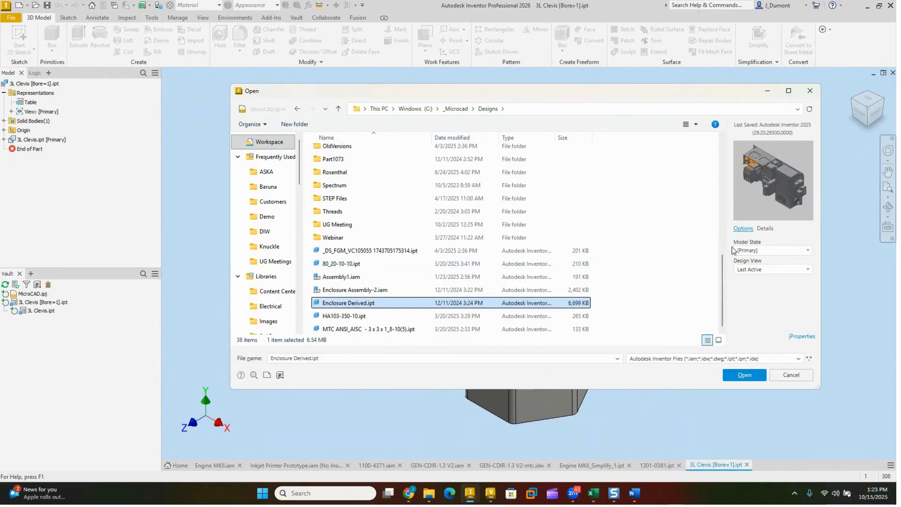
pyautogui.click(767, 252)
pyautogui.click(768, 251)
pyautogui.click(768, 270)
pyautogui.click(767, 271)
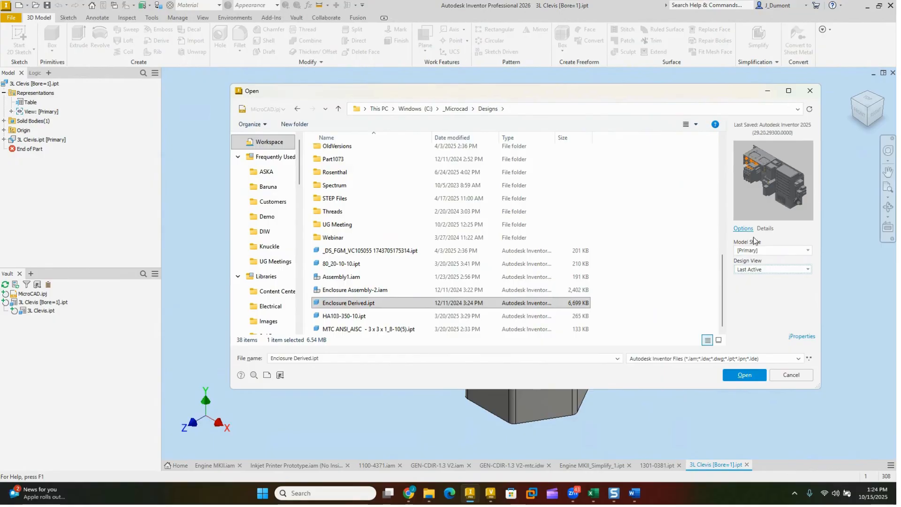
# Step: Review the summary iProperties of Enclosure Derived.ipt, then cancel opening the file
pyautogui.click(801, 338)
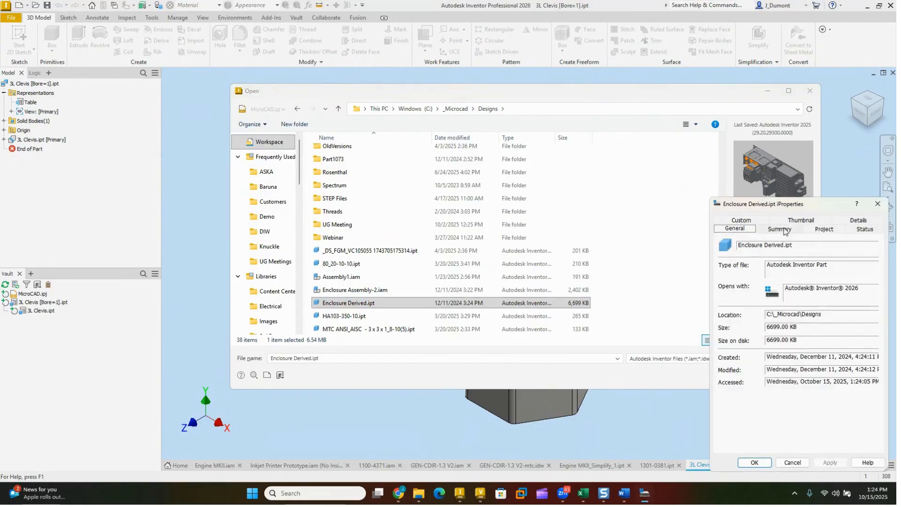
pyautogui.click(779, 228)
pyautogui.moveTo(807, 207); pyautogui.dragTo(707, 145)
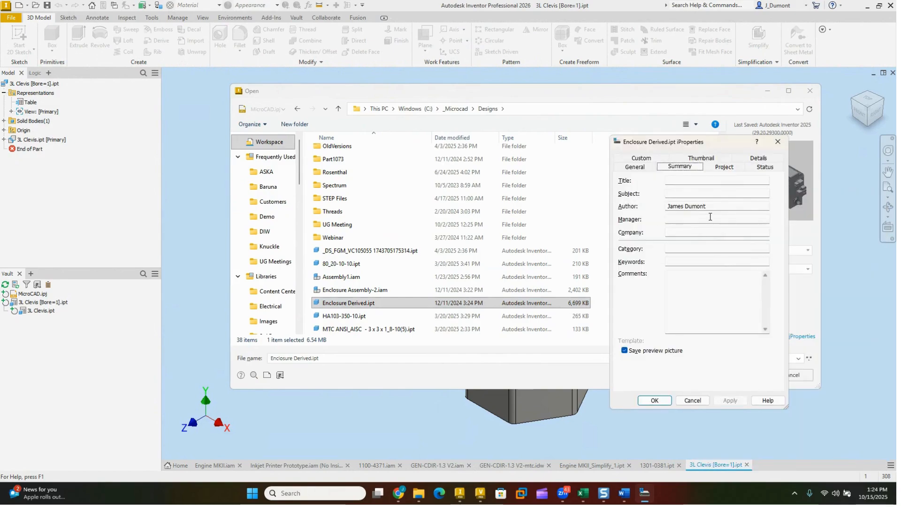
pyautogui.click(693, 400)
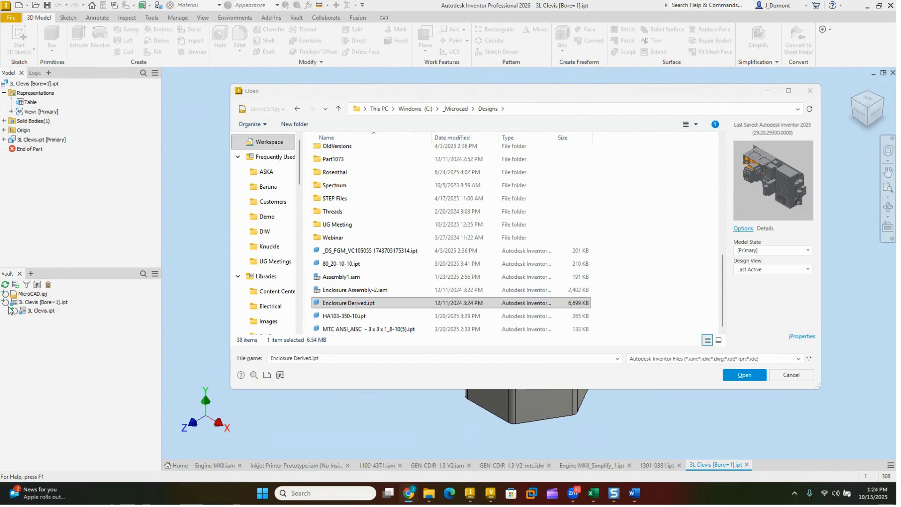
pyautogui.click(797, 375)
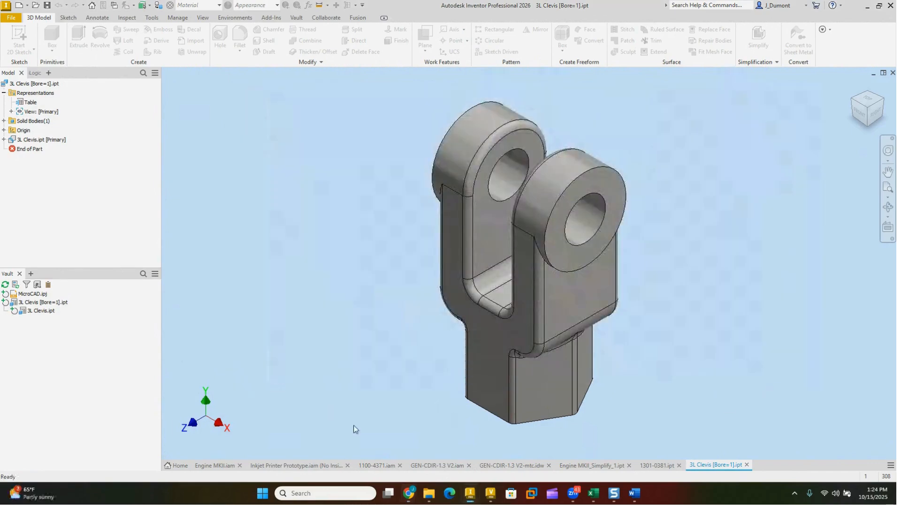
# Step: Open Window Sill.ipt from the recent files on the Home page
pyautogui.click(178, 465)
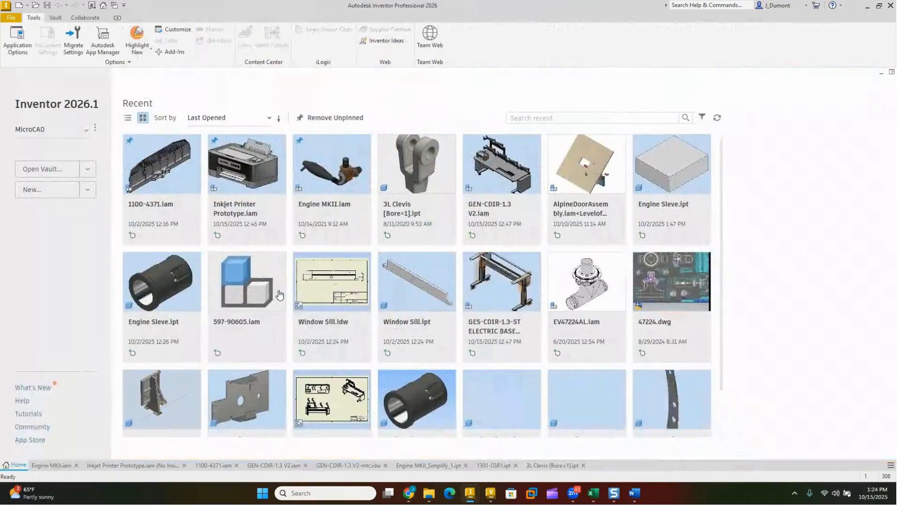
pyautogui.click(335, 309)
pyautogui.doubleClick(334, 309)
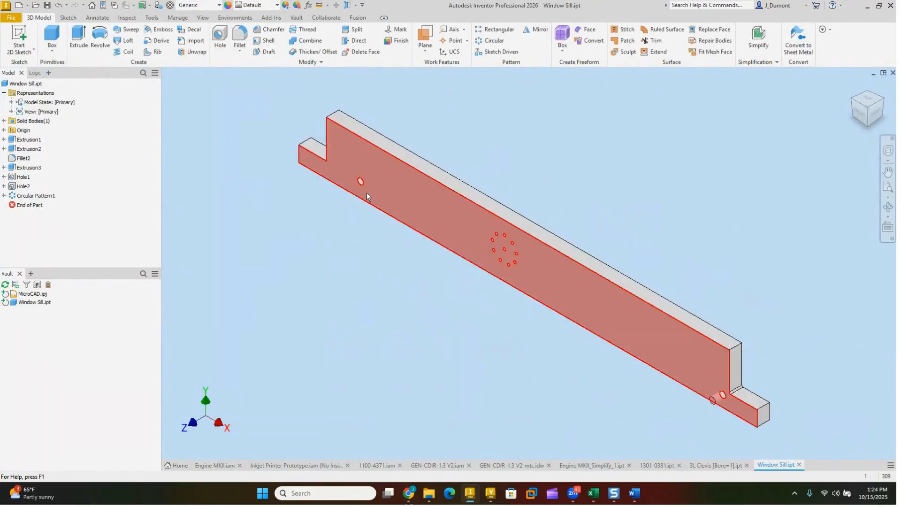
# Step: Set up a rectangular pattern with the single larger hole near the sill's left end as the feature
pyautogui.scroll(-3, 367, 193)
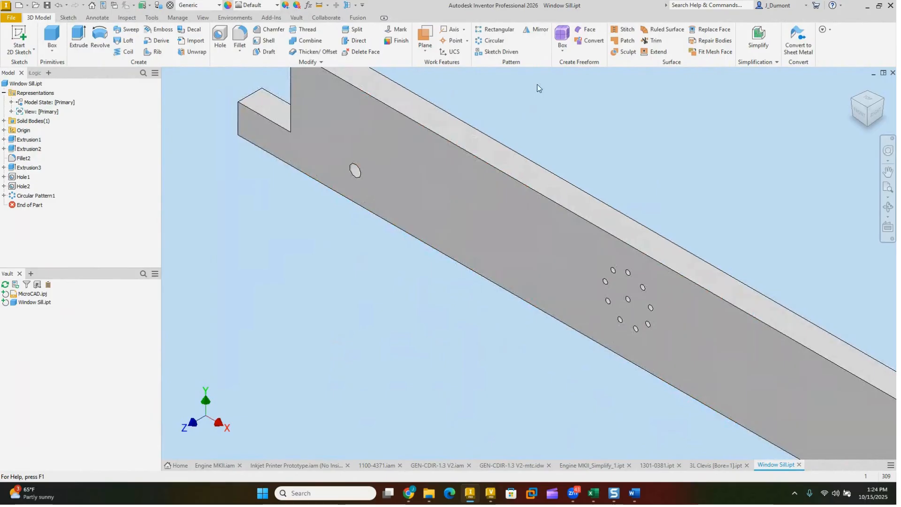
pyautogui.moveTo(543, 94); pyautogui.dragTo(513, 107, button='middle')
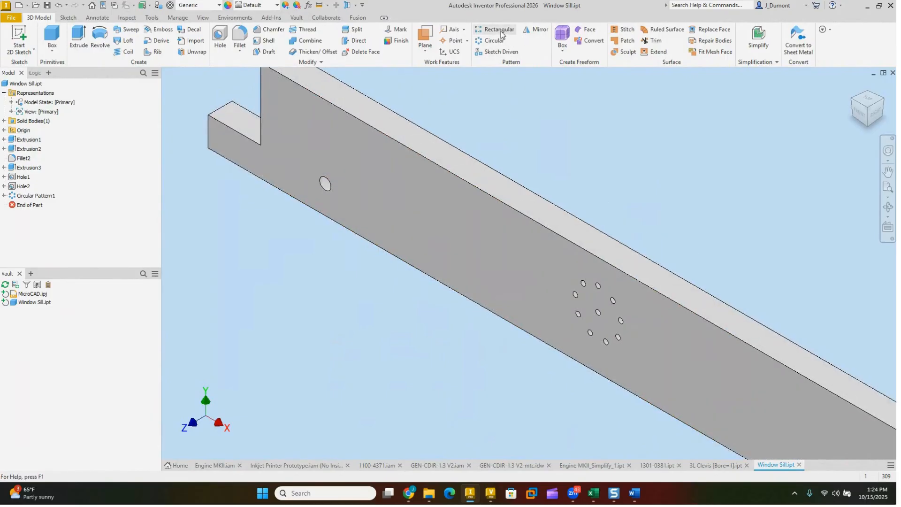
pyautogui.click(326, 184)
pyautogui.hotkey('ctrl', 'shift', 'r')
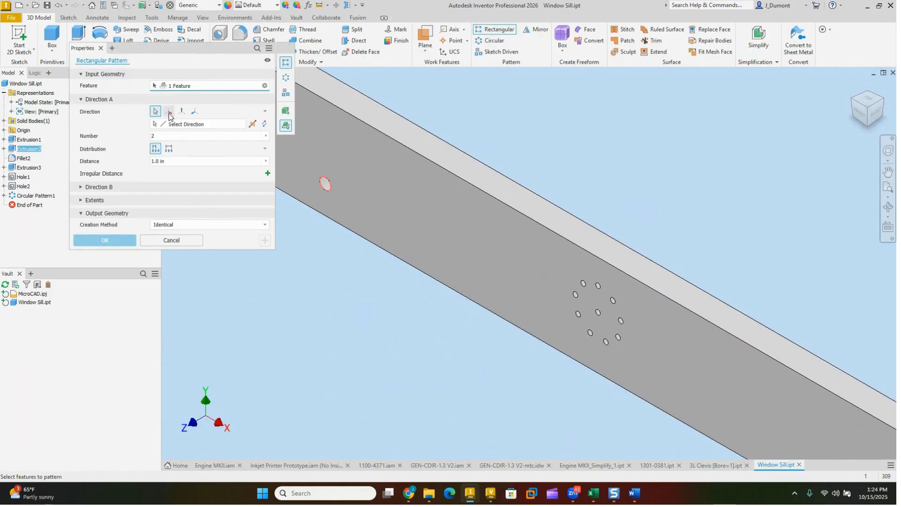
pyautogui.moveTo(249, 50); pyautogui.dragTo(258, 135)
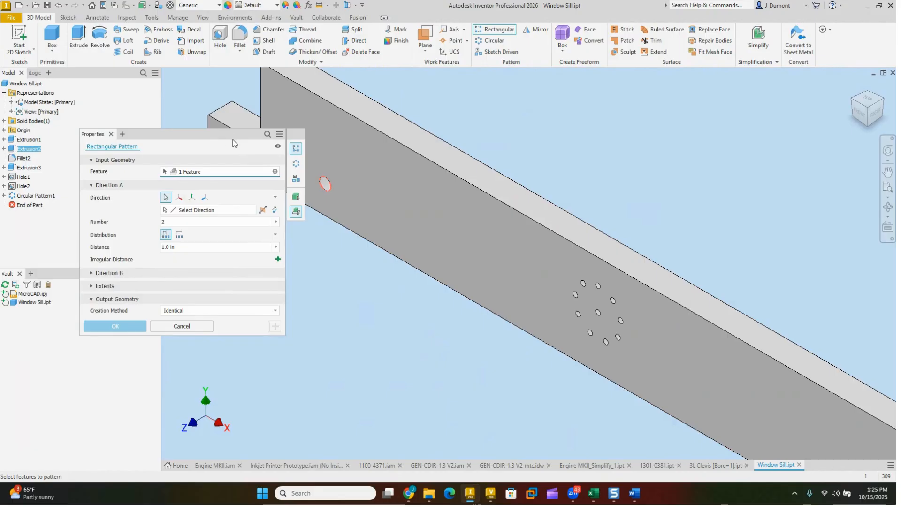
pyautogui.moveTo(232, 140); pyautogui.dragTo(228, 128)
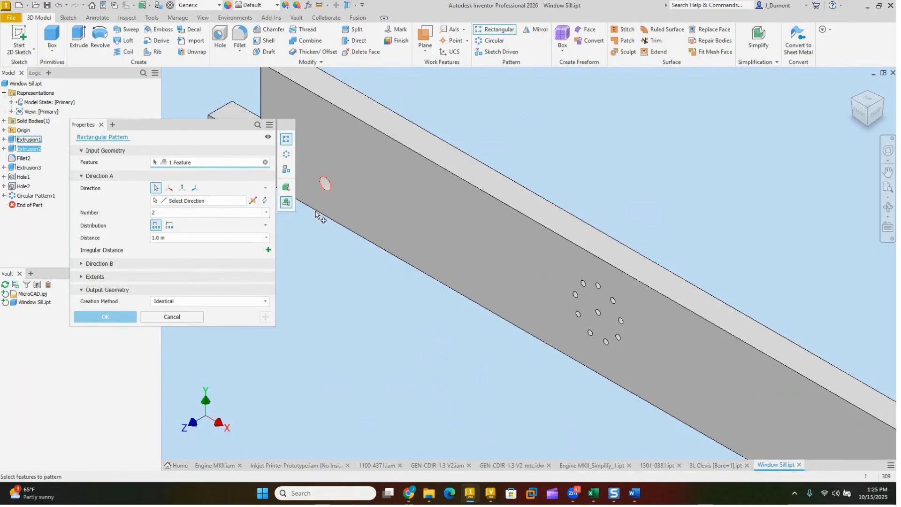
# Step: Try the origin X axis and the notch's vertical edge as directions for the hole pattern
pyautogui.click(169, 188)
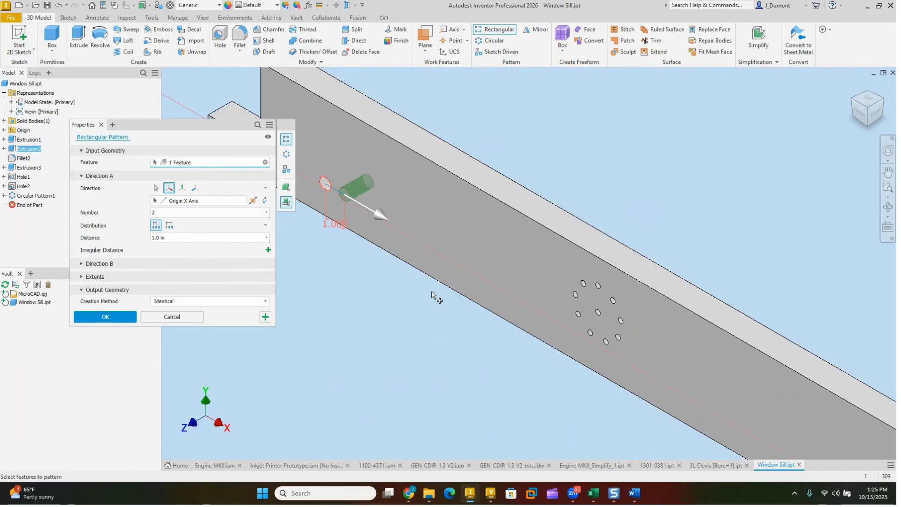
pyautogui.click(156, 188)
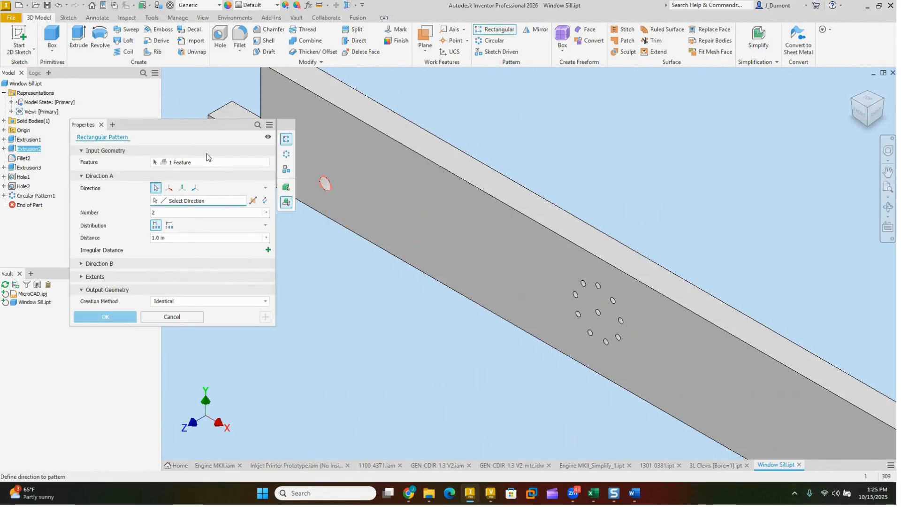
pyautogui.click(277, 107)
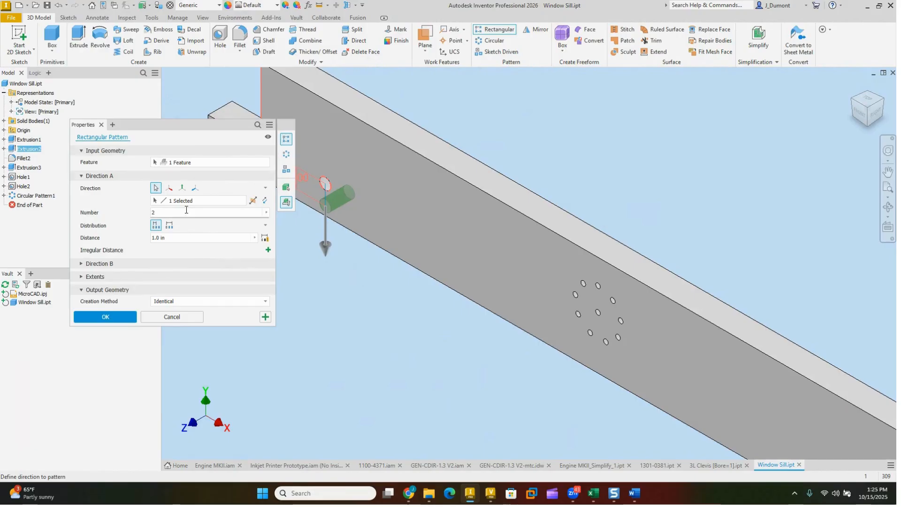
# Step: Create the rectangular pattern along the origin X axis with 4 holes spaced 2.4375 in apart
pyautogui.click(169, 187)
pyautogui.click(177, 212)
pyautogui.write('4')
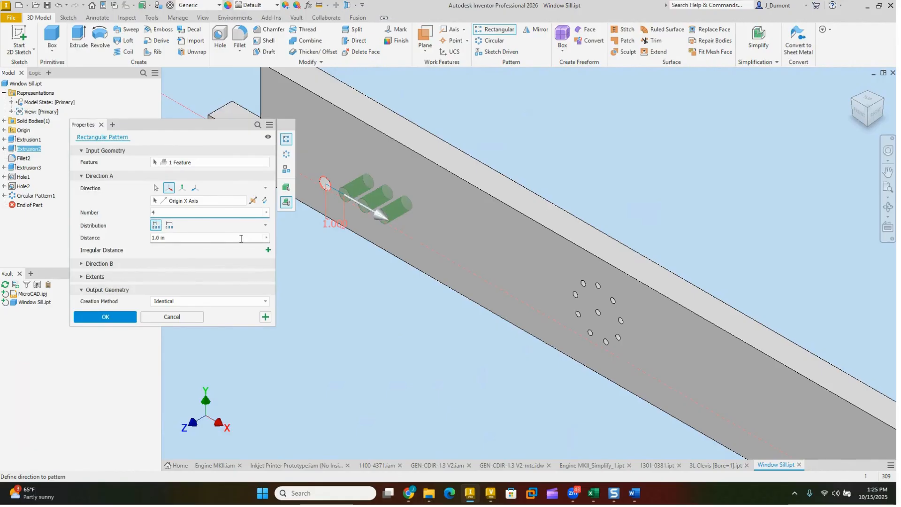
pyautogui.moveTo(381, 219); pyautogui.dragTo(407, 238)
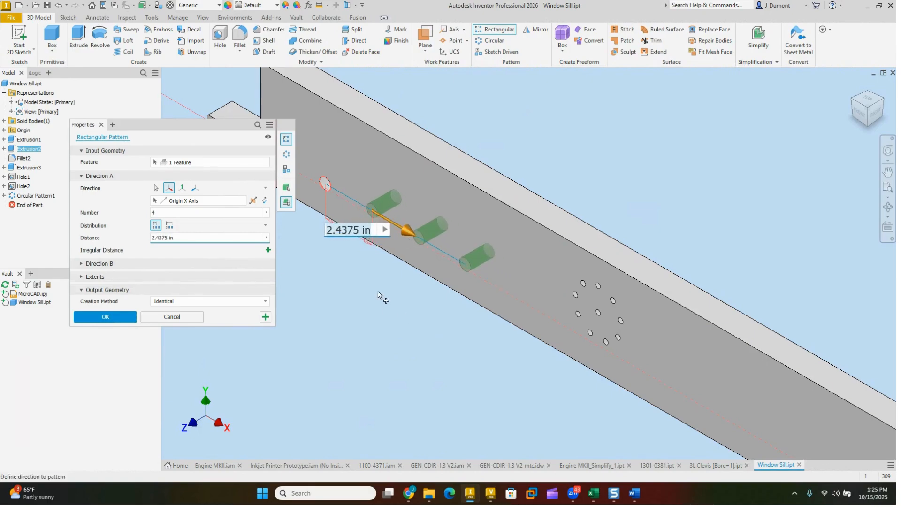
pyautogui.click(124, 319)
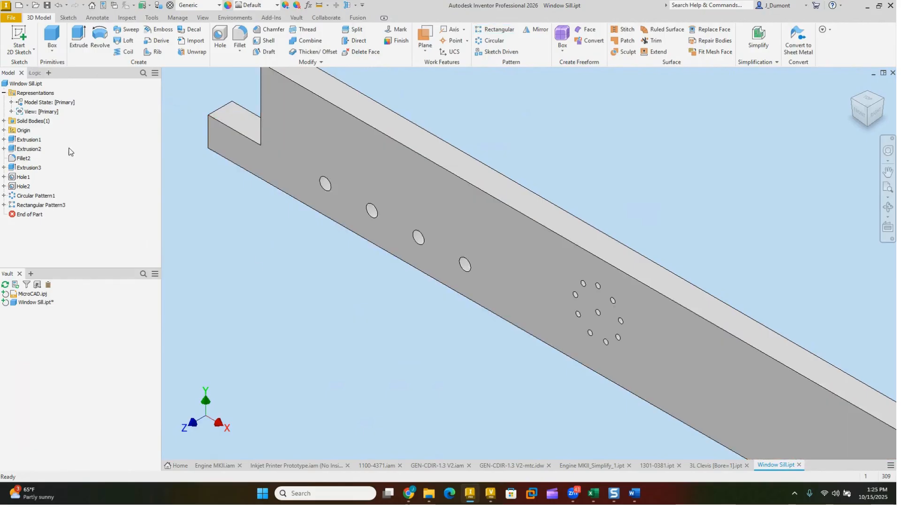
# Step: Open the associated drawing of the Window Sill part
pyautogui.rightClick(29, 83)
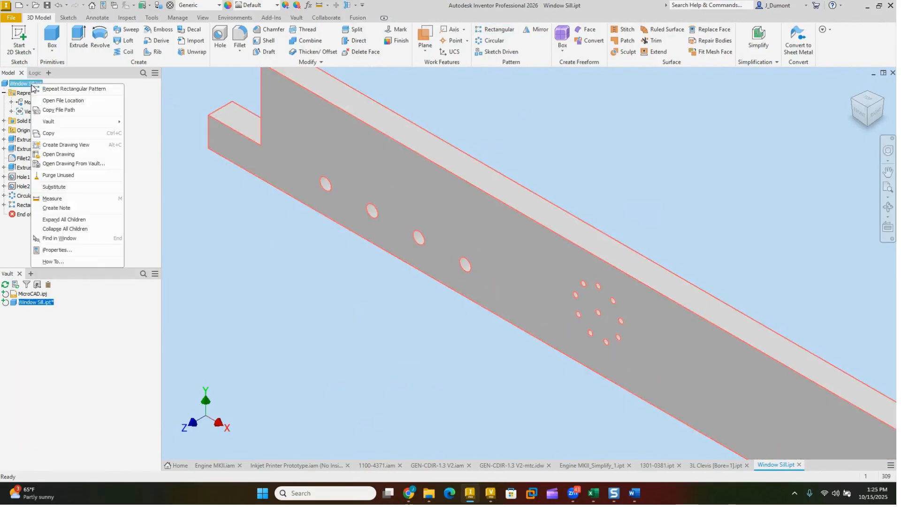
pyautogui.click(62, 153)
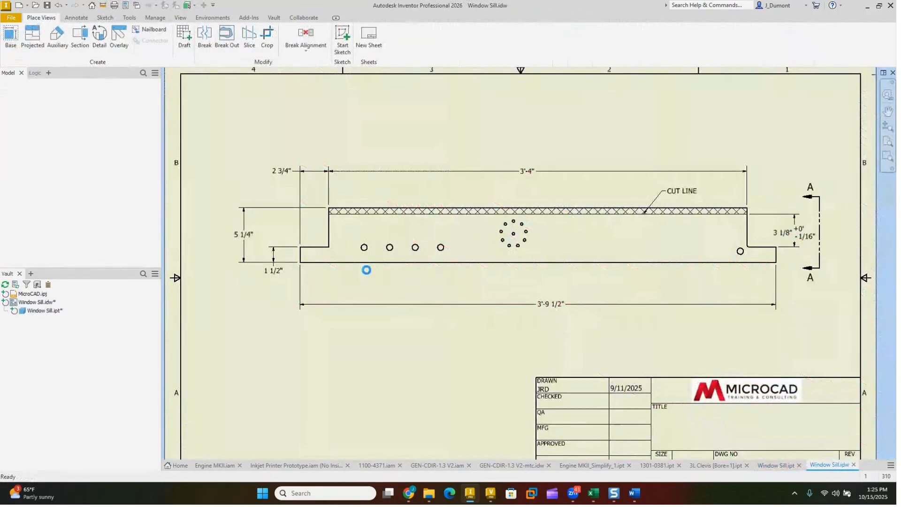
pyautogui.scroll(3, 374, 282)
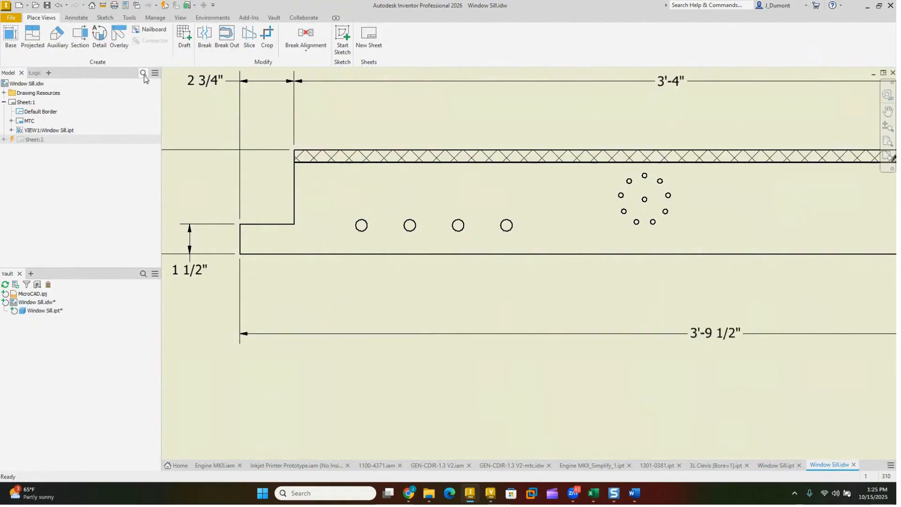
# Step: Add a horizontal dimension below the sill between the first two holes of the row
pyautogui.click(76, 17)
pyautogui.click(18, 38)
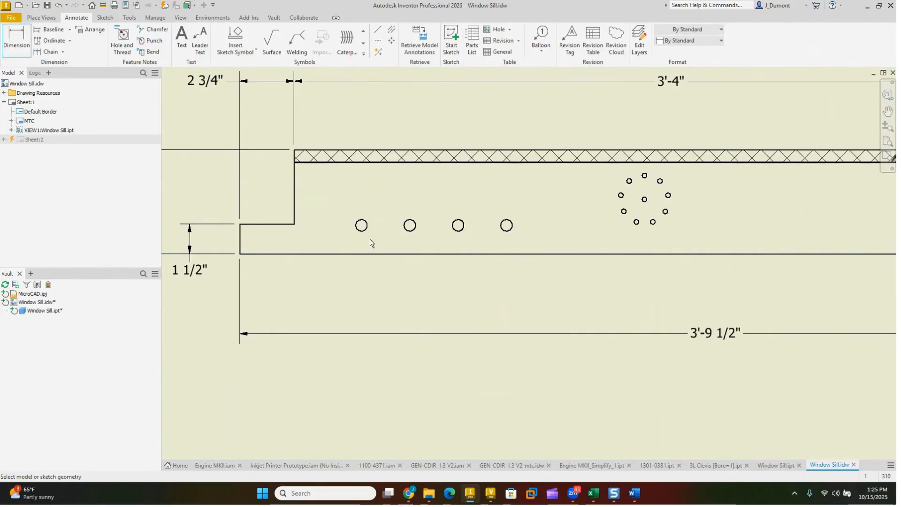
pyautogui.click(362, 226)
pyautogui.click(410, 226)
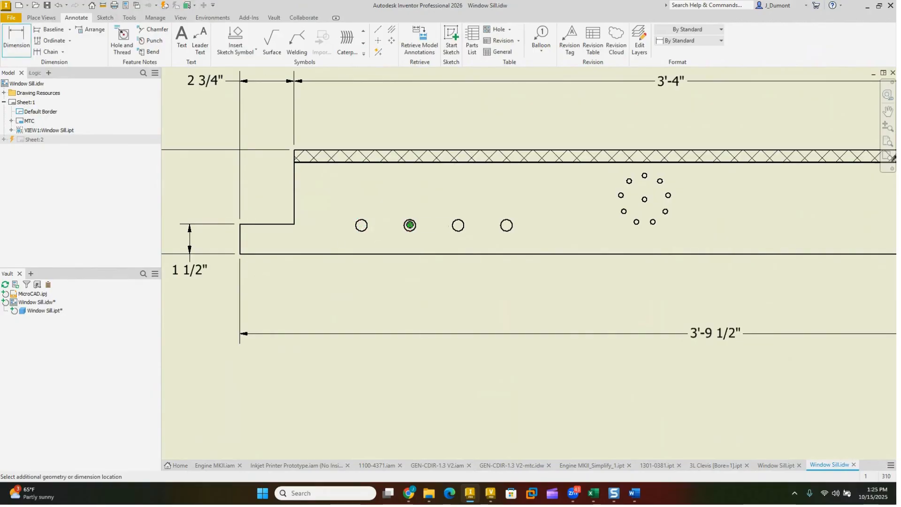
pyautogui.click(388, 278)
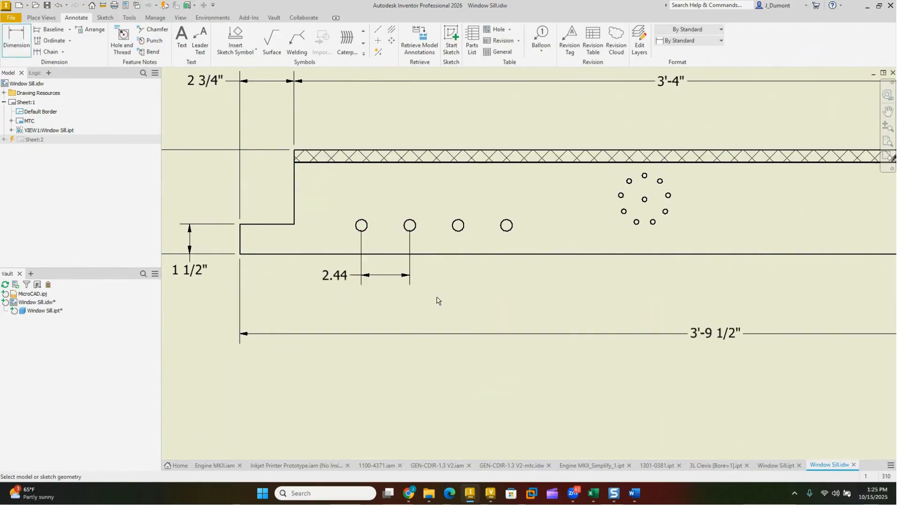
pyautogui.press('Escape')
# Step: Dimension from the first to the last hole of the row as a Linear Sum based on the single-spacing dimension
pyautogui.press('d')
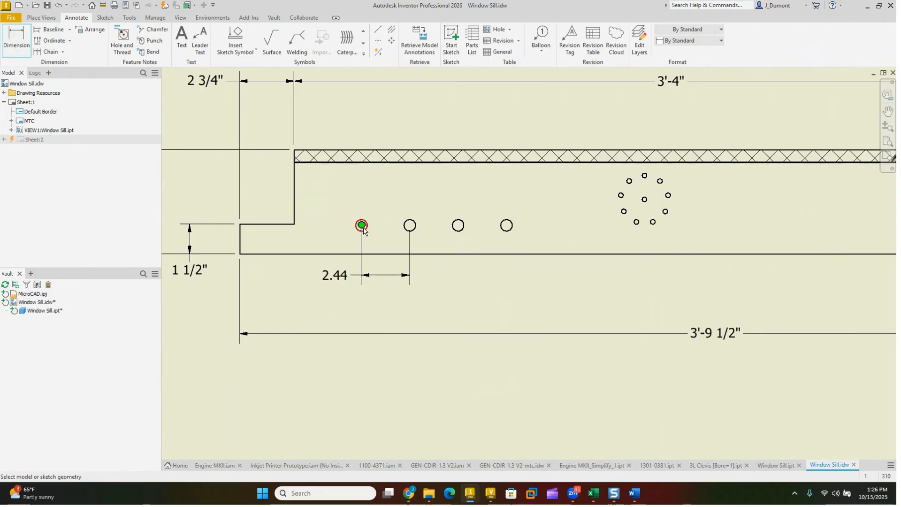
pyautogui.click(361, 226)
pyautogui.click(507, 222)
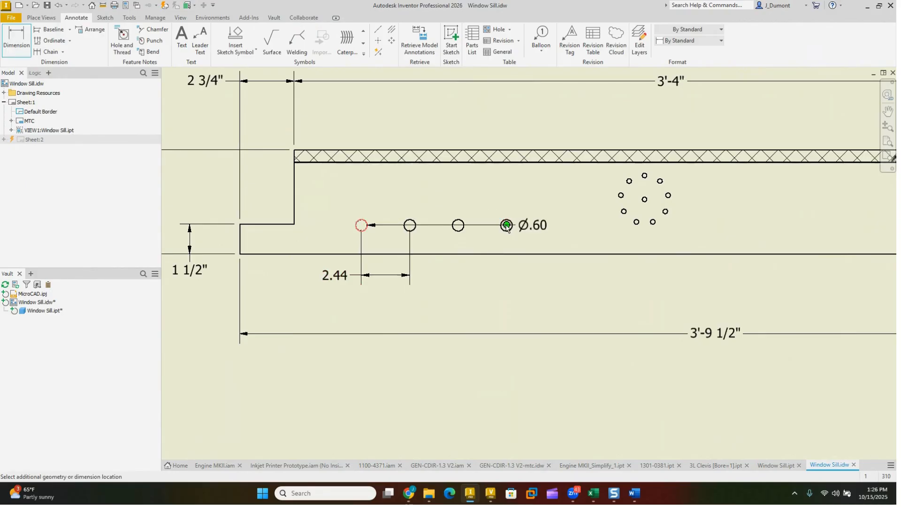
pyautogui.rightClick(442, 294)
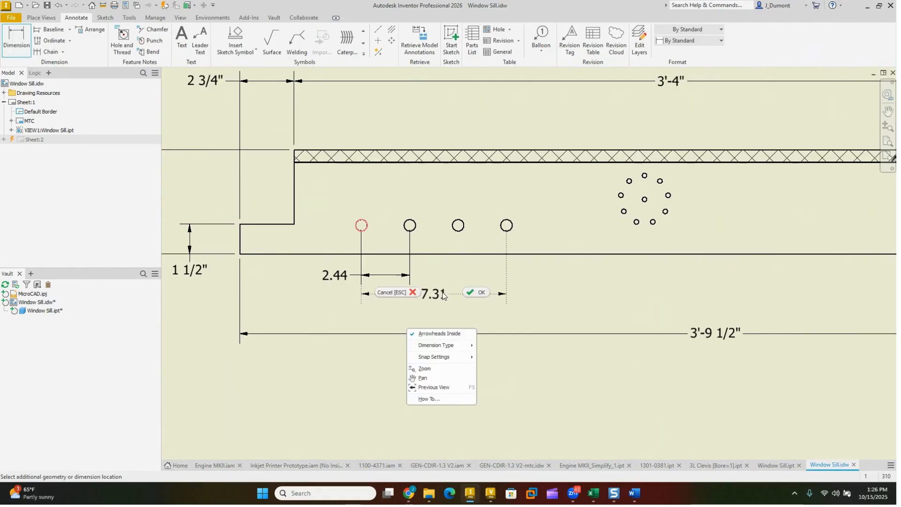
pyautogui.moveTo(457, 346)
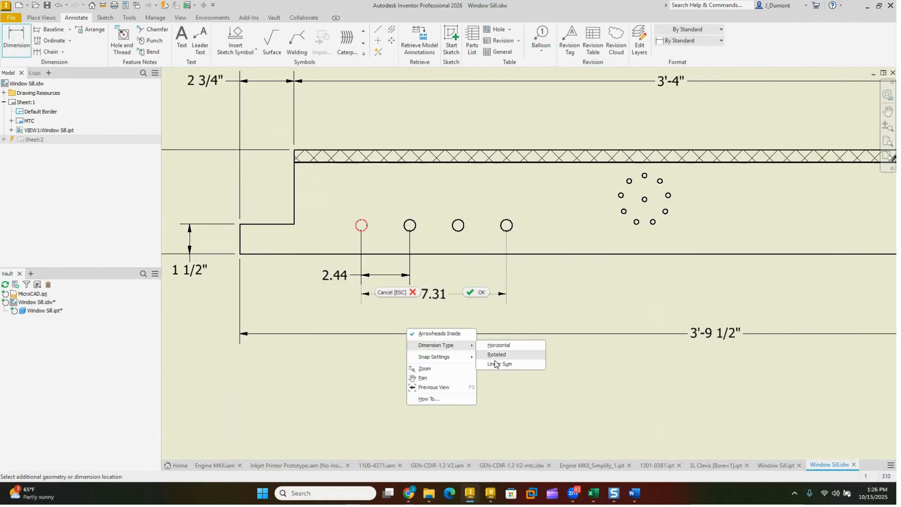
pyautogui.click(497, 365)
pyautogui.click(399, 277)
pyautogui.click(439, 307)
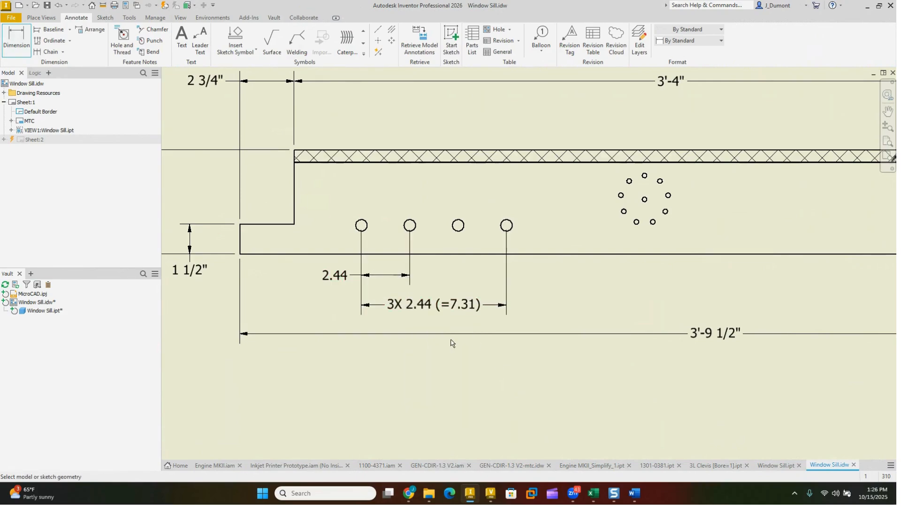
pyautogui.rightClick(444, 364)
pyautogui.click(393, 362)
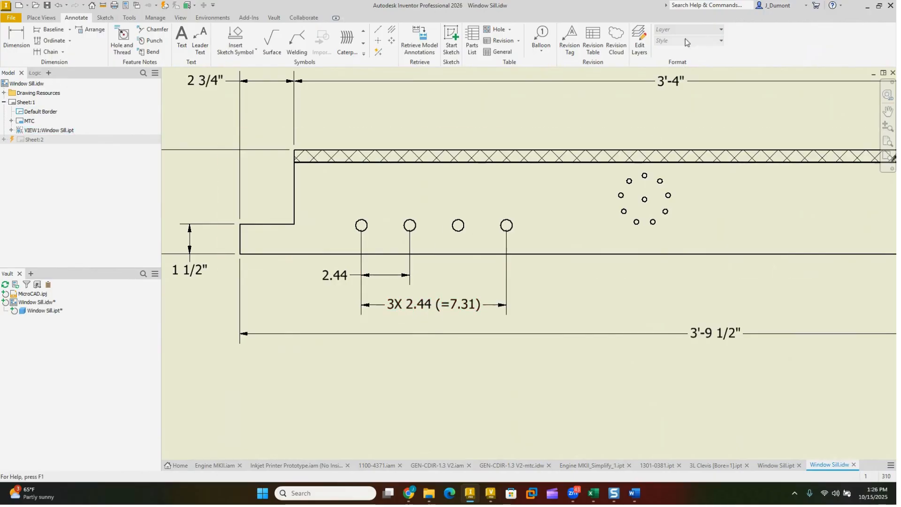
# Step: Change the style of the linear sum dimension to Default - mm (ANSI)
pyautogui.click(463, 304)
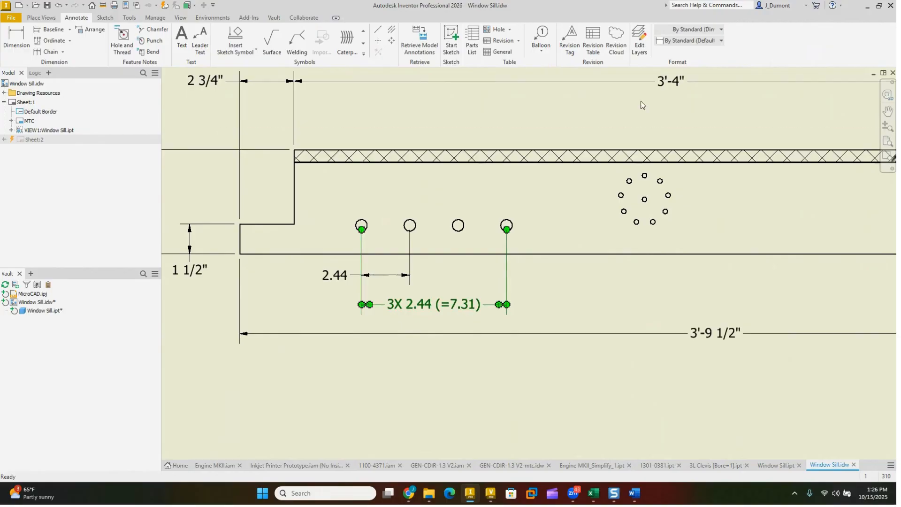
pyautogui.click(694, 40)
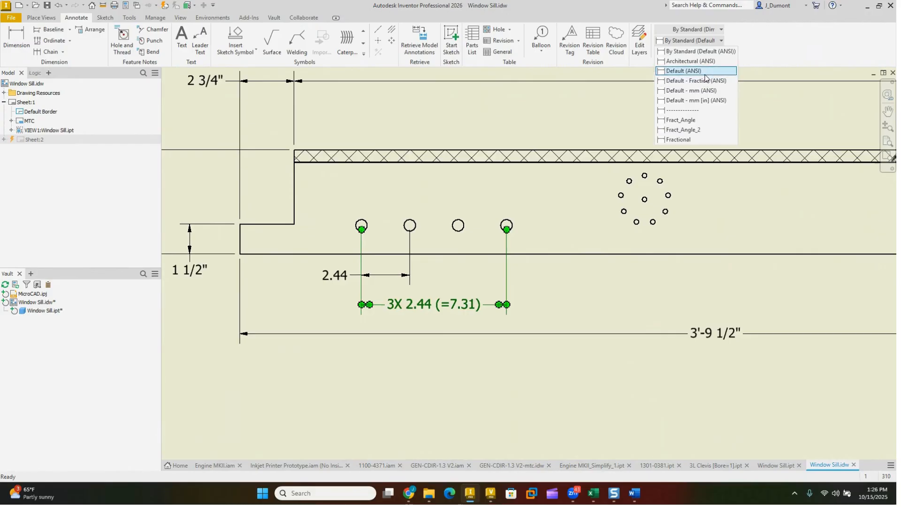
pyautogui.click(694, 90)
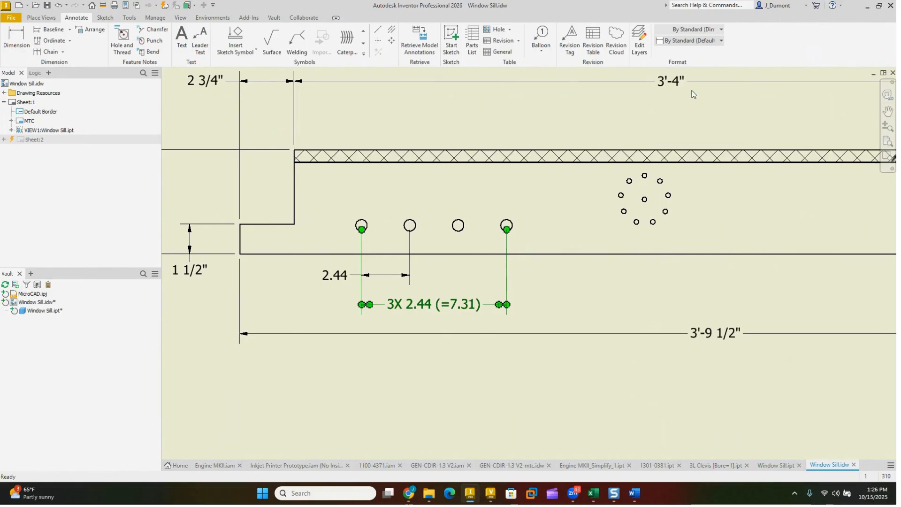
pyautogui.click(447, 271)
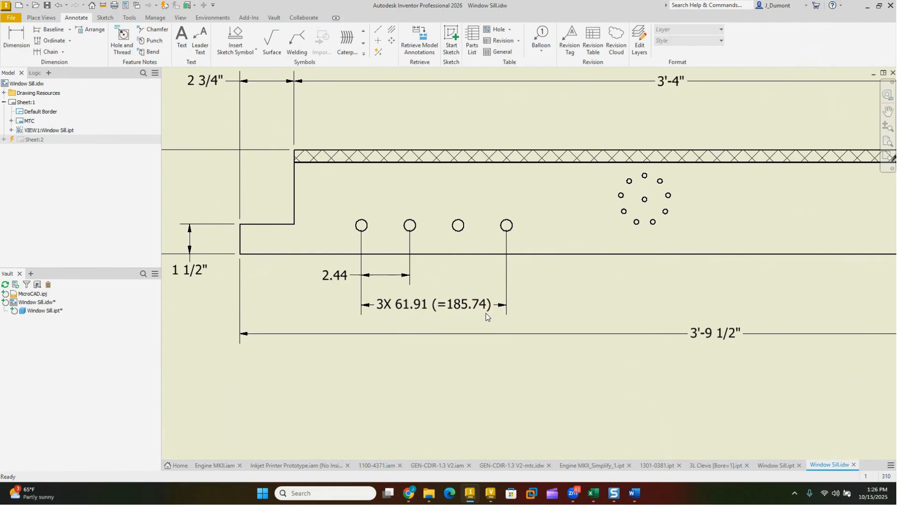
# Step: Restore the linear sum dimension's style to By Standard (Default (ANSI))
pyautogui.click(464, 308)
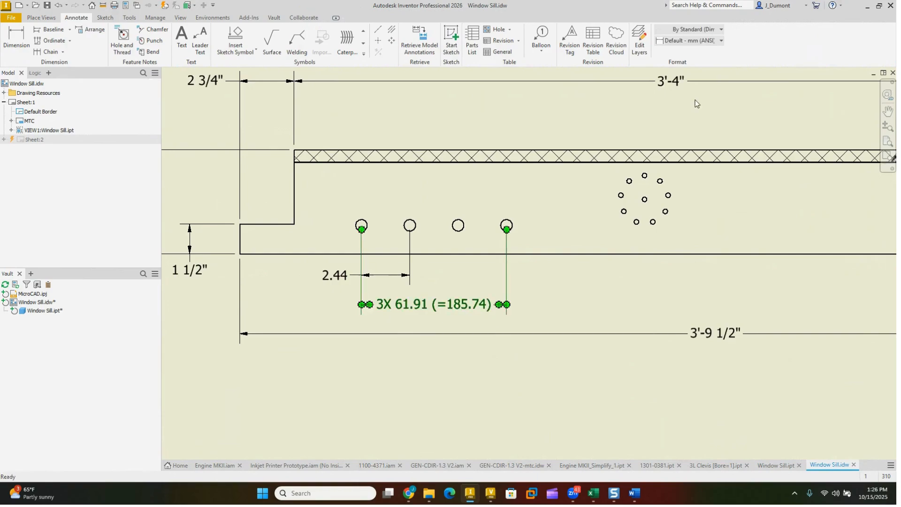
pyautogui.click(692, 43)
pyautogui.click(687, 51)
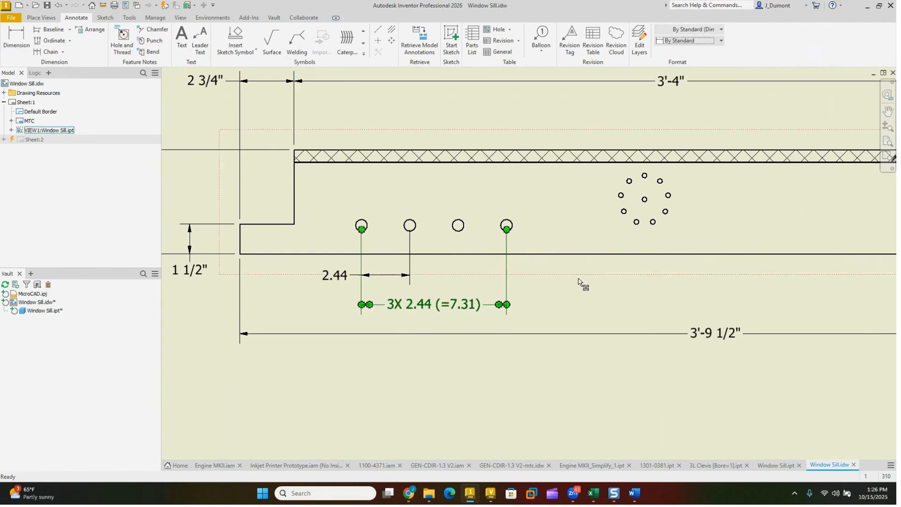
pyautogui.click(418, 364)
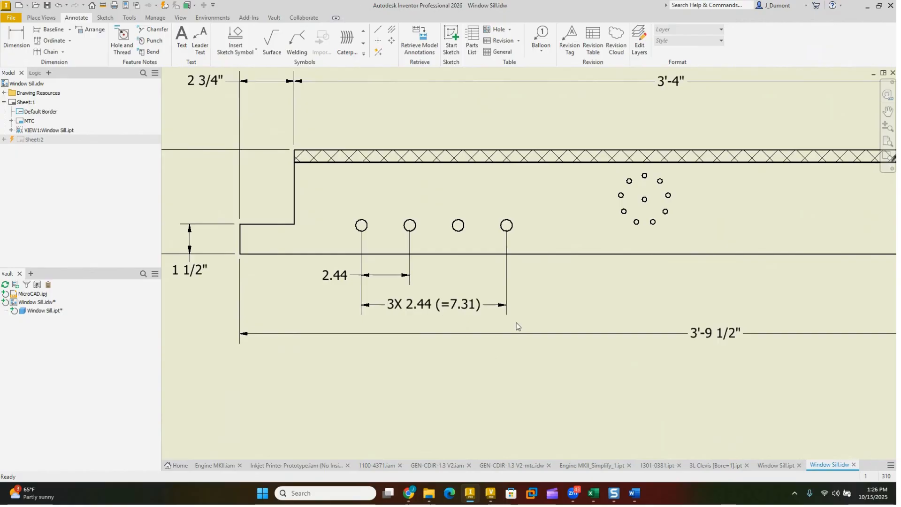
# Step: Delete the linear sum dimension and the single-spacing dimension below the row of four holes
pyautogui.scroll(-2, 524, 324)
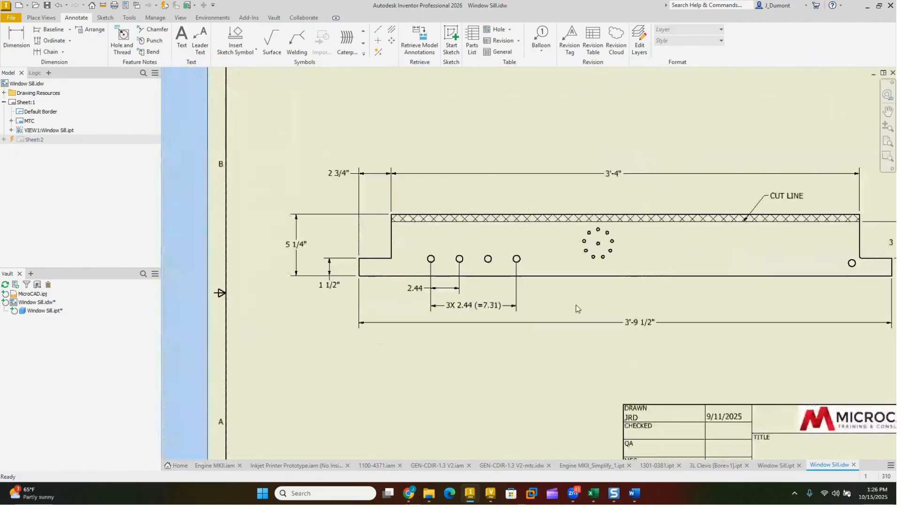
pyautogui.moveTo(577, 305)
pyautogui.mouseDown(button='middle')
pyautogui.moveTo(515, 286)
pyautogui.moveTo(539, 288)
pyautogui.mouseUp(button='middle')
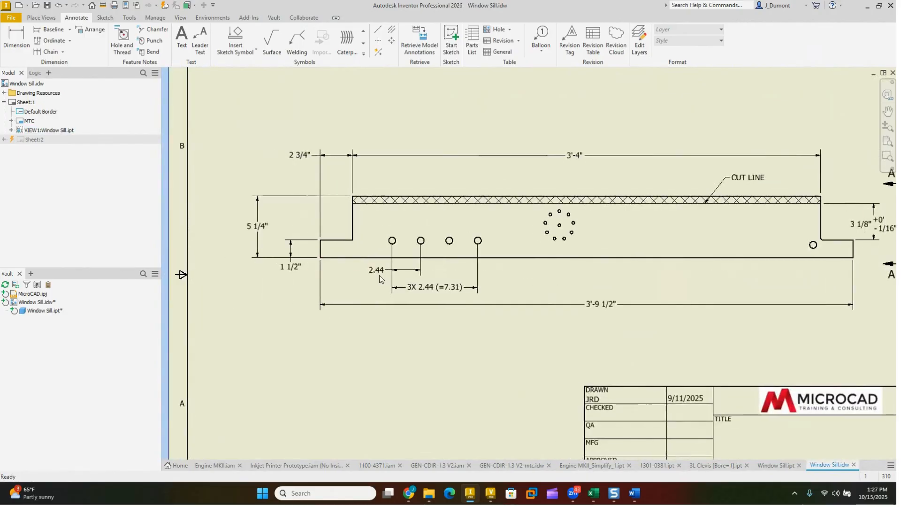
pyautogui.scroll(3, 397, 241)
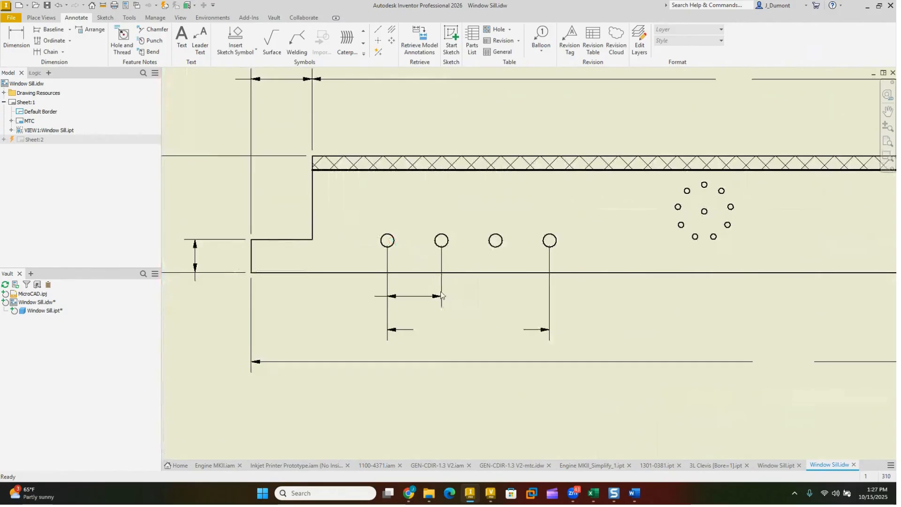
pyautogui.click(514, 330)
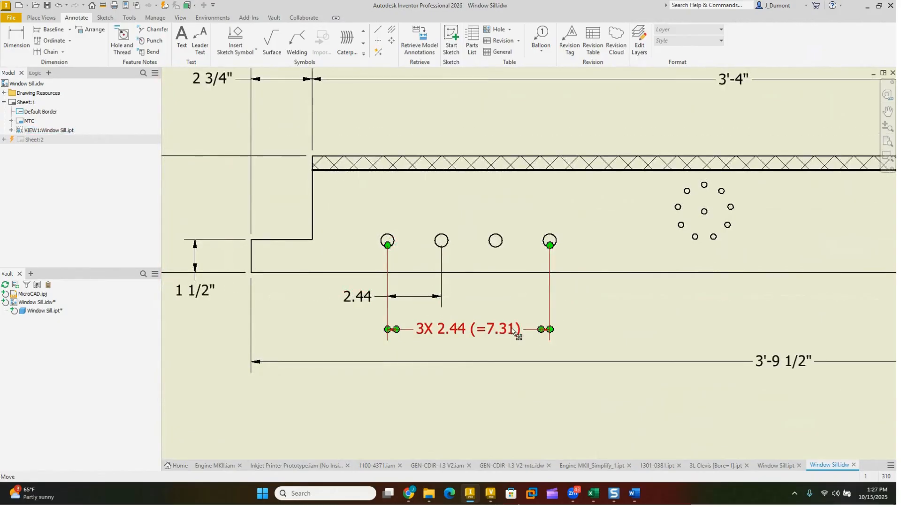
pyautogui.press('Delete')
pyautogui.click(395, 297)
pyautogui.press('Delete')
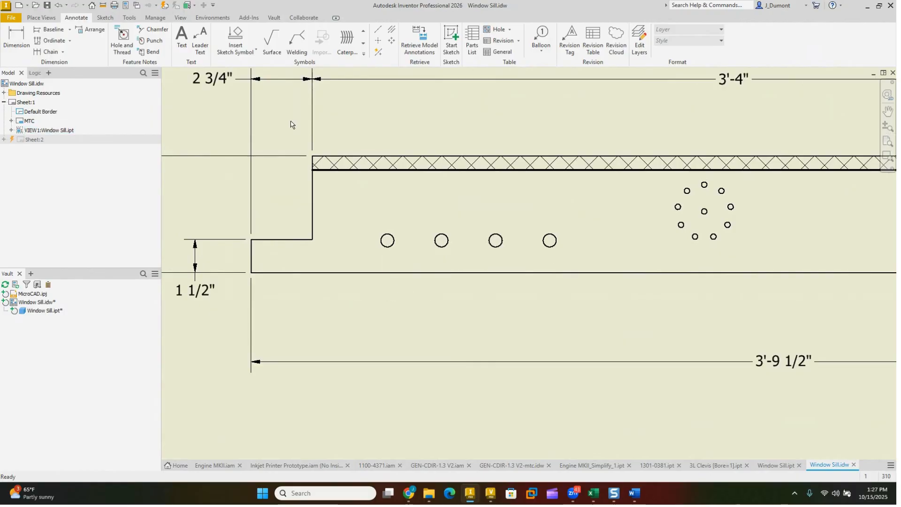
# Step: Apply automated centerlines to the window sill view to add center marks to the circular hole pattern
pyautogui.scroll(-2, 512, 266)
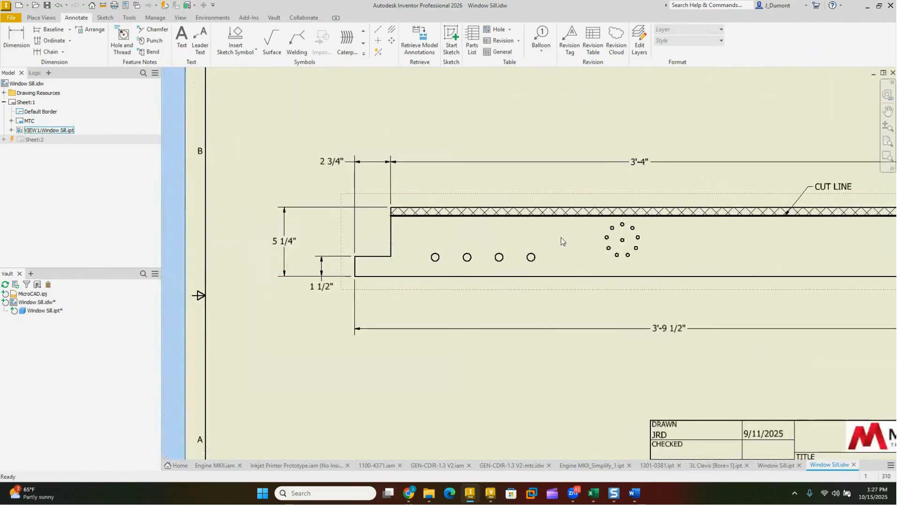
pyautogui.rightClick(562, 217)
pyautogui.click(576, 372)
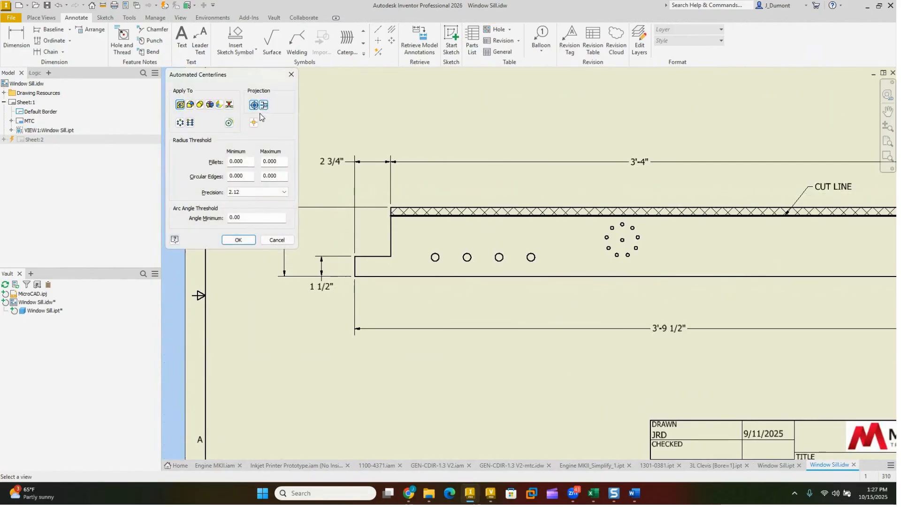
pyautogui.click(237, 240)
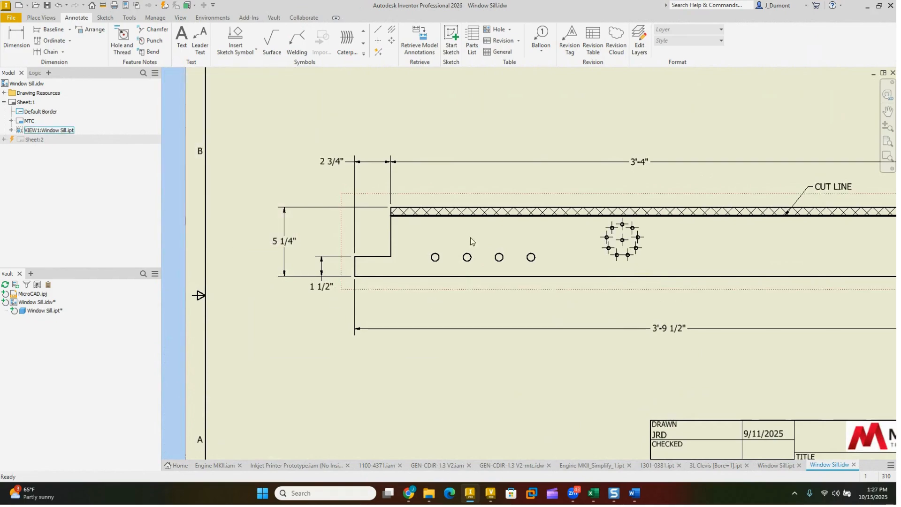
# Step: Run automated centerlines on the view again to add center marks to the row of four holes
pyautogui.scroll(3, 483, 231)
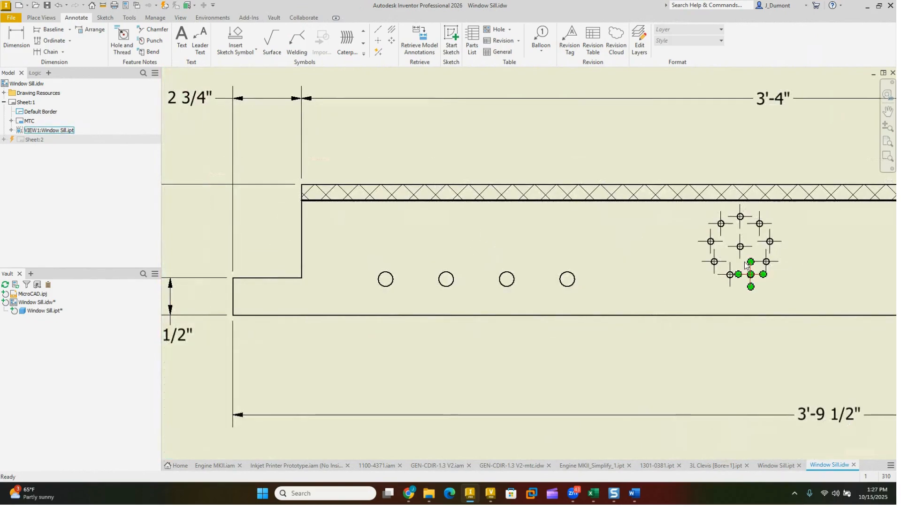
pyautogui.scroll(3, 411, 274)
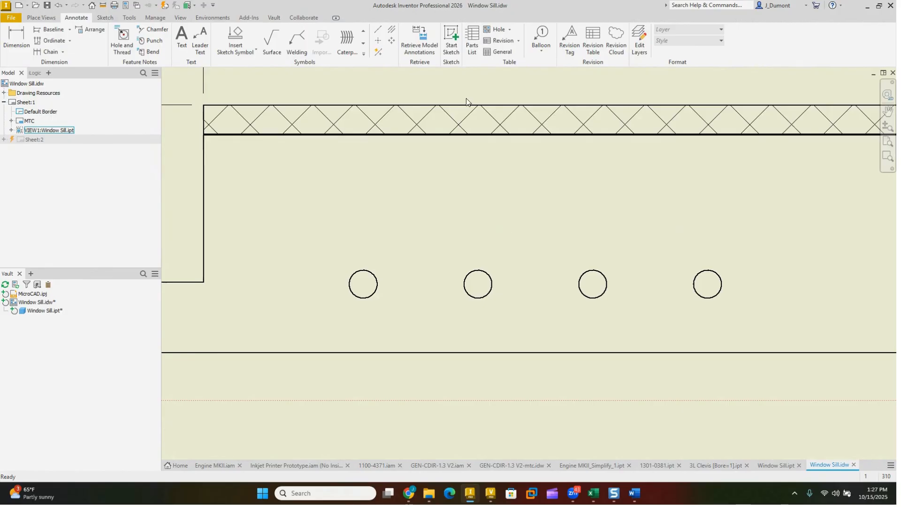
pyautogui.rightClick(484, 203)
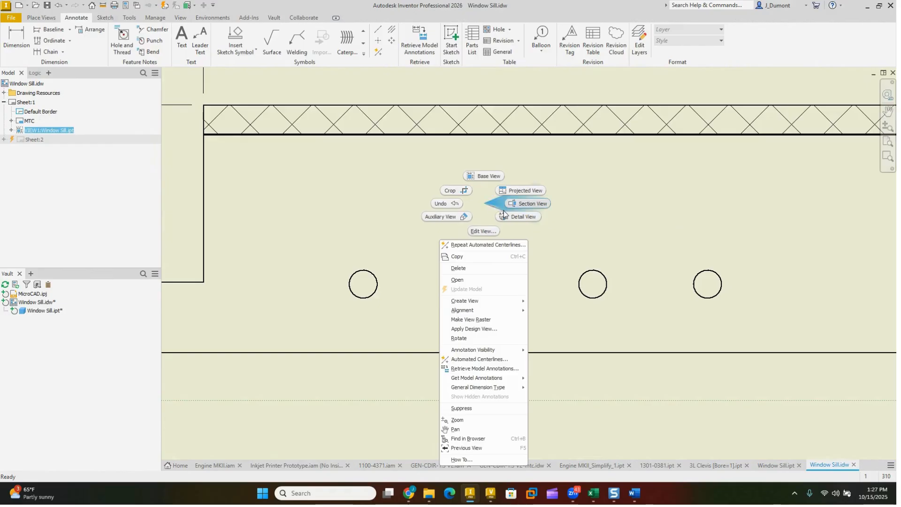
pyautogui.click(487, 361)
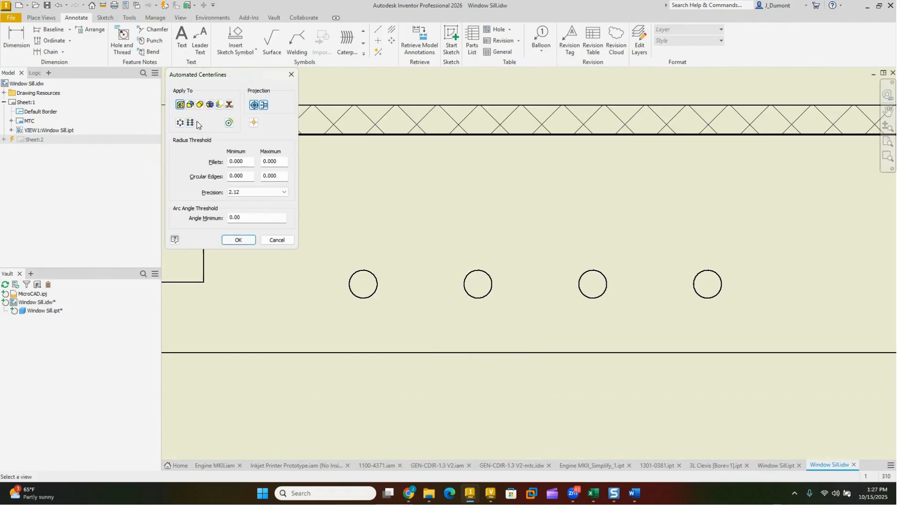
pyautogui.click(238, 240)
# Step: Dimension the spacing between the first two holes of the row, placing the dimension below the part
pyautogui.scroll(-3, 467, 374)
pyautogui.moveTo(467, 381); pyautogui.dragTo(451, 300, button='middle')
pyautogui.click(4, 36)
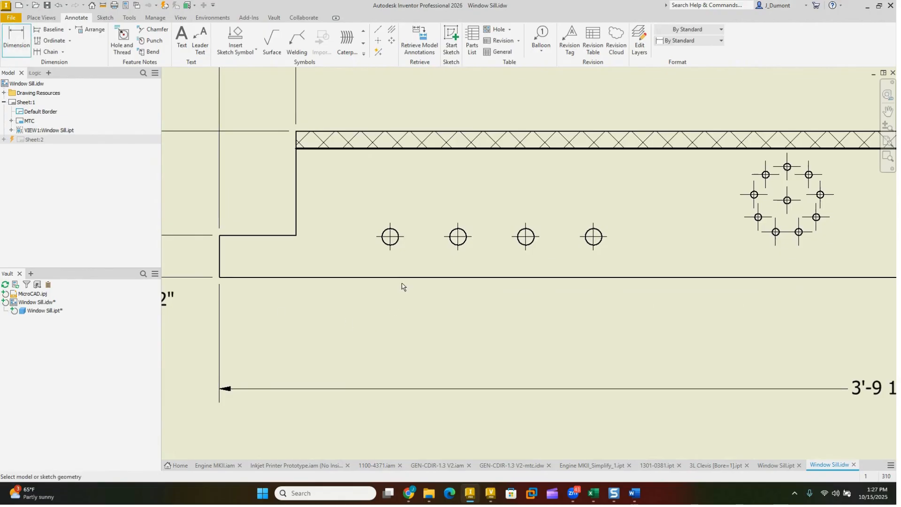
pyautogui.click(390, 250)
pyautogui.click(458, 250)
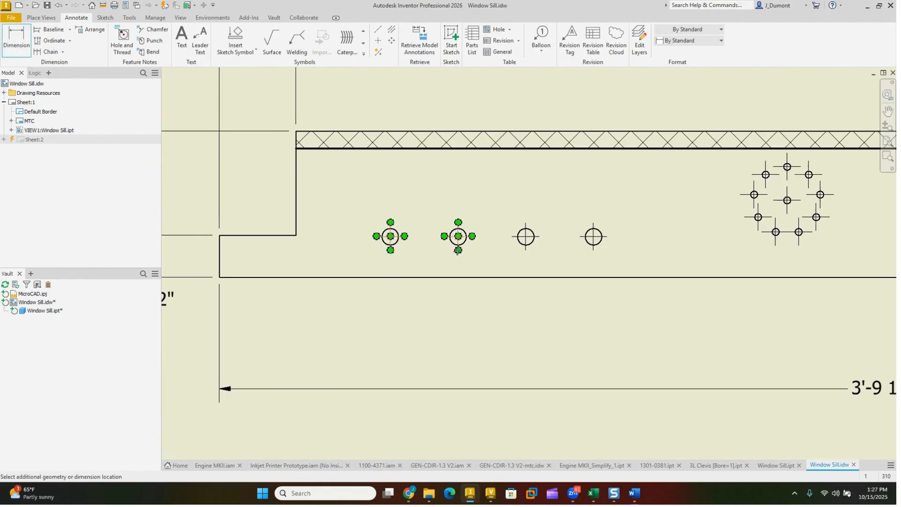
pyautogui.click(422, 318)
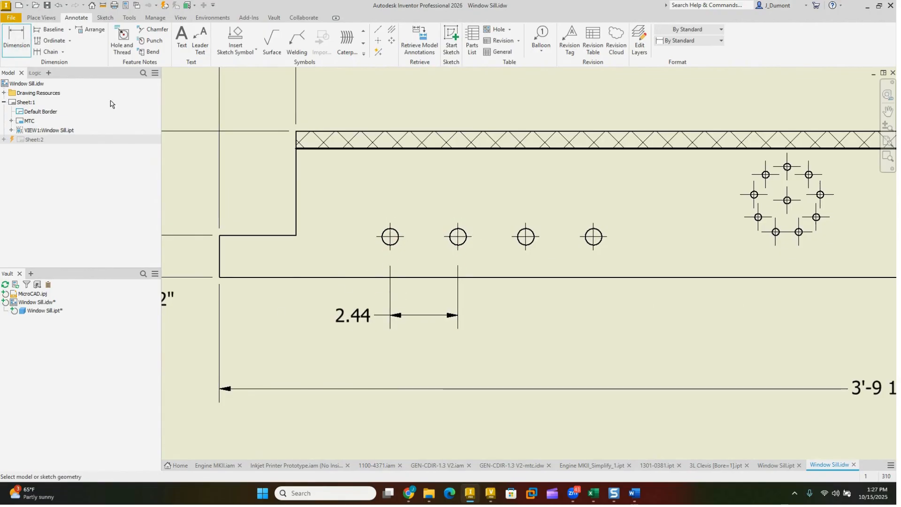
pyautogui.click(393, 247)
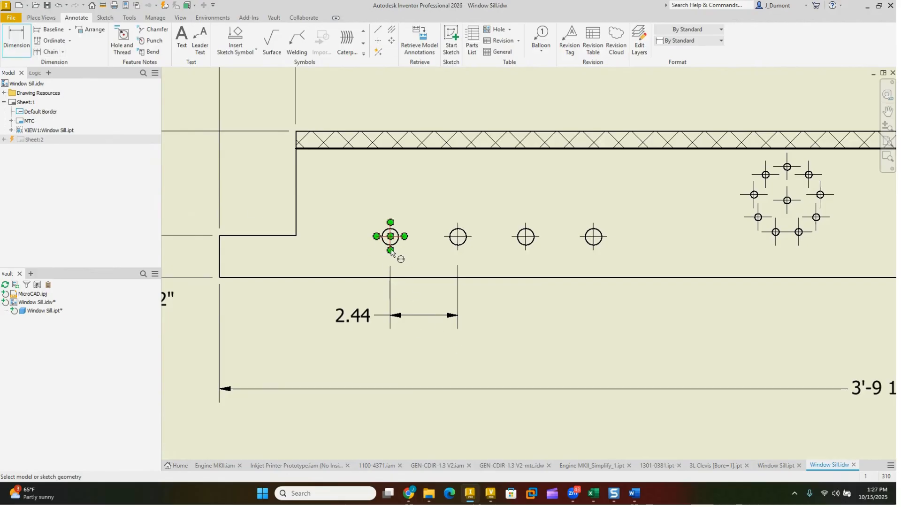
pyautogui.click(593, 252)
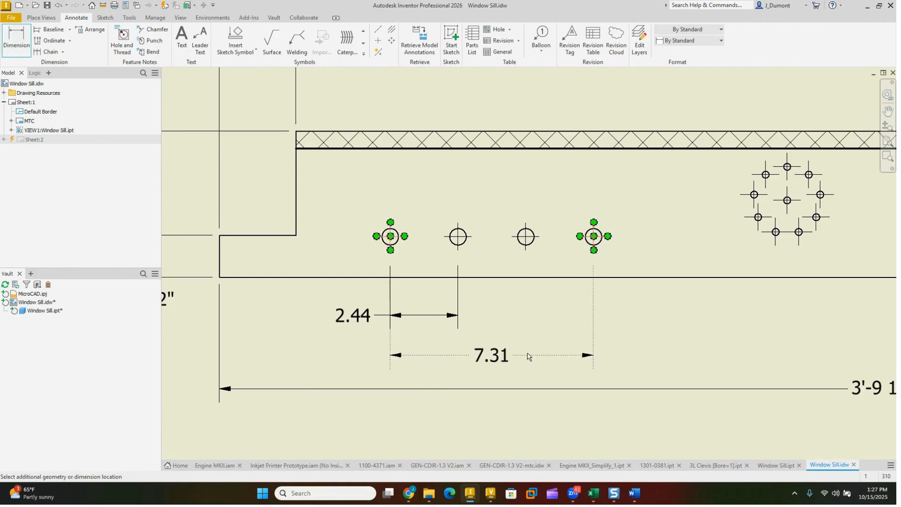
pyautogui.rightClick(526, 355)
pyautogui.moveTo(537, 409)
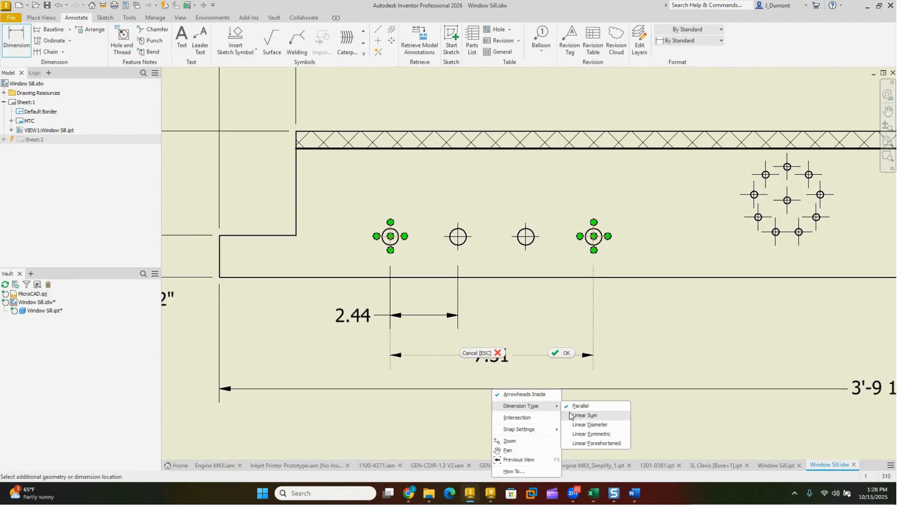
pyautogui.press('Escape')
pyautogui.press('Escape')
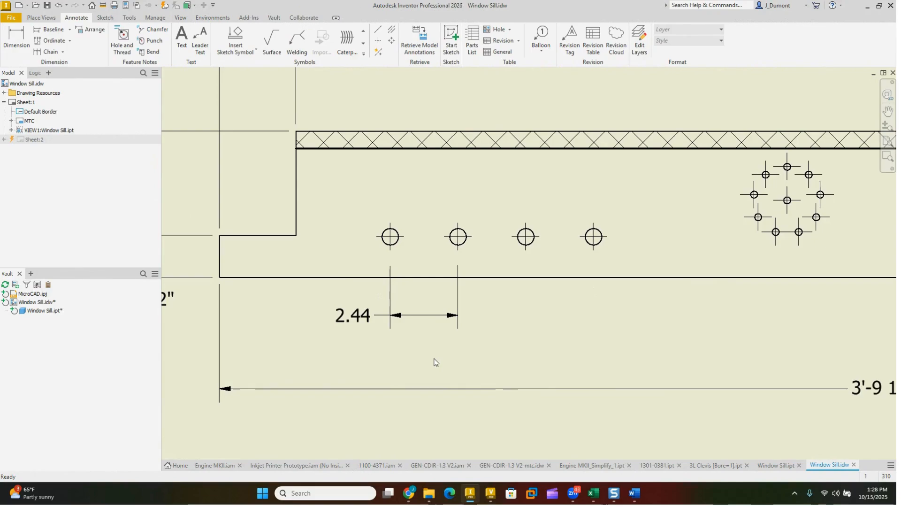
# Step: Examine View A-A on Sheet:2 and its A-A view callout on Sheet:1
pyautogui.moveTo(470, 341)
pyautogui.mouseDown(button='middle')
pyautogui.moveTo(472, 325)
pyautogui.moveTo(459, 308)
pyautogui.mouseUp(button='middle')
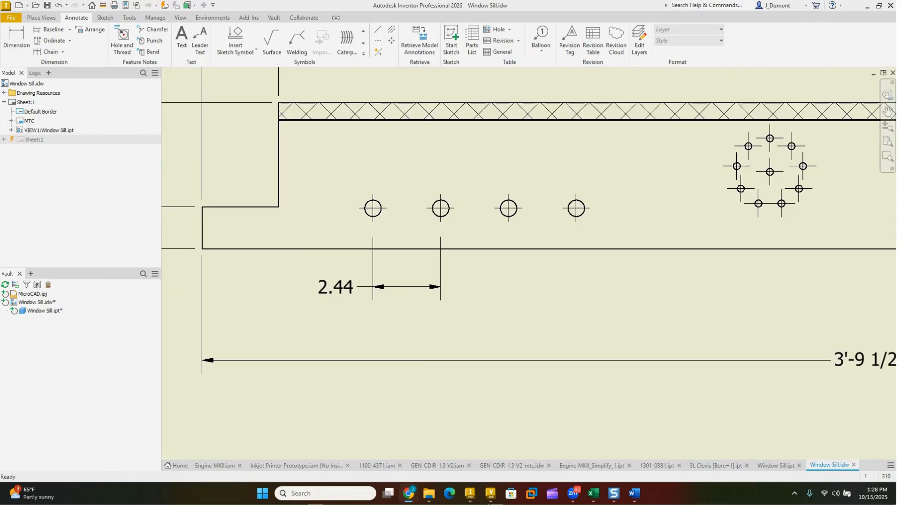
pyautogui.scroll(-7, 519, 332)
pyautogui.moveTo(526, 377); pyautogui.dragTo(520, 298, button='middle')
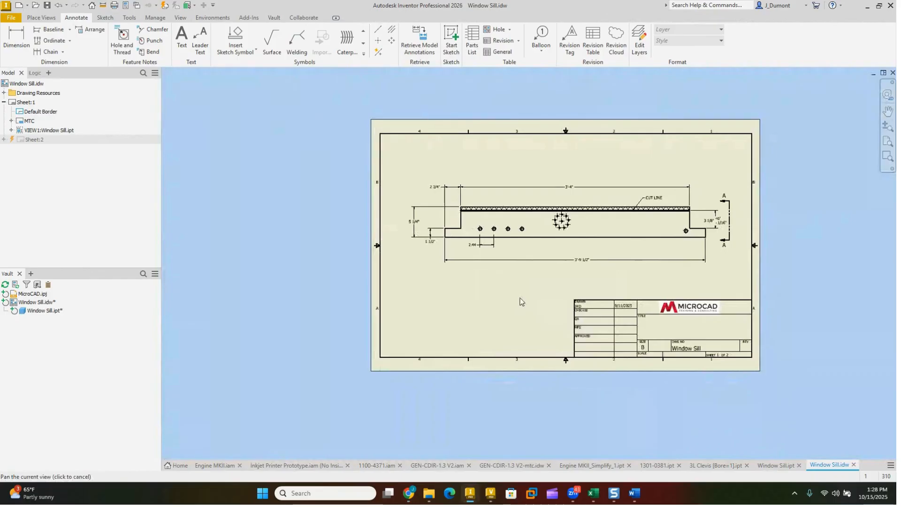
pyautogui.doubleClick(19, 140)
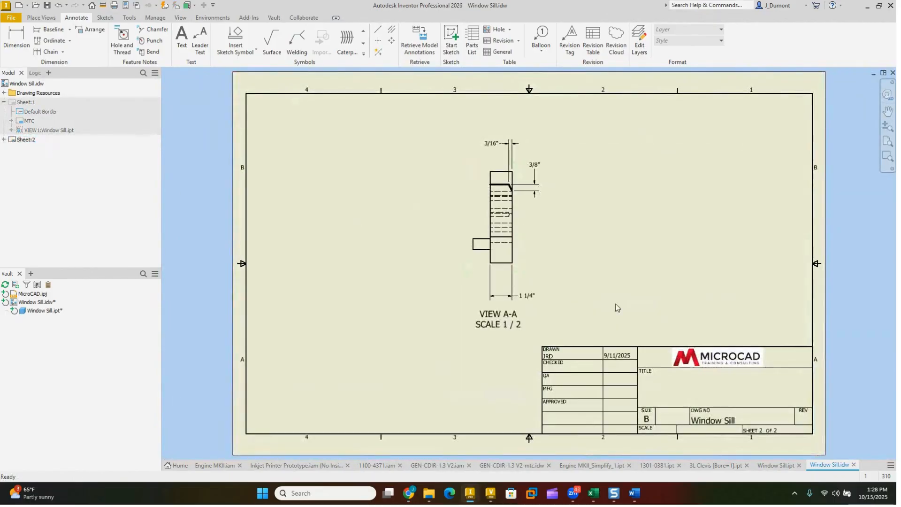
pyautogui.doubleClick(11, 102)
pyautogui.scroll(-3, 736, 225)
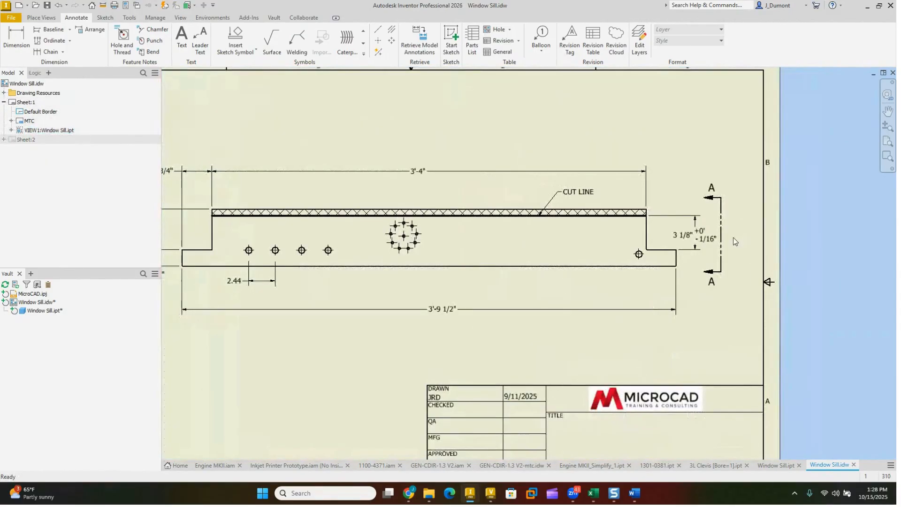
pyautogui.scroll(2, 702, 249)
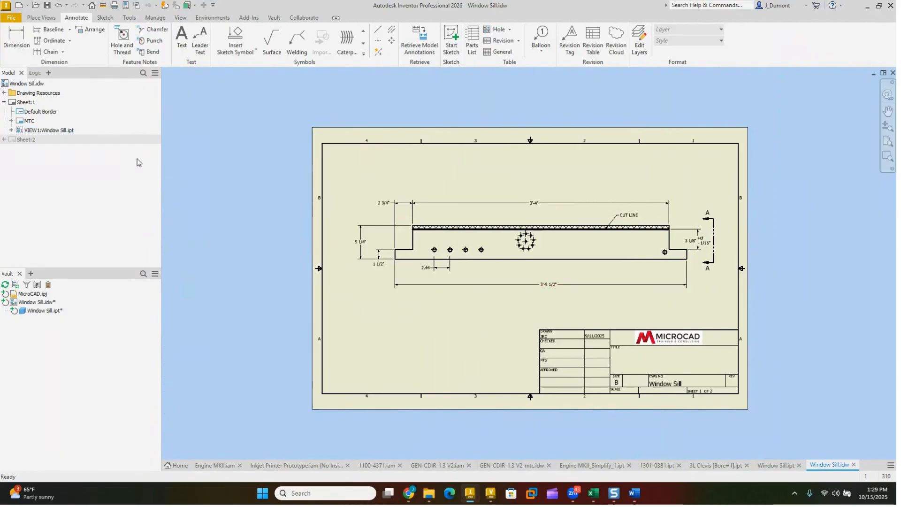
# Step: Edit the View A-A label on Sheet:2, inserting a line reading "SHT INDEX:" between the view identifier and scale lines
pyautogui.doubleClick(25, 140)
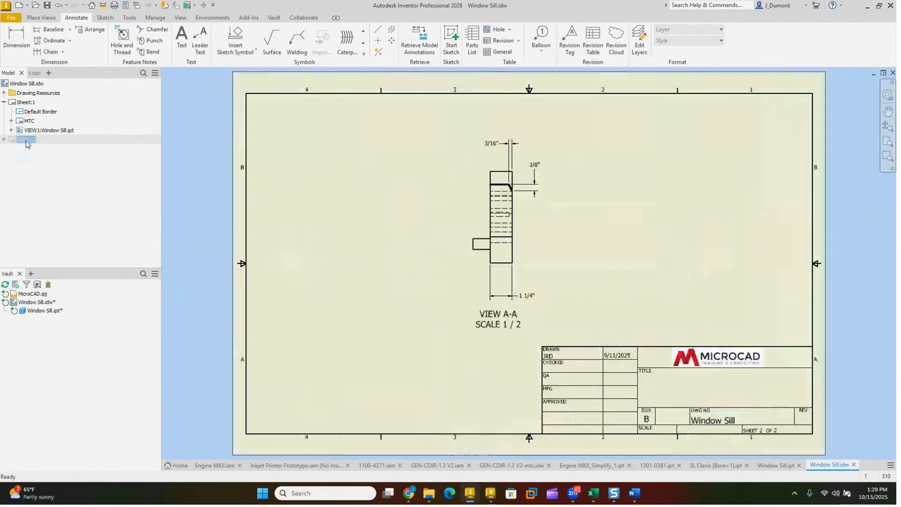
pyautogui.click(505, 316)
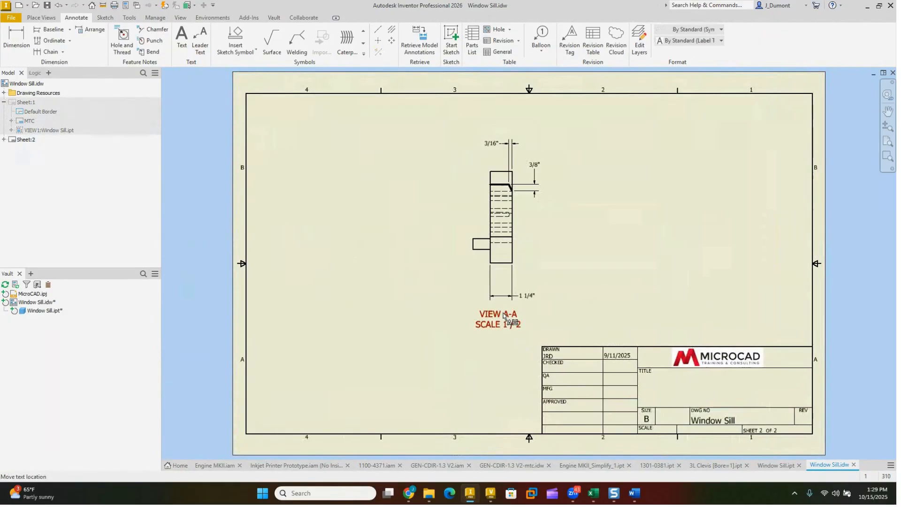
pyautogui.doubleClick(504, 315)
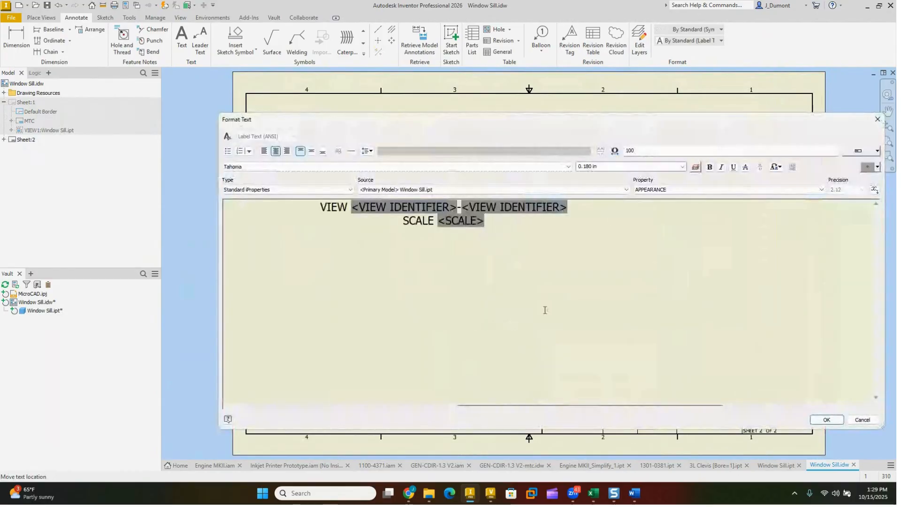
pyautogui.press('Return')
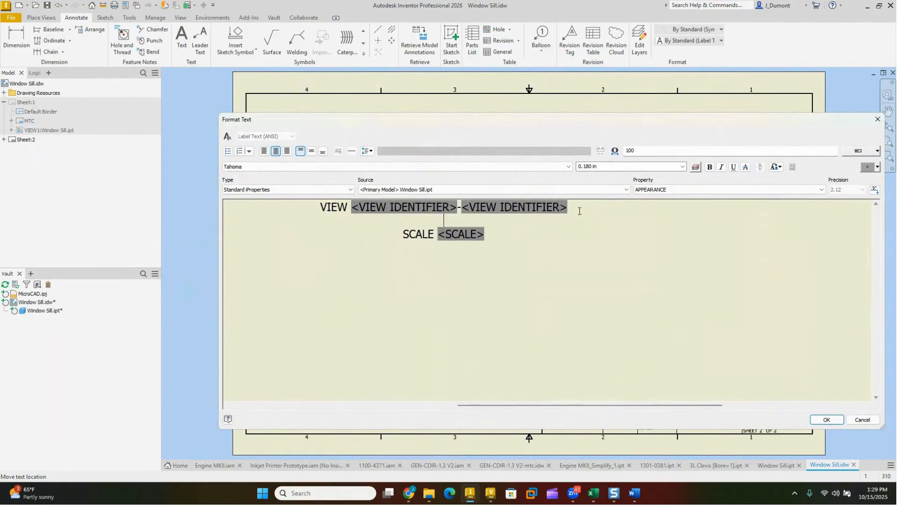
pyautogui.write('SHT INDEX:')
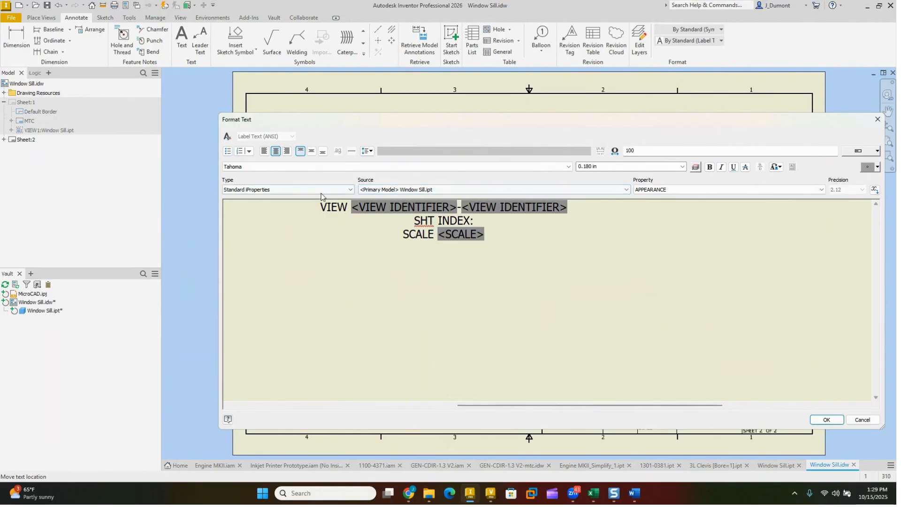
# Step: Insert the PARENT SHEET INDEX view label property after "SHT INDEX:" and apply the edited label
pyautogui.click(310, 190)
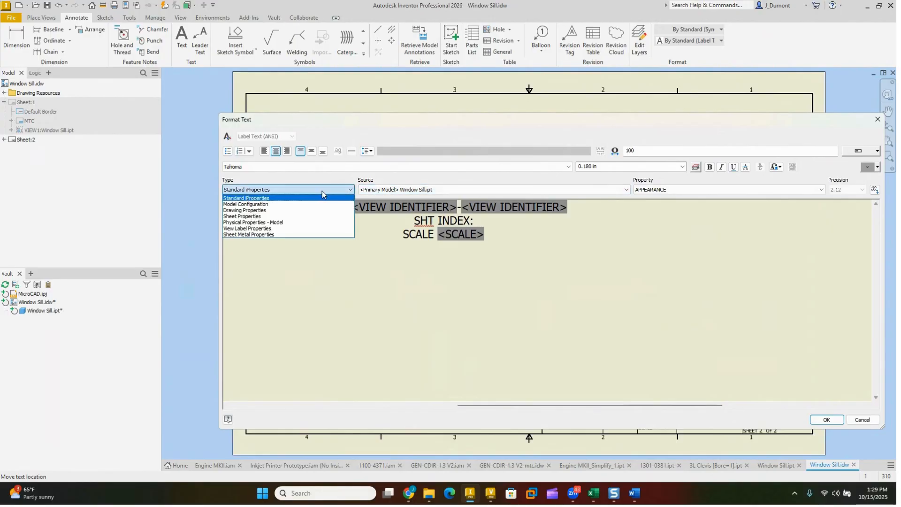
pyautogui.click(271, 229)
pyautogui.click(680, 189)
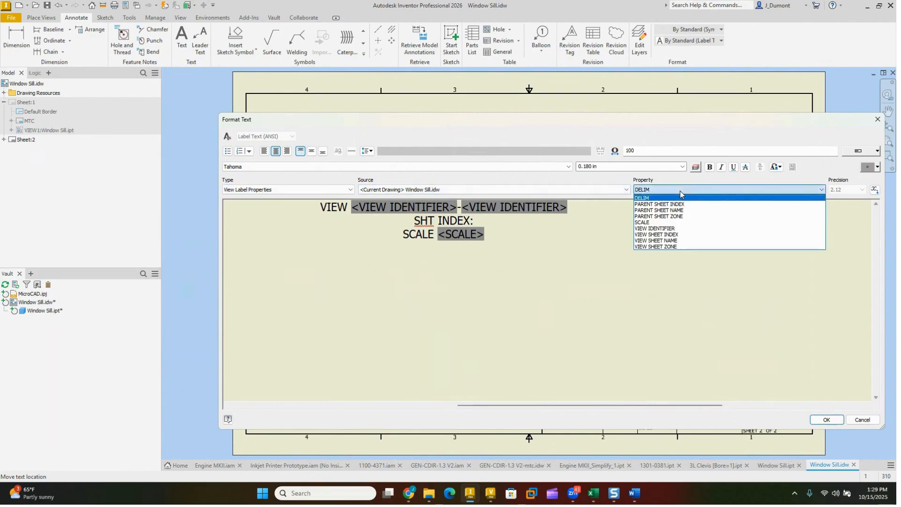
pyautogui.click(660, 204)
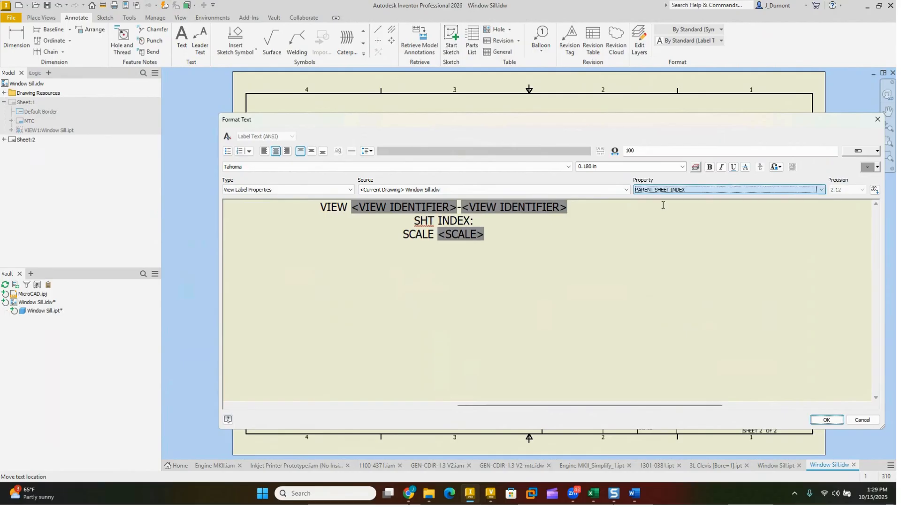
pyautogui.click(874, 190)
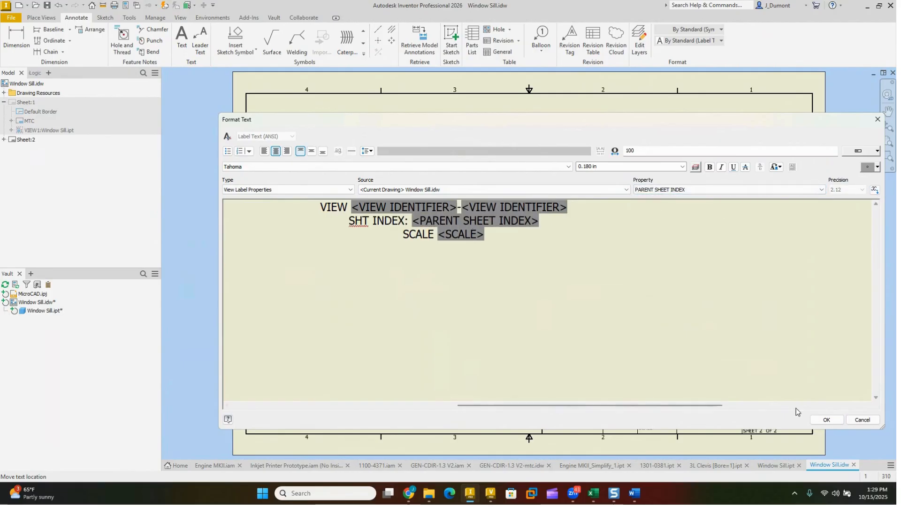
pyautogui.click(827, 420)
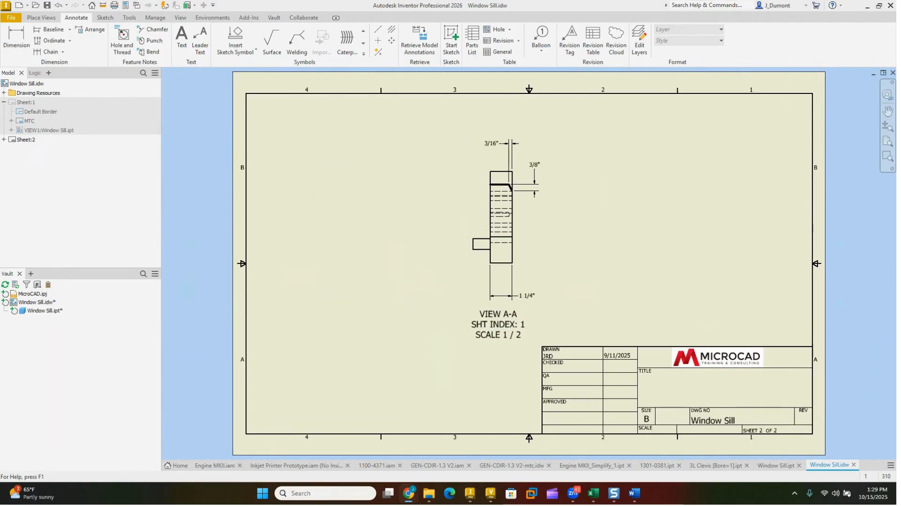
pyautogui.click(215, 466)
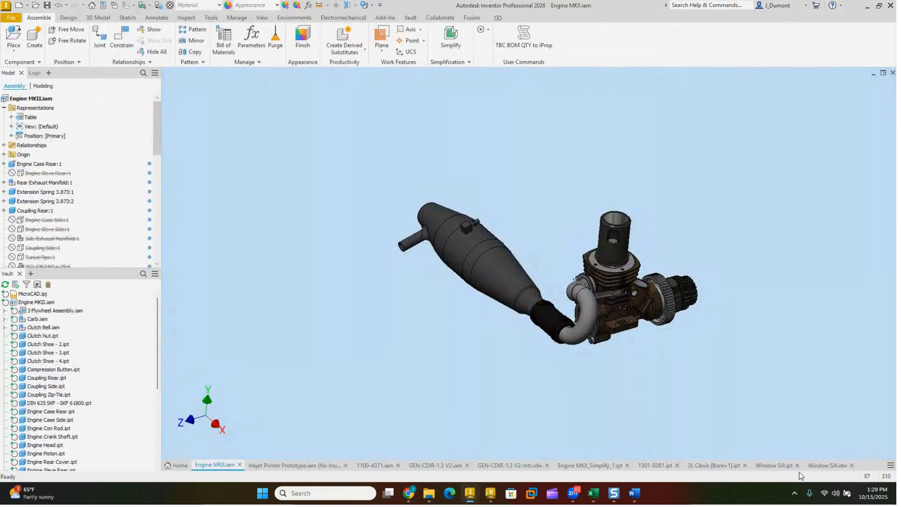
pyautogui.click(783, 466)
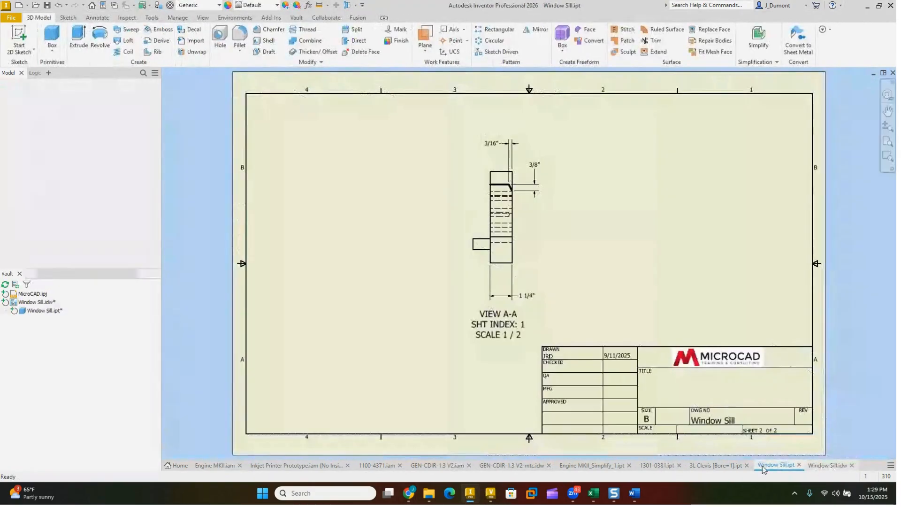
pyautogui.click(823, 469)
# Step: Make Sheet:1 of the Window Sill drawing the active sheet
pyautogui.doubleClick(26, 103)
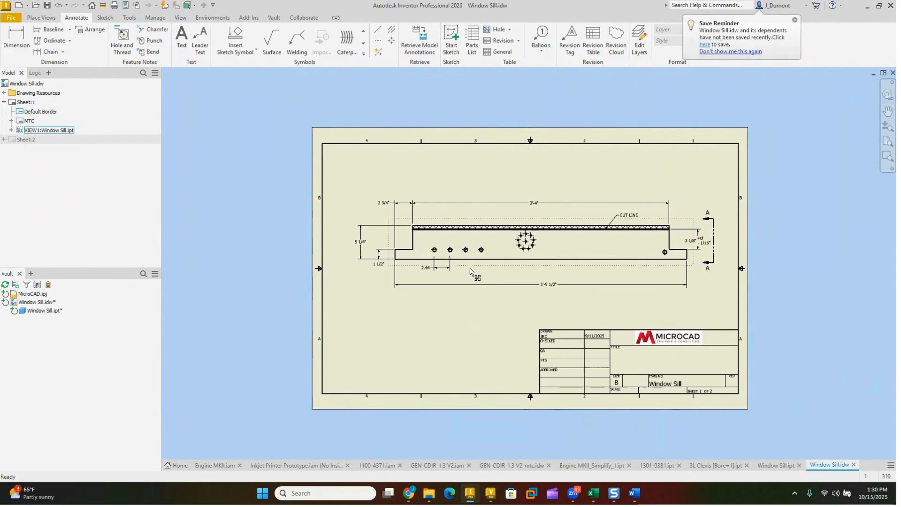
pyautogui.click(155, 18)
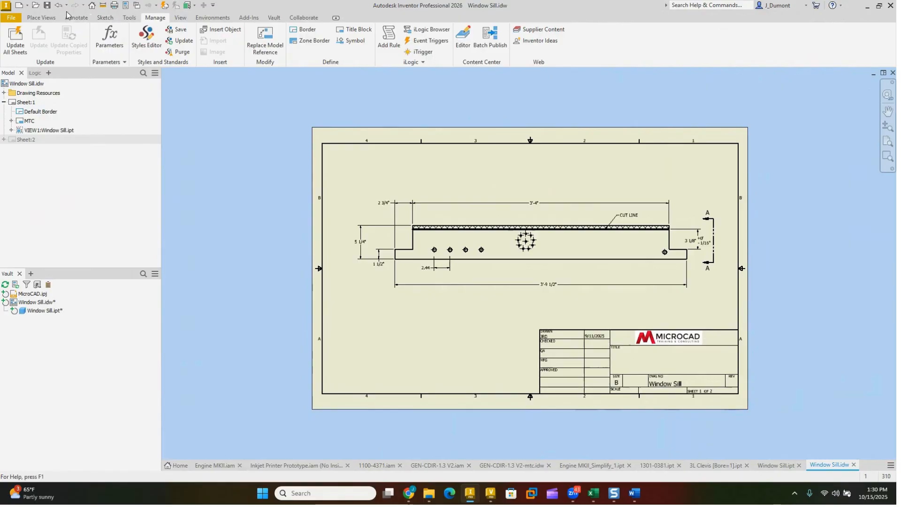
pyautogui.click(42, 17)
# Step: Break the front view with a 0.250 in gap, removing material from between the first two row holes to just before the far-end hole
pyautogui.click(205, 40)
pyautogui.click(491, 243)
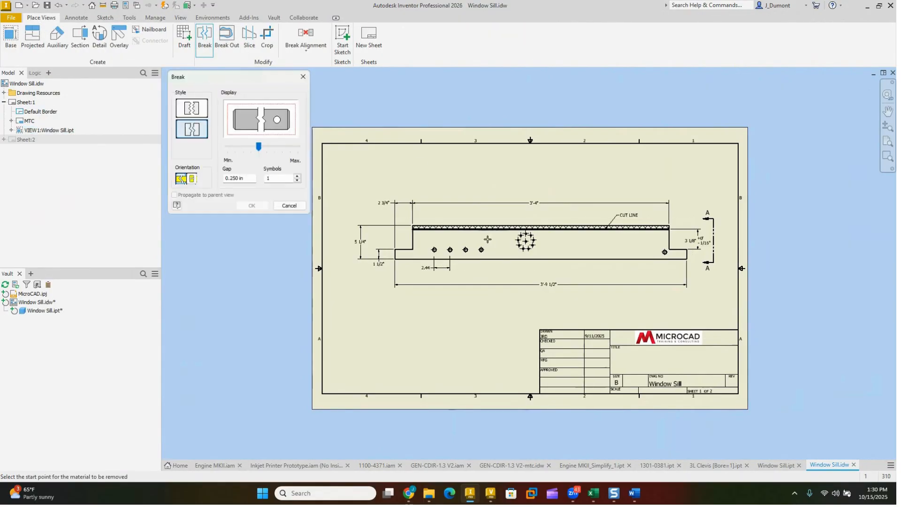
pyautogui.click(444, 239)
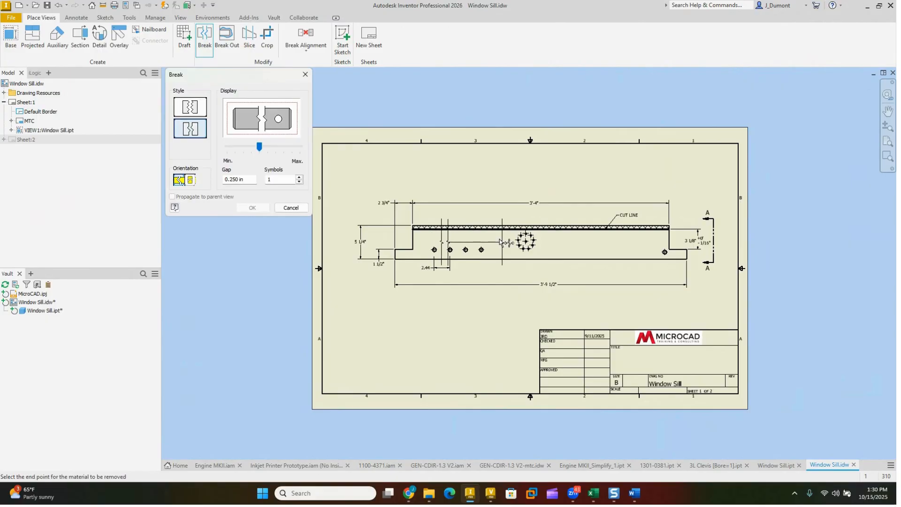
pyautogui.click(648, 244)
pyautogui.scroll(5, 560, 239)
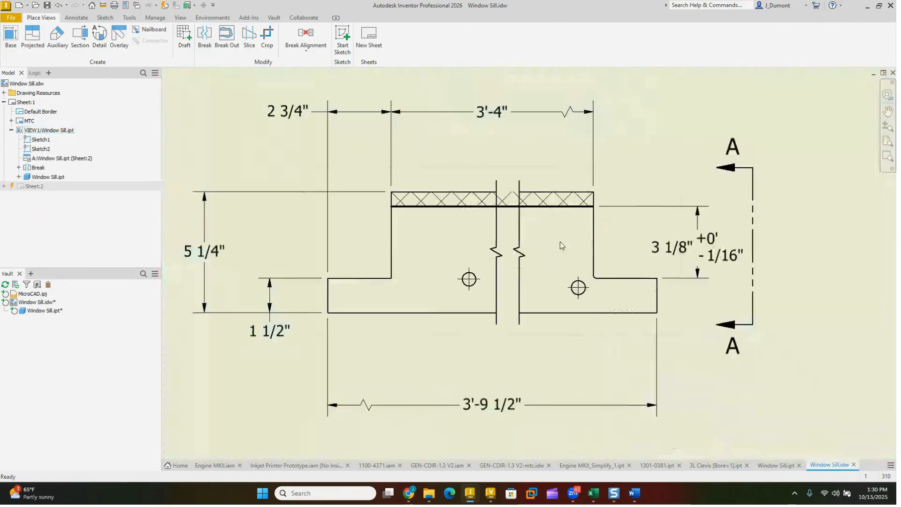
pyautogui.moveTo(526, 206)
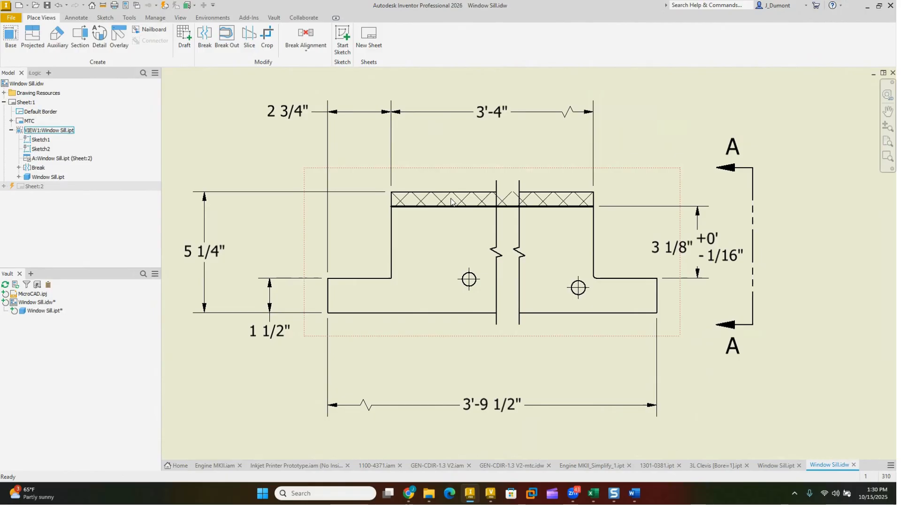
# Step: Delete the break from the front view
pyautogui.press('Home')
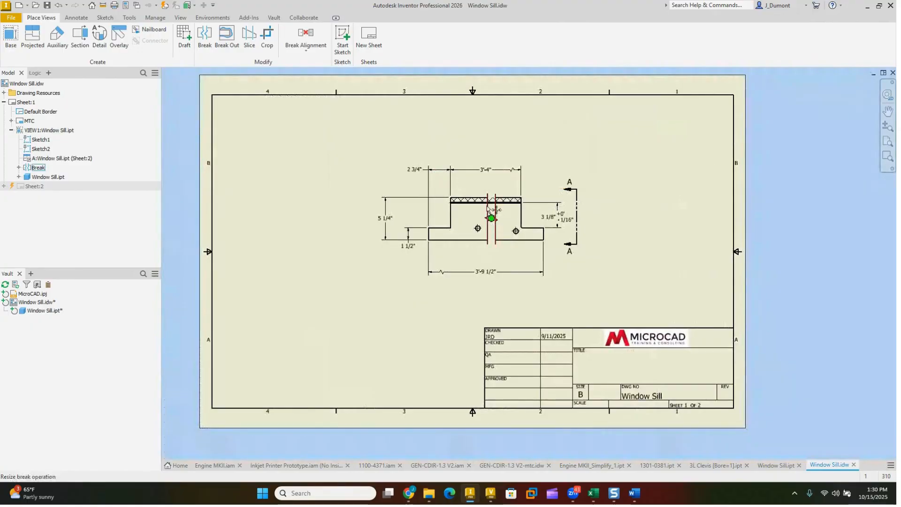
pyautogui.rightClick(488, 209)
pyautogui.click(471, 260)
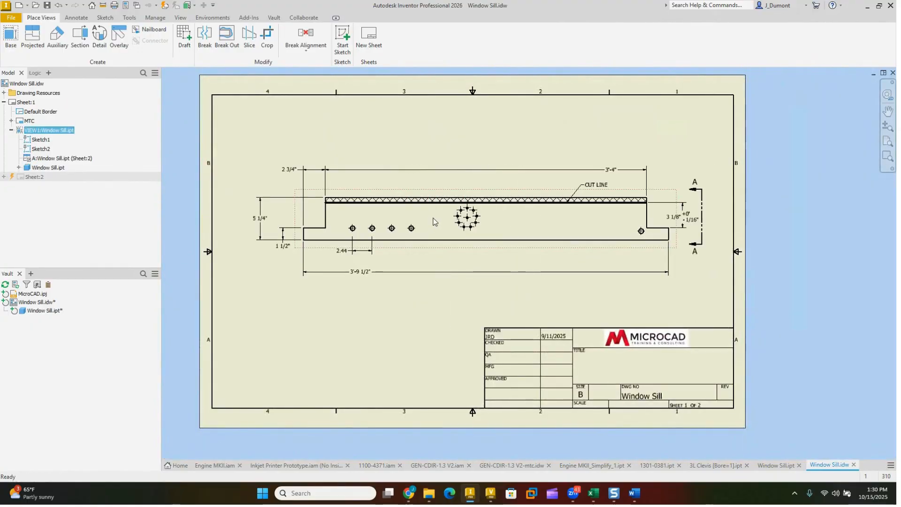
# Step: Start a sketch on the front view and draw a vertical line about 6.8 in long between its left shoulder and first hole
pyautogui.click(342, 38)
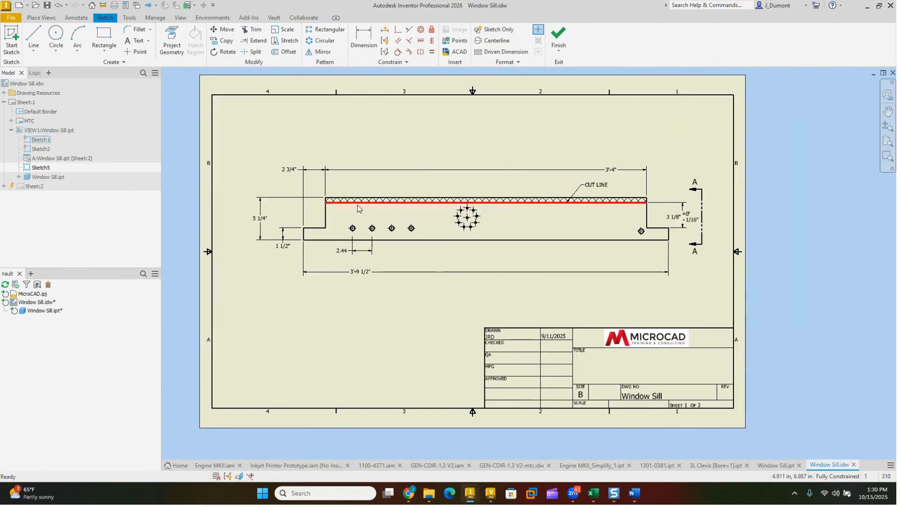
pyautogui.scroll(3, 347, 213)
pyautogui.click(33, 37)
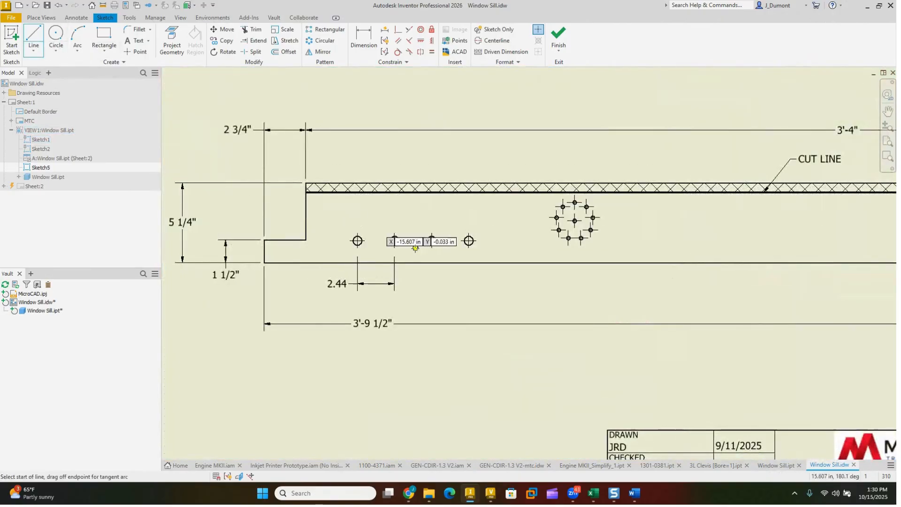
pyautogui.click(329, 271)
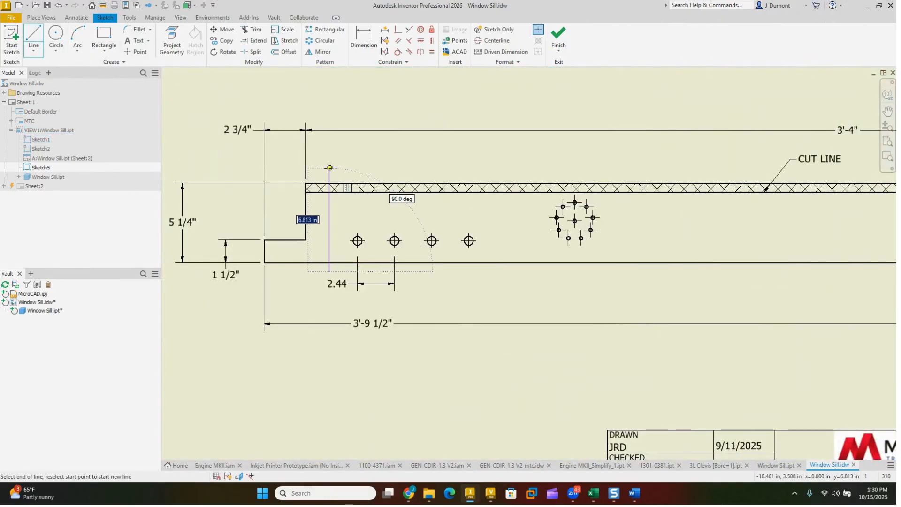
pyautogui.click(337, 166)
pyautogui.press('Escape')
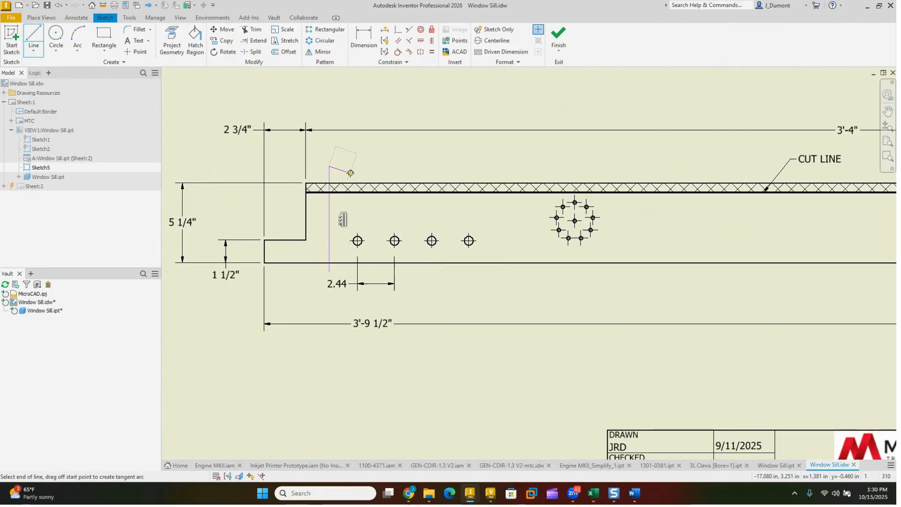
# Step: Draw a second vertical line about 7.2 in long across the view, just before the hole near its right end
pyautogui.scroll(-2, 563, 202)
pyautogui.moveTo(674, 207); pyautogui.dragTo(497, 212, button='middle')
pyautogui.press('l')
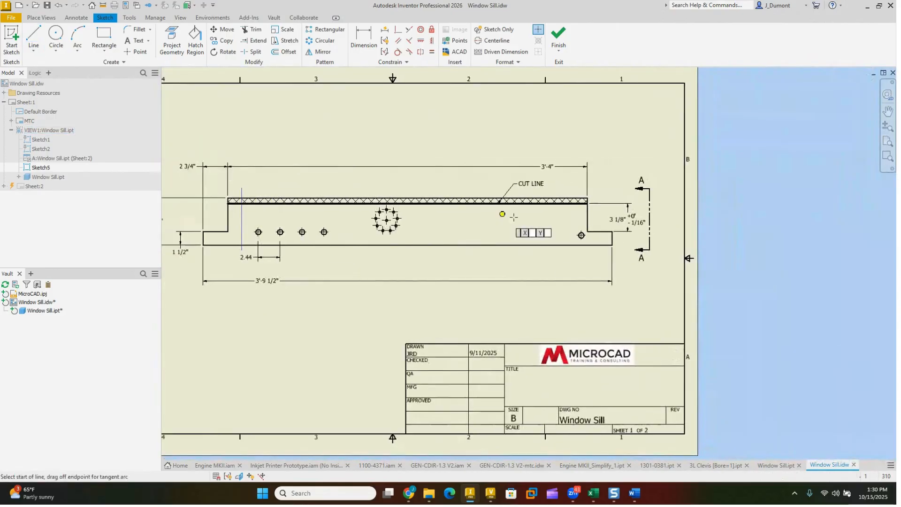
pyautogui.click(570, 204)
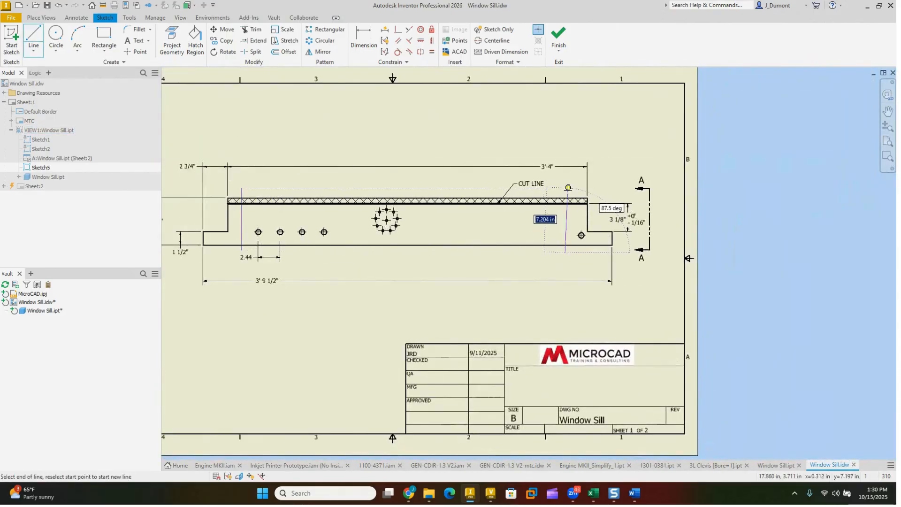
pyautogui.click(565, 188)
pyautogui.press('Escape')
# Step: Dimension the second sketch line 2.4 in from the sill's right shoulder edge
pyautogui.scroll(4, 580, 188)
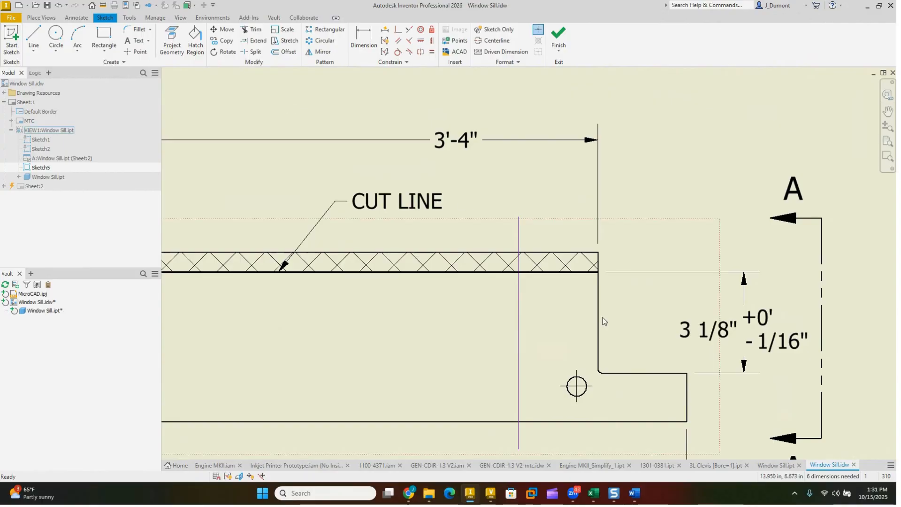
pyautogui.press('d')
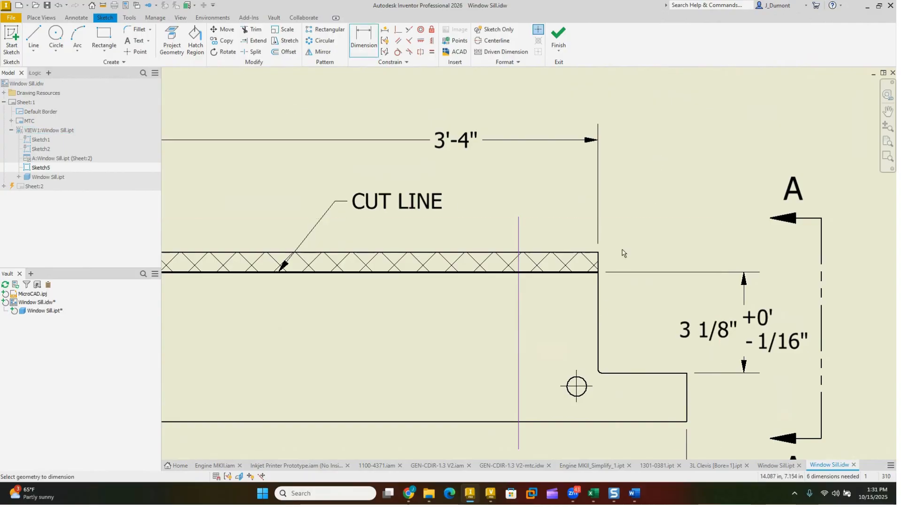
pyautogui.click(599, 292)
pyautogui.click(519, 237)
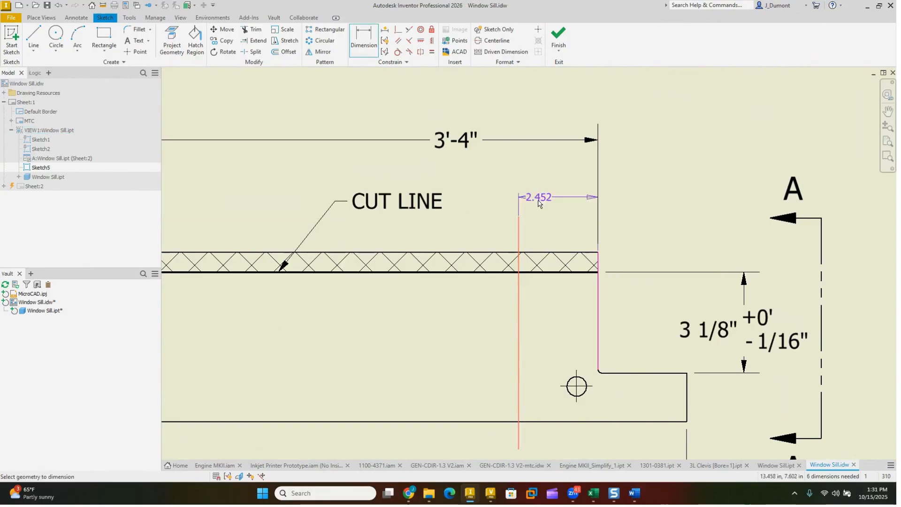
pyautogui.click(559, 185)
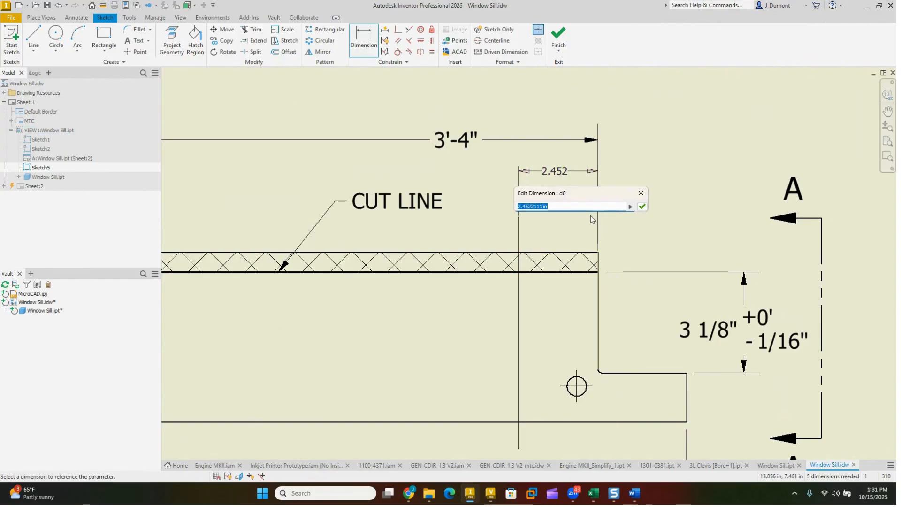
pyautogui.write('2.4')
pyautogui.press('Return')
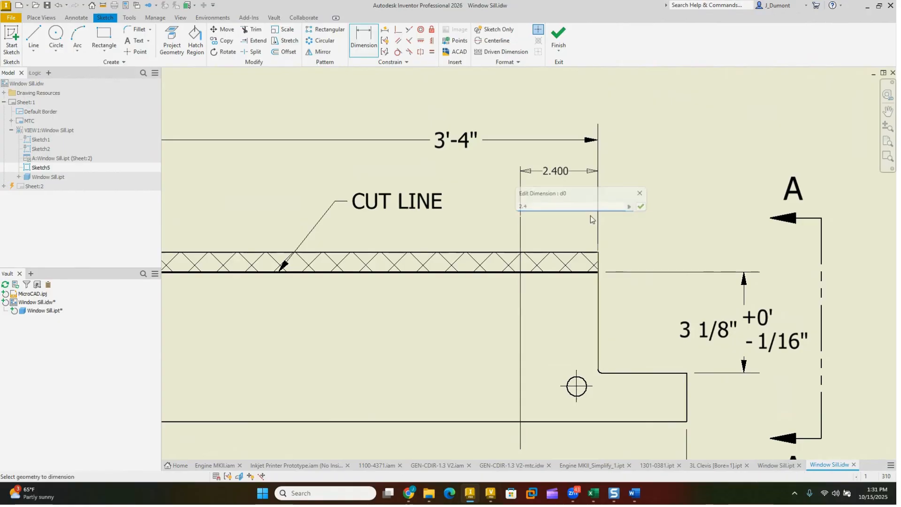
# Step: Dimension the first sketch line from the left shoulder edge, linking its value to the other line's offset dimension d0
pyautogui.scroll(-3, 606, 221)
pyautogui.moveTo(439, 217); pyautogui.dragTo(779, 223, button='middle')
pyautogui.scroll(-1, 780, 223)
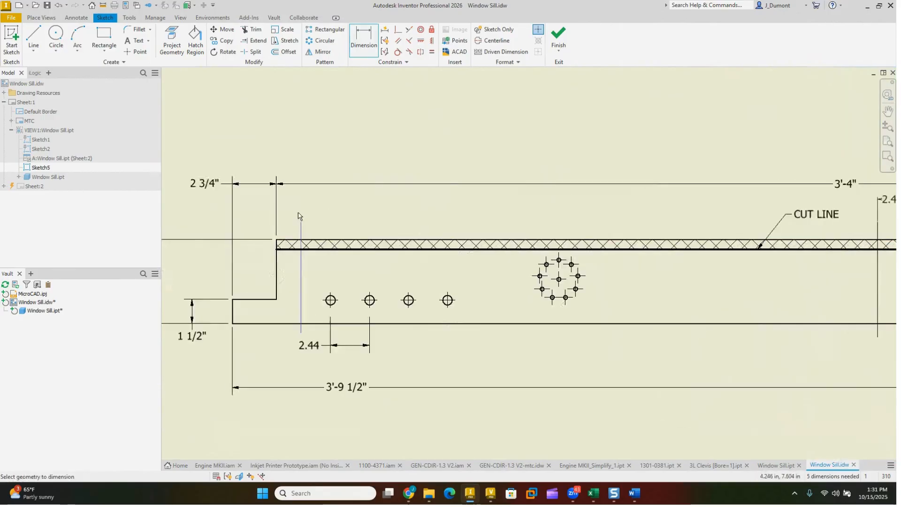
pyautogui.click(276, 263)
pyautogui.click(301, 232)
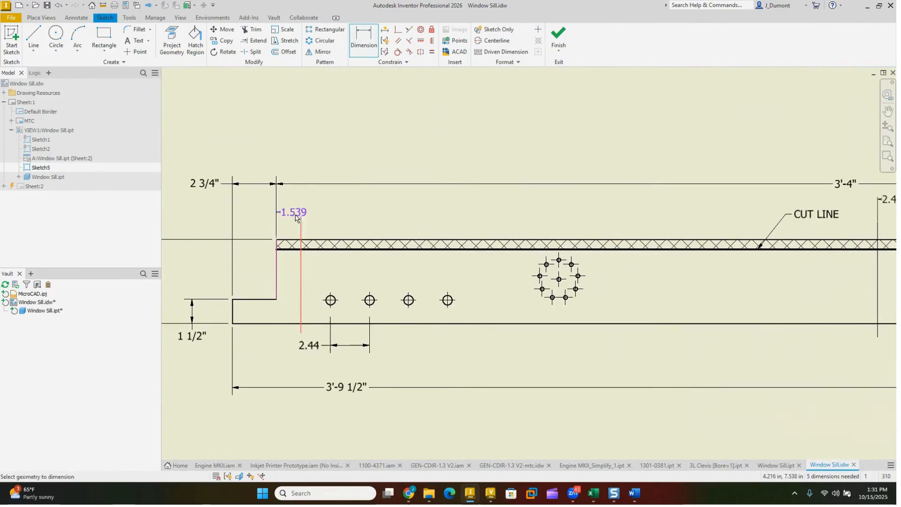
pyautogui.click(298, 210)
pyautogui.moveTo(835, 216); pyautogui.dragTo(717, 220, button='middle')
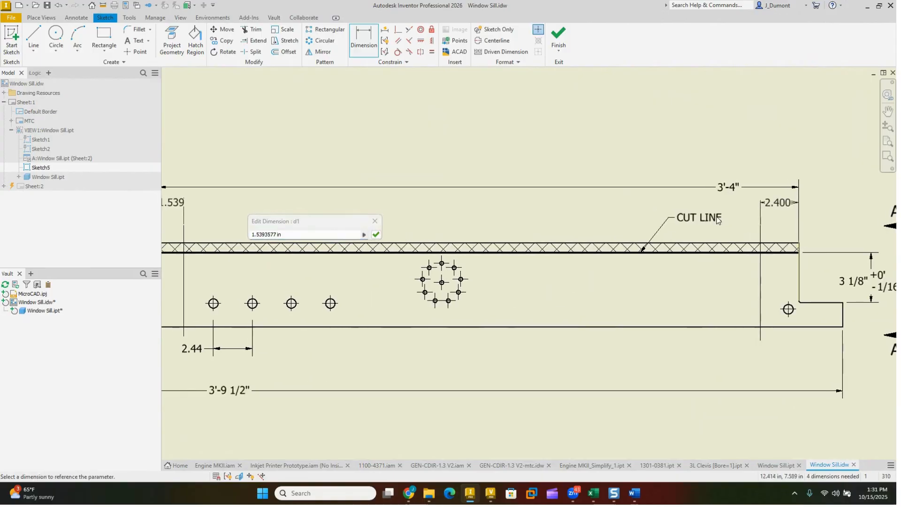
pyautogui.click(778, 203)
pyautogui.press('Return')
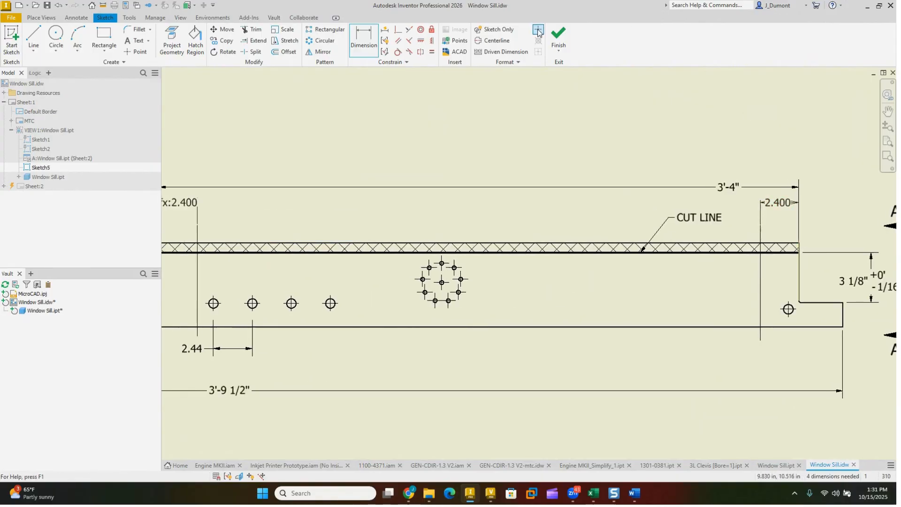
# Step: Finish the sketch and break the front view using its two lines, with a 0.250 in gap and one symbol
pyautogui.click(558, 35)
pyautogui.scroll(-2, 612, 169)
pyautogui.moveTo(564, 134)
pyautogui.mouseDown(button='middle')
pyautogui.moveTo(613, 175)
pyautogui.moveTo(595, 148)
pyautogui.mouseUp(button='middle')
pyautogui.click(205, 38)
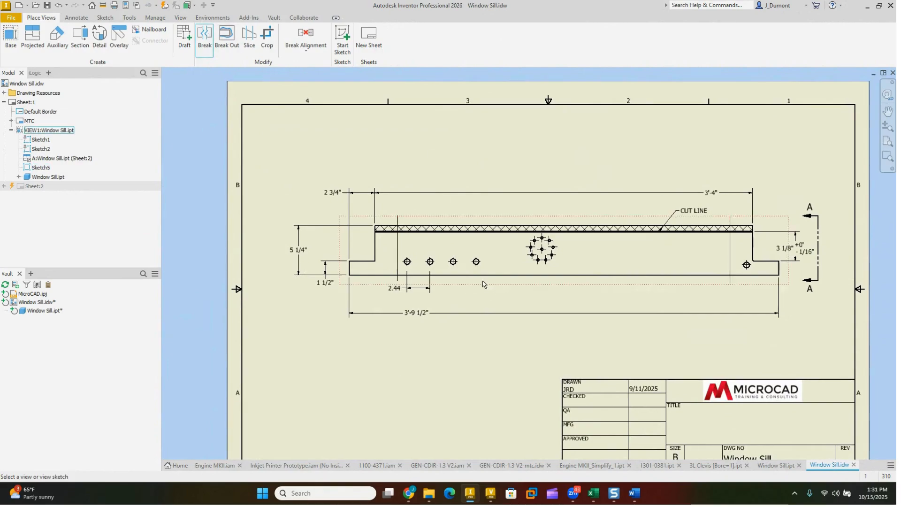
pyautogui.click(399, 226)
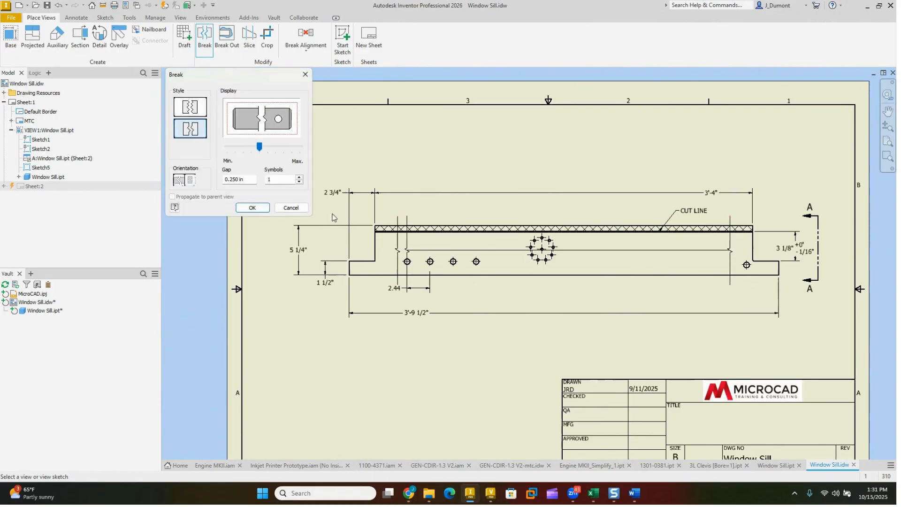
pyautogui.click(252, 207)
pyautogui.scroll(5, 592, 235)
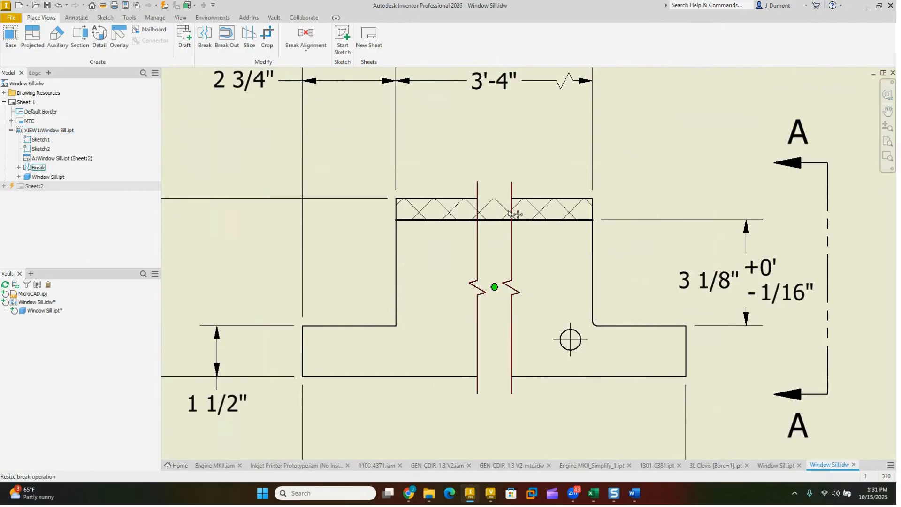
pyautogui.scroll(-3, 555, 235)
pyautogui.scroll(3, 502, 207)
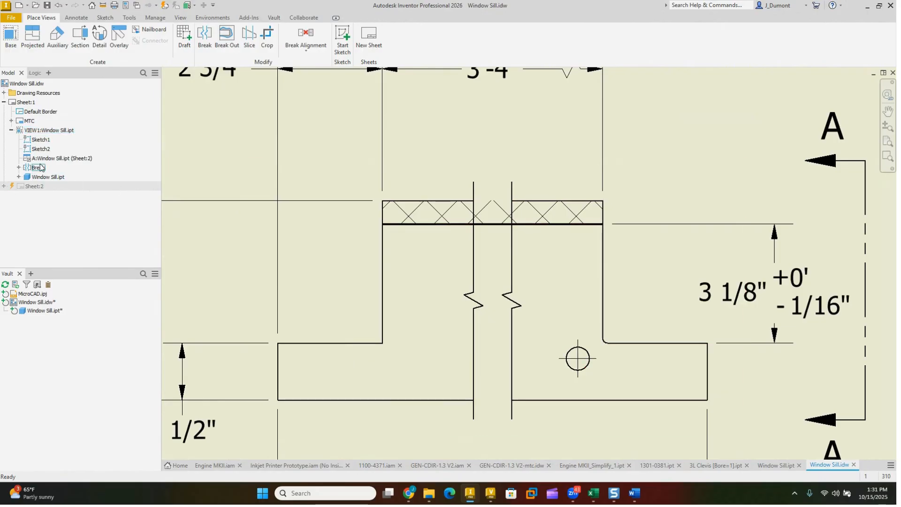
# Step: Delete Sketch1, which holds the cut line, from the front view
pyautogui.click(40, 141)
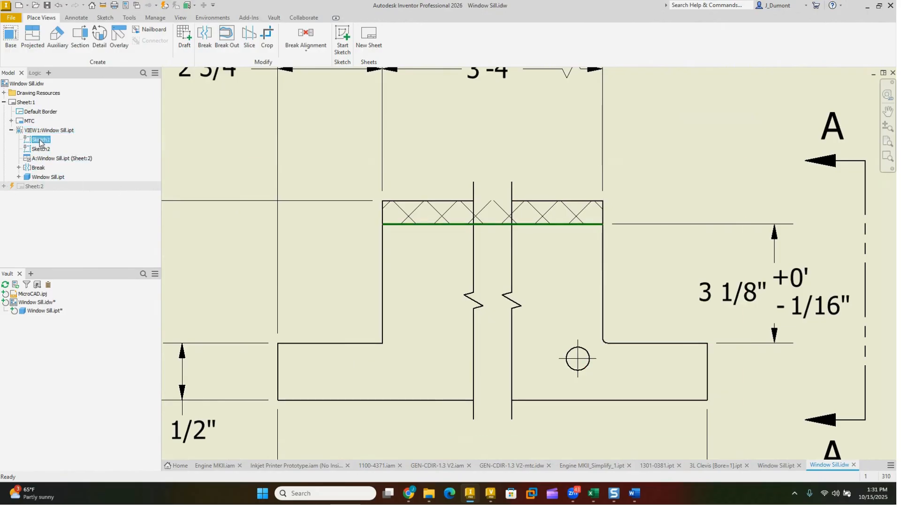
pyautogui.rightClick(40, 141)
pyautogui.click(54, 154)
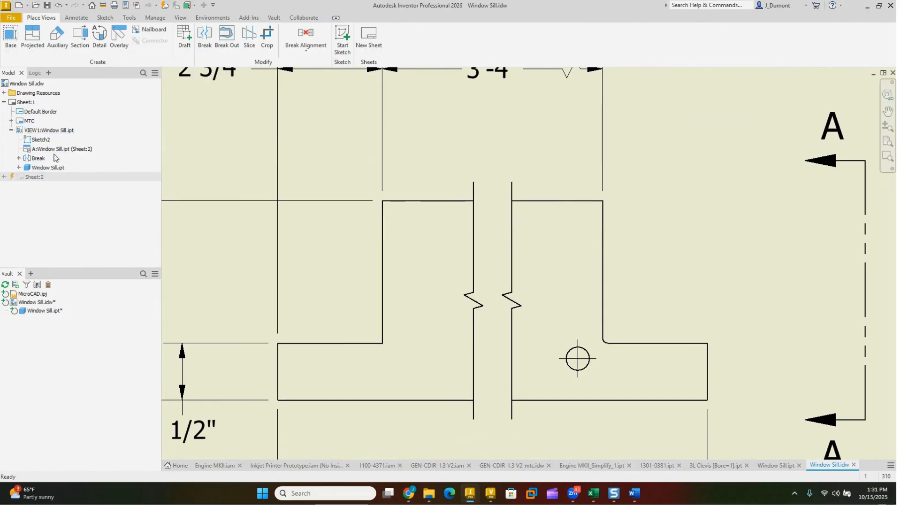
# Step: Open the sketch nested under the break for editing and set the right line's offset dimension to 3 in
pyautogui.scroll(-3, 525, 190)
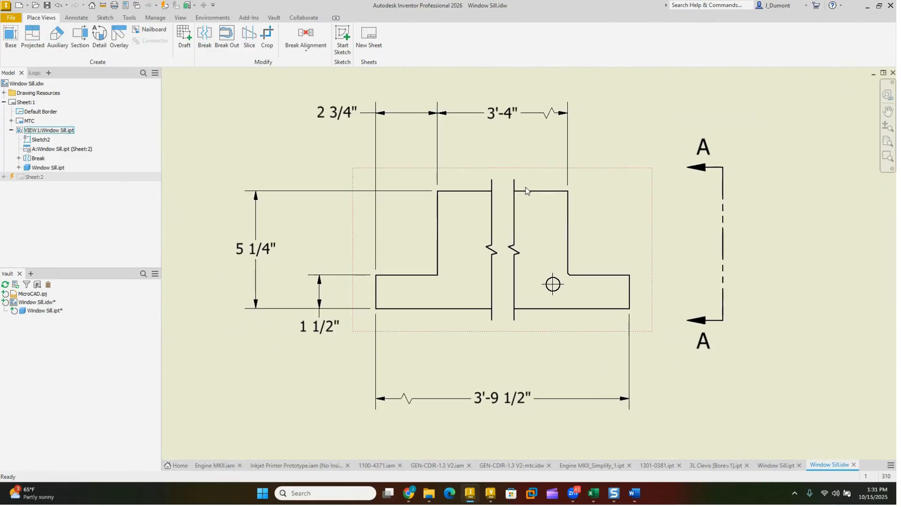
pyautogui.click(19, 158)
pyautogui.rightClick(36, 168)
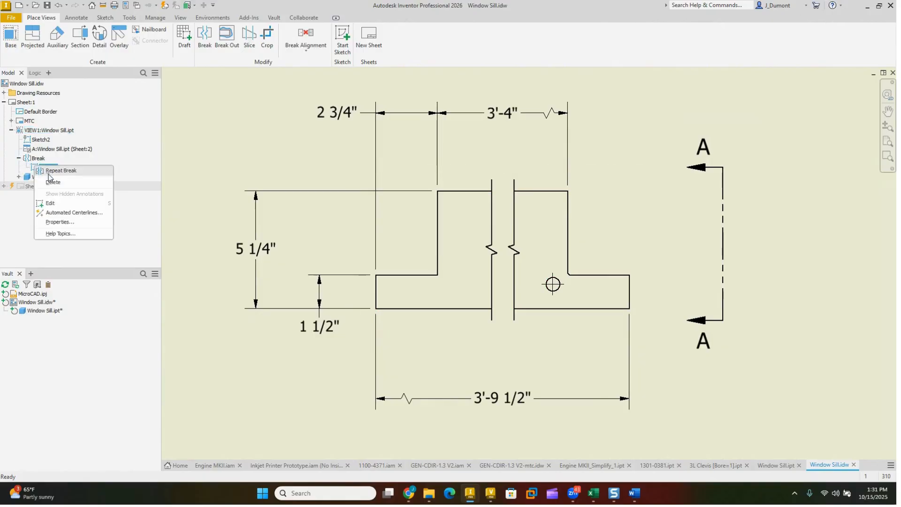
pyautogui.click(50, 202)
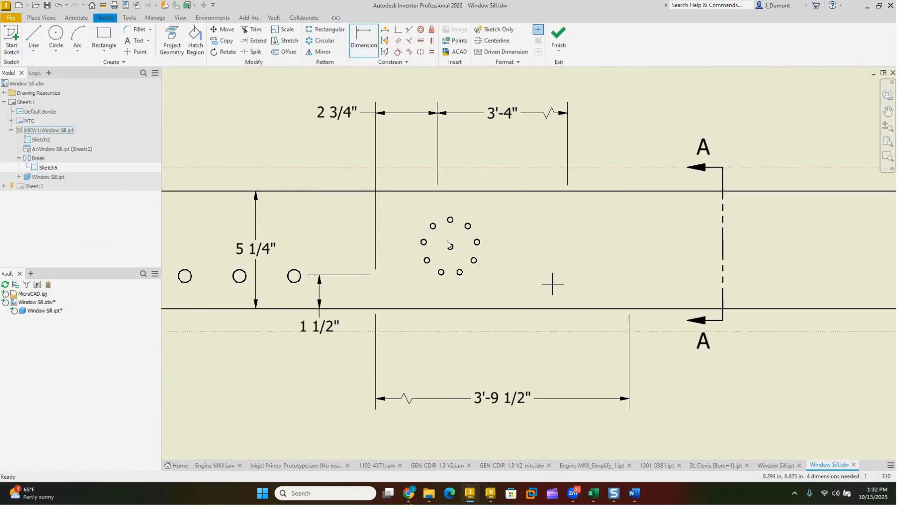
pyautogui.scroll(-3, 461, 245)
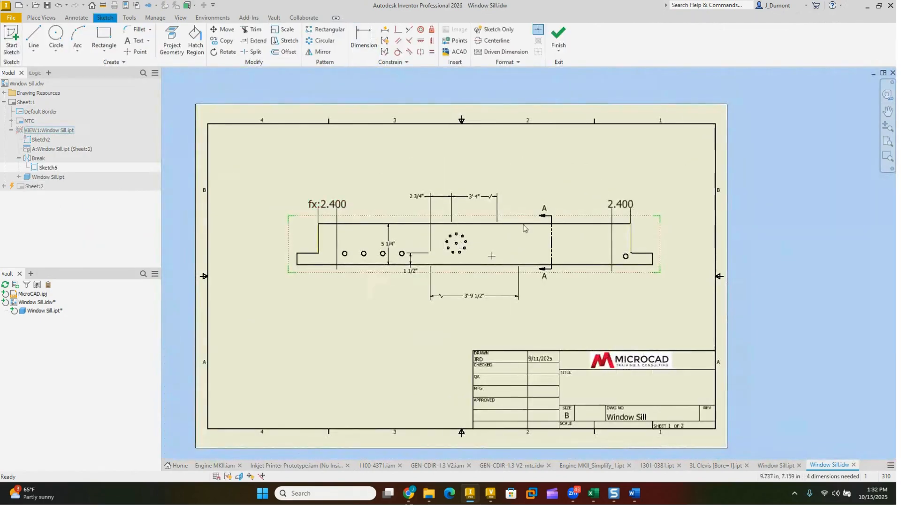
pyautogui.doubleClick(615, 206)
pyautogui.write('3')
pyautogui.press('Return')
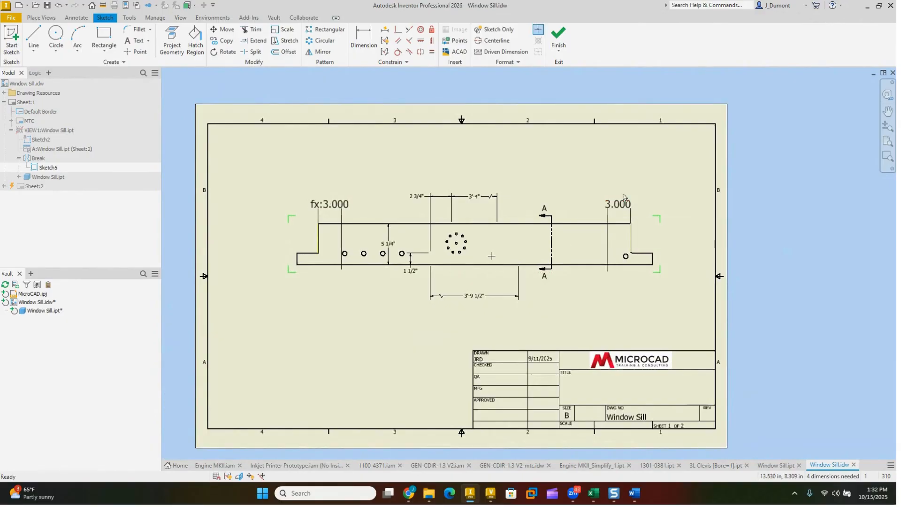
# Step: Set the right line's driving offset to 4 in and finish the sketch to update the break
pyautogui.doubleClick(616, 205)
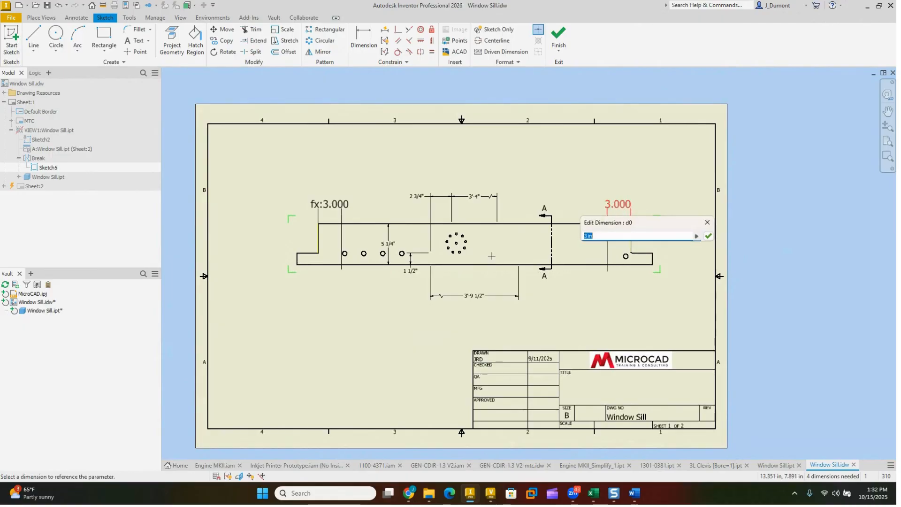
pyautogui.write('4')
pyautogui.press('Return')
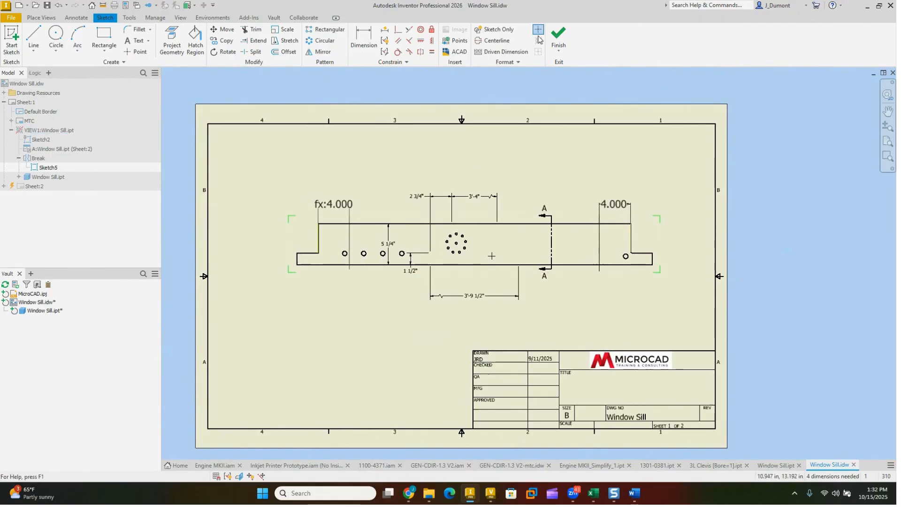
pyautogui.click(558, 35)
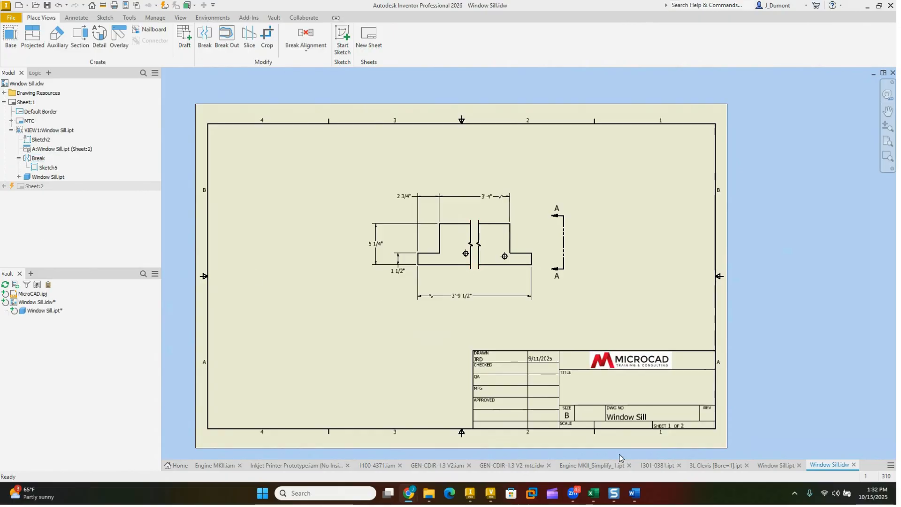
# Step: Switch to the Window Sill.ipt part and view the whole model
pyautogui.click(776, 465)
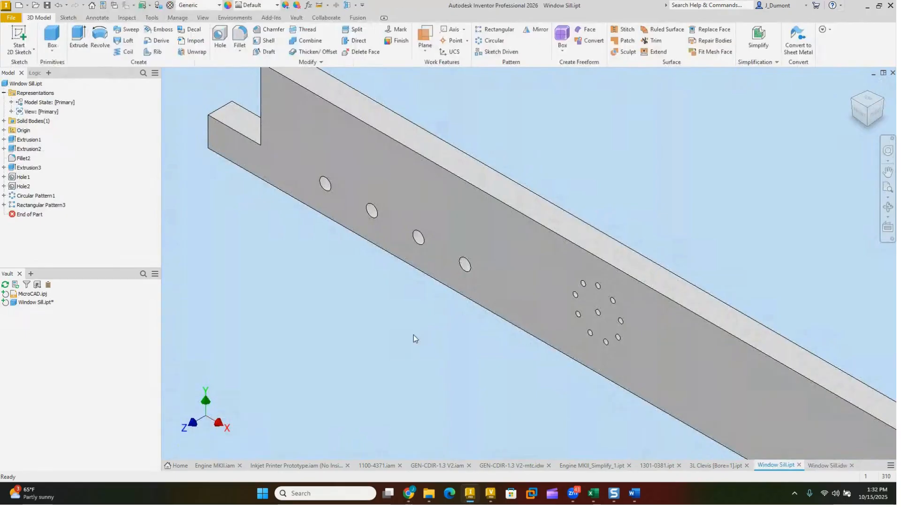
pyautogui.scroll(-3, 438, 369)
pyautogui.moveTo(436, 372); pyautogui.dragTo(402, 283, button='middle')
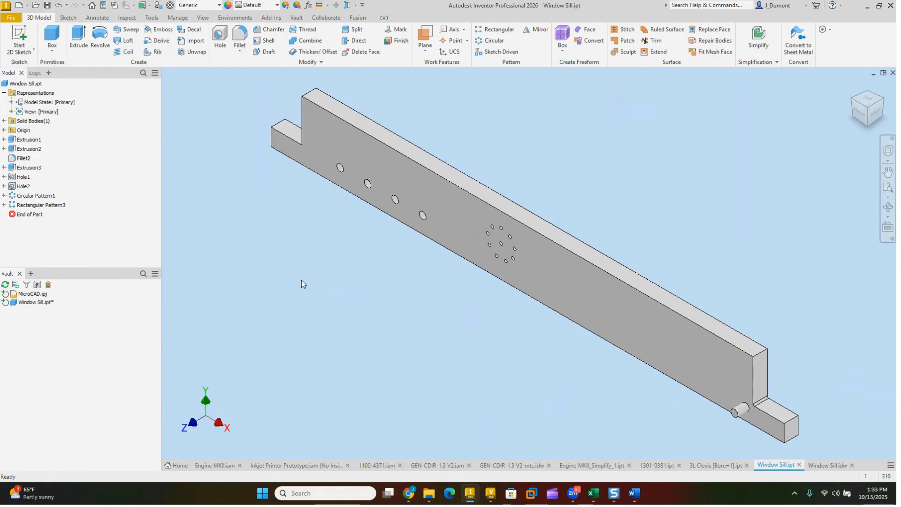
# Step: Add a True/False user parameter named BOLTPATTER to the window sill part and set it to False
pyautogui.click(308, 5)
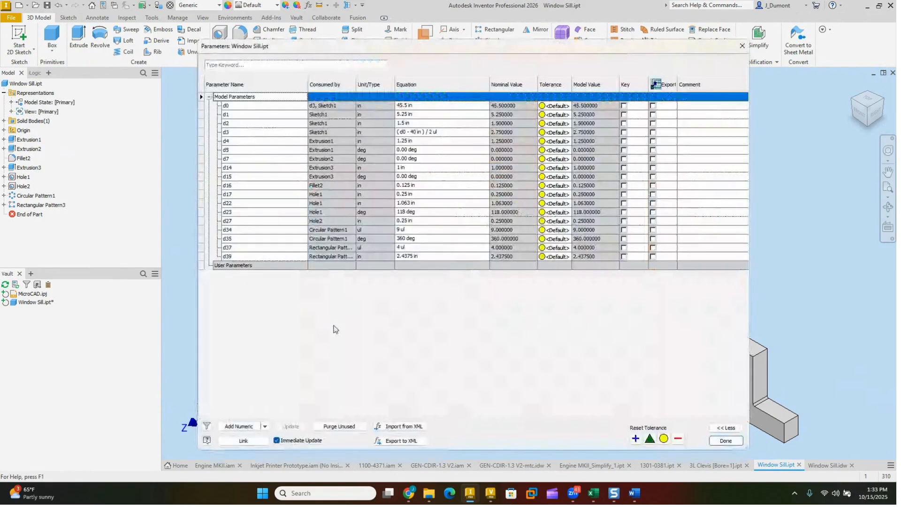
pyautogui.click(265, 427)
pyautogui.click(262, 458)
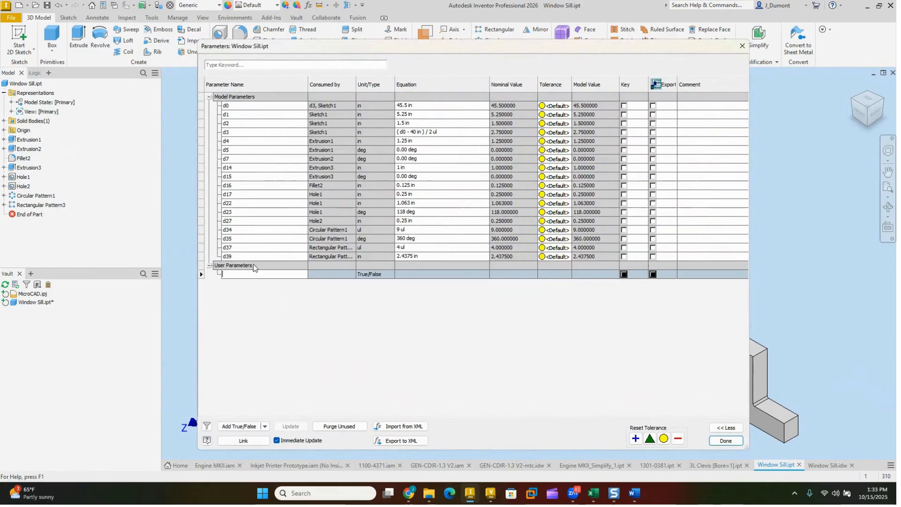
pyautogui.write('BOLTp')
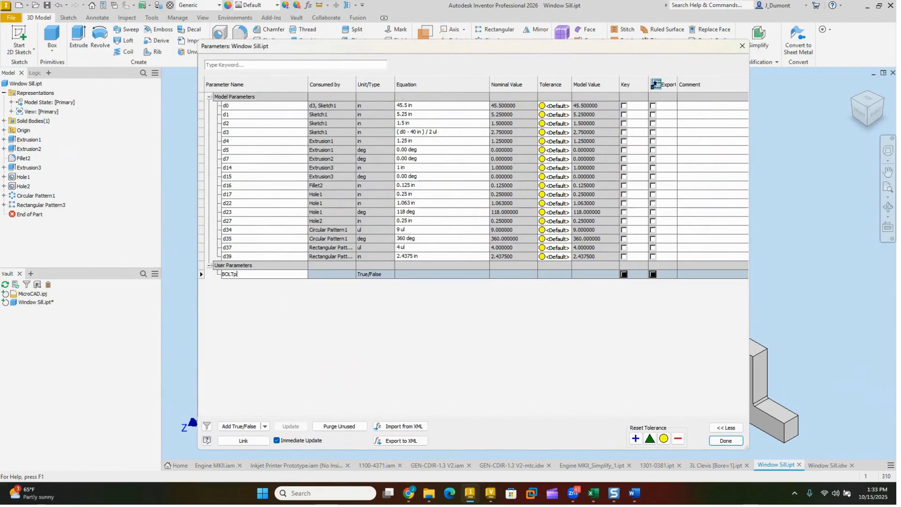
pyautogui.write('PATTER')
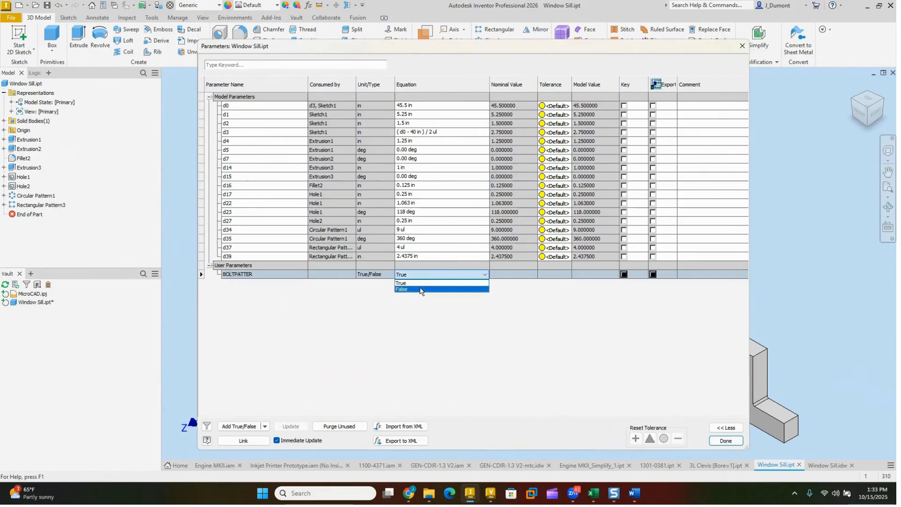
pyautogui.click(420, 290)
pyautogui.click(420, 289)
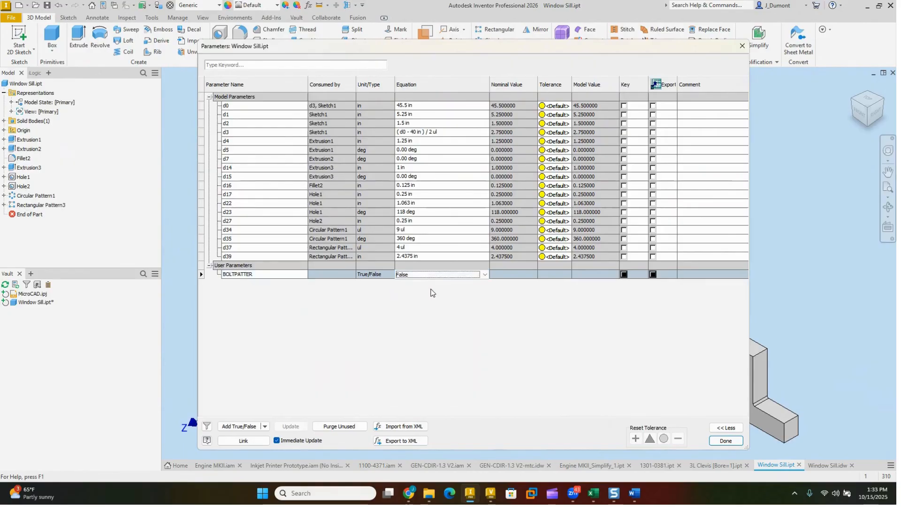
pyautogui.click(725, 441)
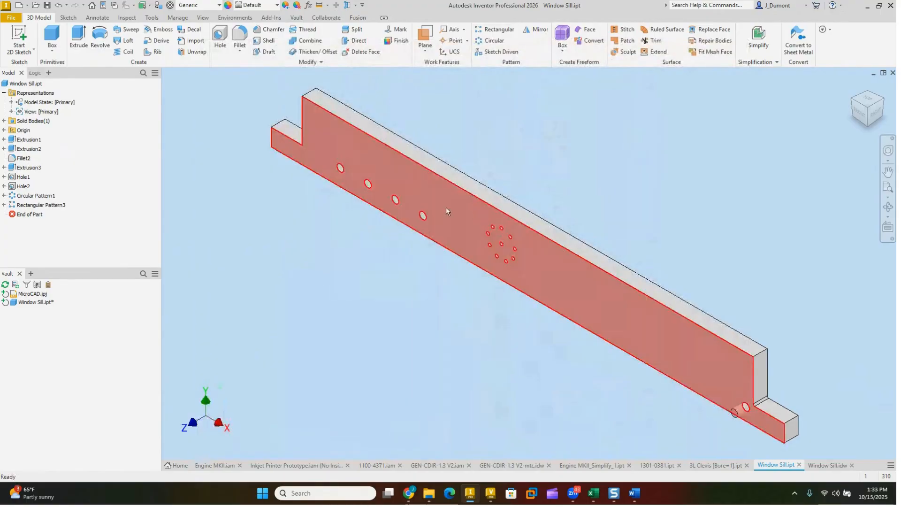
# Step: Set Circular Pattern1's feature properties so the pattern is suppressed if BOLTPATTER equals True
pyautogui.rightClick(38, 196)
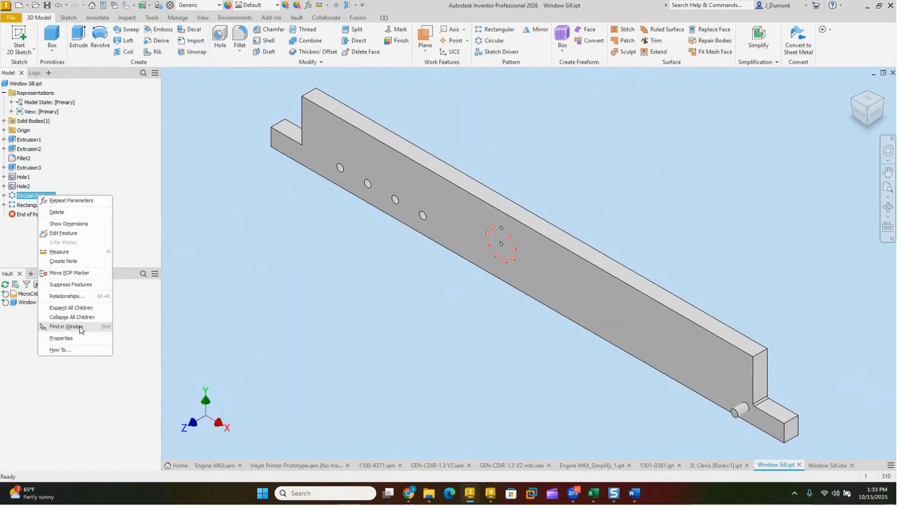
pyautogui.click(79, 338)
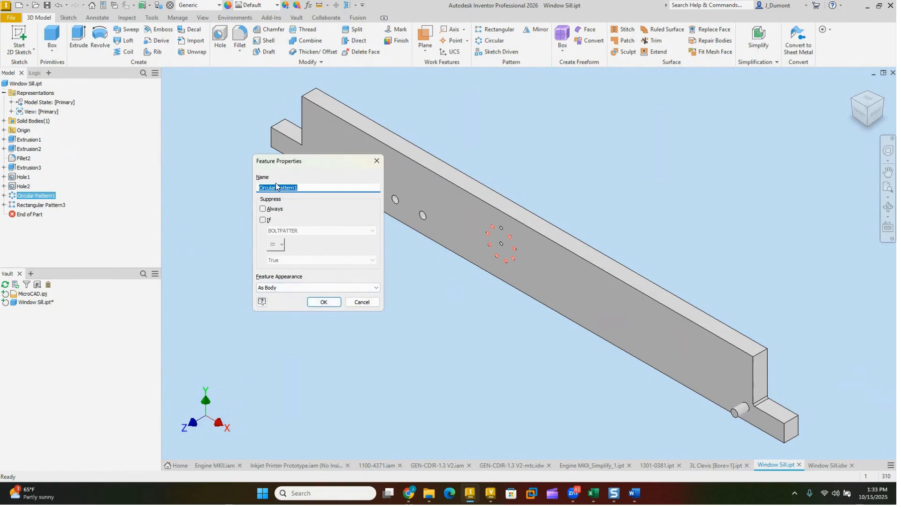
pyautogui.click(263, 220)
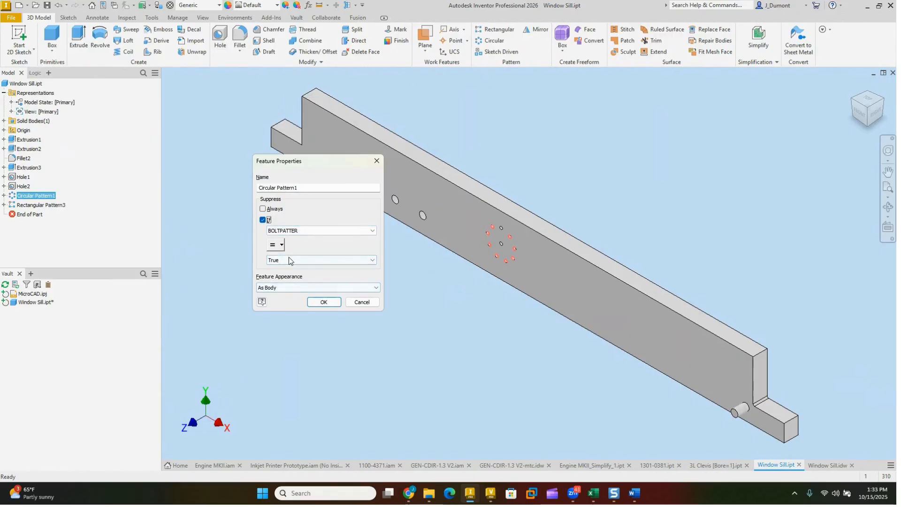
pyautogui.click(289, 259)
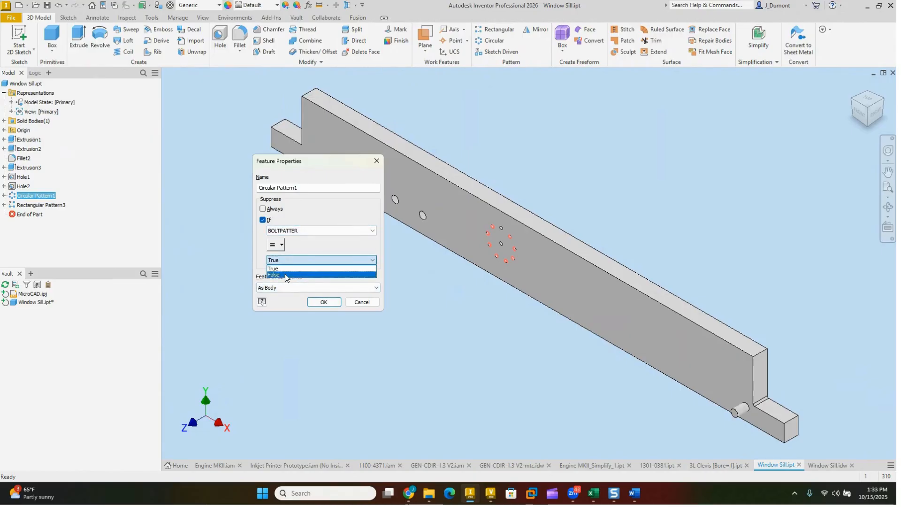
pyautogui.click(287, 270)
pyautogui.click(323, 302)
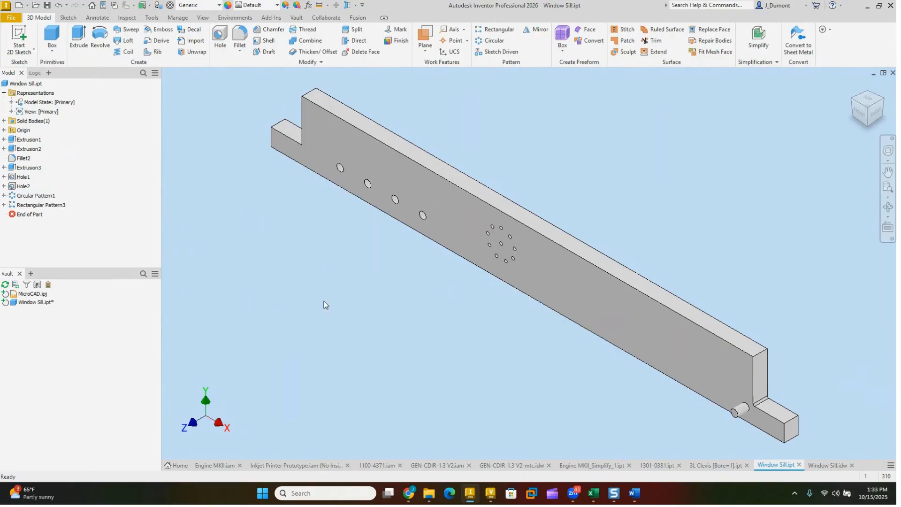
# Step: Set the BOLTPATTER user parameter to True to suppress the circular hole pattern
pyautogui.click(308, 6)
pyautogui.click(409, 283)
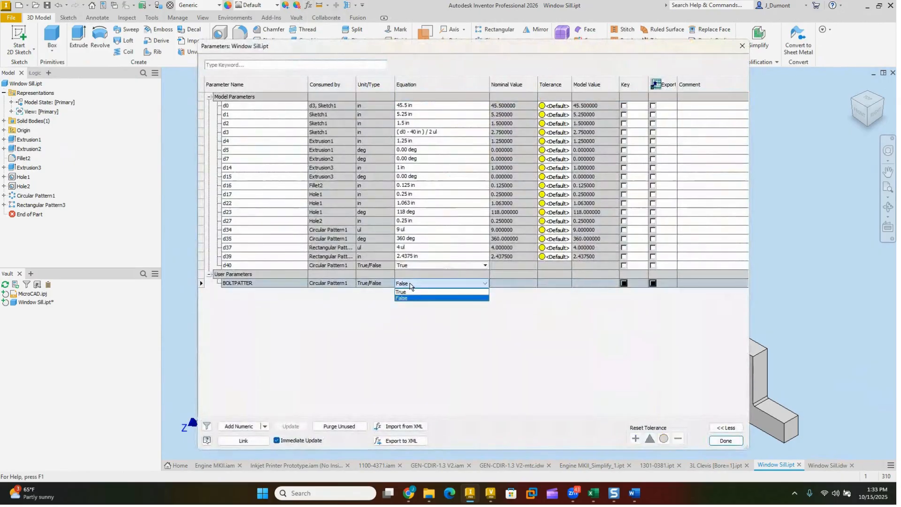
pyautogui.click(411, 297)
pyautogui.click(726, 441)
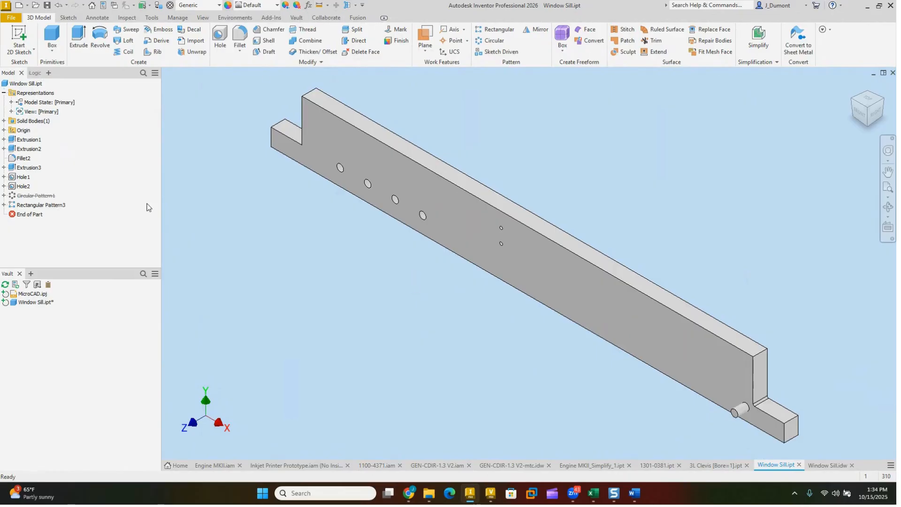
# Step: Review the conditional suppression settings in Circular Pattern1's feature properties
pyautogui.rightClick(35, 197)
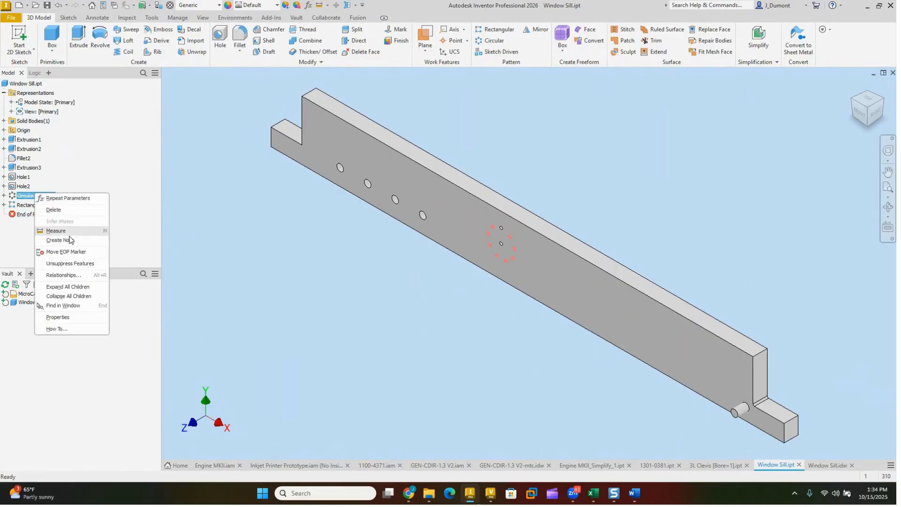
pyautogui.click(66, 323)
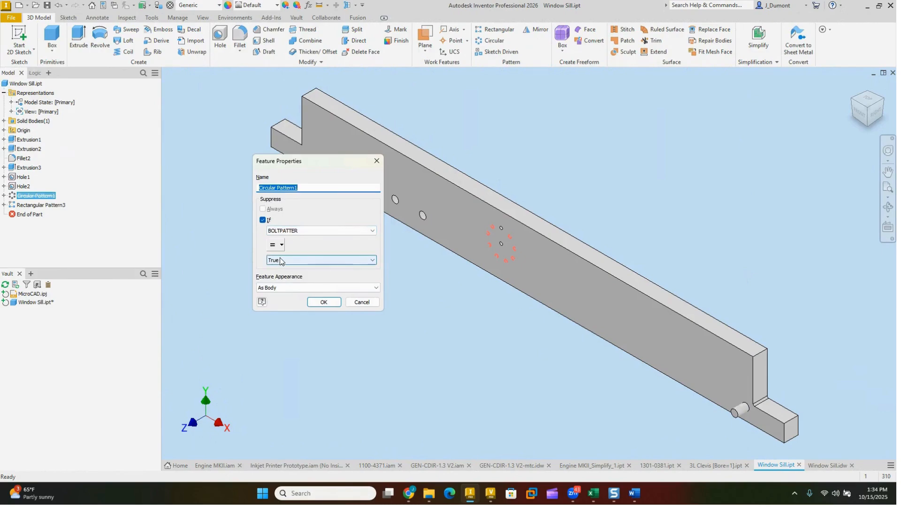
pyautogui.click(323, 301)
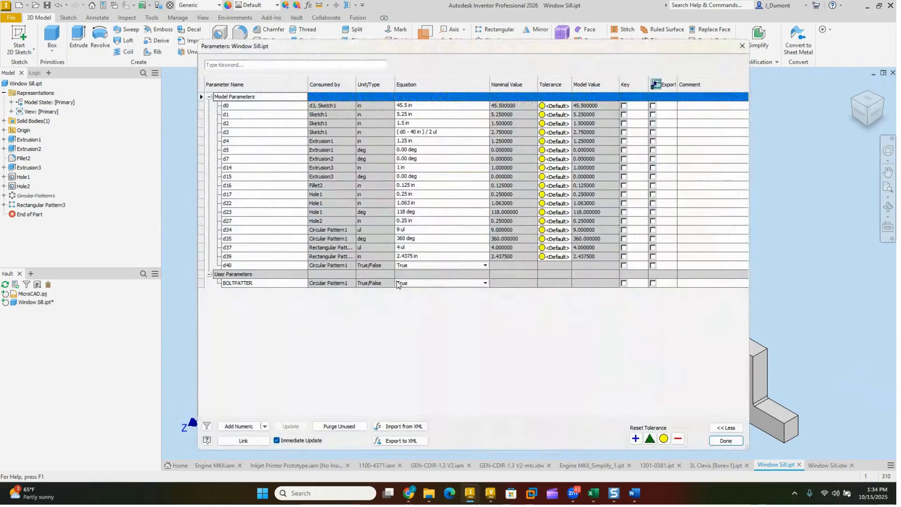
# Step: Set the BOLTPATTER user parameter to False to bring back the circular hole pattern
pyautogui.click(402, 283)
pyautogui.click(417, 295)
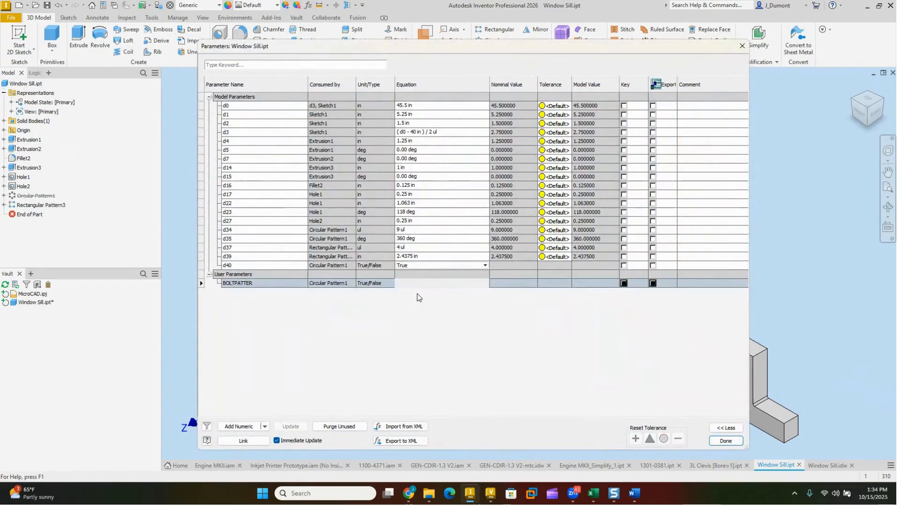
pyautogui.click(420, 284)
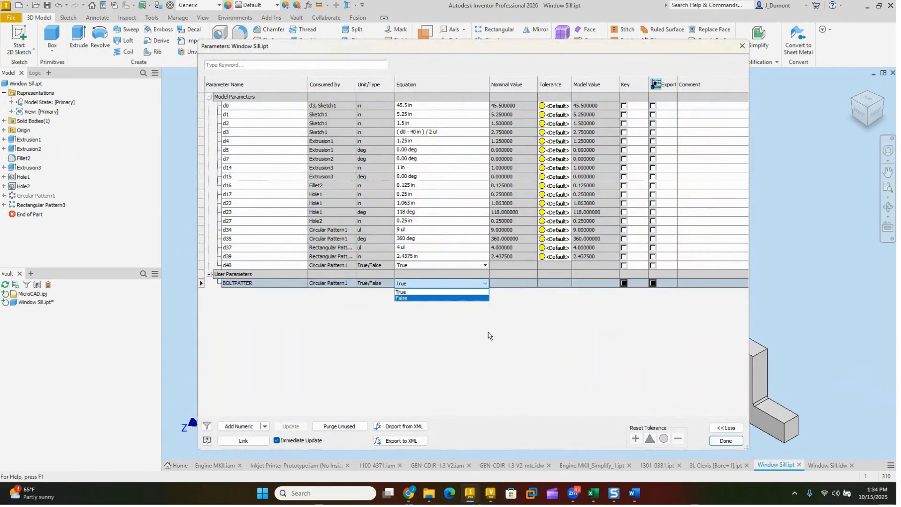
pyautogui.click(418, 298)
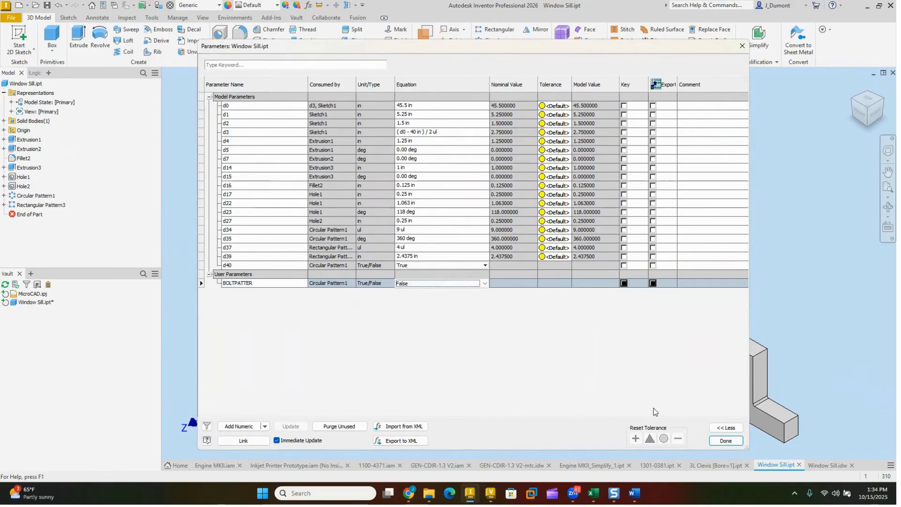
pyautogui.click(726, 442)
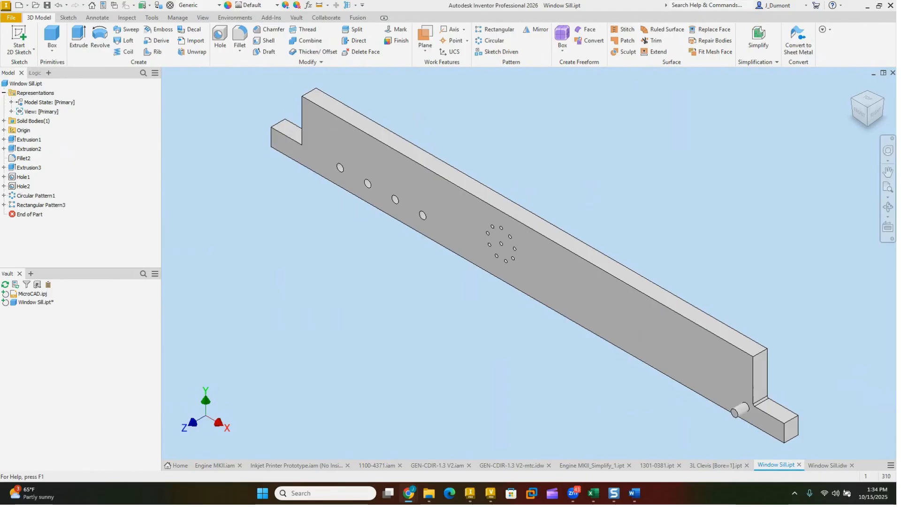
pyautogui.click(172, 276)
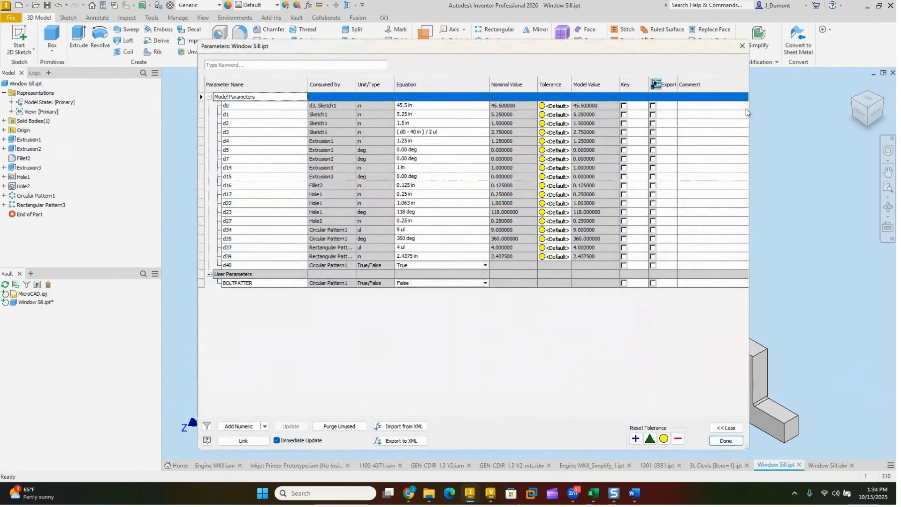
pyautogui.click(742, 46)
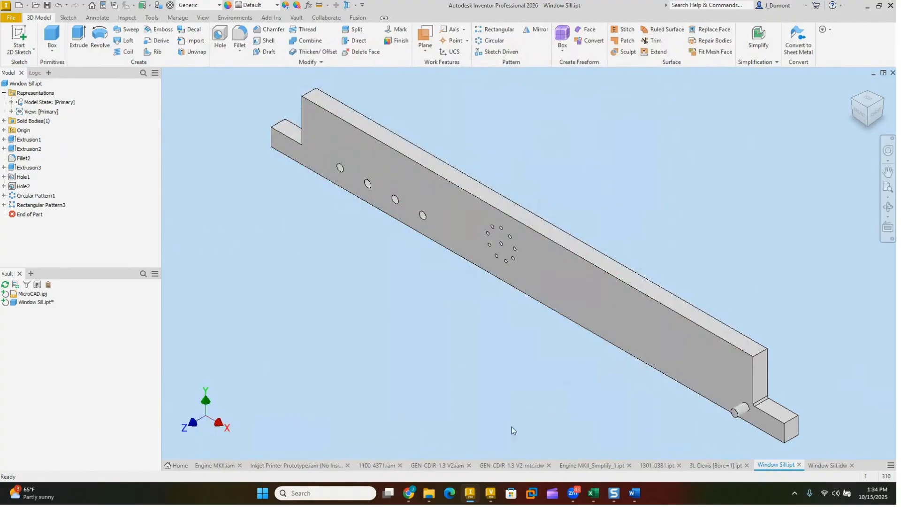
# Step: Open the Cabinet.iam assembly from the Cabinet folder under Demo Files
pyautogui.click(35, 6)
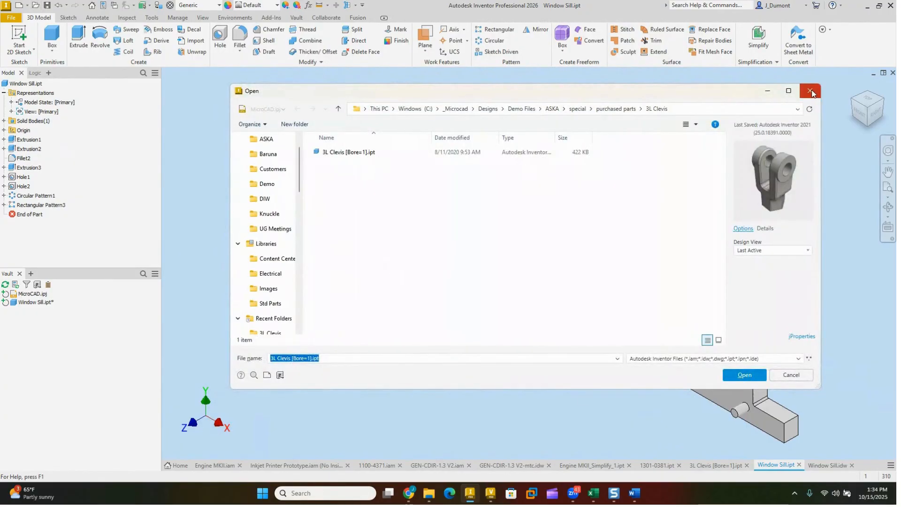
pyautogui.scroll(1, 281, 188)
pyautogui.click(266, 218)
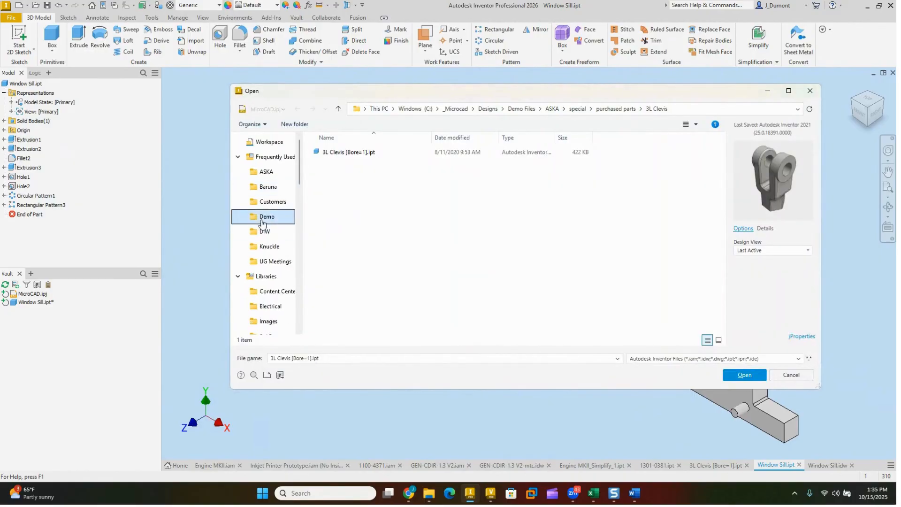
pyautogui.scroll(-2, 354, 287)
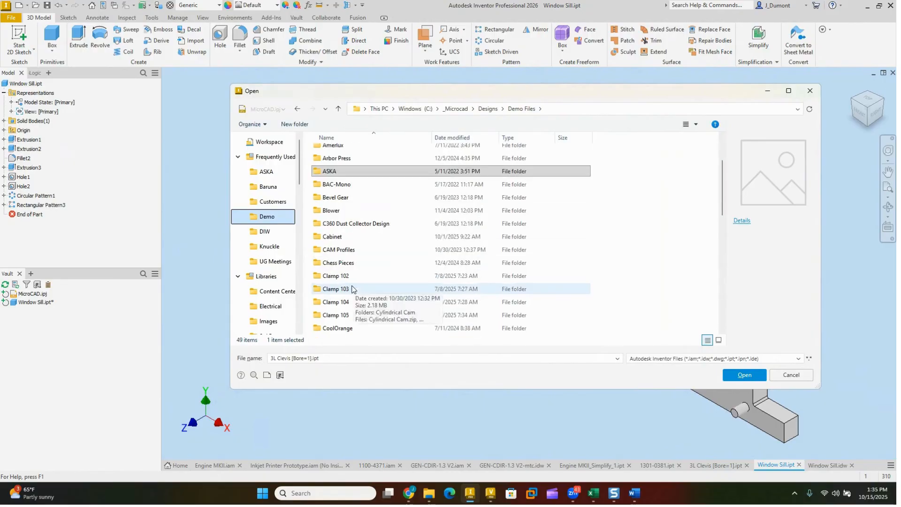
pyautogui.doubleClick(328, 242)
pyautogui.click(339, 191)
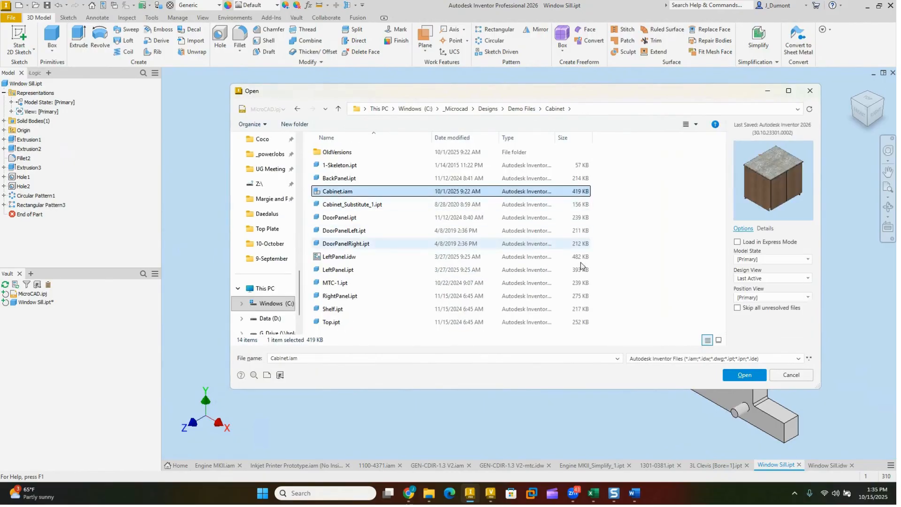
pyautogui.click(735, 375)
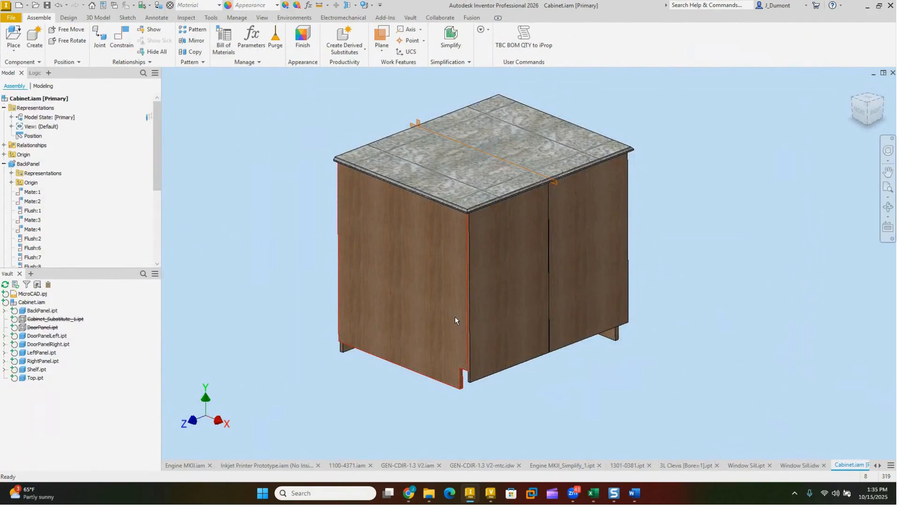
# Step: Open the cabinet assembly's parameters, collapse the model parameters and go through the cabinet height, width and depth rows
pyautogui.click(309, 7)
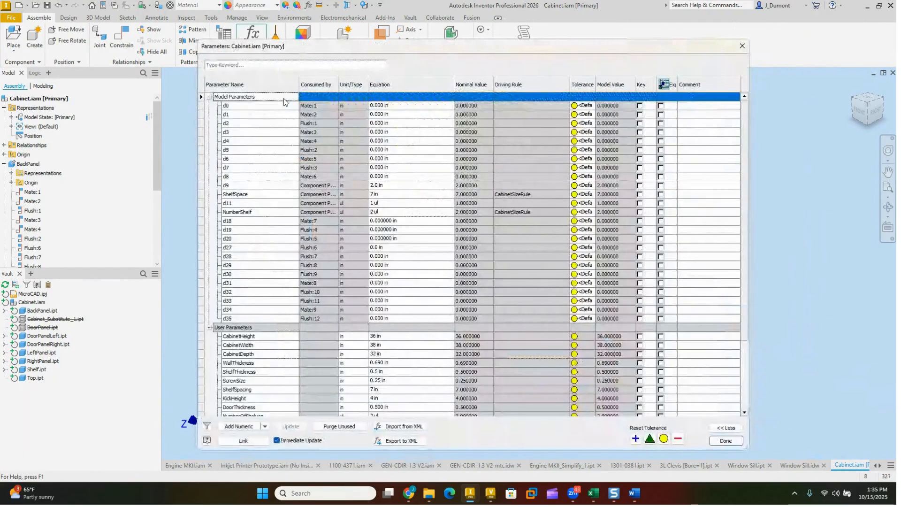
pyautogui.click(209, 97)
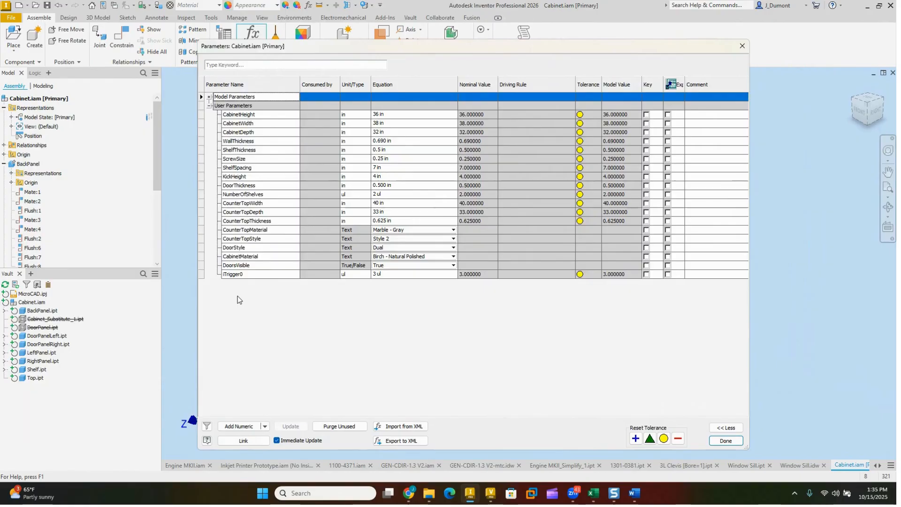
pyautogui.click(203, 114)
pyautogui.click(203, 123)
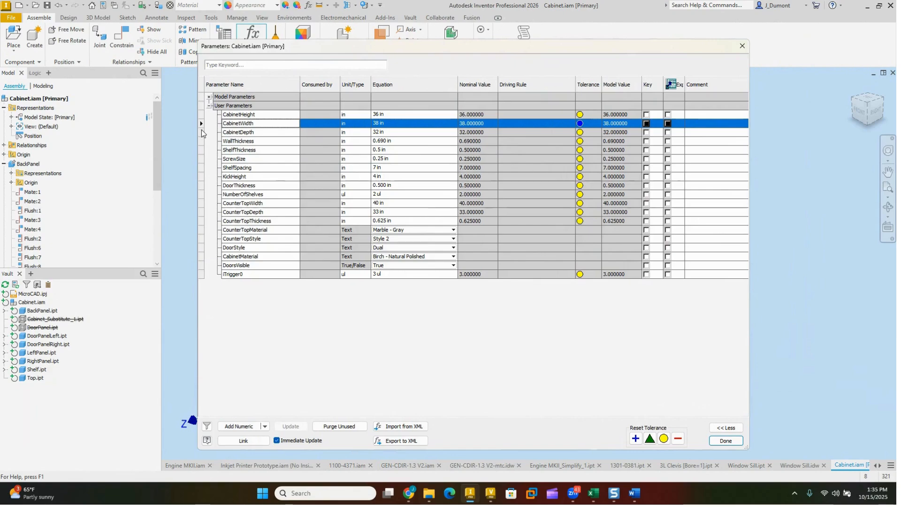
pyautogui.click(201, 129)
# Step: Add the CabinetHeight user parameter to a new parameter group named Cabinet Params
pyautogui.rightClick(231, 116)
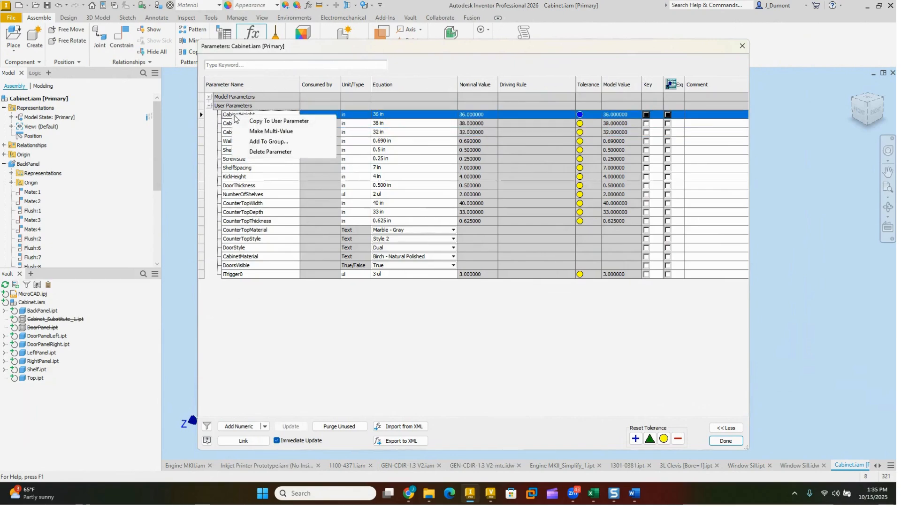
pyautogui.click(265, 142)
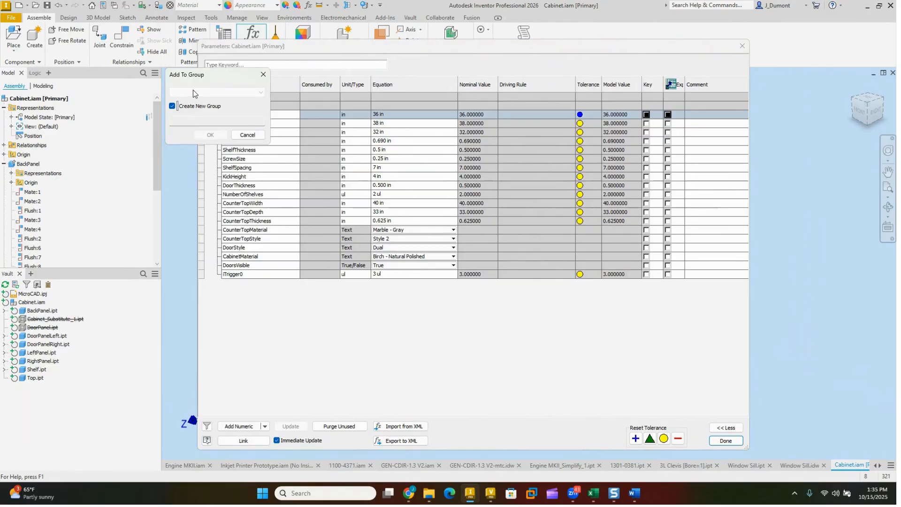
pyautogui.click(190, 118)
pyautogui.write('Cabinet Params')
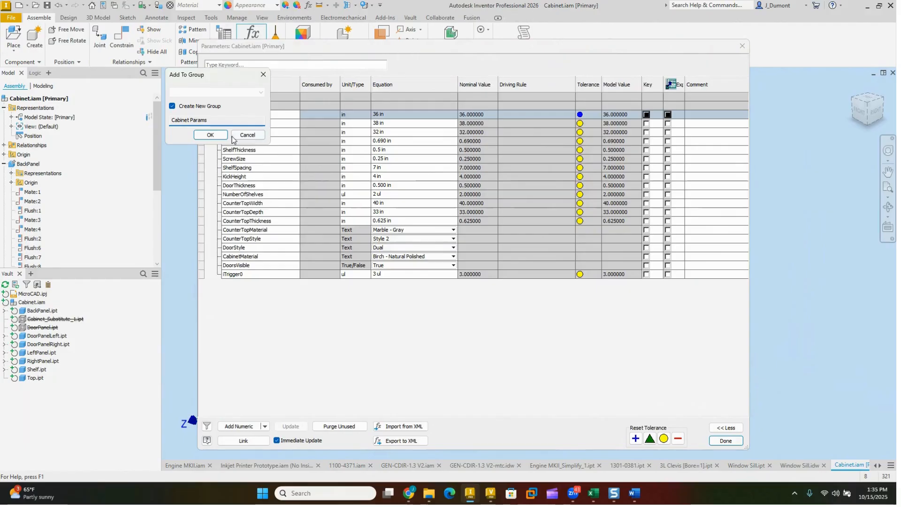
pyautogui.click(211, 135)
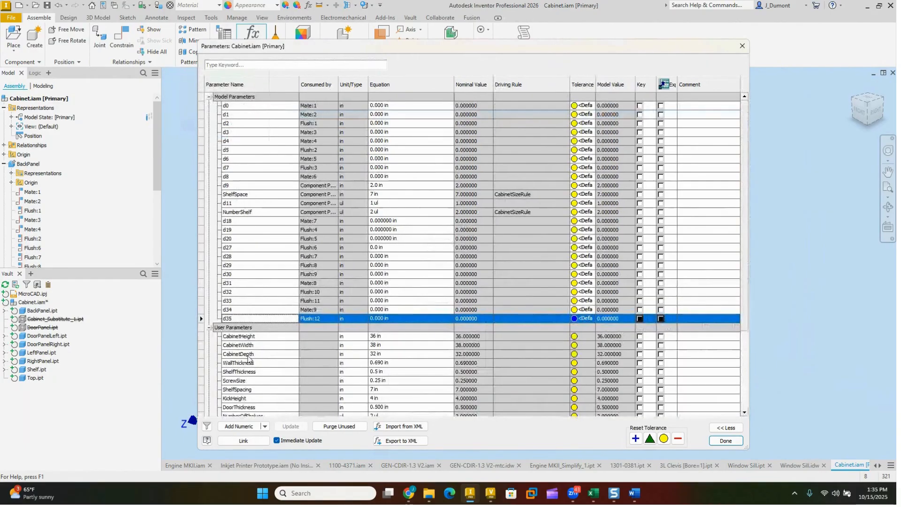
pyautogui.scroll(-4, 271, 361)
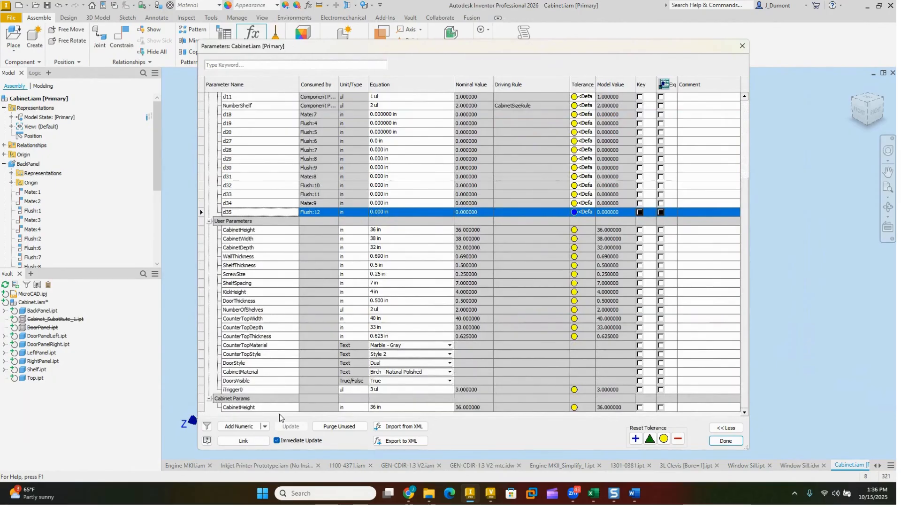
# Step: Add the CabinetWidth and CabinetDepth user parameters to the Cabinet Params group and check the group's rows
pyautogui.rightClick(237, 239)
pyautogui.click(265, 265)
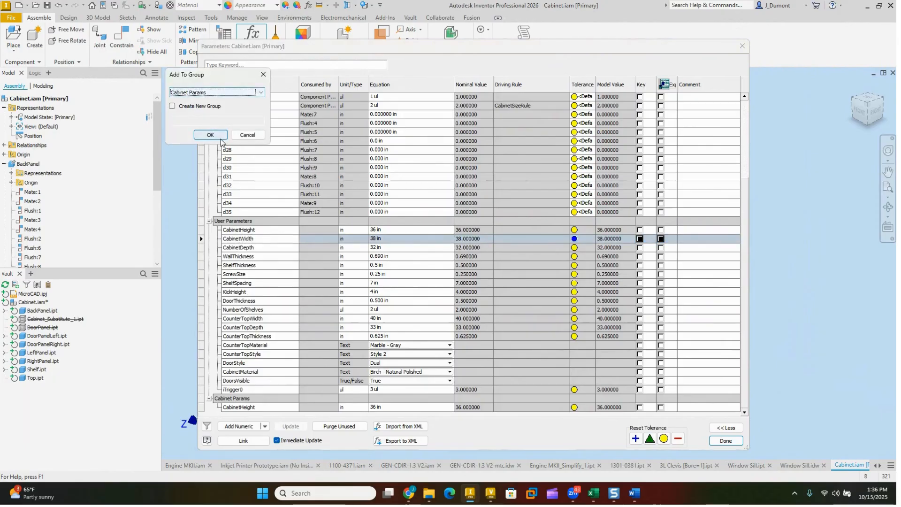
pyautogui.click(217, 135)
pyautogui.rightClick(244, 248)
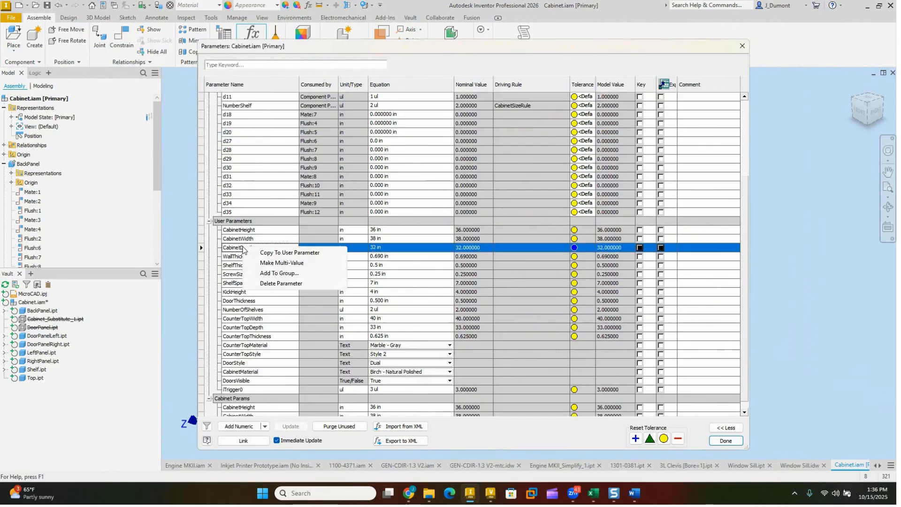
pyautogui.click(270, 274)
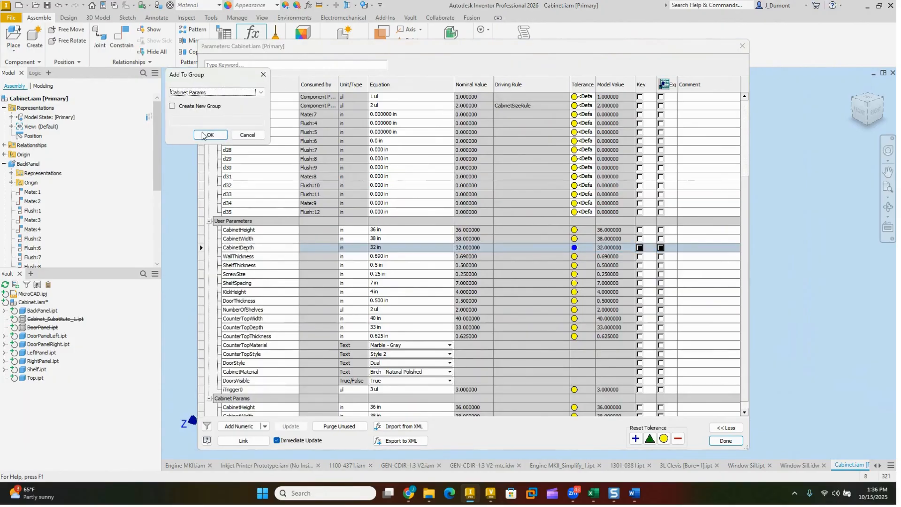
pyautogui.click(210, 135)
pyautogui.click(210, 222)
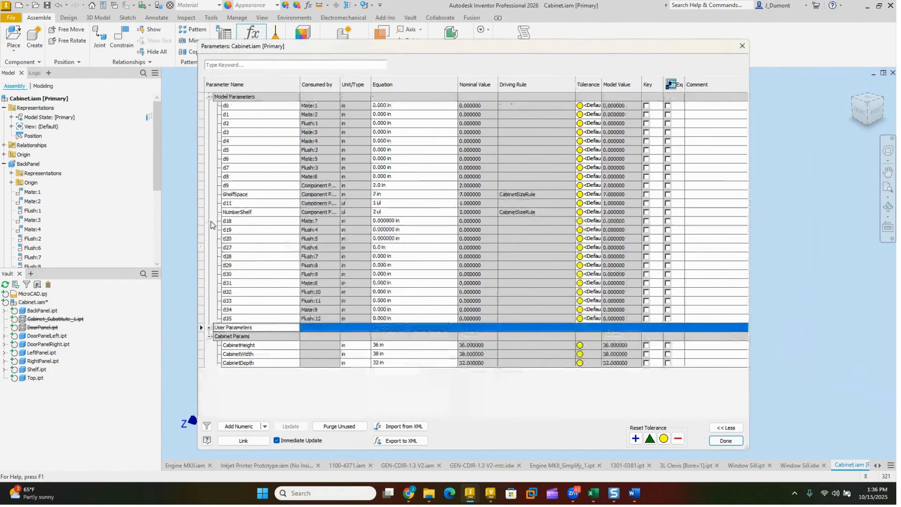
pyautogui.click(210, 328)
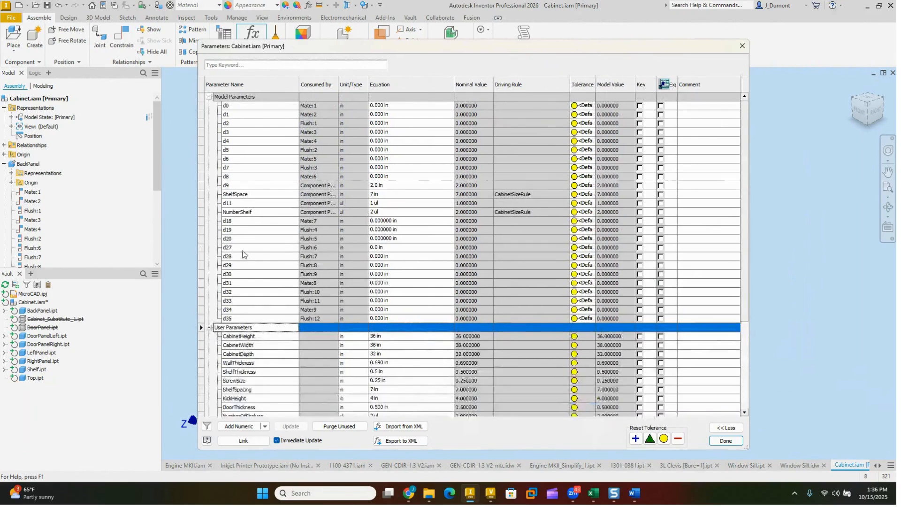
# Step: Add the CounterTopWidth user parameter to a new parameter group named Counter Top Params
pyautogui.scroll(-4, 256, 315)
pyautogui.scroll(-1, 270, 378)
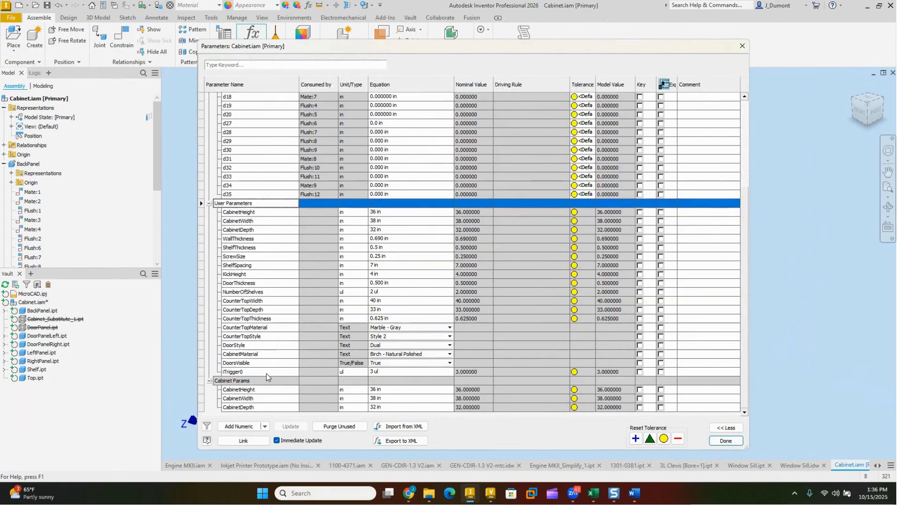
pyautogui.rightClick(236, 302)
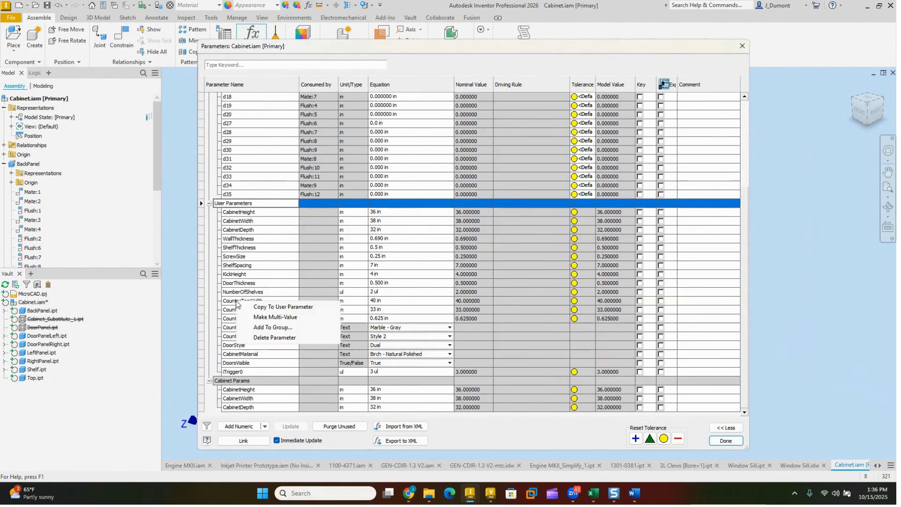
pyautogui.click(249, 327)
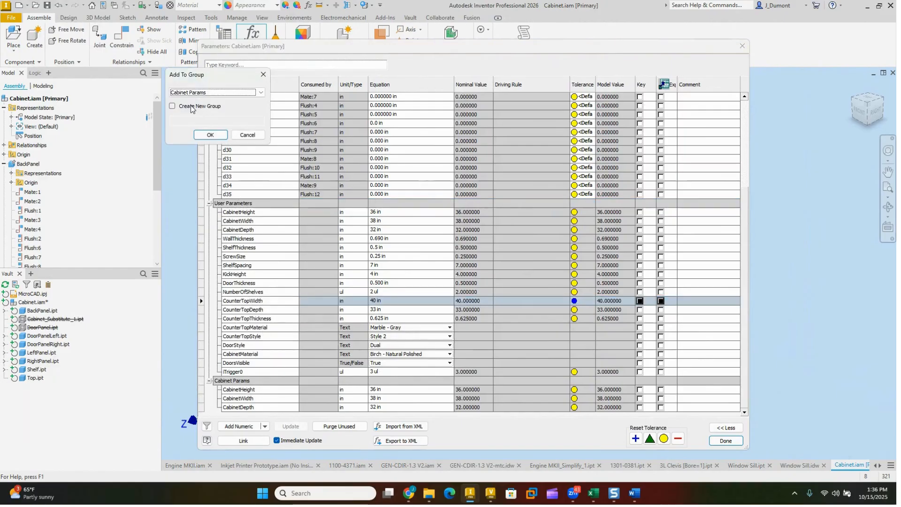
pyautogui.click(171, 107)
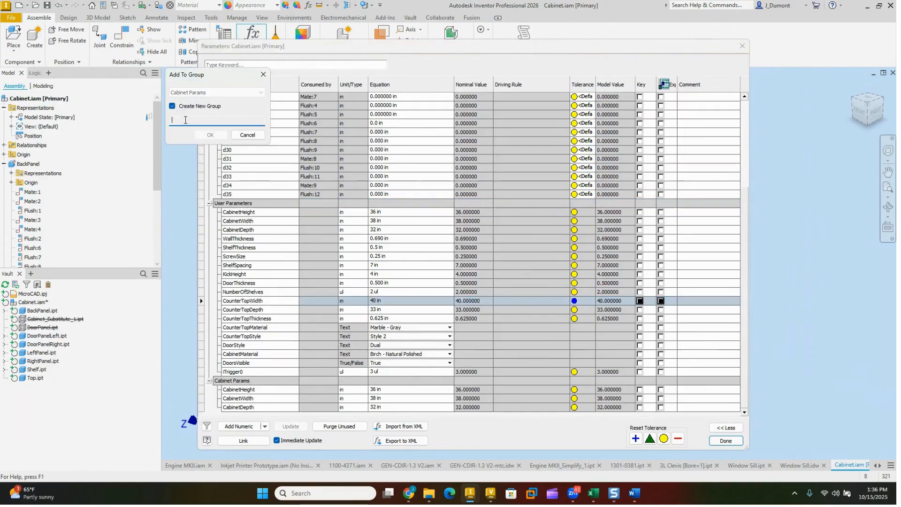
pyautogui.write('Counter Top Params')
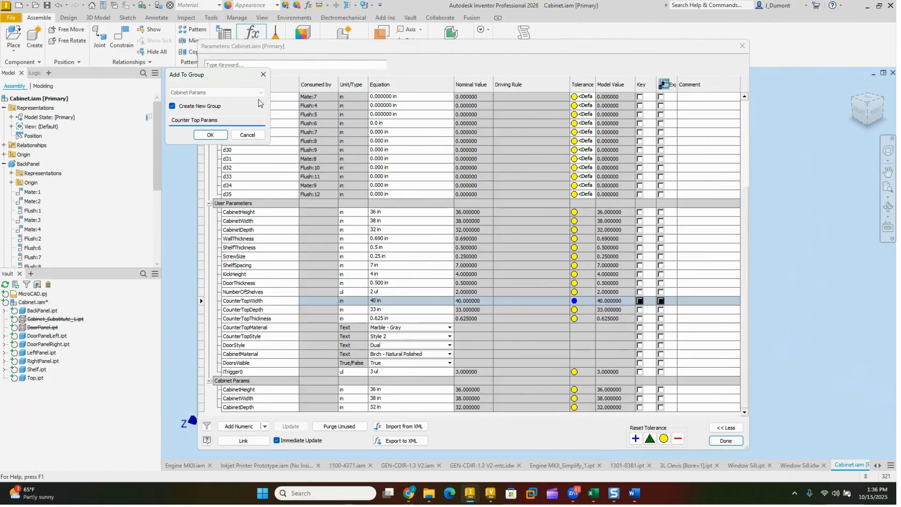
pyautogui.click(209, 136)
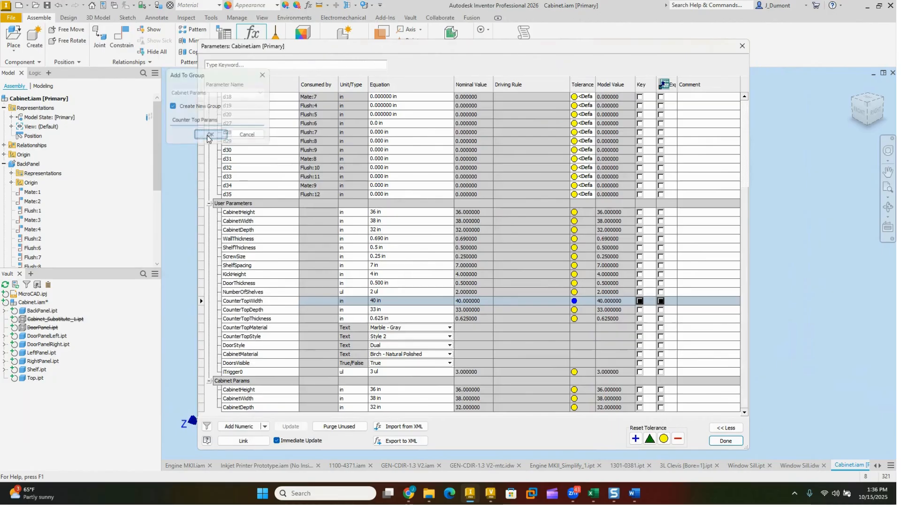
# Step: Add the CounterTopDepth user parameter to the Cabinet Params group
pyautogui.scroll(-1, 265, 320)
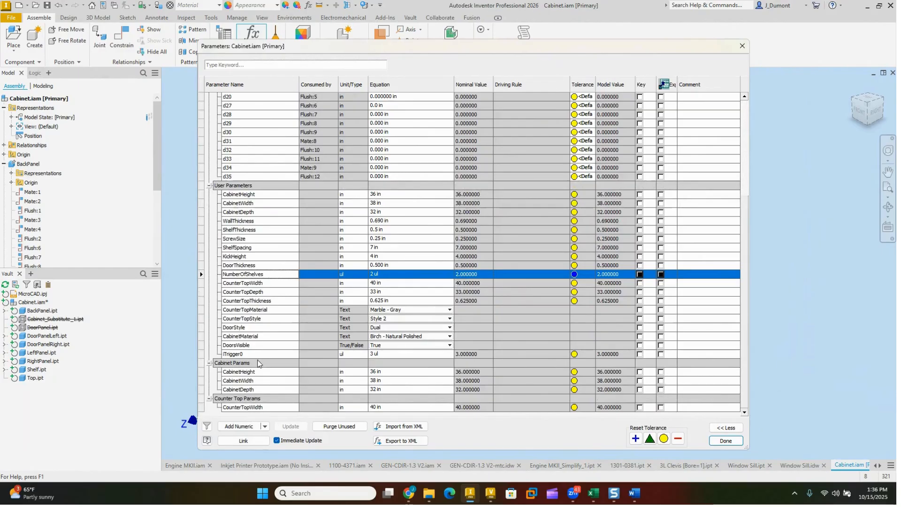
pyautogui.rightClick(248, 292)
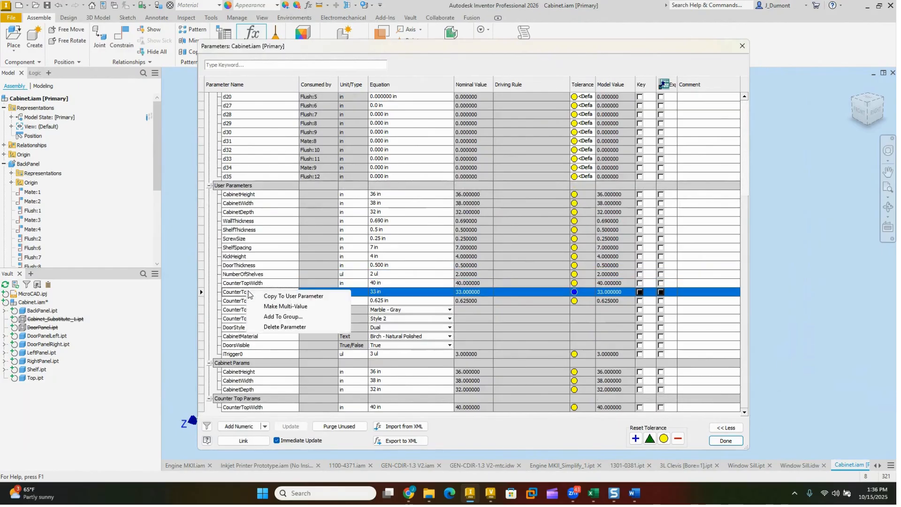
pyautogui.click(276, 317)
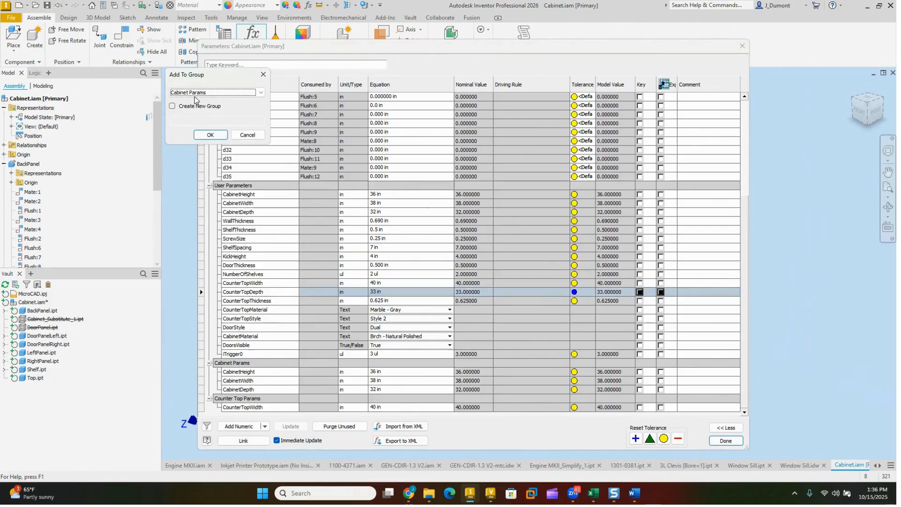
pyautogui.click(211, 135)
pyautogui.scroll(-1, 339, 353)
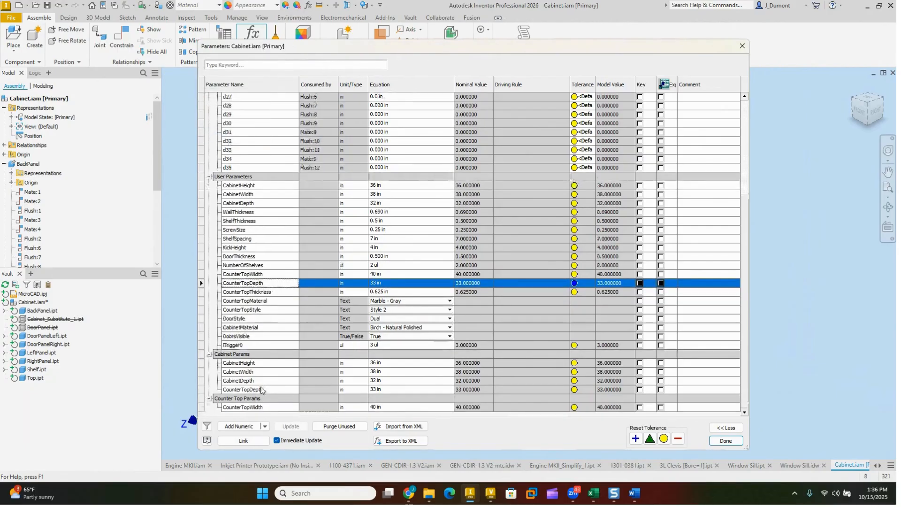
# Step: Add the CounterTopDepth parameter listed under Cabinet Params to the Counter Top Params group
pyautogui.rightClick(252, 391)
pyautogui.click(288, 416)
pyautogui.click(221, 93)
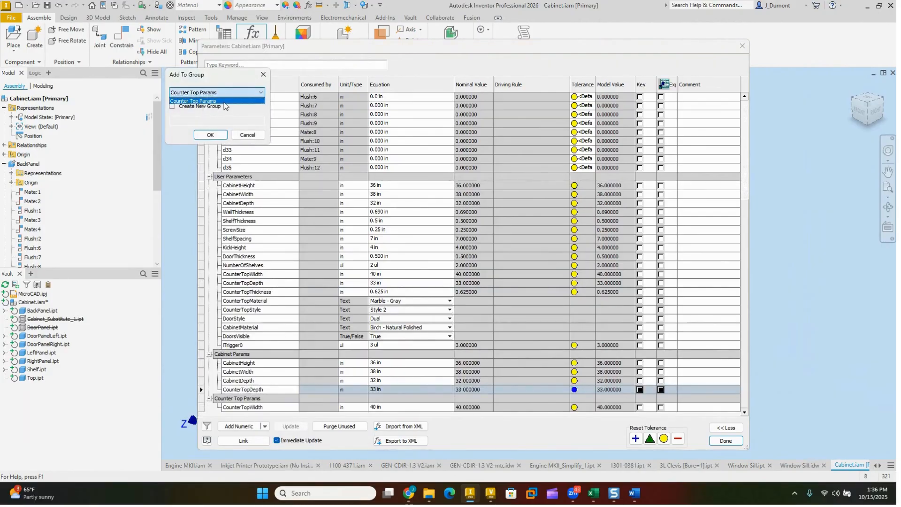
pyautogui.click(221, 101)
pyautogui.click(210, 136)
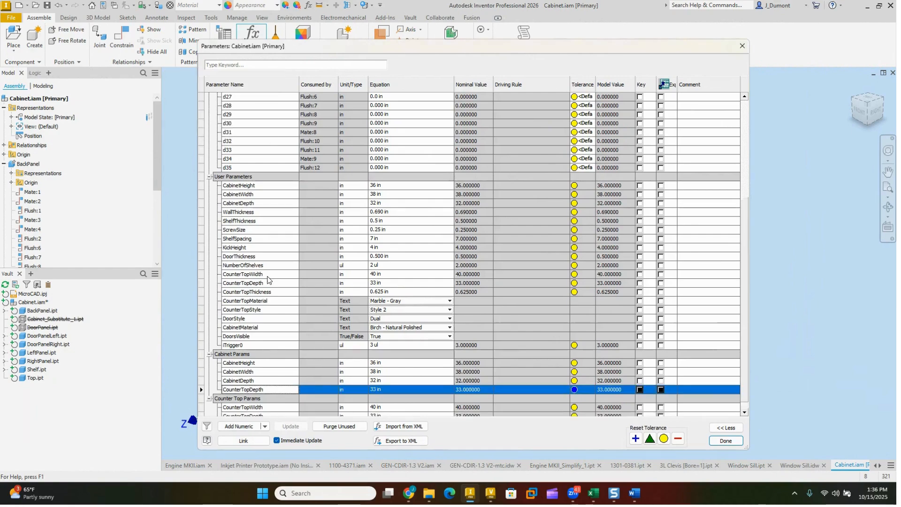
# Step: Remove CounterTopDepth from the Cabinet Params group without deleting the parameter, and collapse that group
pyautogui.scroll(-1, 258, 399)
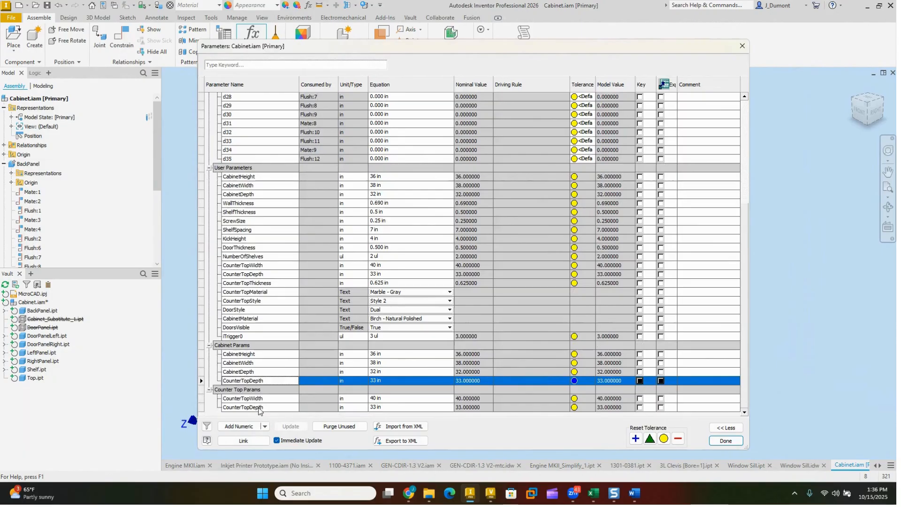
pyautogui.rightClick(254, 384)
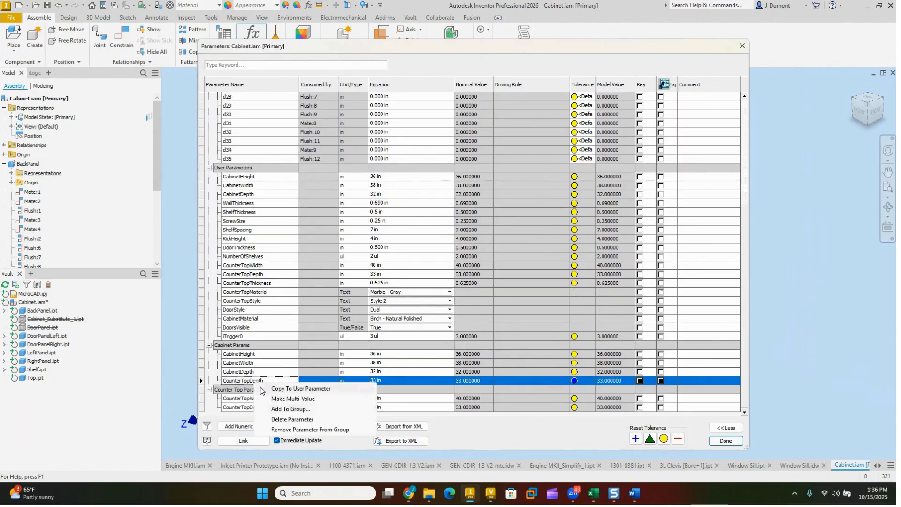
pyautogui.click(297, 429)
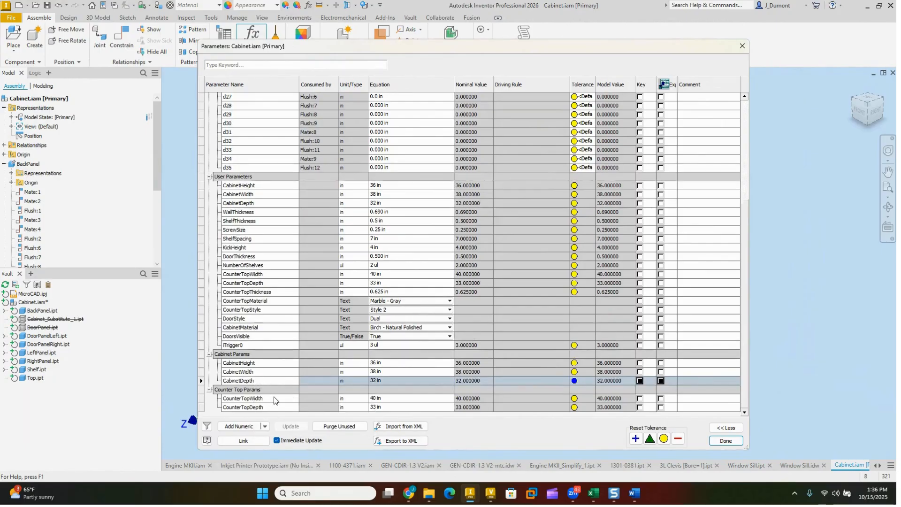
pyautogui.click(209, 354)
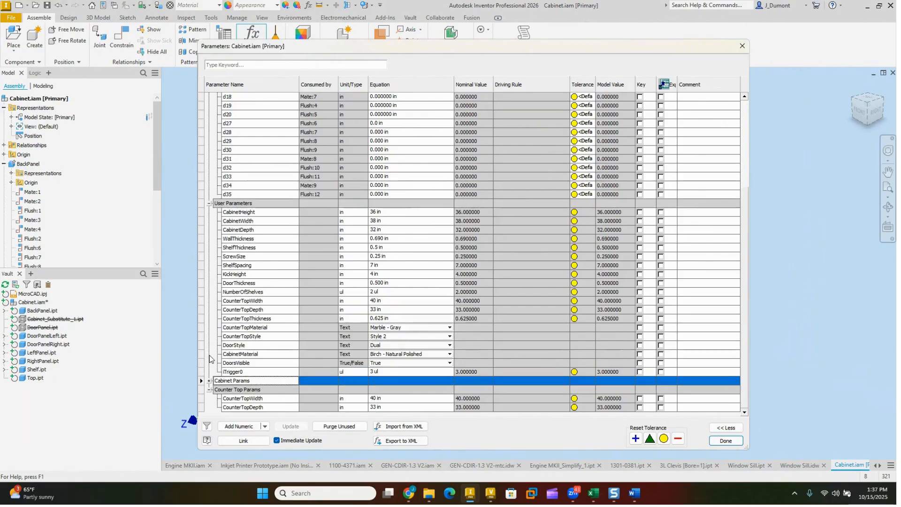
# Step: Add the CounterTopThickness user parameter to the Counter Top Params group
pyautogui.rightClick(254, 319)
pyautogui.click(284, 346)
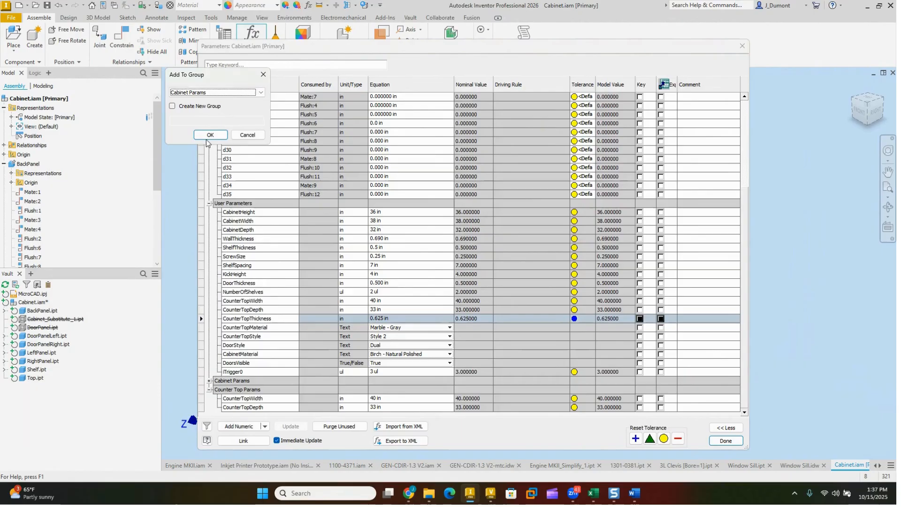
pyautogui.click(215, 93)
pyautogui.click(206, 107)
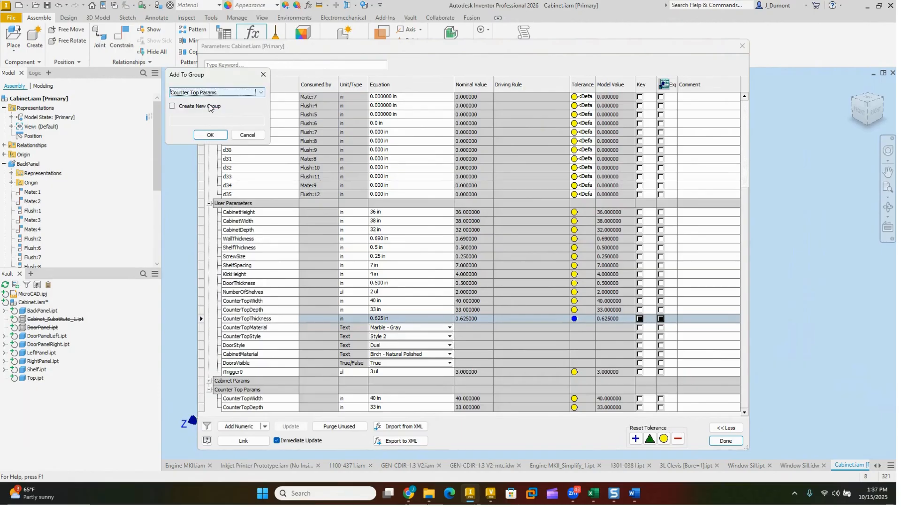
pyautogui.click(209, 135)
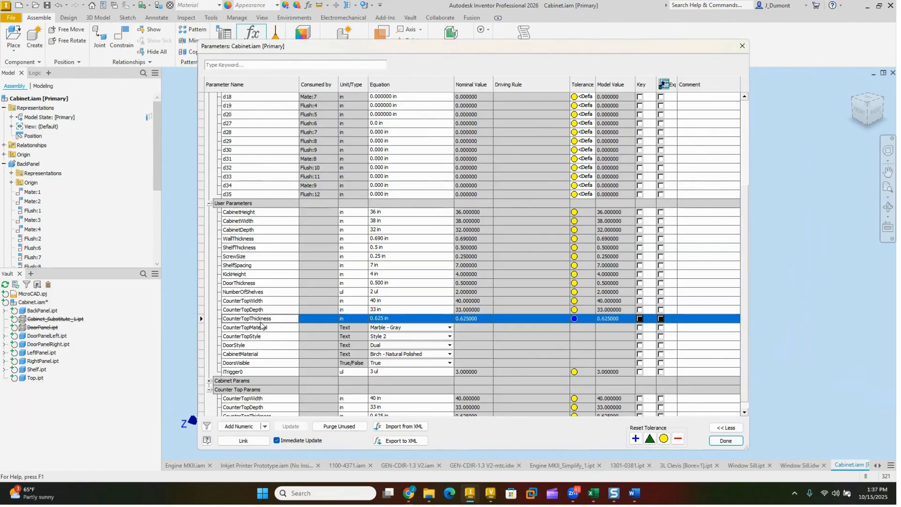
# Step: Add the CounterTopMaterial text parameter to the Counter Top Params group
pyautogui.scroll(-1, 264, 362)
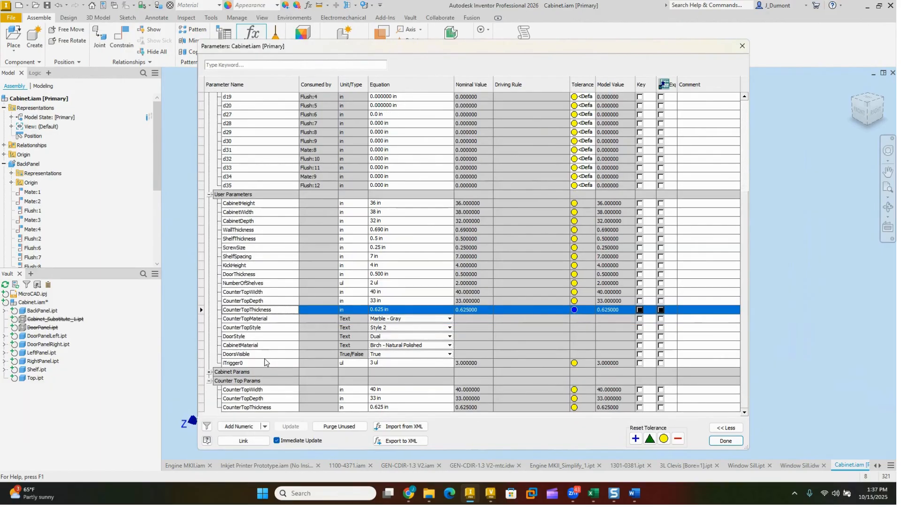
pyautogui.rightClick(258, 319)
pyautogui.click(295, 344)
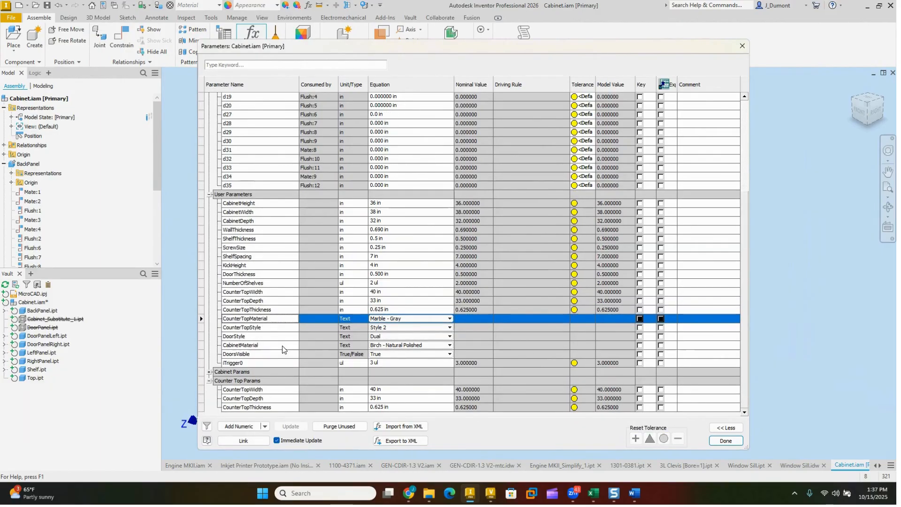
pyautogui.click(242, 94)
pyautogui.click(220, 113)
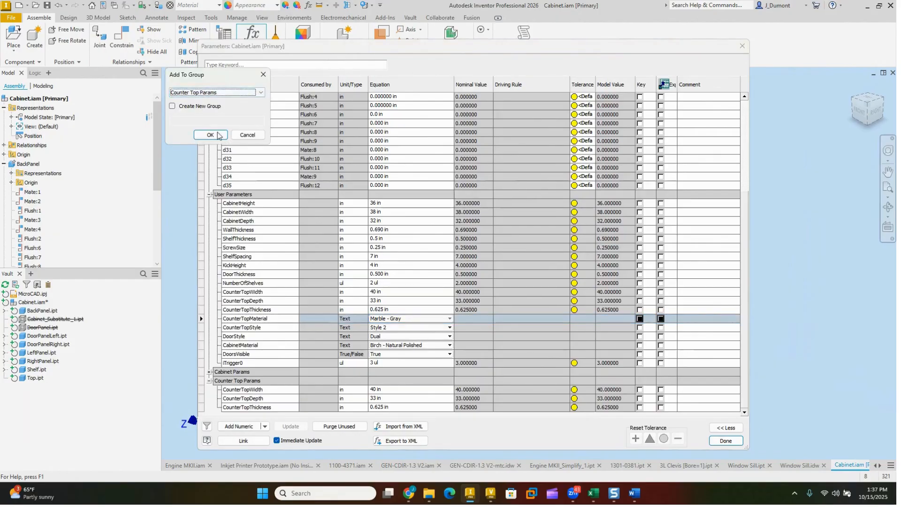
pyautogui.click(210, 135)
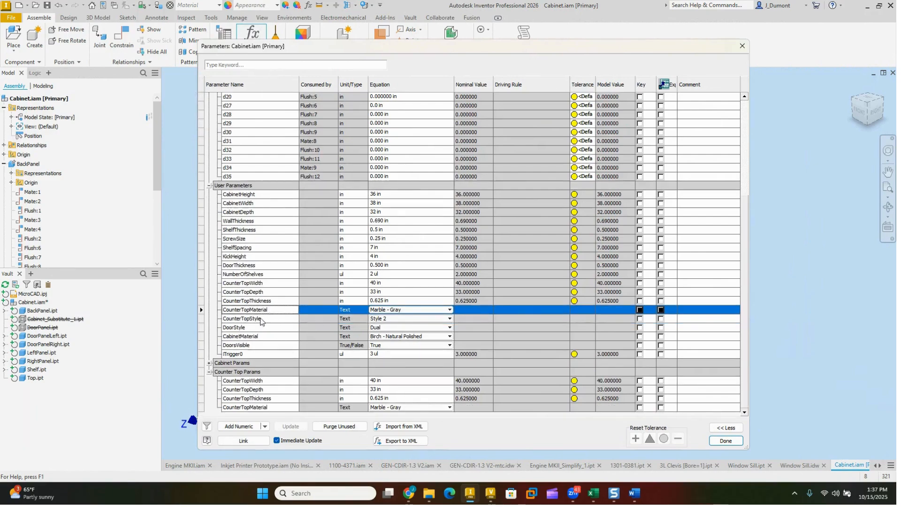
# Step: Add the CounterTopStyle text parameter to the Counter Top Params group
pyautogui.rightClick(263, 320)
pyautogui.click(283, 346)
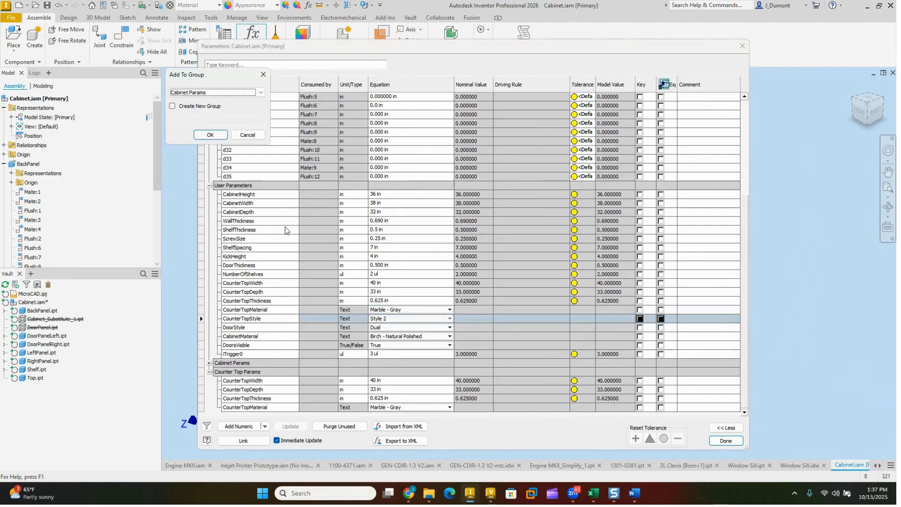
pyautogui.click(219, 93)
pyautogui.click(218, 109)
pyautogui.click(210, 135)
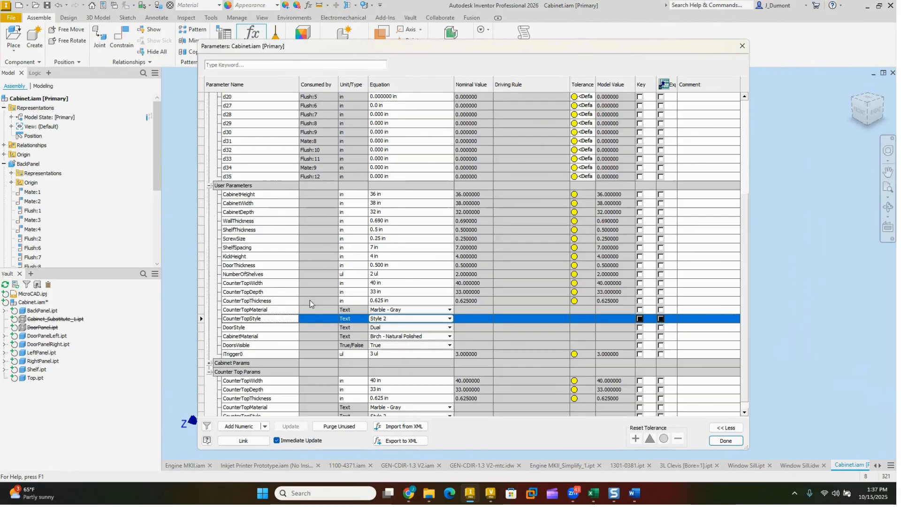
# Step: Collapse the model and user parameters, leaving only the Cabinet Params and Counter Top Params groups expanded for review
pyautogui.click(209, 185)
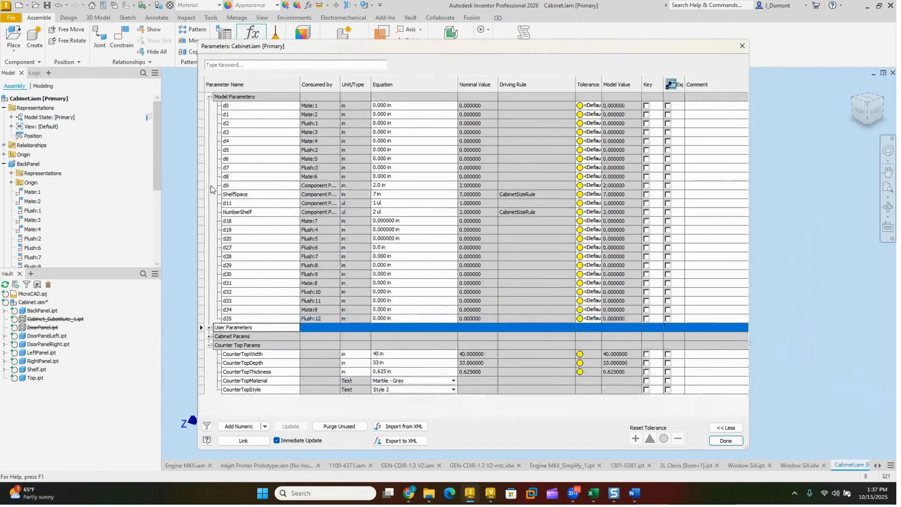
pyautogui.click(208, 346)
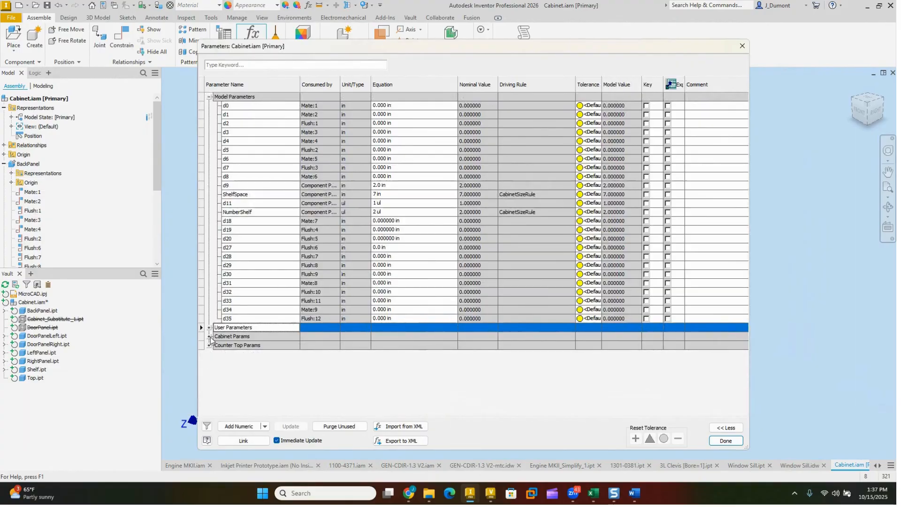
pyautogui.click(210, 336)
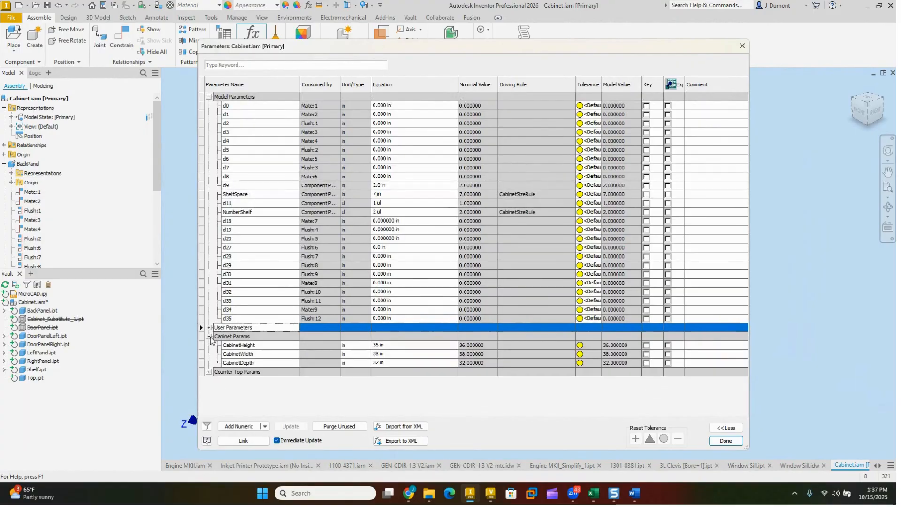
pyautogui.click(209, 372)
pyautogui.click(209, 97)
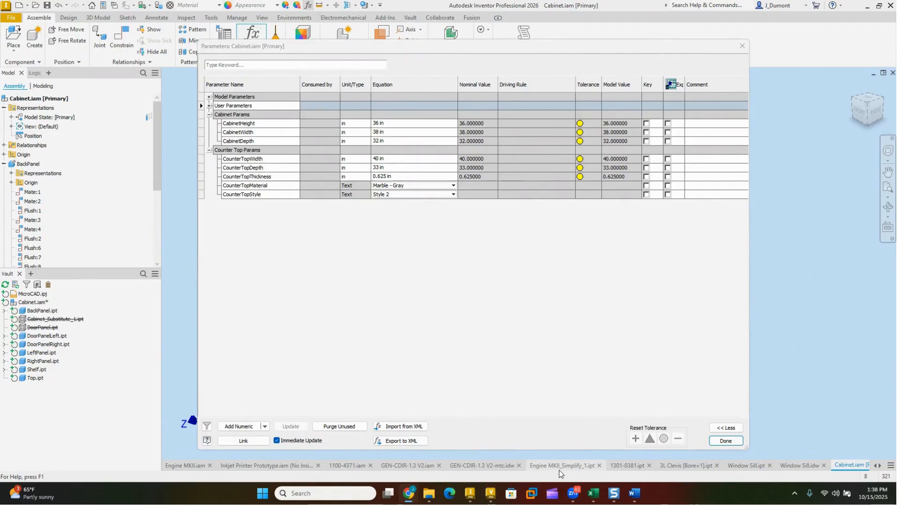
pyautogui.moveTo(559, 470)
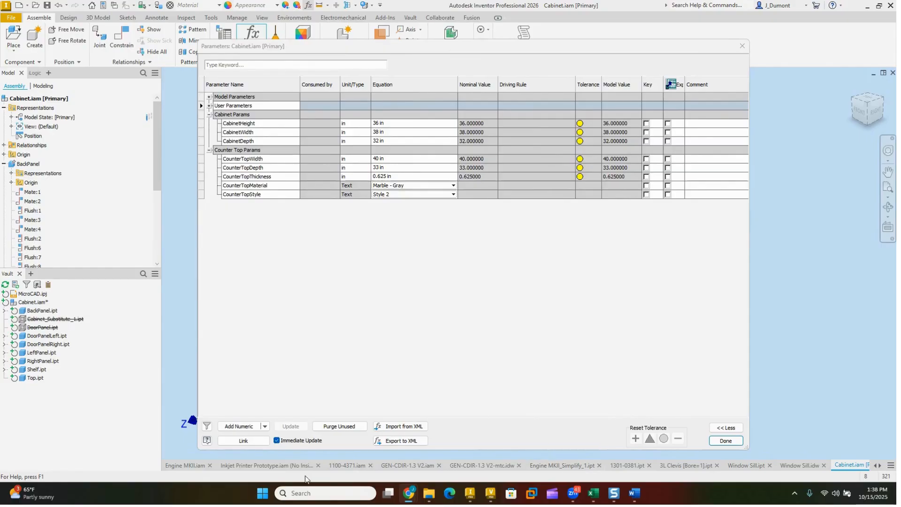
# Step: Switch to the Window Sill.ipt part, closing the cabinet parameters, and delete its rectangular pattern of holes
pyautogui.click(755, 466)
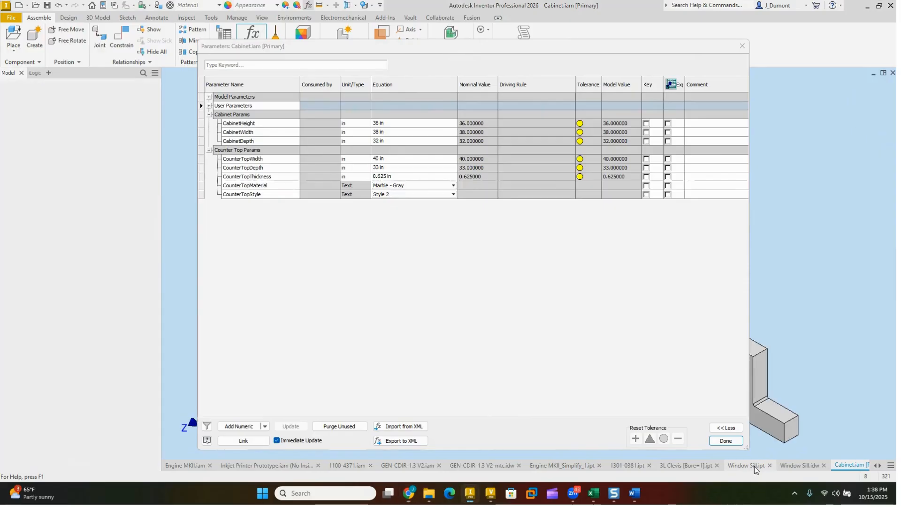
pyautogui.click(737, 443)
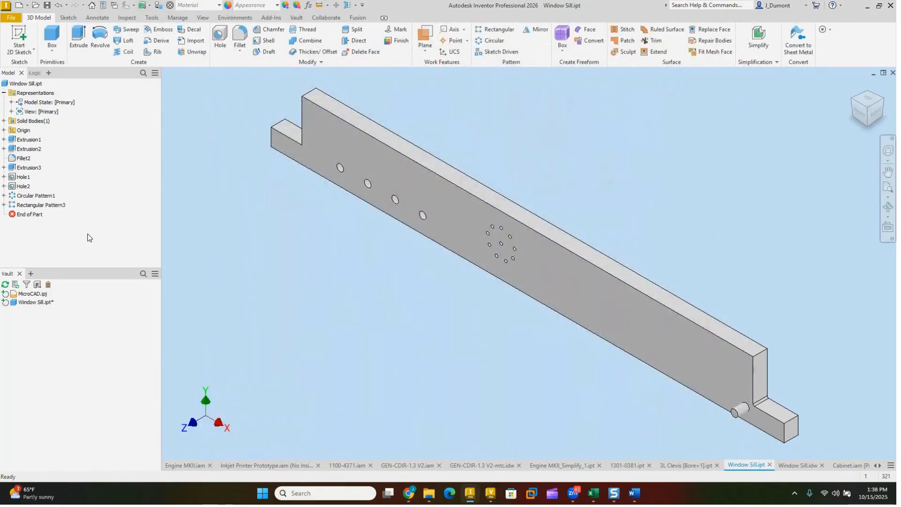
pyautogui.rightClick(47, 206)
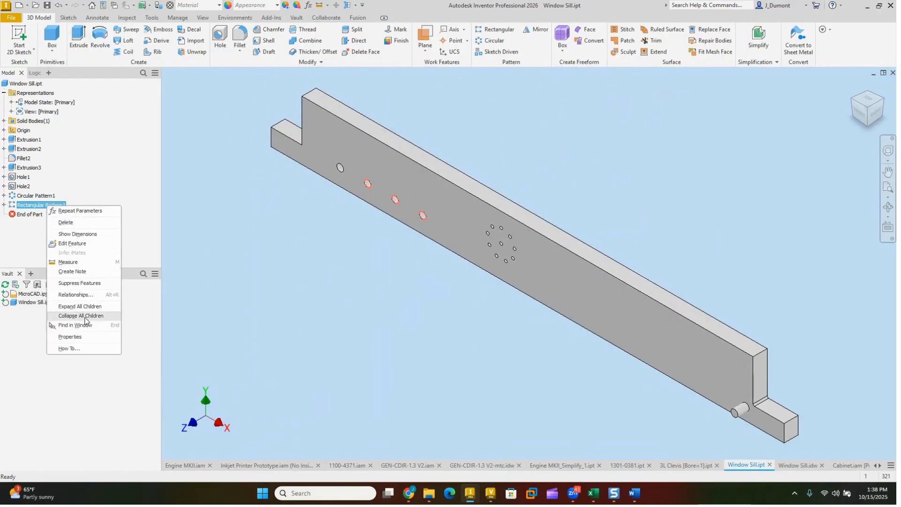
pyautogui.click(87, 221)
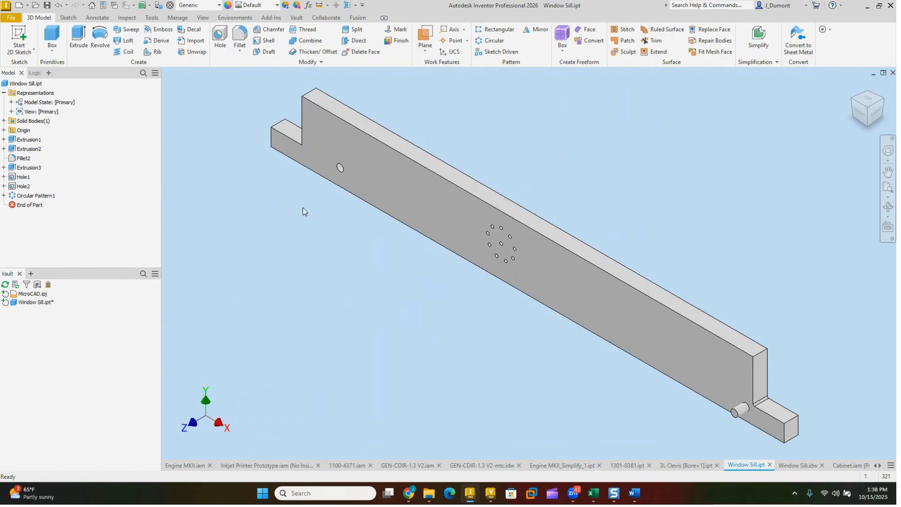
# Step: Set up a rectangular pattern of the remaining large hole along the X axis with 5 instances spaced 1.9375 in apart
pyautogui.scroll(4, 312, 199)
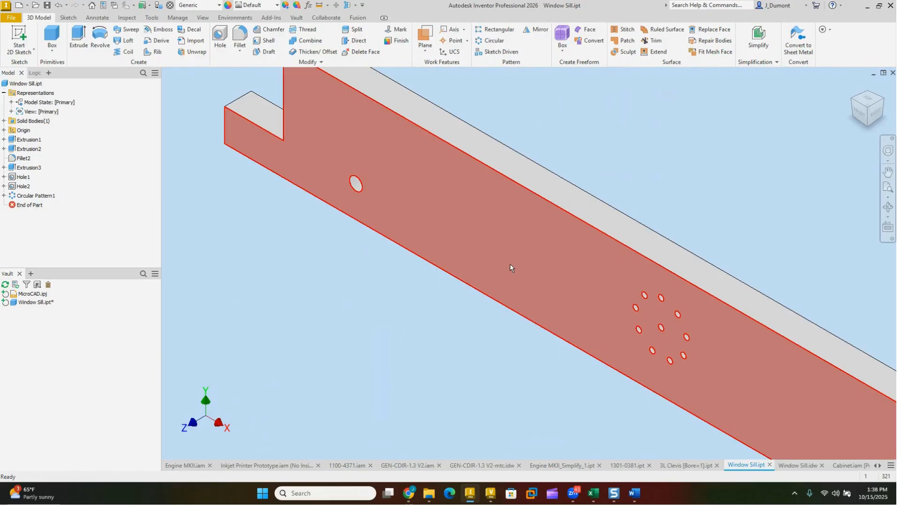
pyautogui.click(489, 31)
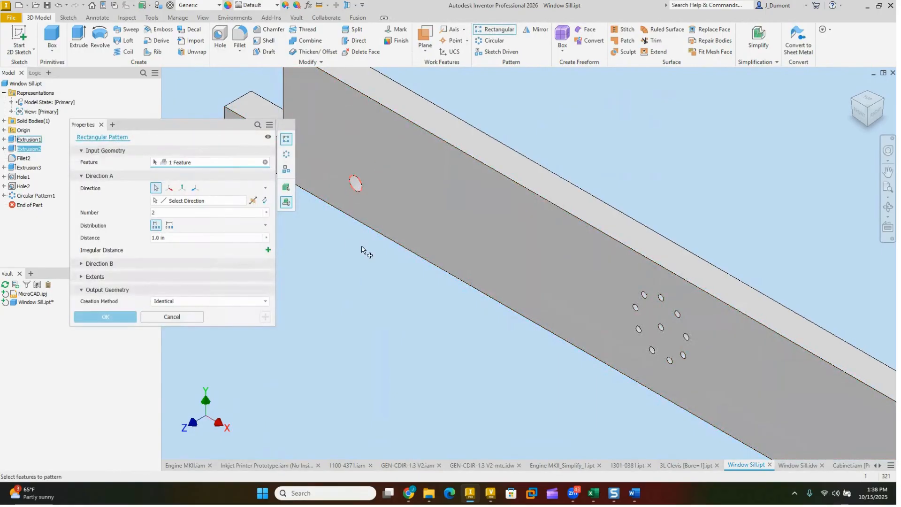
pyautogui.click(169, 188)
pyautogui.doubleClick(184, 217)
pyautogui.write('5')
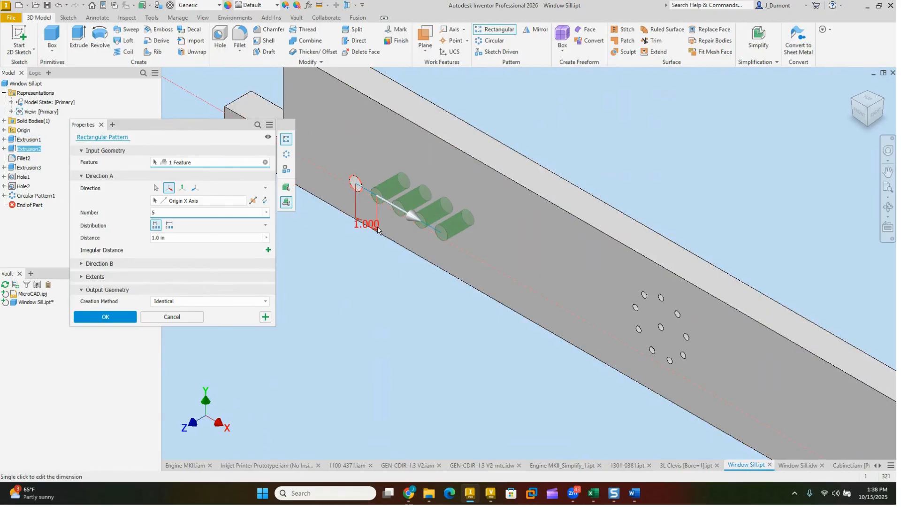
pyautogui.moveTo(413, 220); pyautogui.dragTo(430, 236)
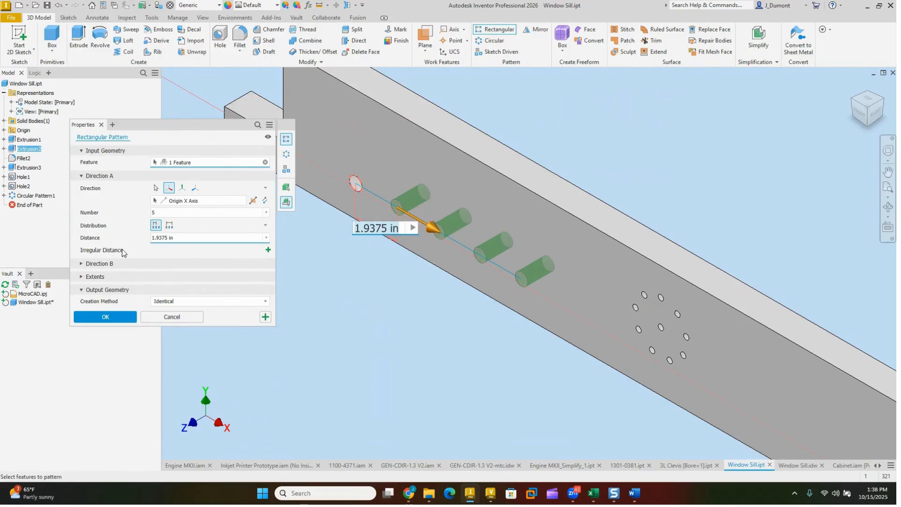
# Step: Give the third hole of the pattern an irregular distance of 1 in from the preceding hole
pyautogui.click(268, 250)
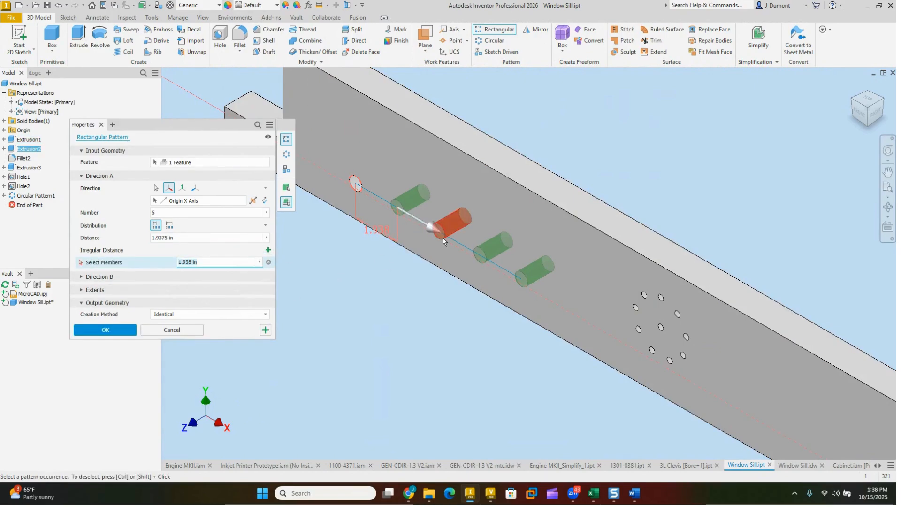
pyautogui.click(451, 223)
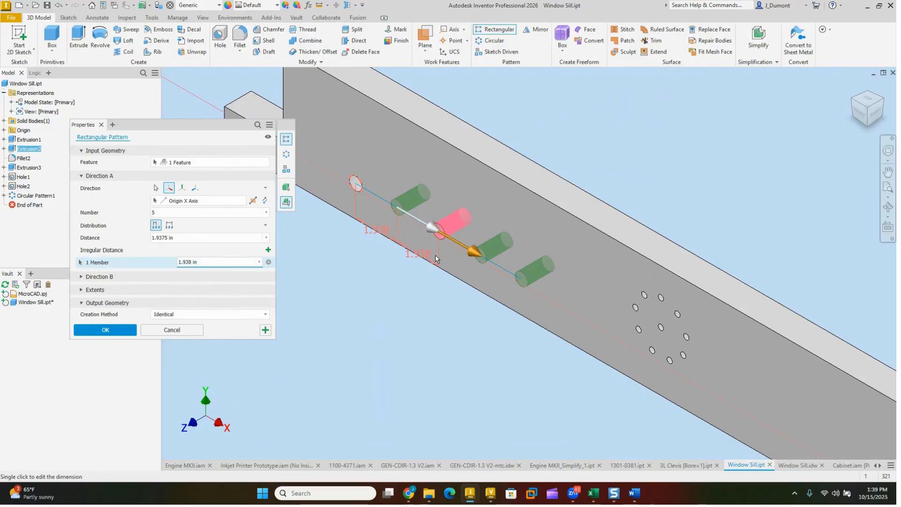
pyautogui.moveTo(199, 263); pyautogui.dragTo(164, 260)
pyautogui.write('1')
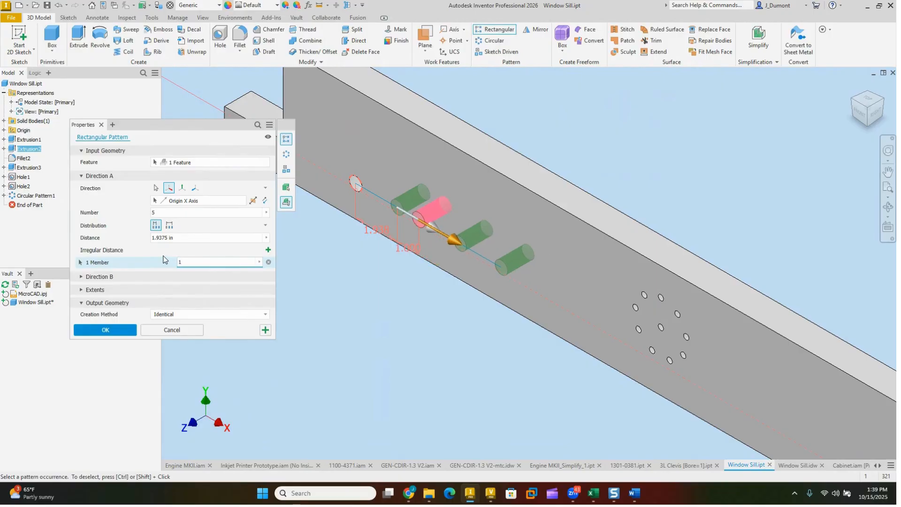
# Step: Give the fifth hole an irregular distance of 3 in and create the rectangular pattern
pyautogui.click(268, 250)
pyautogui.click(508, 266)
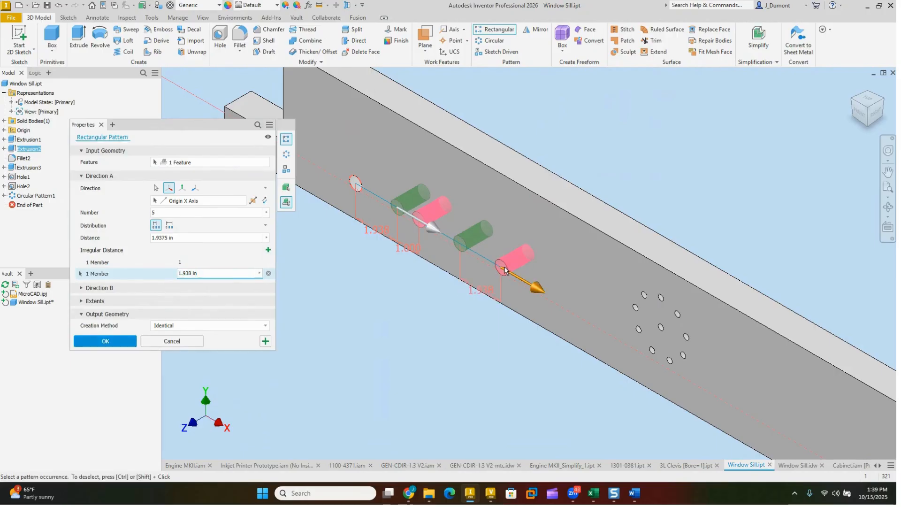
pyautogui.write('3')
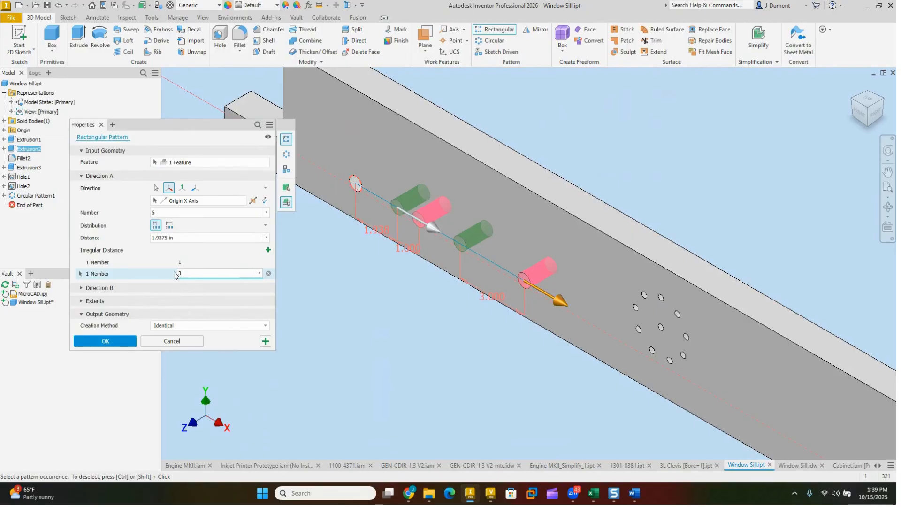
pyautogui.click(106, 342)
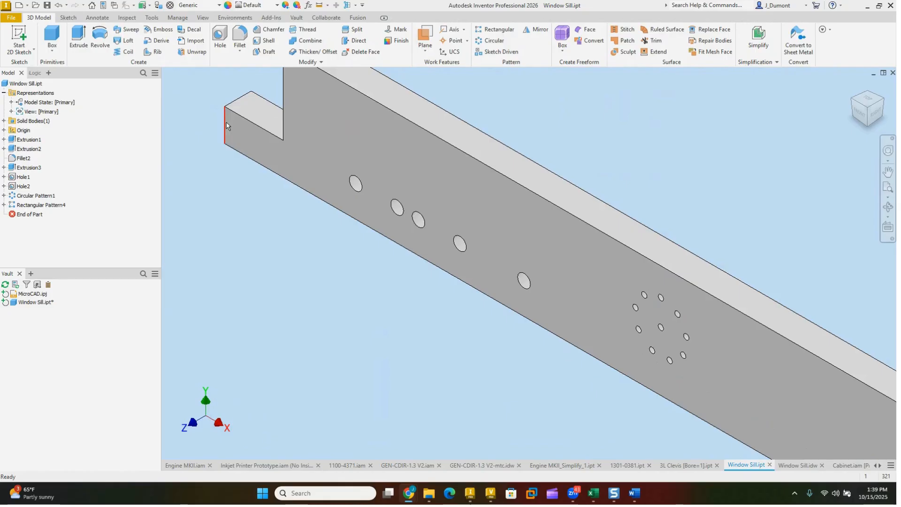
# Step: Copy the Window Sill part into the GEN-CDIR-1.3 V2 assembly and place it beneath the front of the desk
pyautogui.rightClick(21, 83)
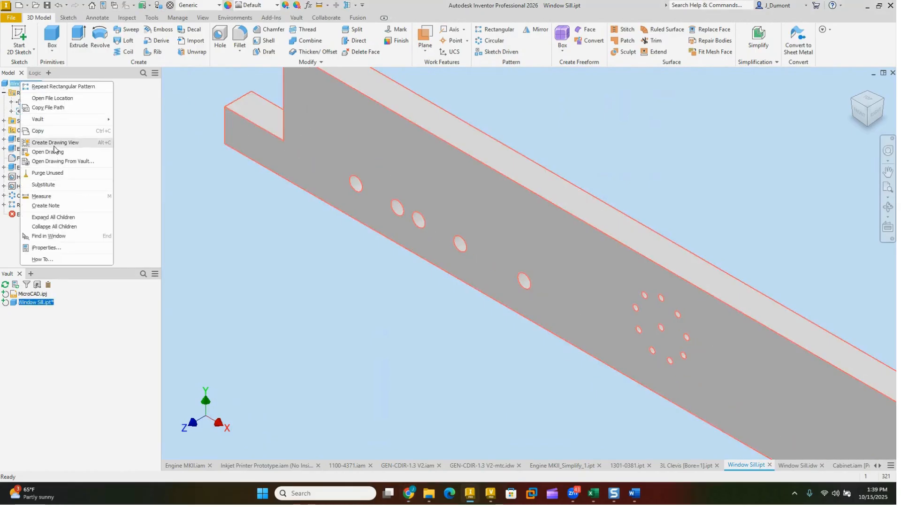
pyautogui.click(41, 131)
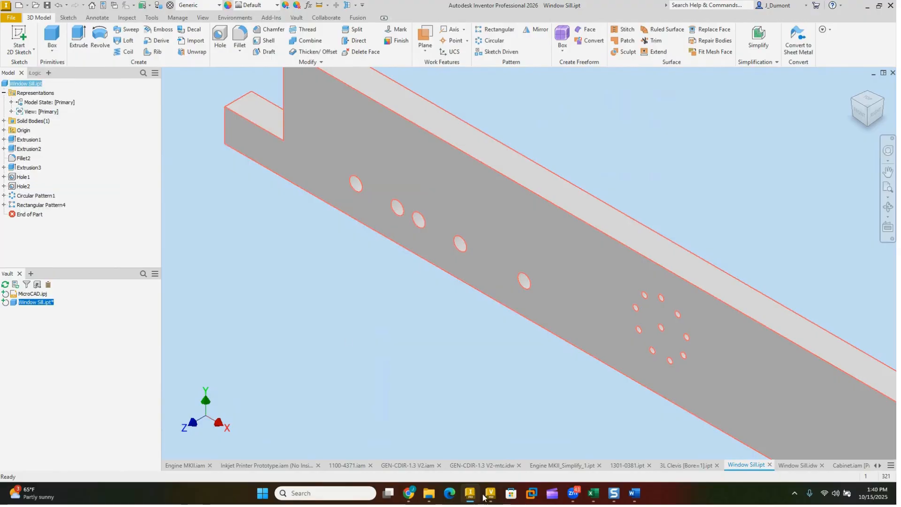
pyautogui.rightClick(457, 388)
pyautogui.click(434, 161)
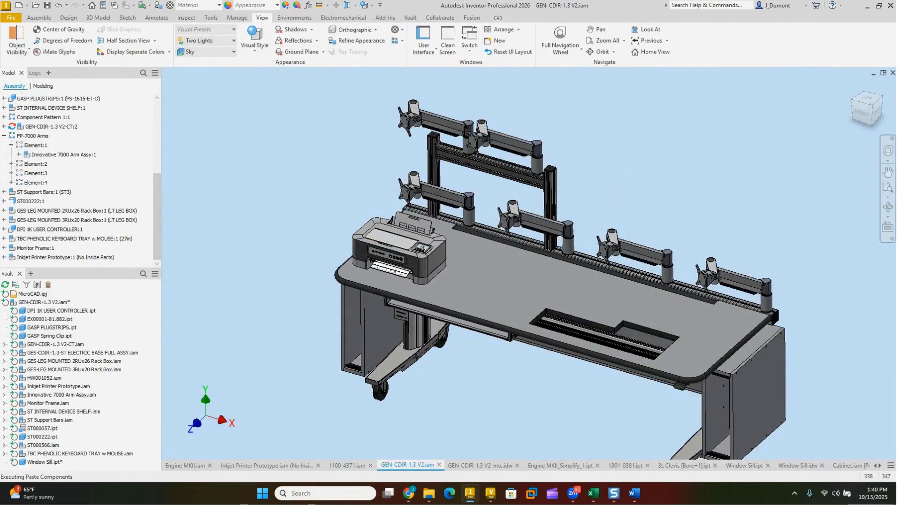
pyautogui.moveTo(442, 387); pyautogui.dragTo(525, 389)
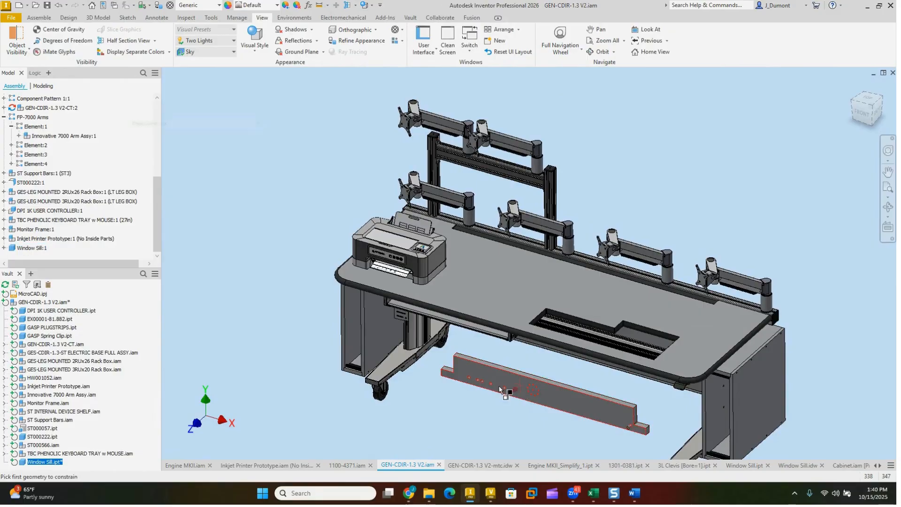
# Step: Mate the window sill's back face to the desk's top surface with zero offset and slide the sill across the desktop
pyautogui.scroll(5, 504, 383)
pyautogui.press('c')
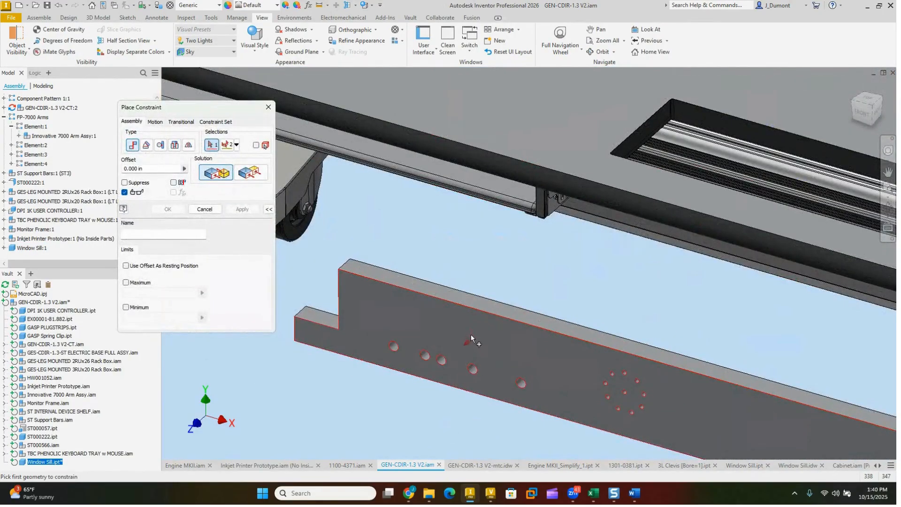
pyautogui.moveTo(471, 334)
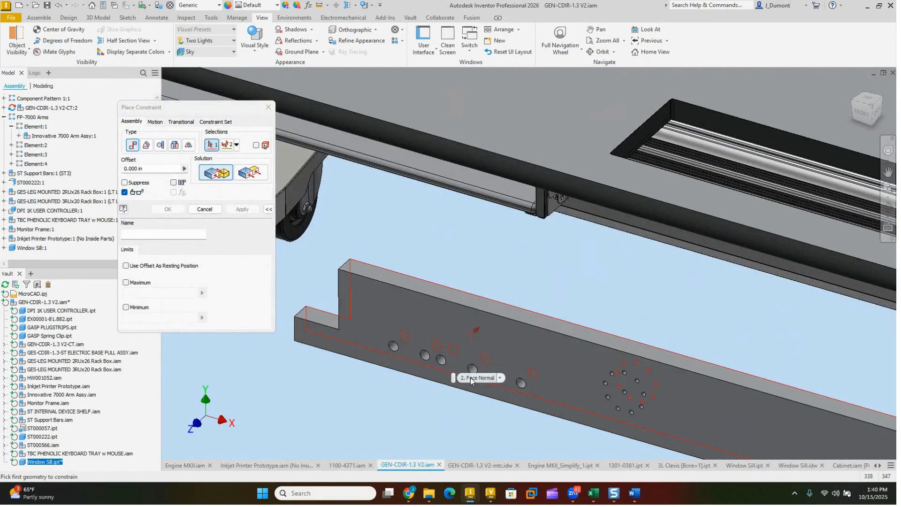
pyautogui.click(471, 381)
pyautogui.click(503, 174)
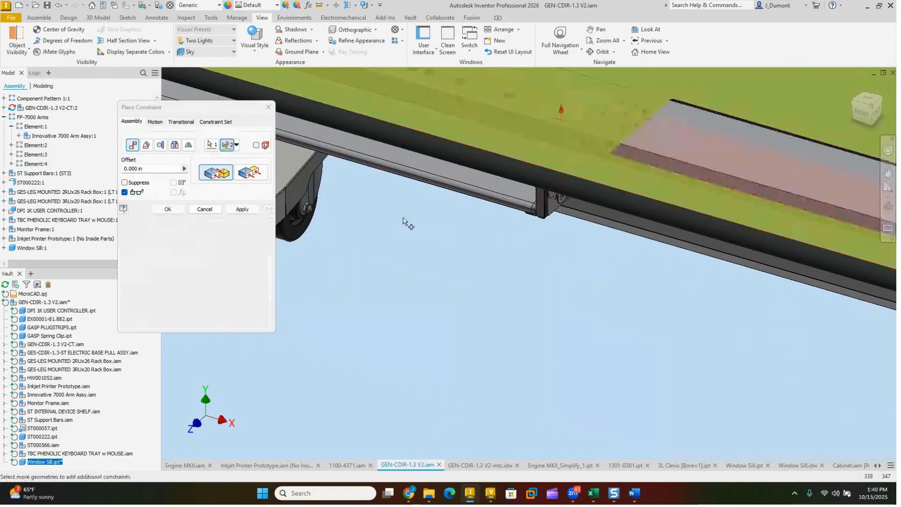
pyautogui.click(168, 209)
pyautogui.scroll(2, 457, 298)
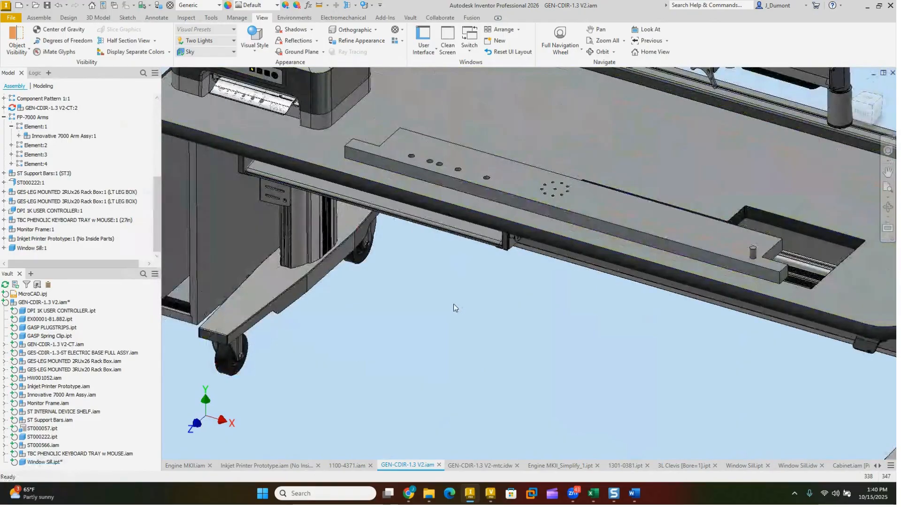
pyautogui.moveTo(538, 172); pyautogui.dragTo(559, 182)
pyautogui.scroll(-3, 559, 182)
pyautogui.scroll(-1, 561, 262)
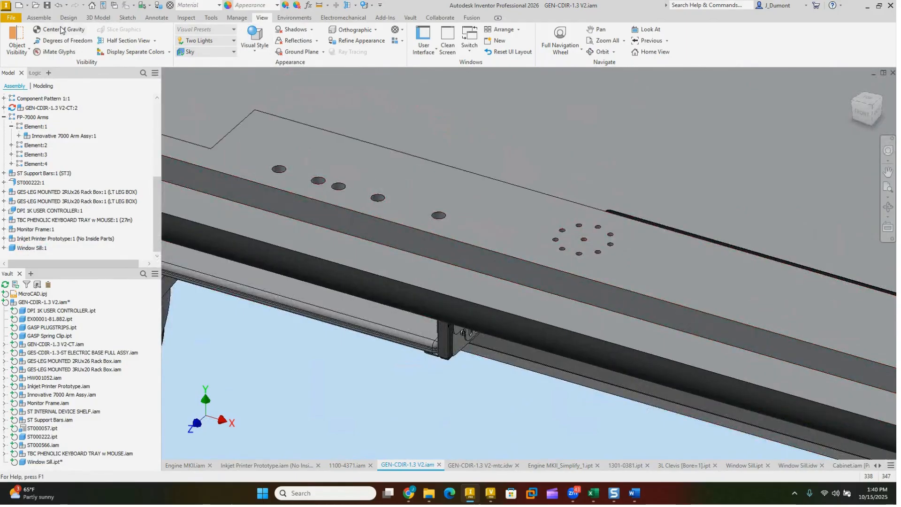
pyautogui.click(77, 19)
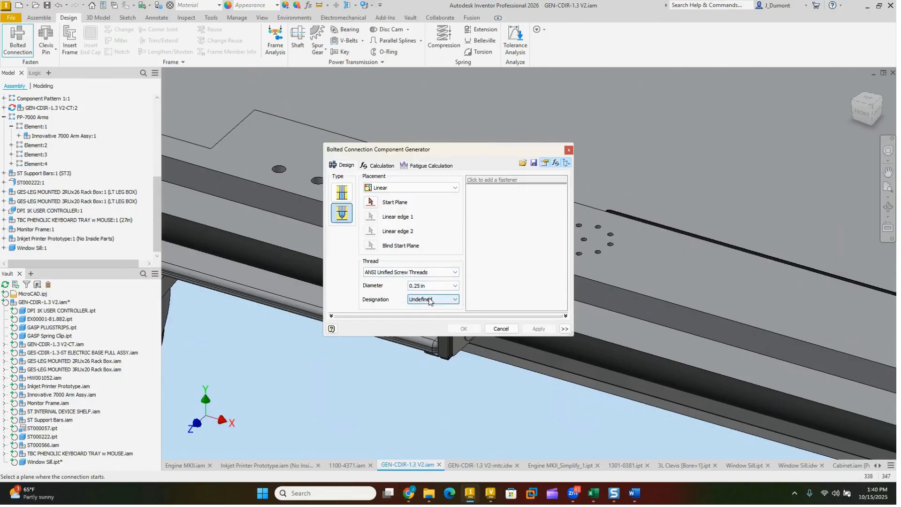
pyautogui.click(430, 300)
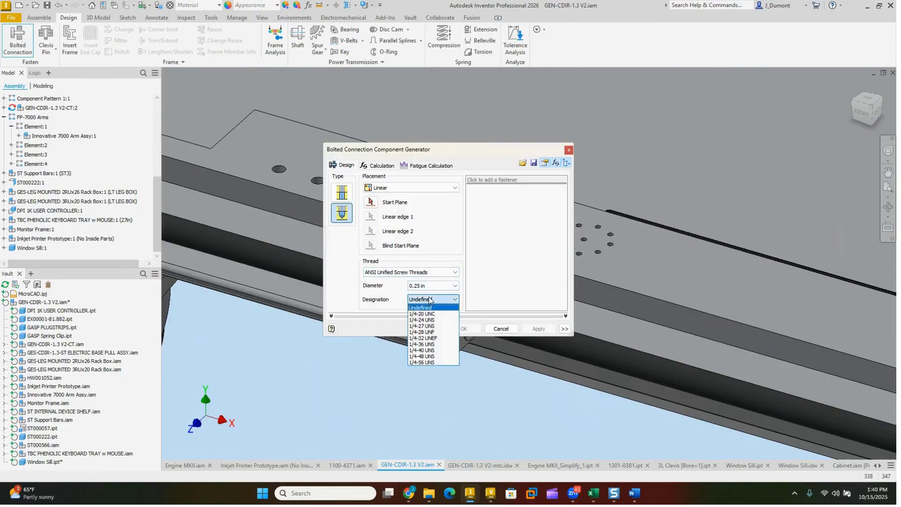
pyautogui.click(425, 314)
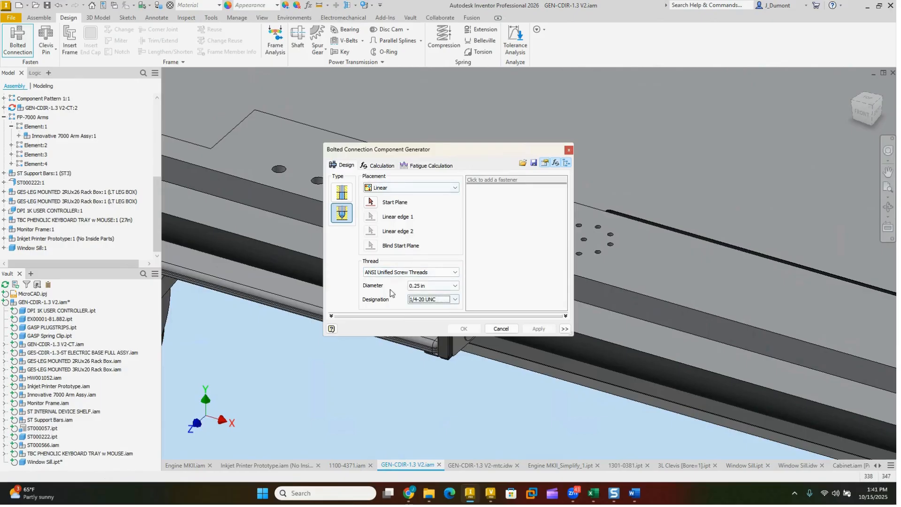
pyautogui.click(506, 330)
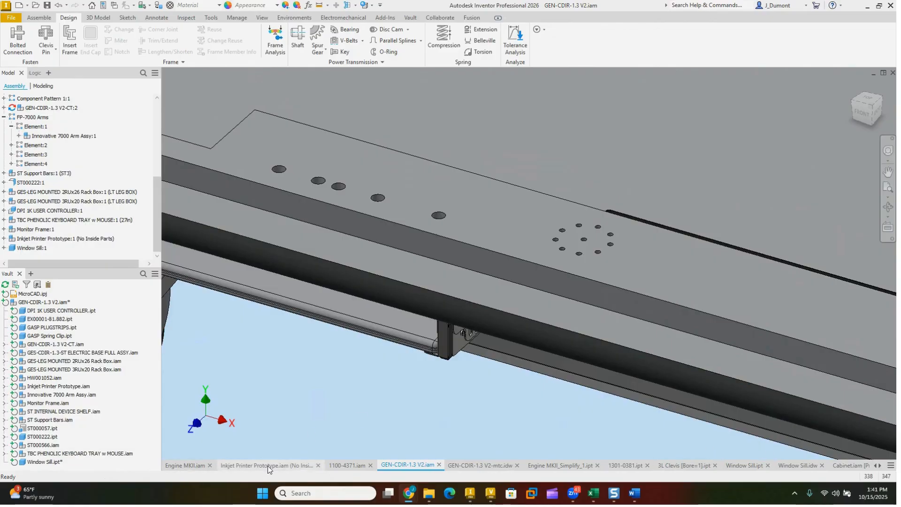
# Step: Open the window sill part from the assembly and create a new model state named Short
pyautogui.rightClick(496, 234)
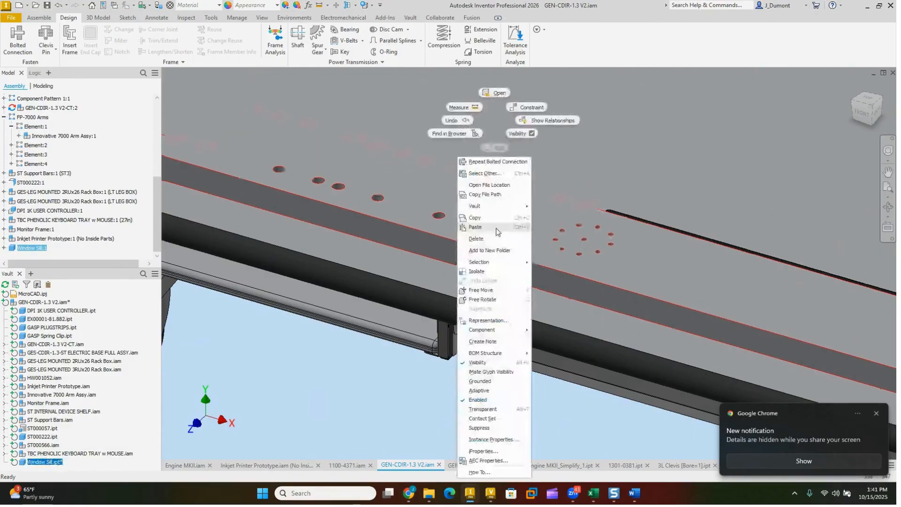
pyautogui.click(500, 96)
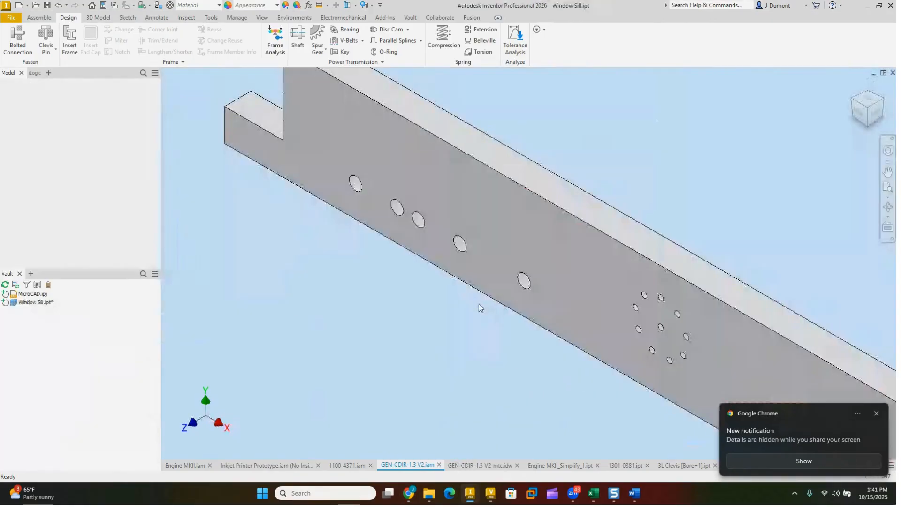
pyautogui.click(12, 101)
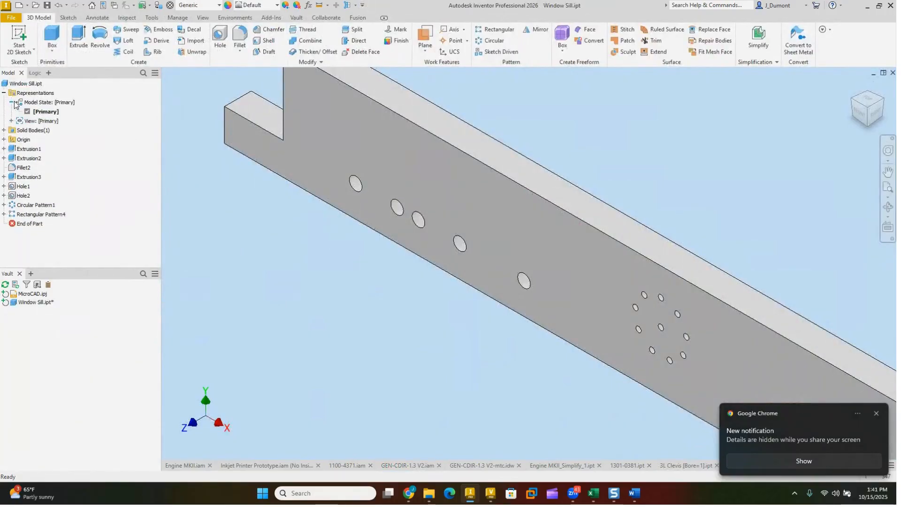
pyautogui.rightClick(41, 102)
pyautogui.moveTo(65, 121)
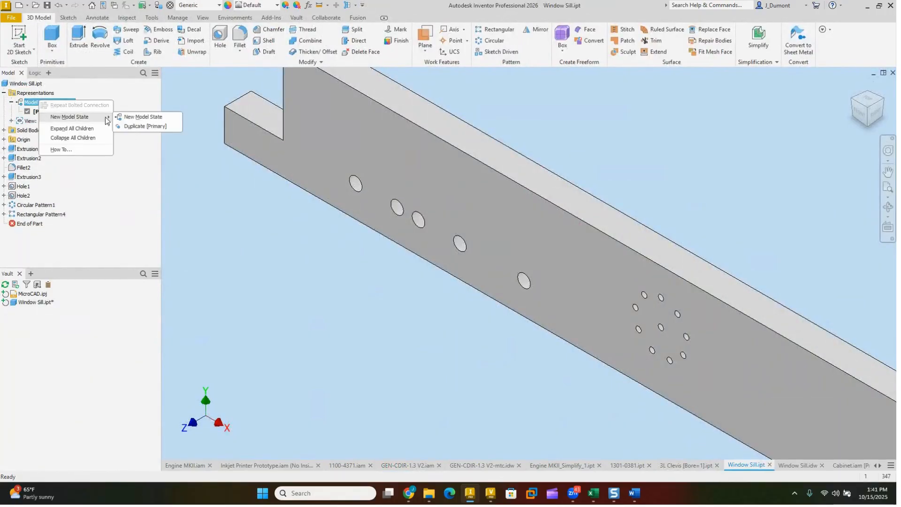
pyautogui.click(138, 117)
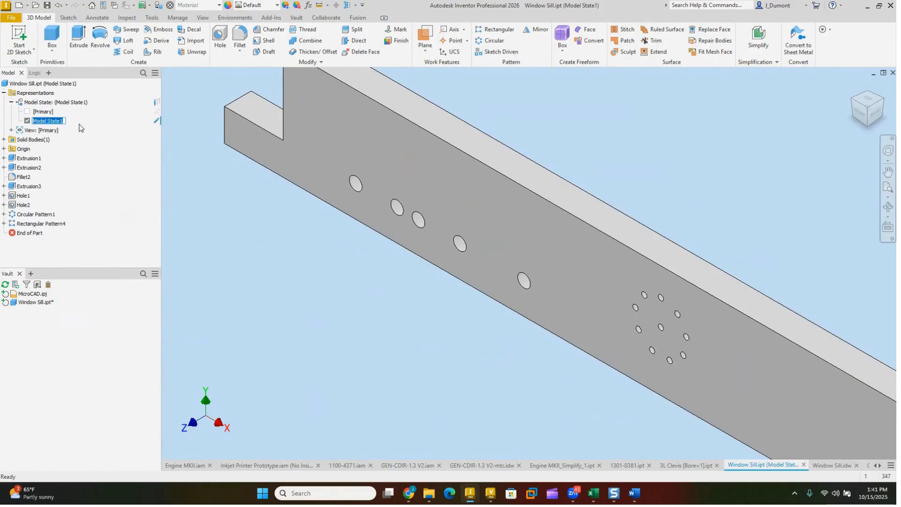
pyautogui.write('Short')
pyautogui.press('Return')
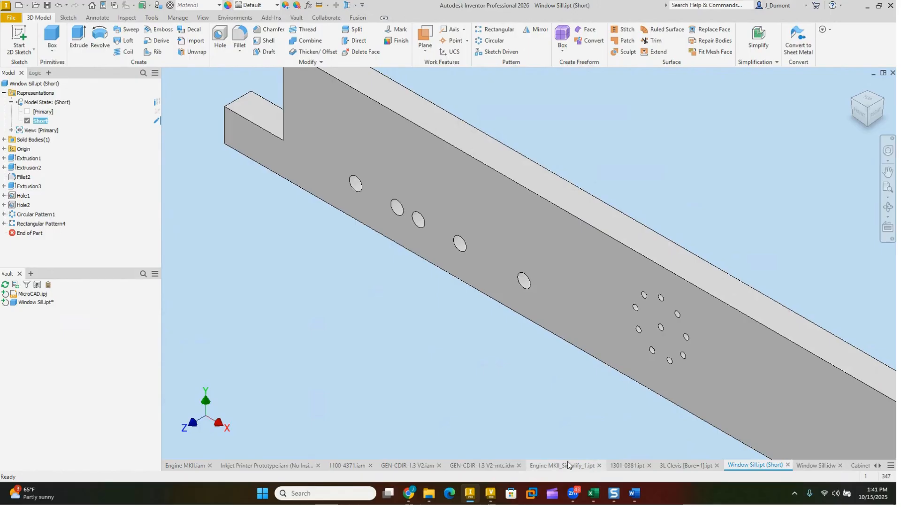
# Step: Switch to the GEN-CDIR-1.3 V2 assembly and inspect the window sill placed on the desktop
pyautogui.click(408, 465)
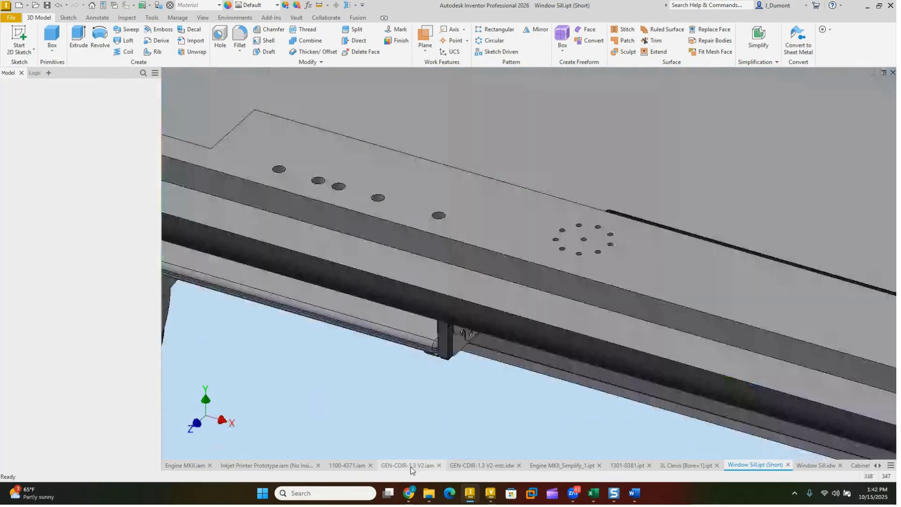
pyautogui.moveTo(467, 376); pyautogui.dragTo(528, 338, button='middle')
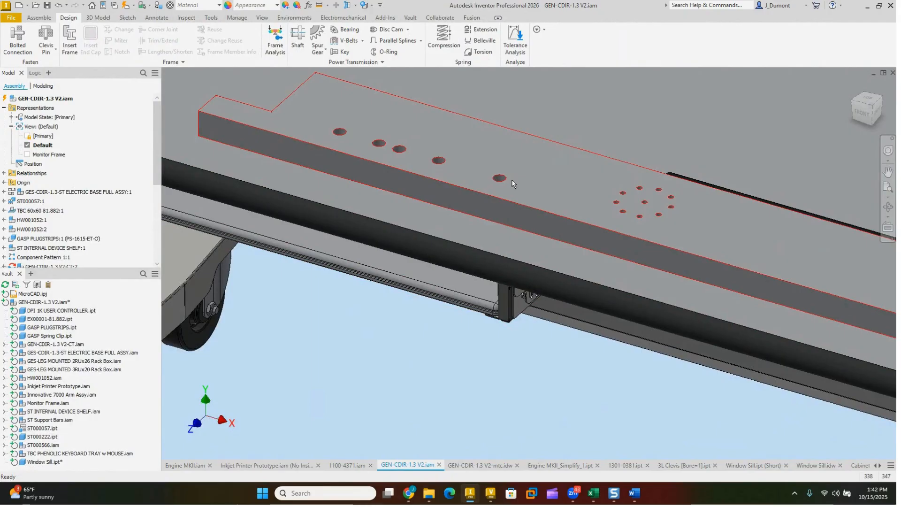
pyautogui.scroll(-3, 508, 262)
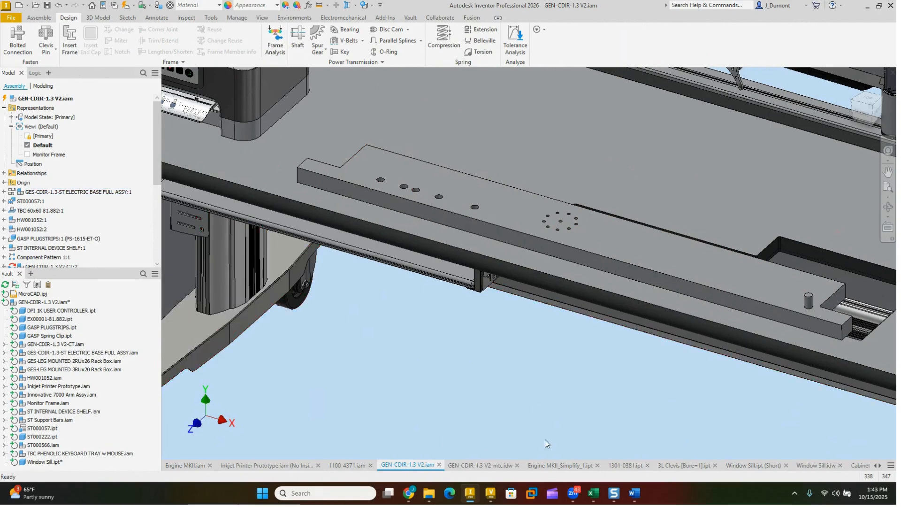
# Step: Return to the Window Sill part and create a new model state named Medium
pyautogui.click(758, 464)
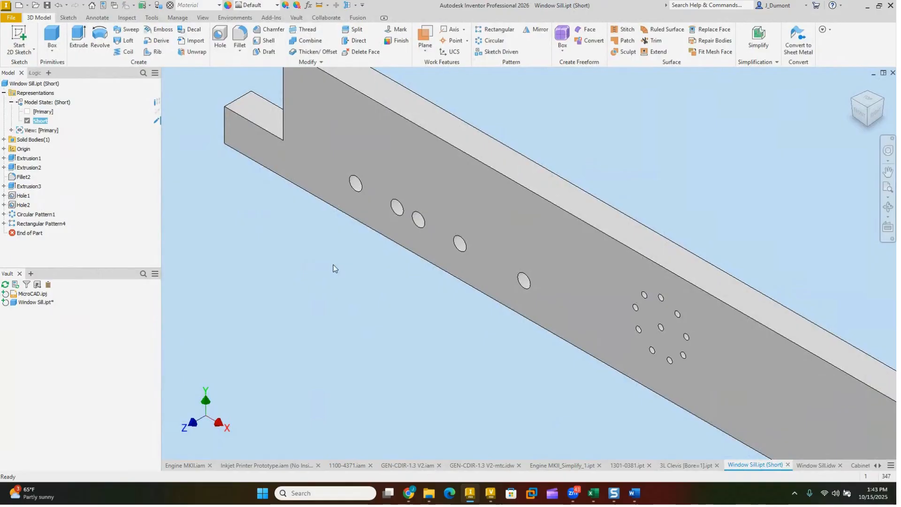
pyautogui.rightClick(39, 104)
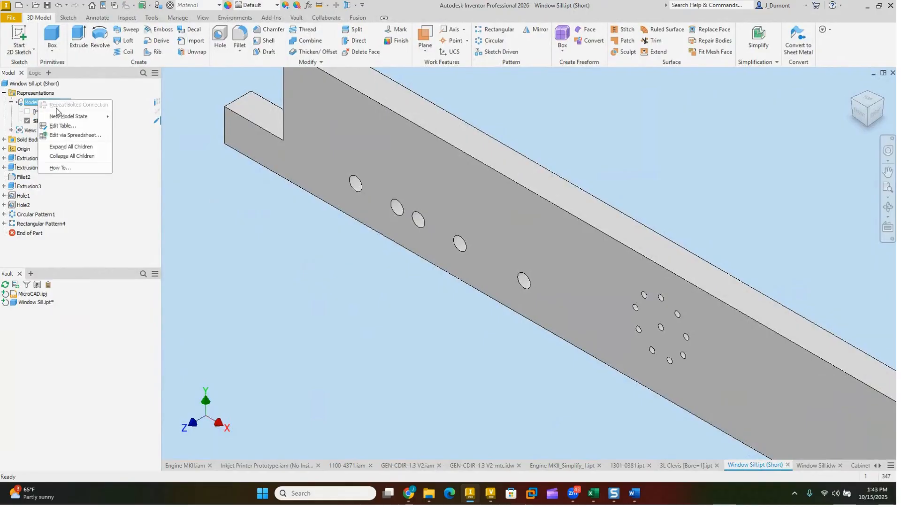
pyautogui.moveTo(71, 117)
pyautogui.click(132, 117)
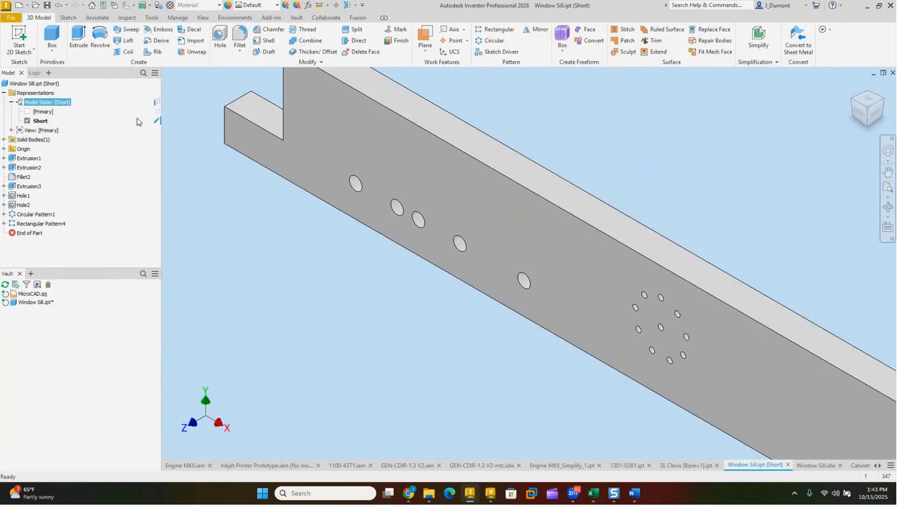
pyautogui.write('M')
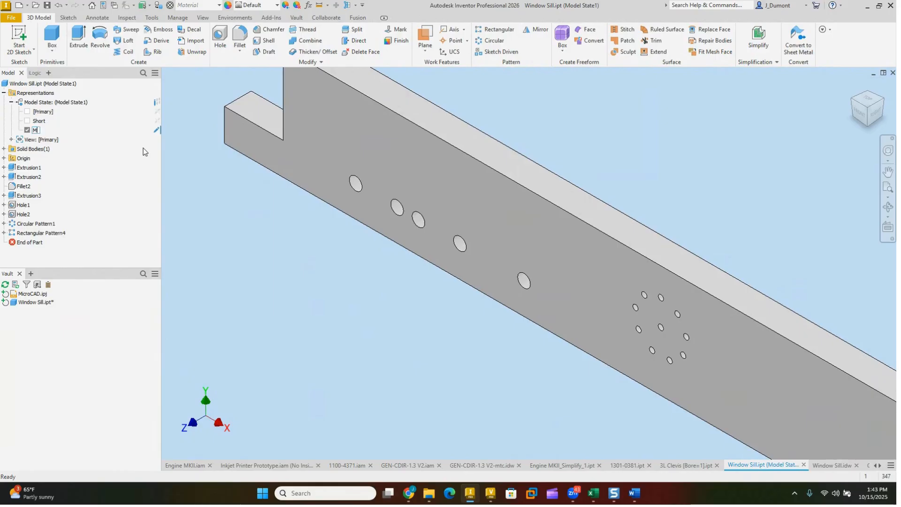
pyautogui.write('edium')
pyautogui.press('Return')
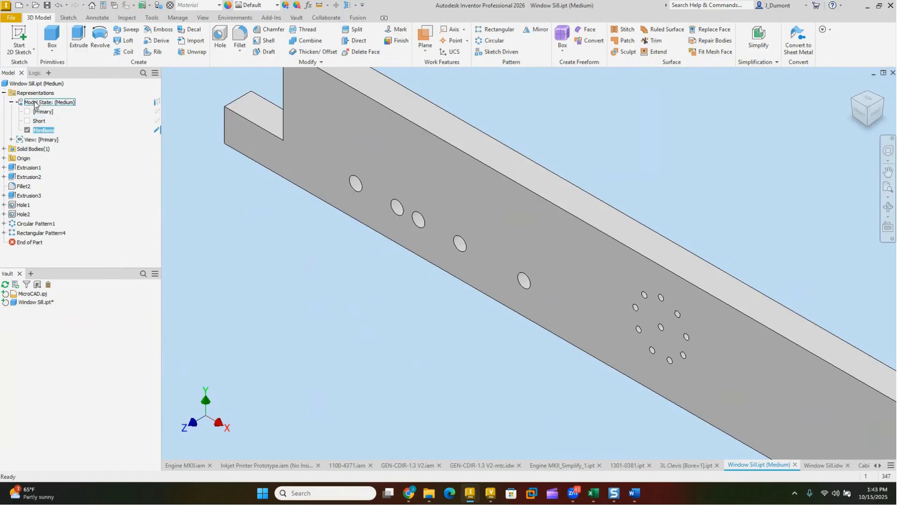
# Step: Create another model state of the window sill named Long
pyautogui.rightClick(39, 104)
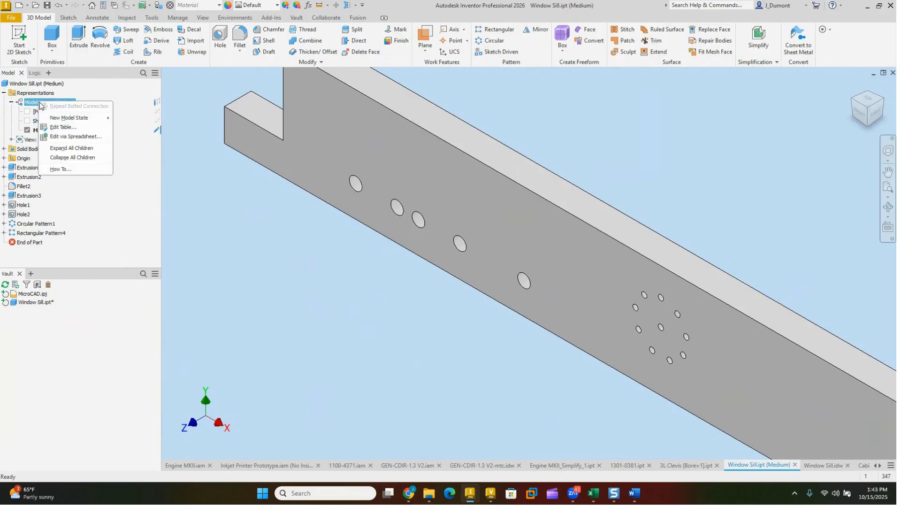
pyautogui.click(131, 119)
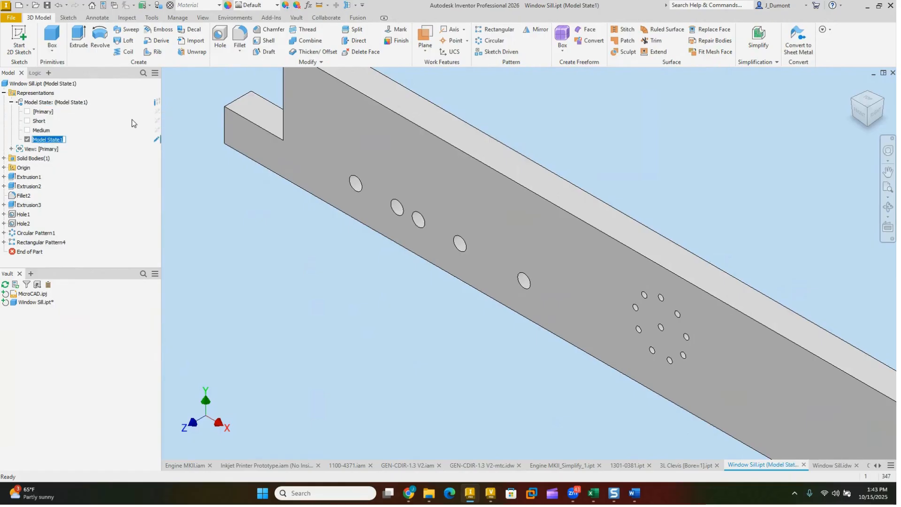
pyautogui.write('Long')
pyautogui.press('Return')
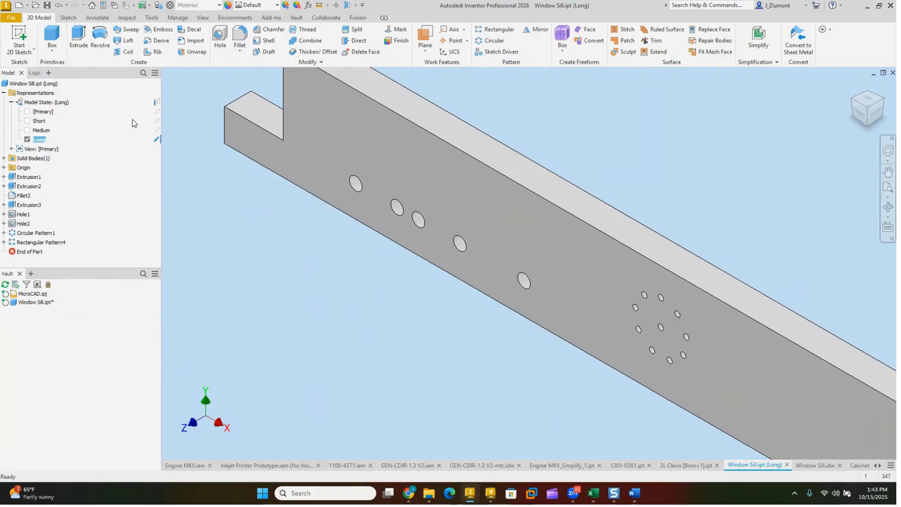
# Step: Activate the Short model state, set the sill's overall length to 36 in Extrusion1's sketch, and accept the update despite the errors
pyautogui.click(206, 198)
pyautogui.scroll(-3, 444, 300)
pyautogui.moveTo(444, 301); pyautogui.dragTo(430, 252, button='middle')
pyautogui.click(39, 121)
pyautogui.click(40, 121)
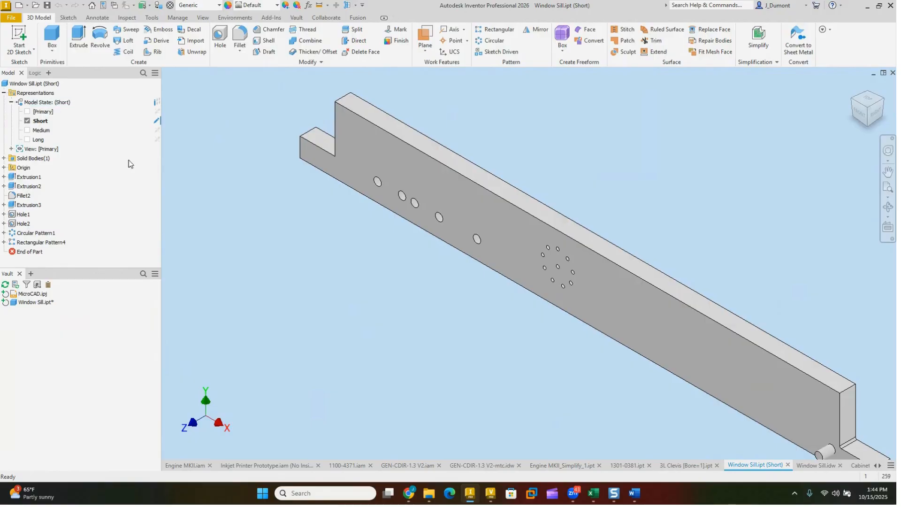
pyautogui.click(3, 177)
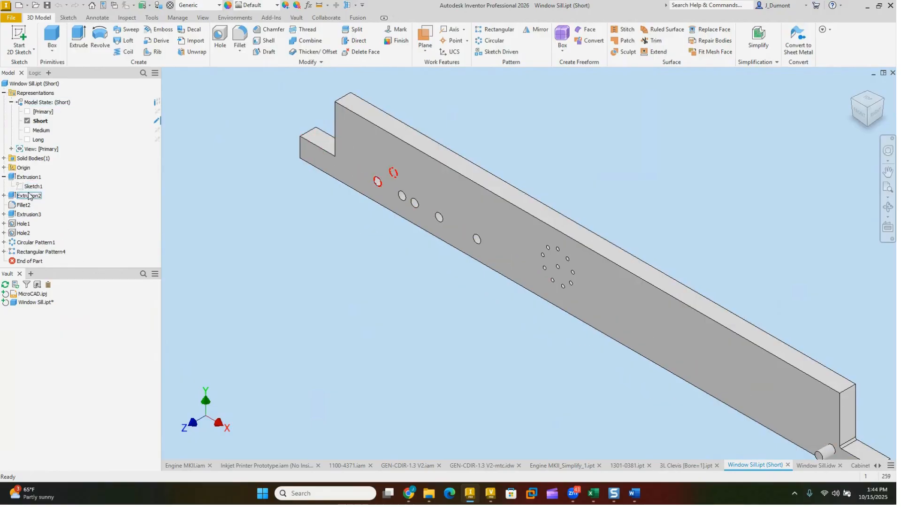
pyautogui.doubleClick(32, 187)
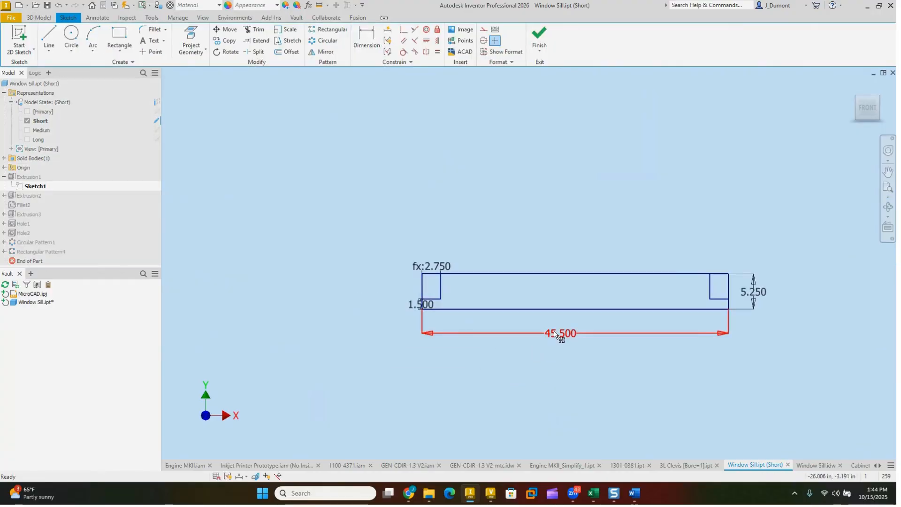
pyautogui.doubleClick(554, 335)
pyautogui.write('36')
pyautogui.press('Return')
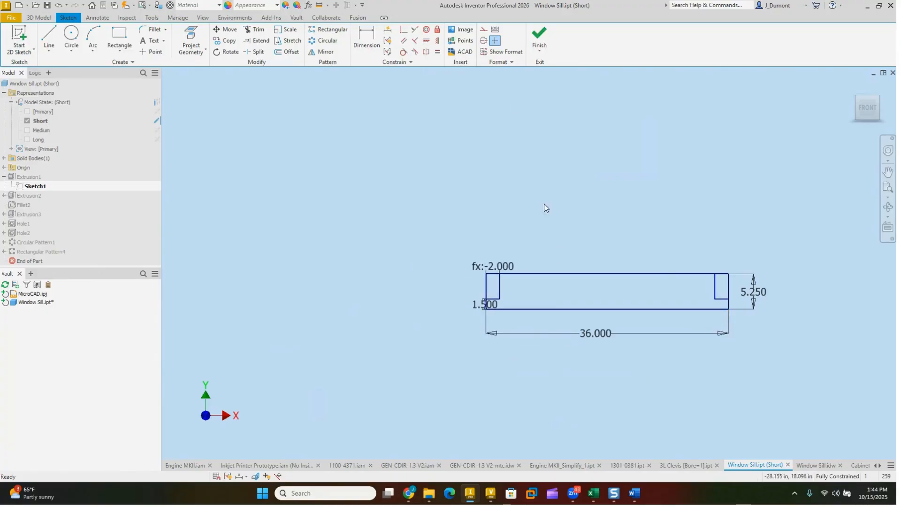
pyautogui.click(539, 37)
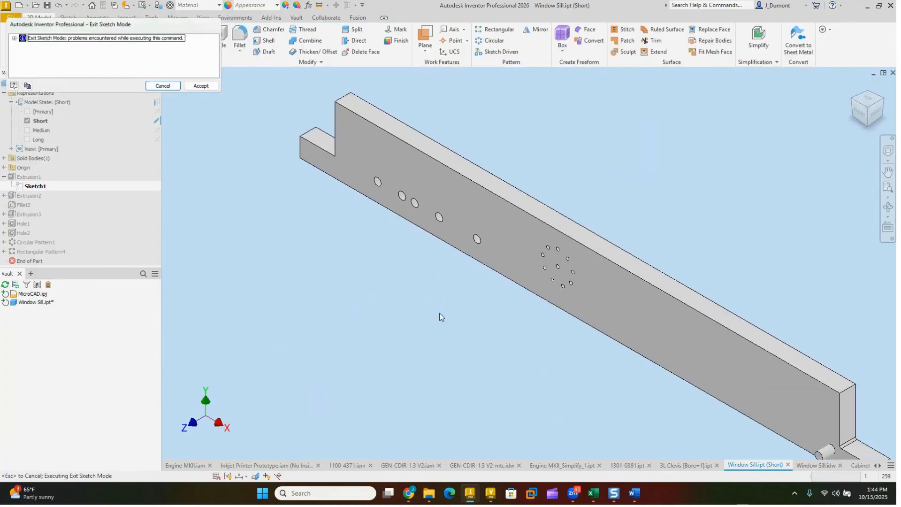
pyautogui.click(204, 87)
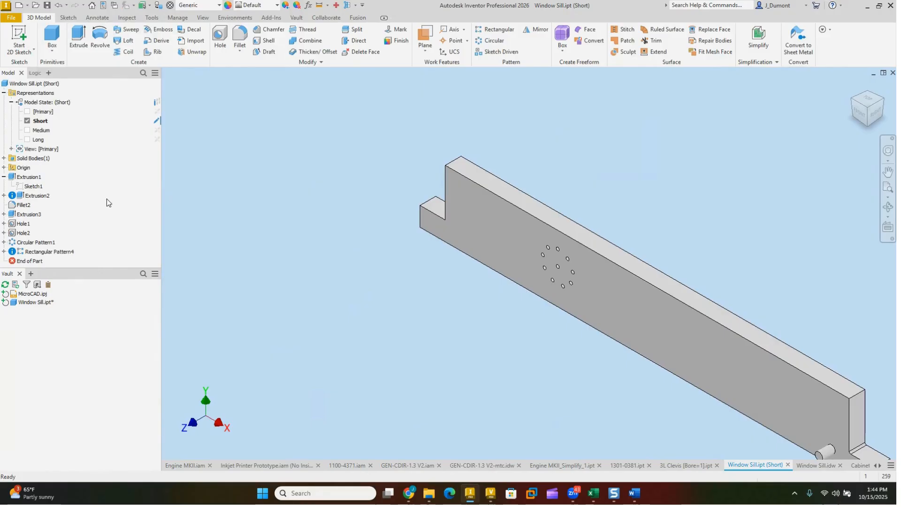
# Step: In Extrusion2's sketch, move the hole circle onto the shortened sill and dimension it about 3.677 in from the left end
pyautogui.scroll(-2, 298, 259)
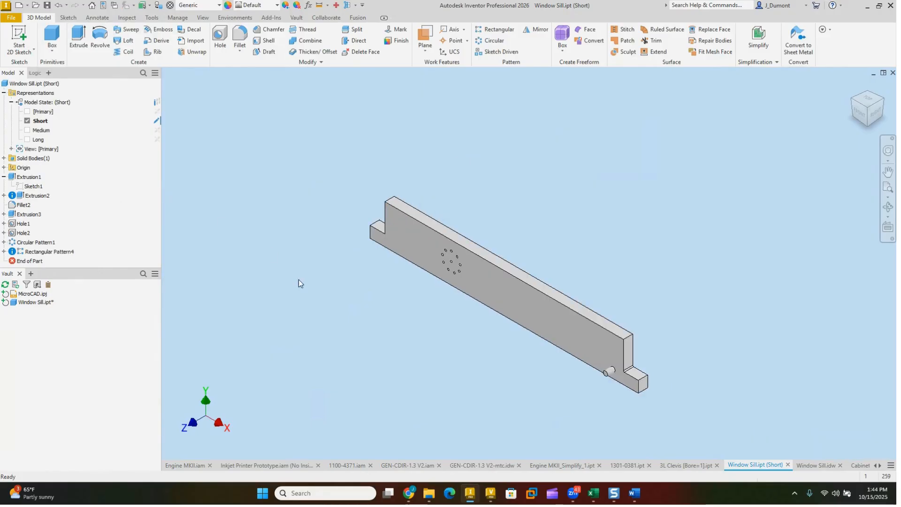
pyautogui.click(4, 195)
pyautogui.doubleClick(30, 205)
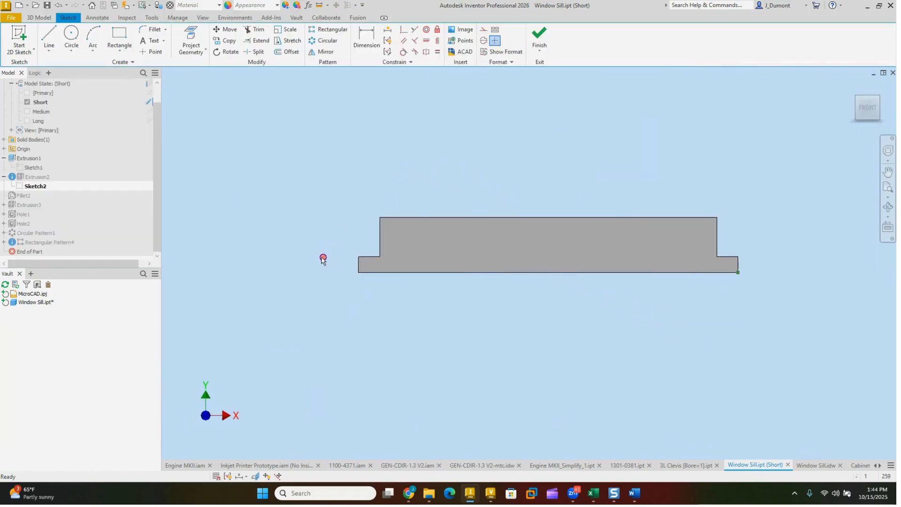
pyautogui.scroll(3, 396, 272)
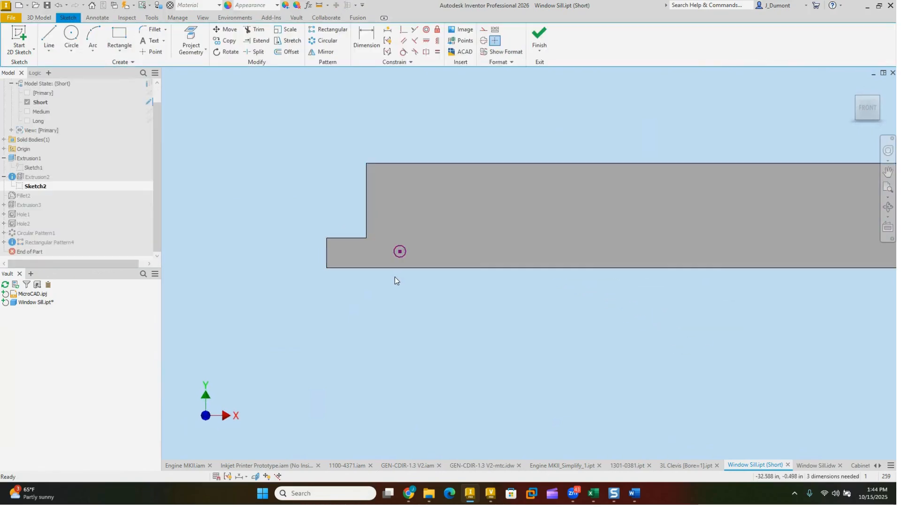
pyautogui.press('d')
pyautogui.click(327, 261)
pyautogui.click(400, 252)
pyautogui.click(380, 310)
pyautogui.press('Return')
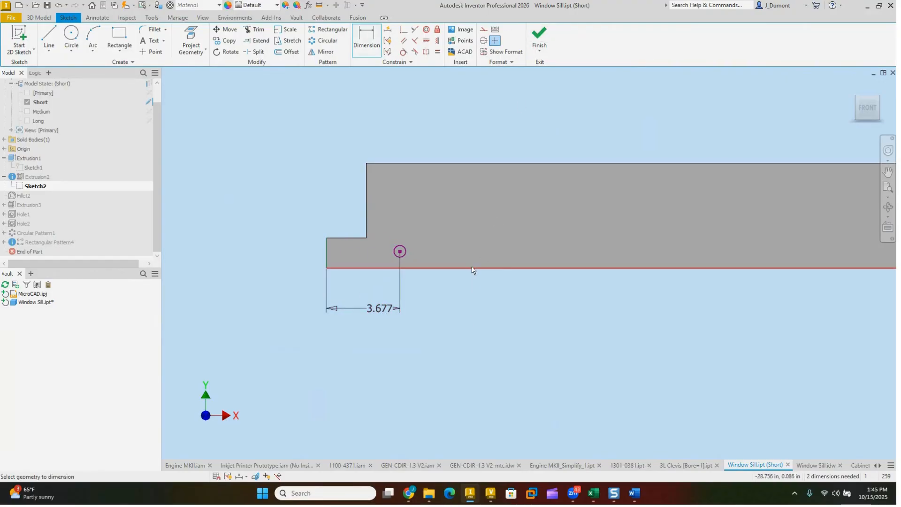
pyautogui.click(544, 47)
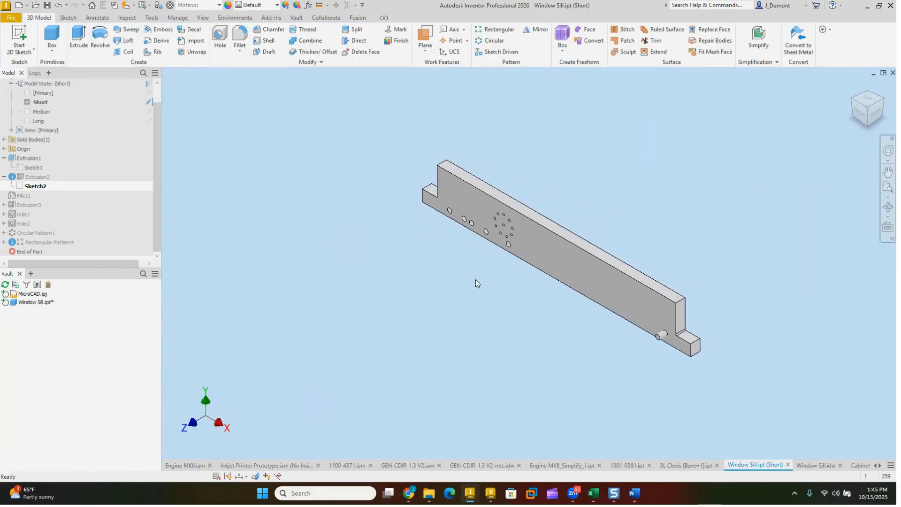
# Step: Activate the Medium model state of the window sill
pyautogui.press('F2')
pyautogui.moveTo(477, 276); pyautogui.dragTo(453, 285)
pyautogui.doubleClick(30, 113)
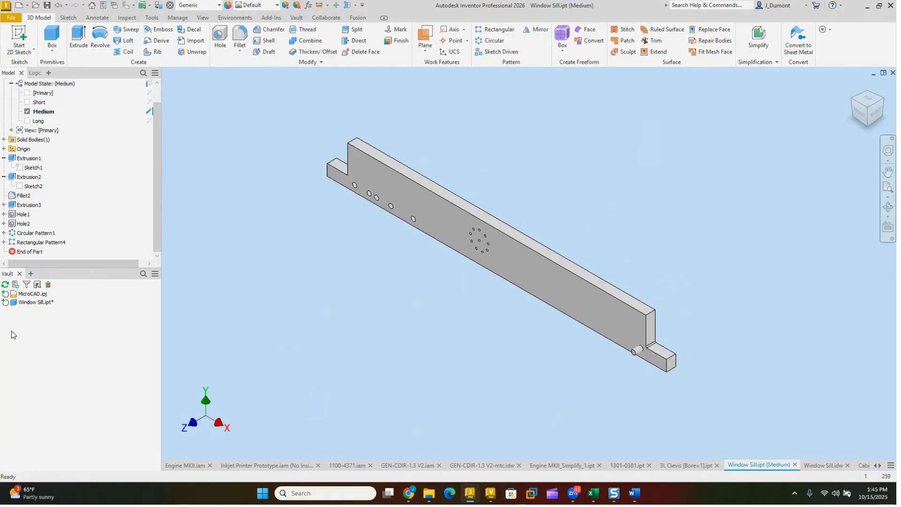
# Step: Try to set the sill's overall length to 40 in Extrusion1's sketch and accept the update errors
pyautogui.doubleClick(33, 168)
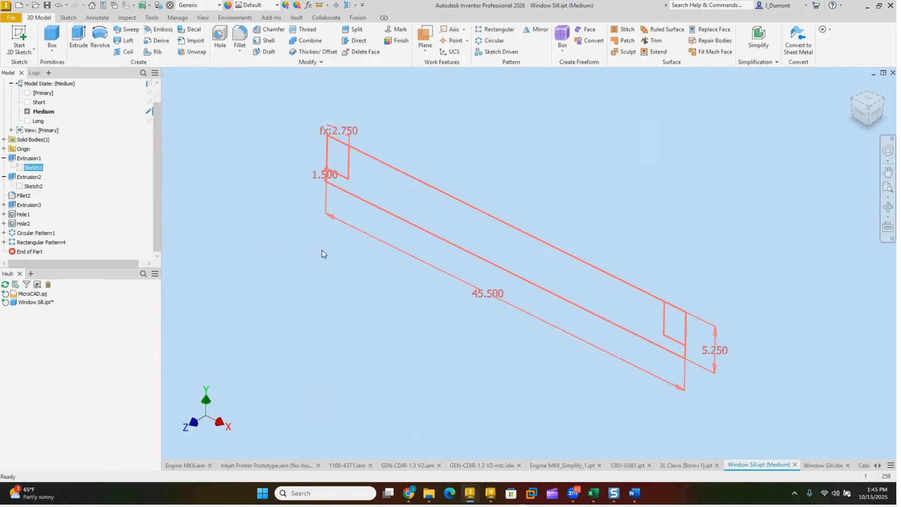
pyautogui.doubleClick(481, 315)
pyautogui.write('40')
pyautogui.press('Return')
pyautogui.click(539, 39)
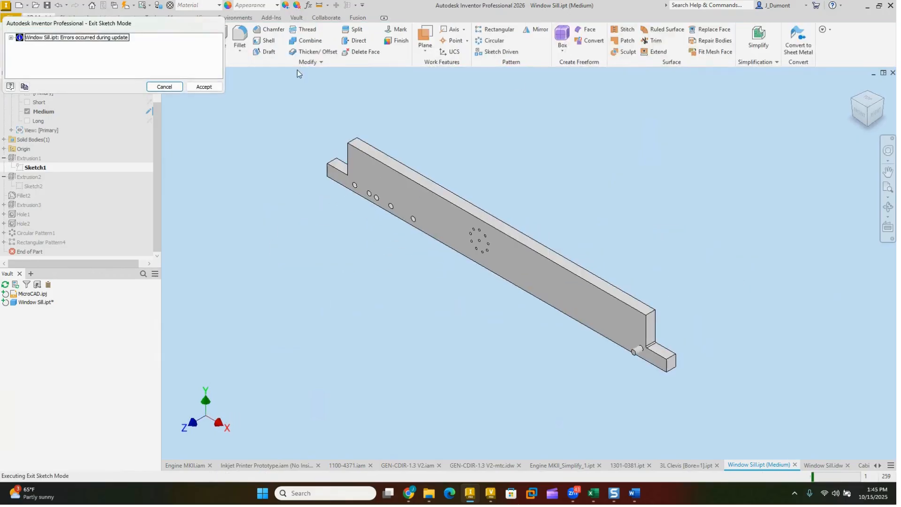
pyautogui.click(212, 86)
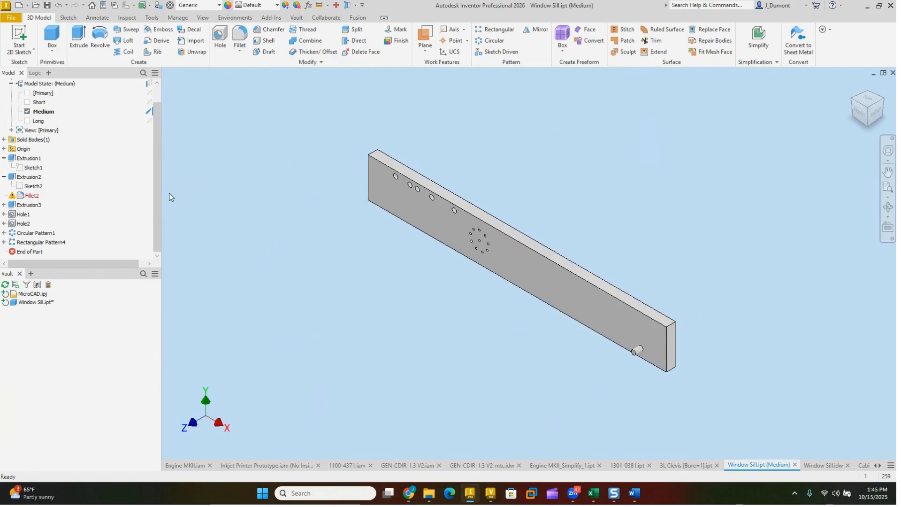
# Step: Reopen Extrusion1's sketch, undo the overall length change, and orient the sketch to the front view
pyautogui.doubleClick(127, 191)
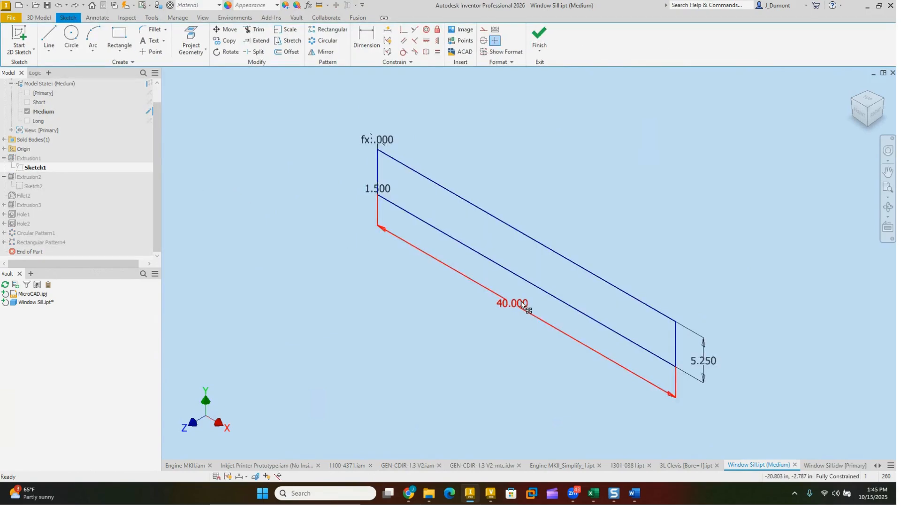
pyautogui.hotkey('ctrl', 'z')
pyautogui.moveTo(448, 323); pyautogui.dragTo(444, 342, button='middle')
pyautogui.click(860, 113)
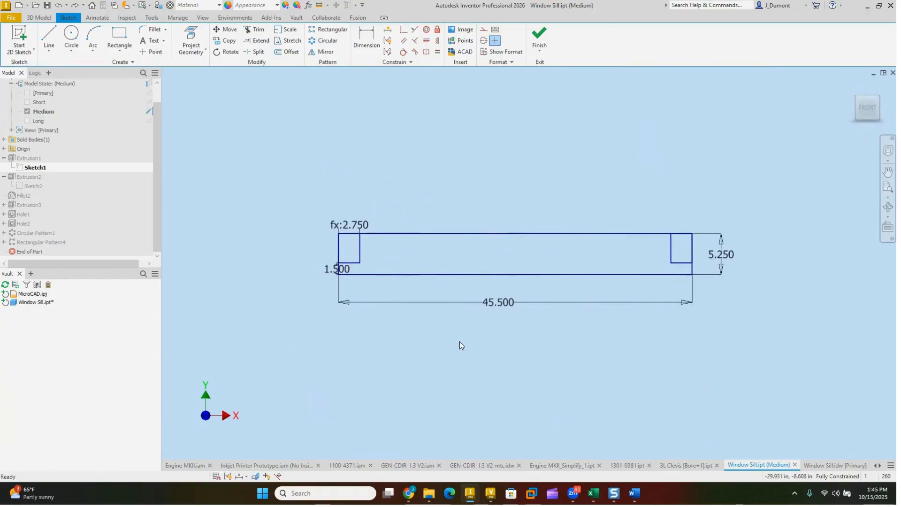
# Step: Try the 40 in overall length once more with the sketch open, and undo it
pyautogui.scroll(3, 495, 309)
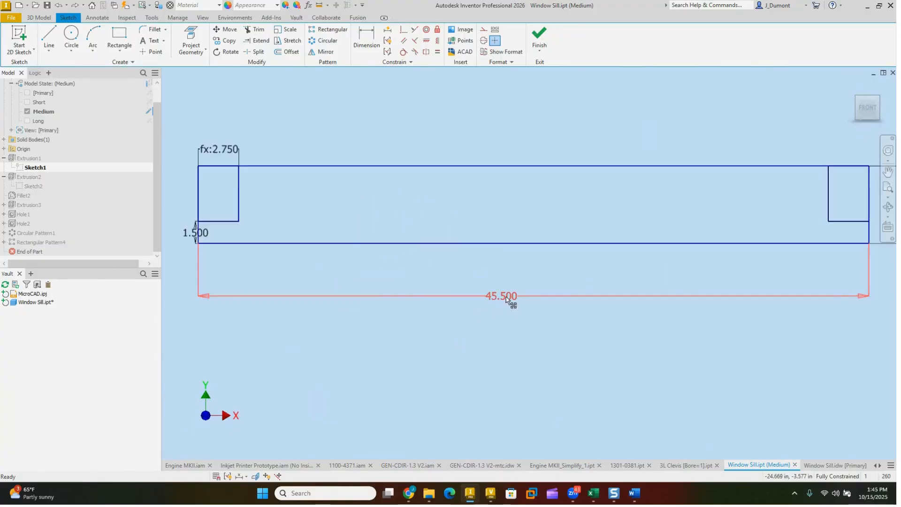
pyautogui.doubleClick(506, 297)
pyautogui.write('40')
pyautogui.press('Return')
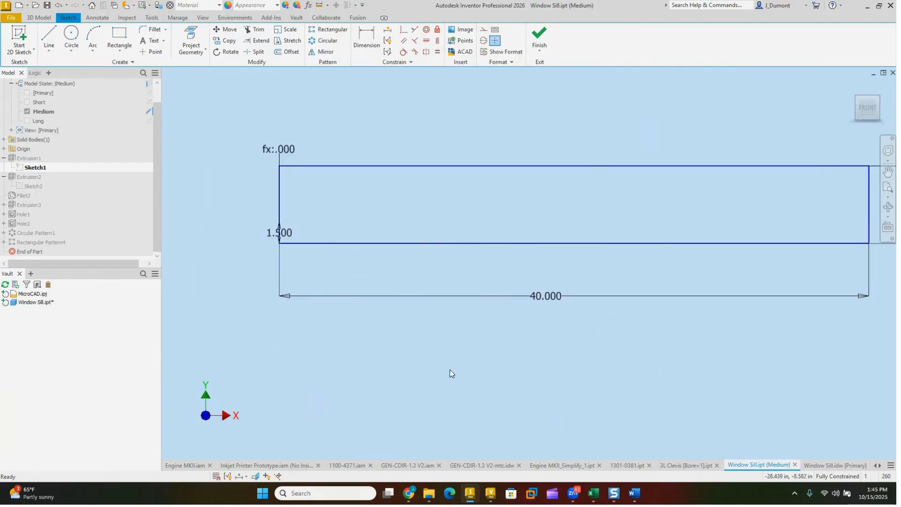
pyautogui.hotkey('ctrl', 'z')
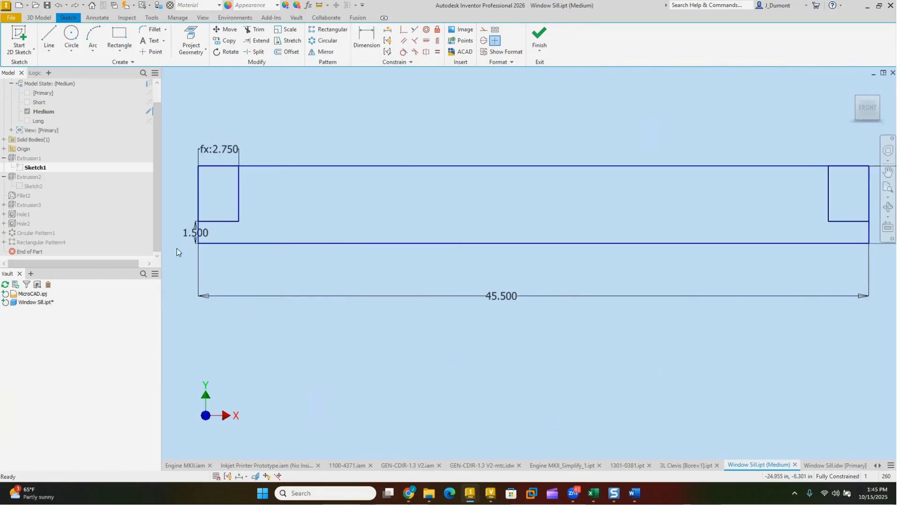
# Step: Reposition the corner notch's 2.750 width and 1.500 height dimensions farther from the sketch outline
pyautogui.moveTo(221, 150); pyautogui.dragTo(221, 120)
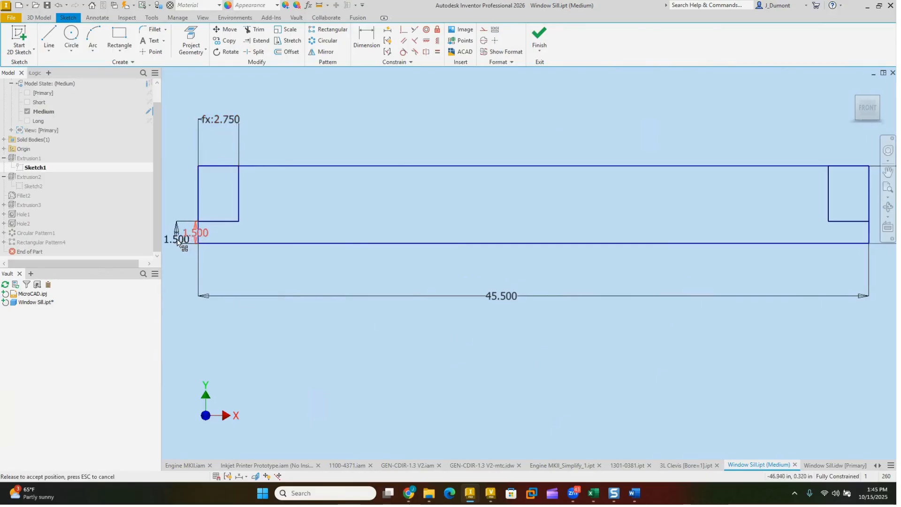
pyautogui.moveTo(252, 267); pyautogui.dragTo(298, 268, button='middle')
pyautogui.scroll(3, 254, 241)
pyautogui.scroll(3, 230, 215)
pyautogui.scroll(-5, 270, 229)
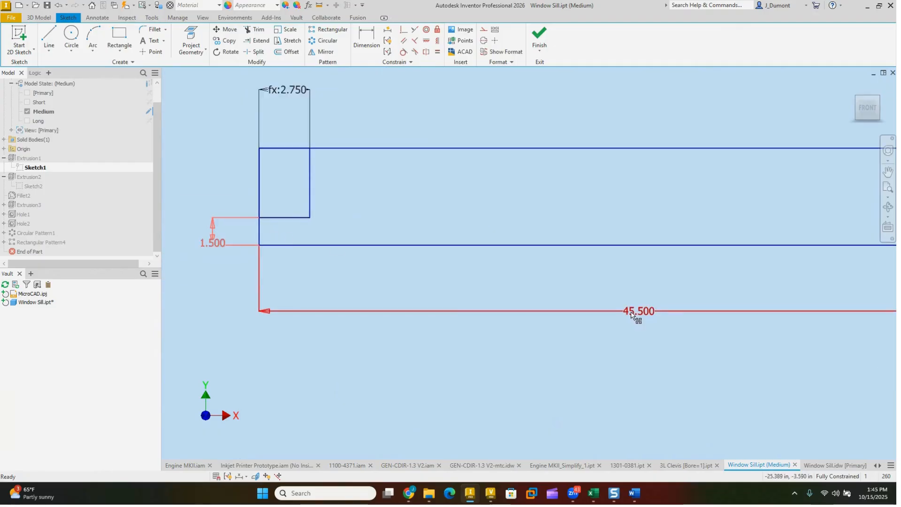
# Step: Set the overall length of the Medium sill's base sketch to 42 in
pyautogui.doubleClick(630, 311)
pyautogui.write('42')
pyautogui.press('Return')
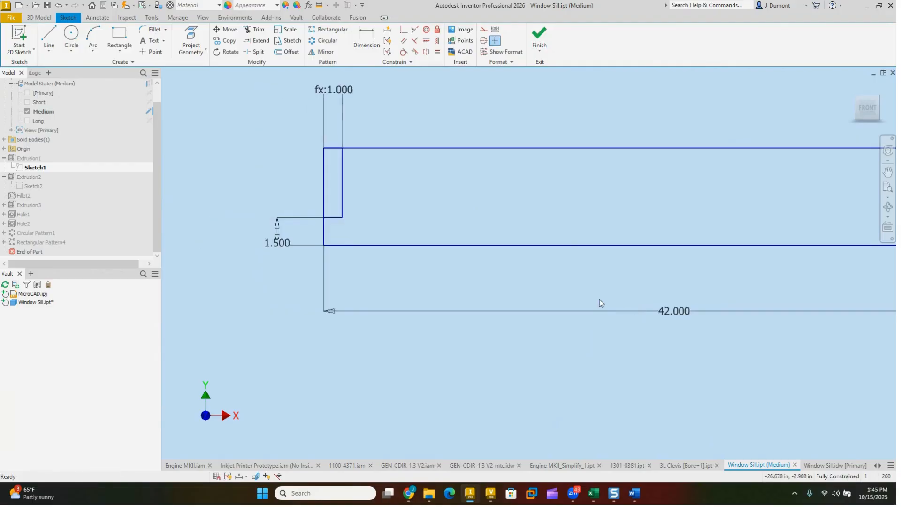
pyautogui.scroll(-3, 470, 193)
pyautogui.moveTo(553, 204)
pyautogui.mouseDown(button='middle')
pyautogui.moveTo(459, 214)
pyautogui.moveTo(493, 204)
pyautogui.mouseUp(button='middle')
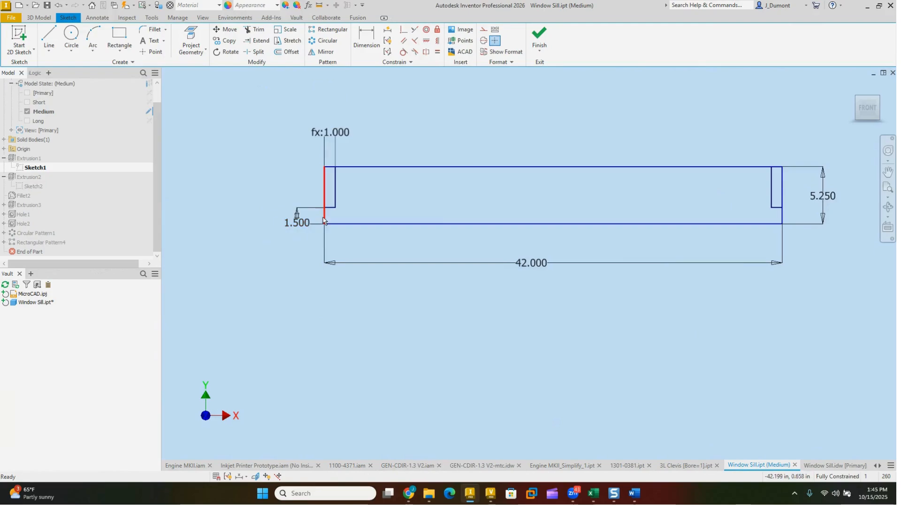
# Step: In the Medium sill's base sketch, set the corner notch width to 2 in and the overall length to 40 in, and finish the sketch
pyautogui.doubleClick(339, 133)
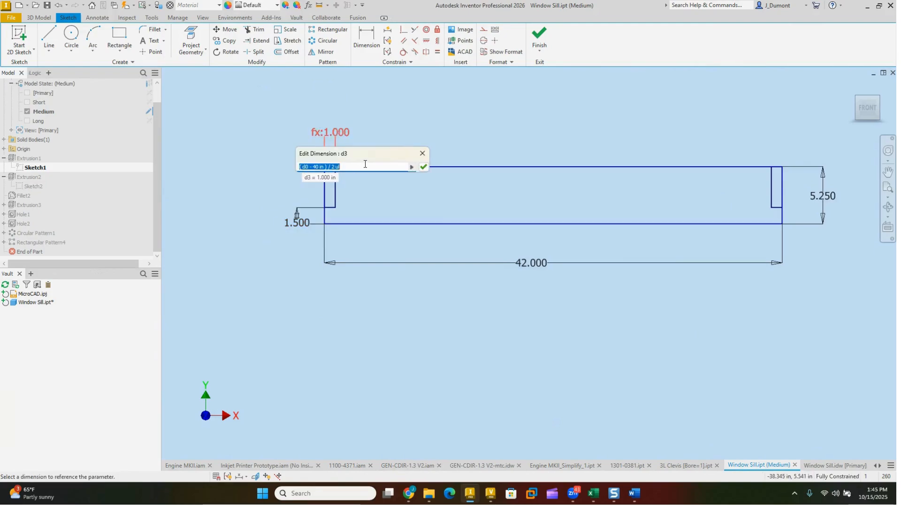
pyautogui.write('2')
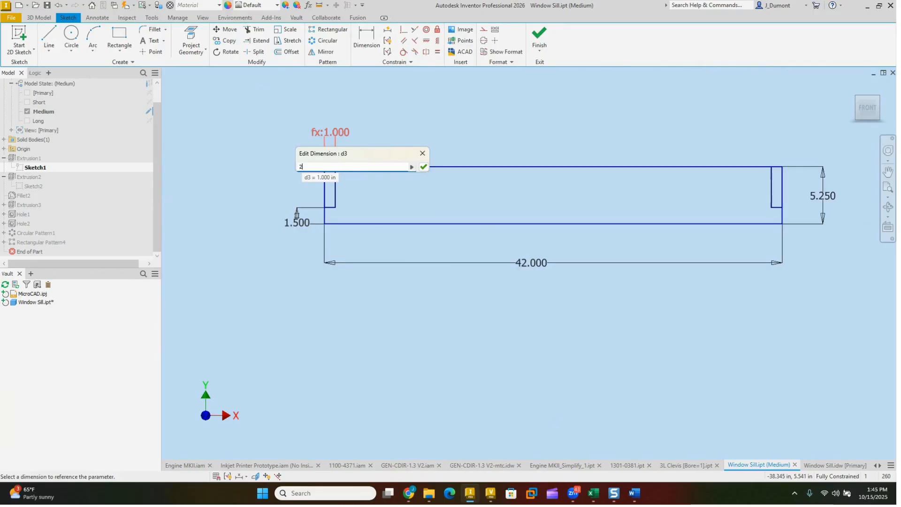
pyautogui.press('Return')
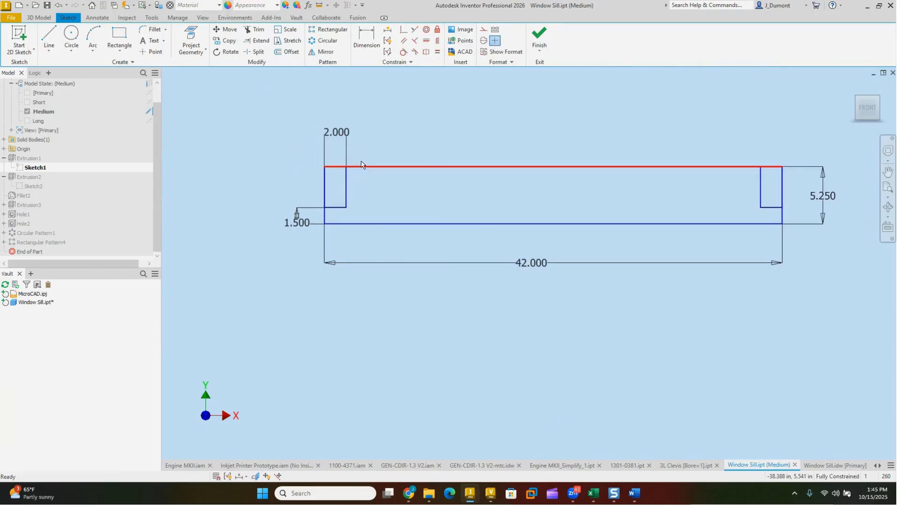
pyautogui.doubleClick(537, 264)
pyautogui.write('3')
pyautogui.write('40')
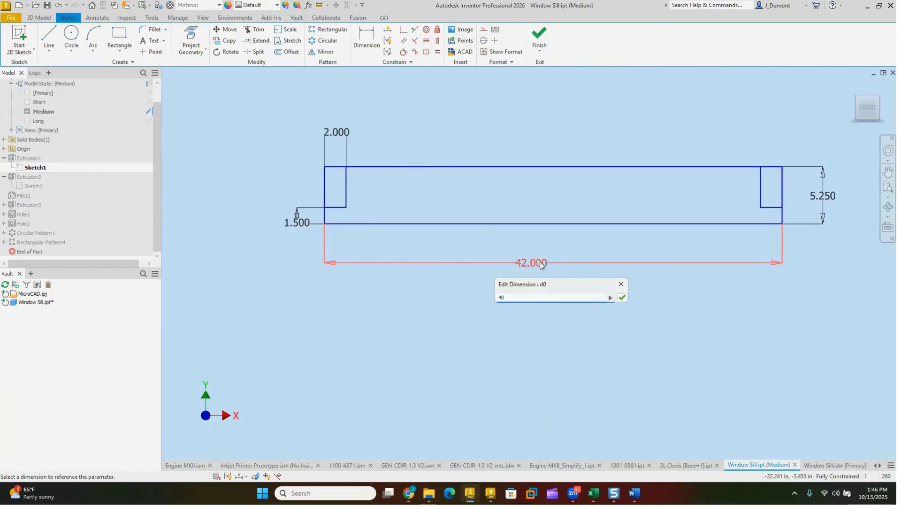
pyautogui.press('Return')
pyautogui.click(543, 37)
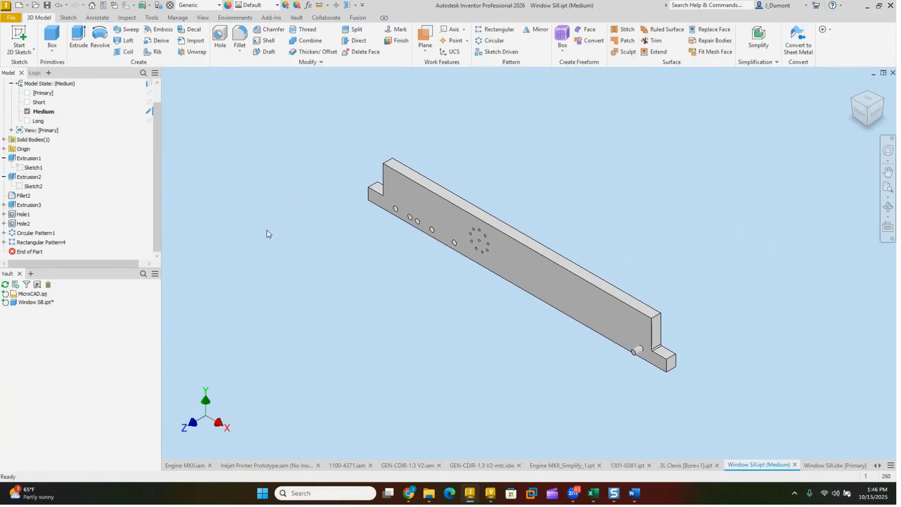
# Step: Activate the Long model state and set the overall length in Extrusion1's sketch to 50 in
pyautogui.doubleClick(38, 102)
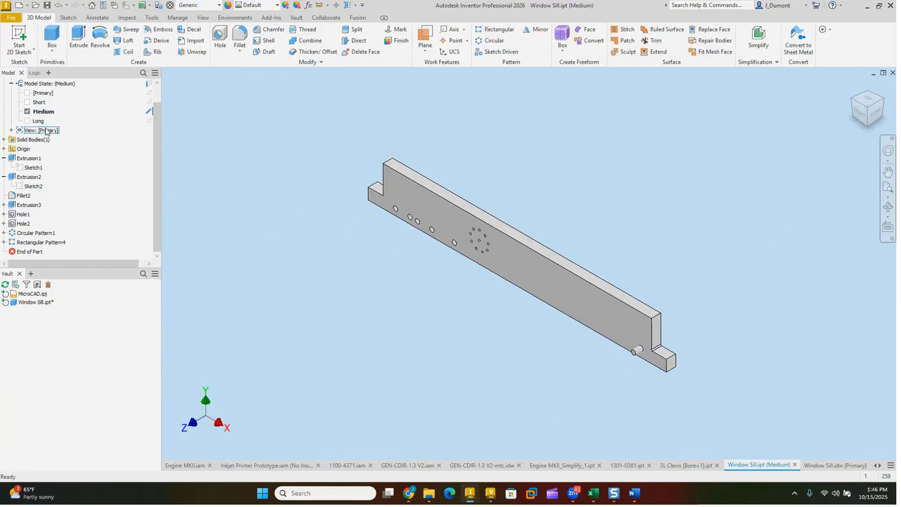
pyautogui.doubleClick(30, 122)
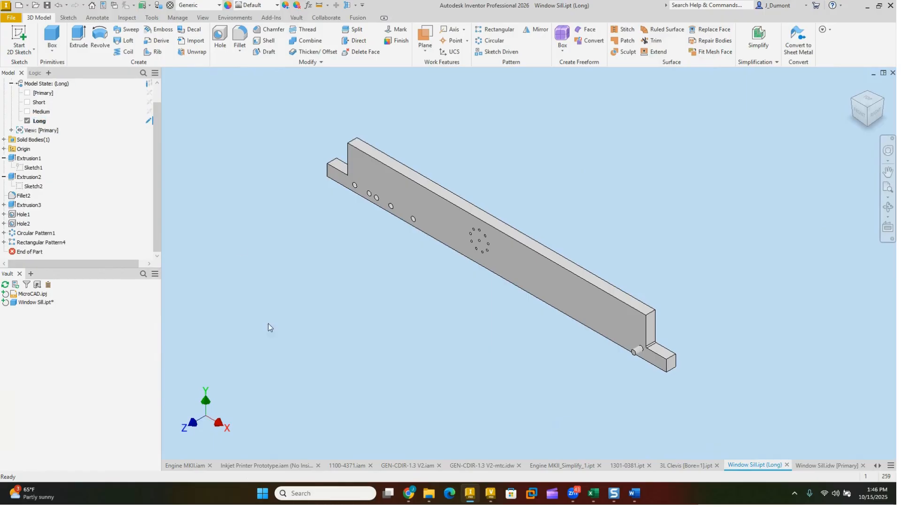
pyautogui.doubleClick(33, 168)
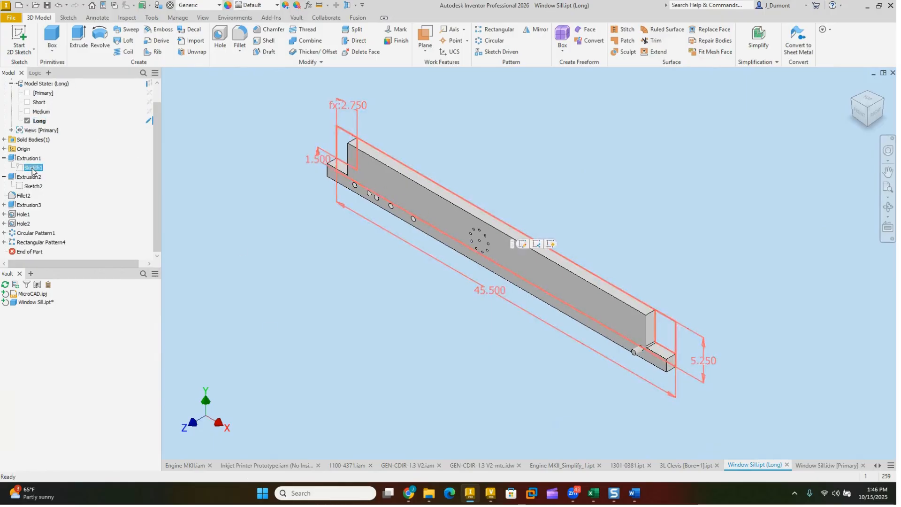
pyautogui.doubleClick(497, 327)
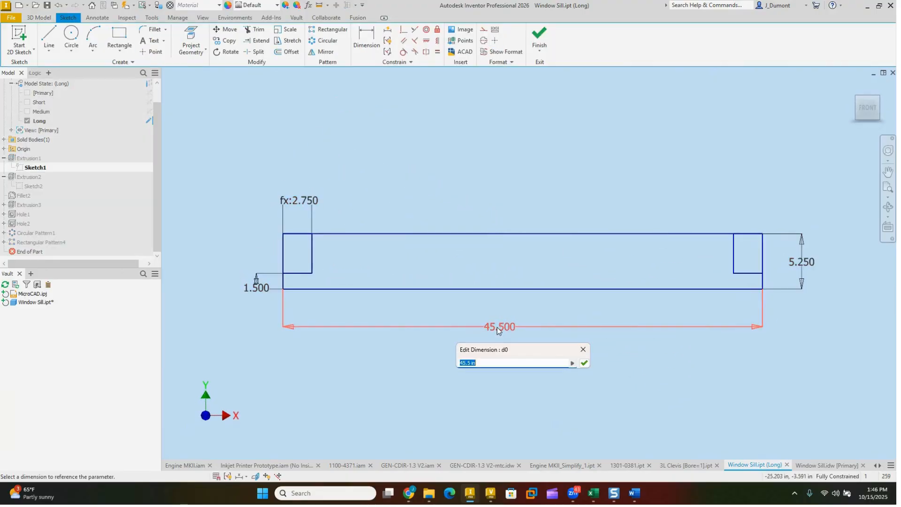
pyautogui.write('50')
pyautogui.press('Return')
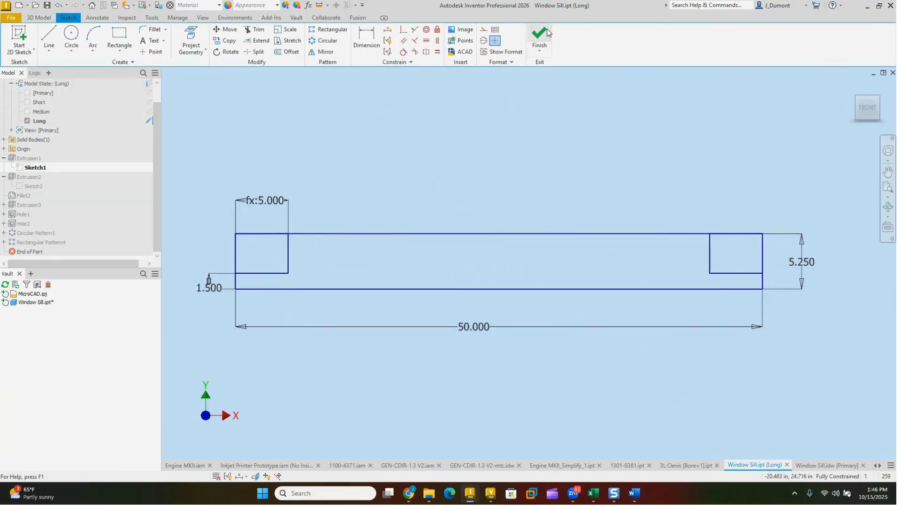
# Step: Replace the formula for the Long sill's corner notch width with 3 in and finish the sketch
pyautogui.doubleClick(265, 204)
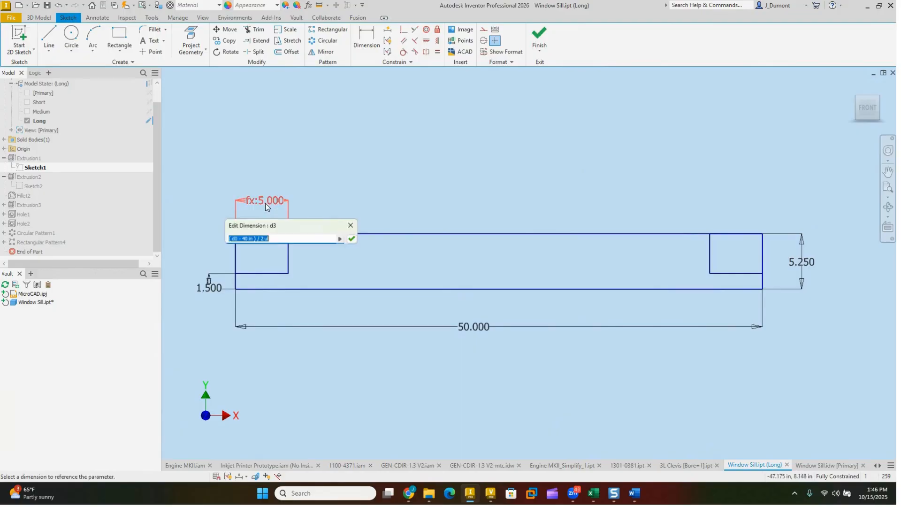
pyautogui.write('3')
pyautogui.press('Return')
pyautogui.click(541, 38)
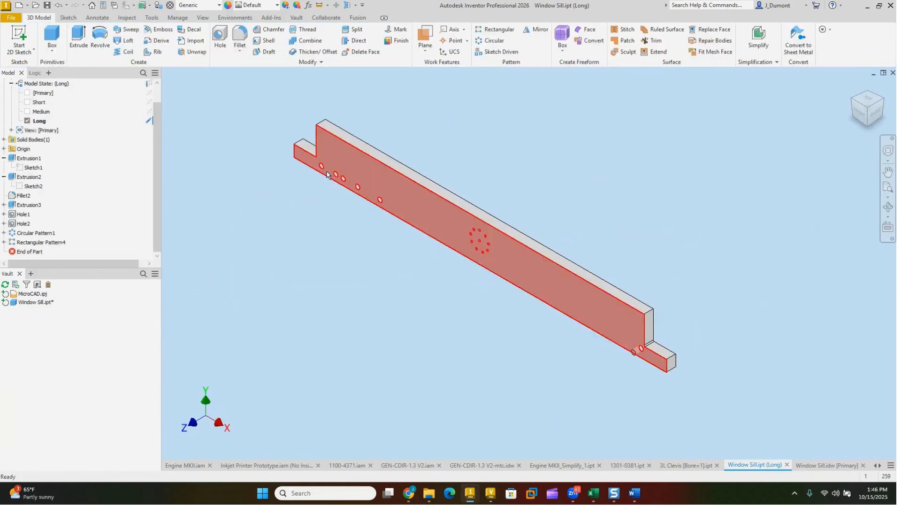
pyautogui.rightClick(39, 243)
pyautogui.click(204, 205)
pyautogui.scroll(1, 109, 161)
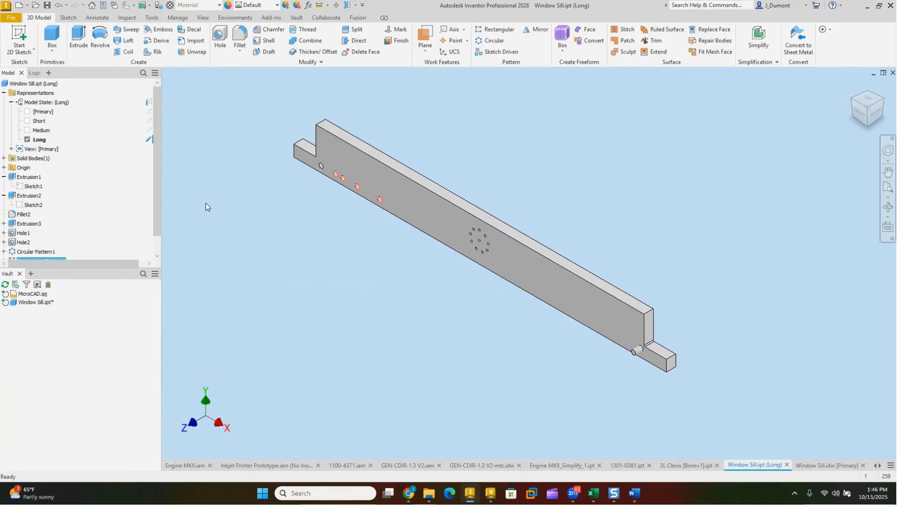
# Step: Try the multiple-member edit scope with Medium added to Long and the factory edit scope, each time returning to Long only
pyautogui.click(38, 131)
pyautogui.click(149, 130)
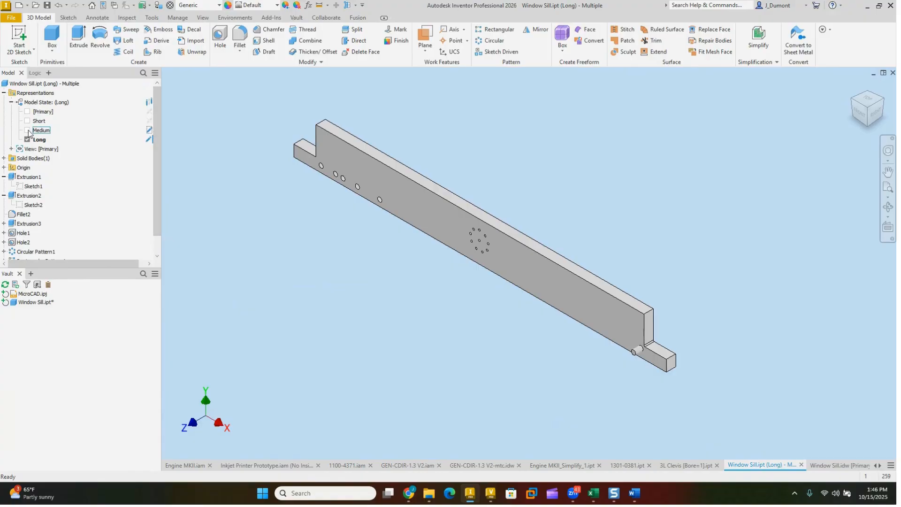
pyautogui.click(149, 102)
pyautogui.click(149, 102)
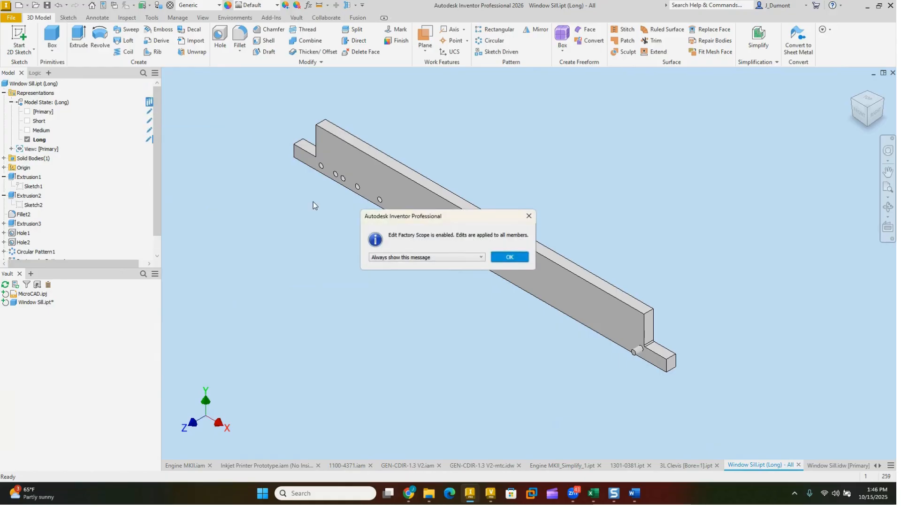
pyautogui.click(511, 258)
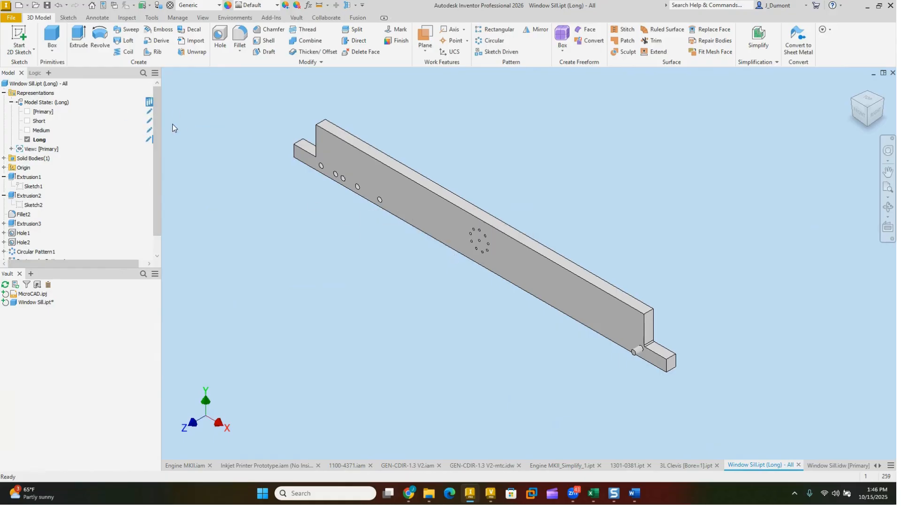
pyautogui.click(149, 103)
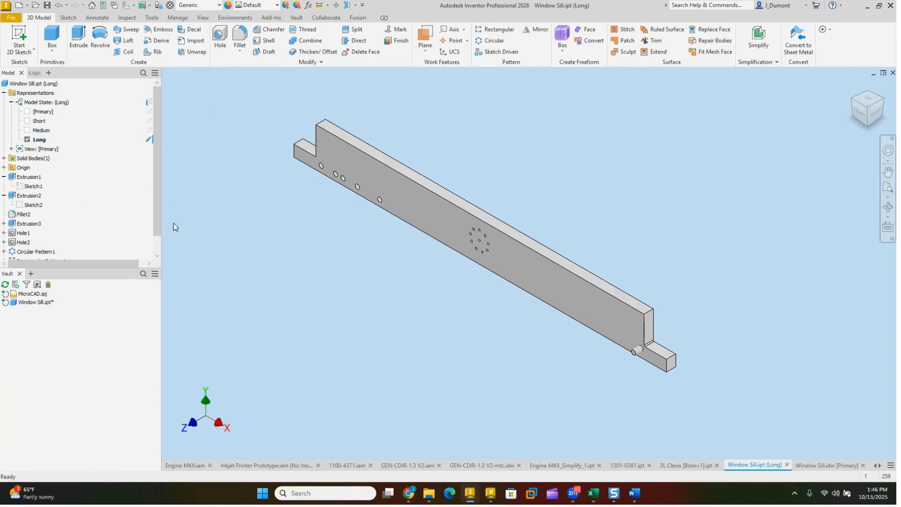
pyautogui.click(149, 130)
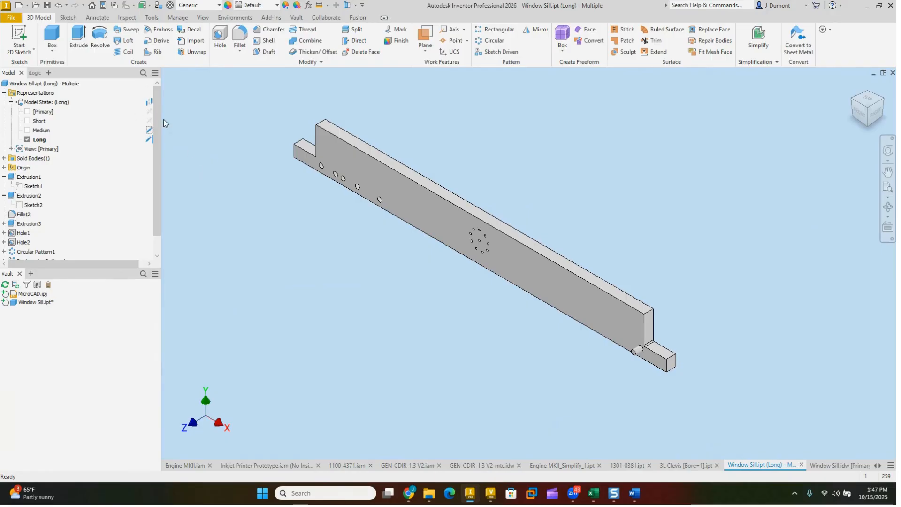
pyautogui.click(149, 102)
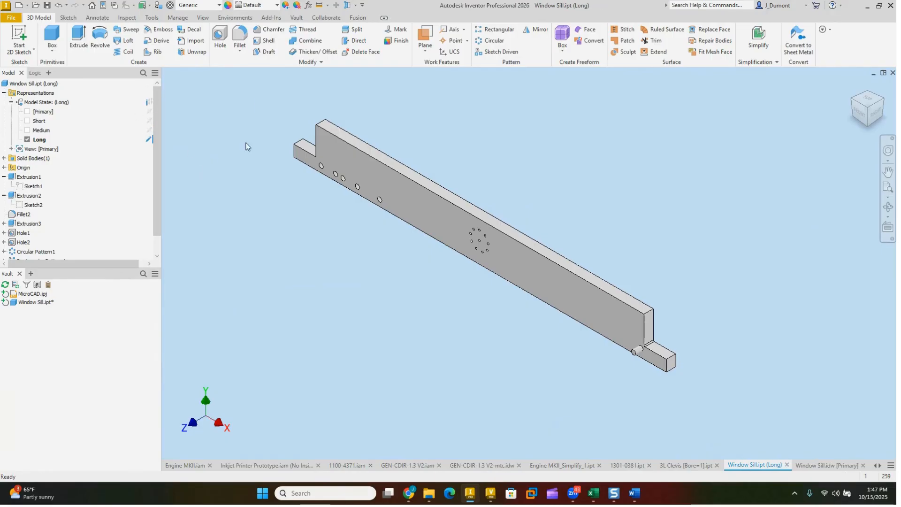
# Step: Enable the factory edit scope and fillet the upper edges at both ends of the raised section with a 0.5 in radius
pyautogui.click(149, 101)
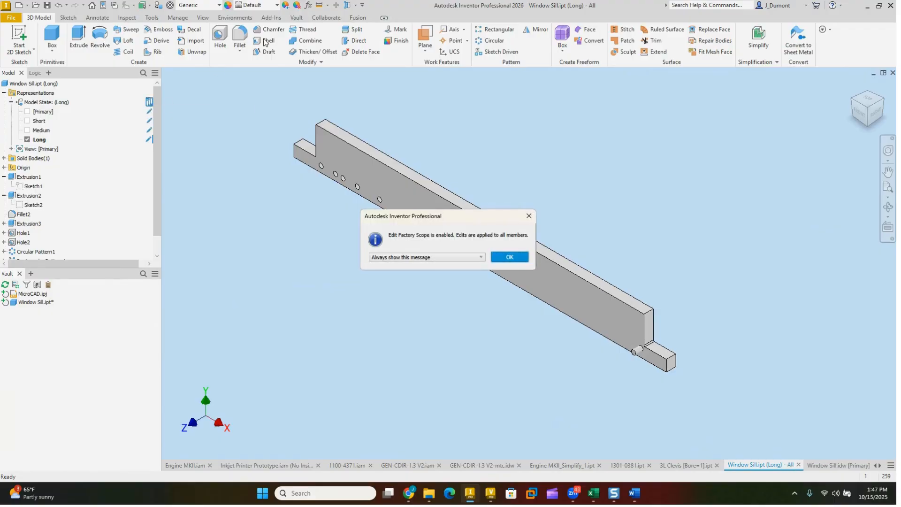
pyautogui.click(509, 257)
pyautogui.click(242, 37)
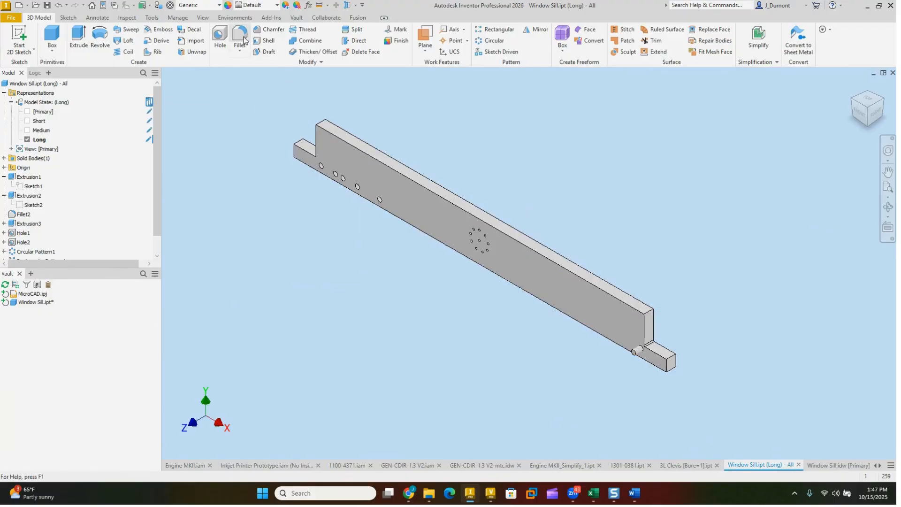
pyautogui.scroll(3, 655, 338)
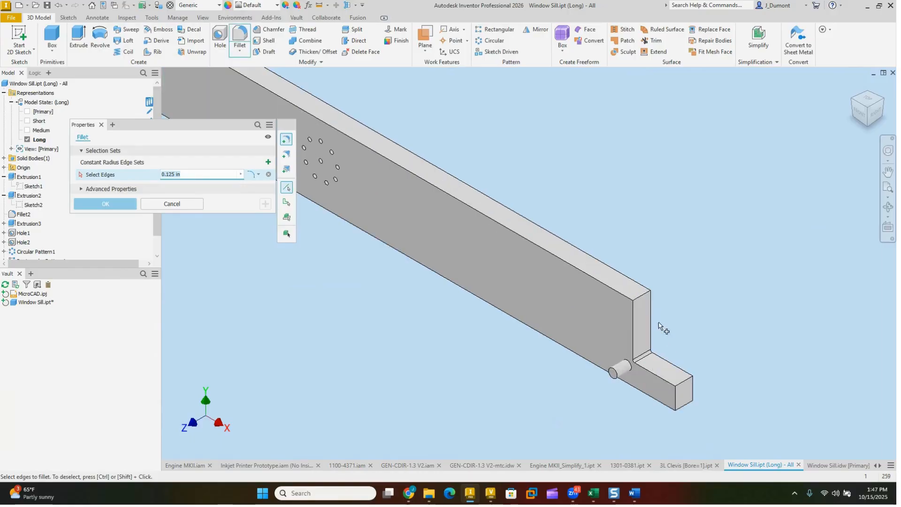
pyautogui.click(644, 292)
pyautogui.moveTo(532, 167); pyautogui.dragTo(750, 304, button='middle')
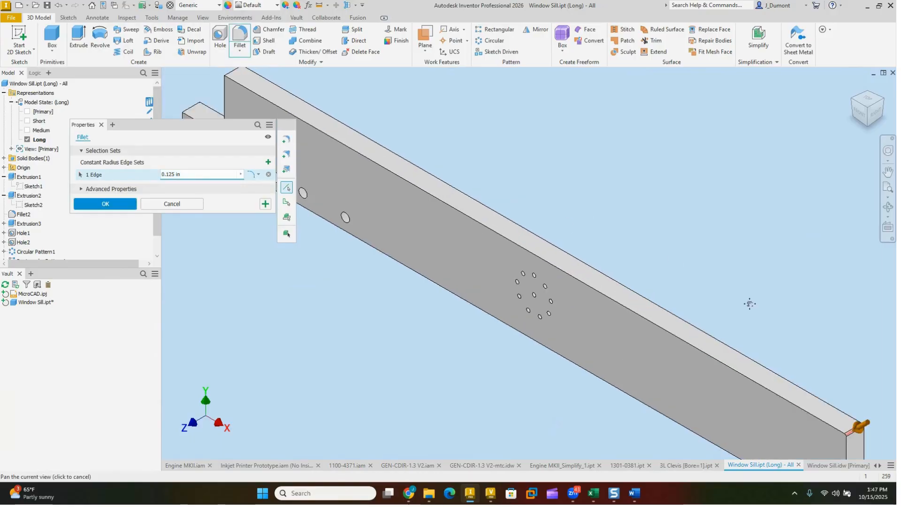
pyautogui.click(230, 70)
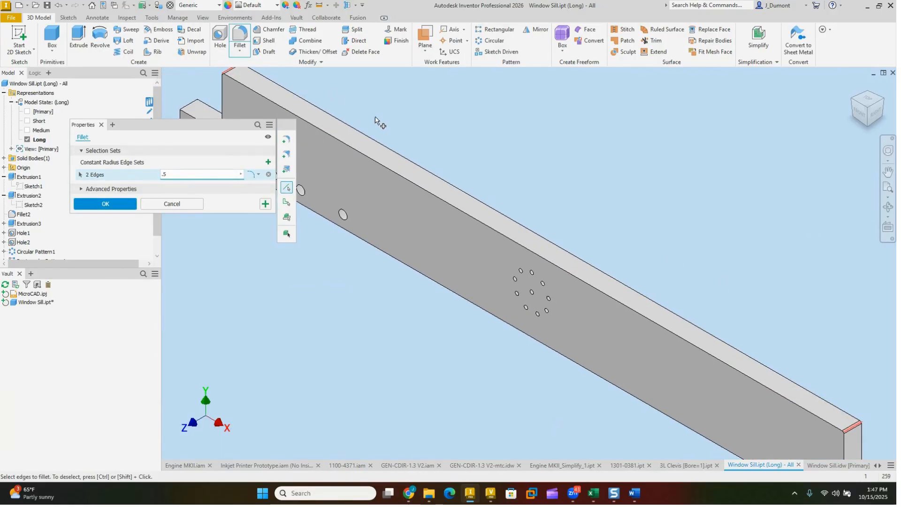
pyautogui.press('Return')
# Step: Activate the Medium, Short and Long model states in turn to check the end fillets on each
pyautogui.scroll(-5, 410, 136)
pyautogui.doubleClick(37, 131)
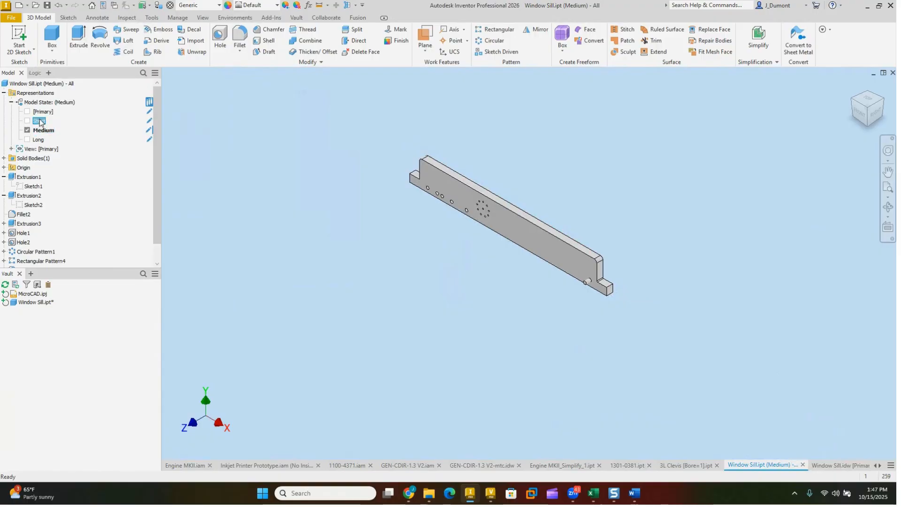
pyautogui.doubleClick(38, 122)
pyautogui.doubleClick(37, 140)
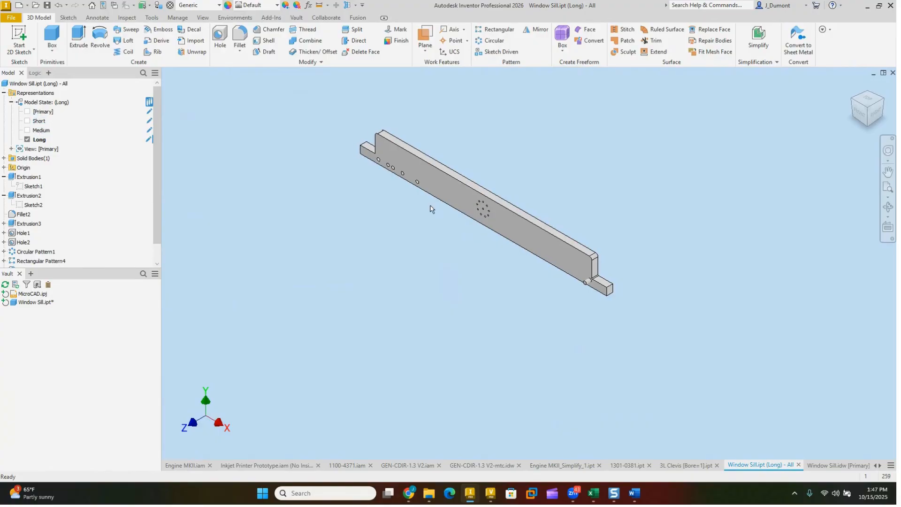
# Step: Limit the edit scope to the Long and Medium model states, and suppress Circular Pattern1 and Hole2
pyautogui.click(150, 103)
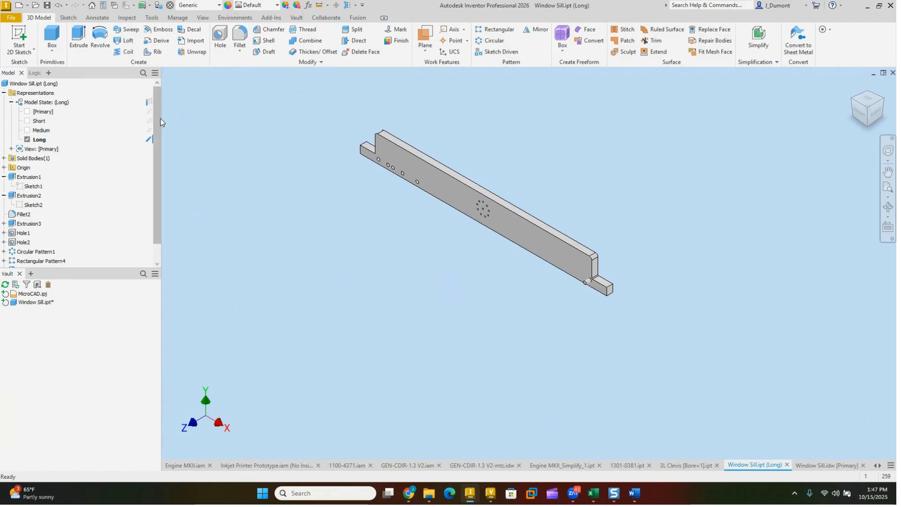
pyautogui.click(148, 131)
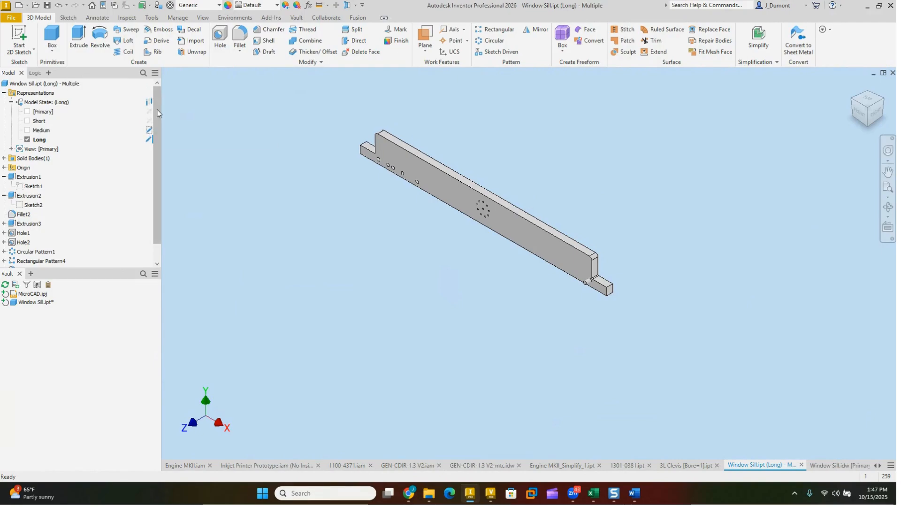
pyautogui.click(38, 252)
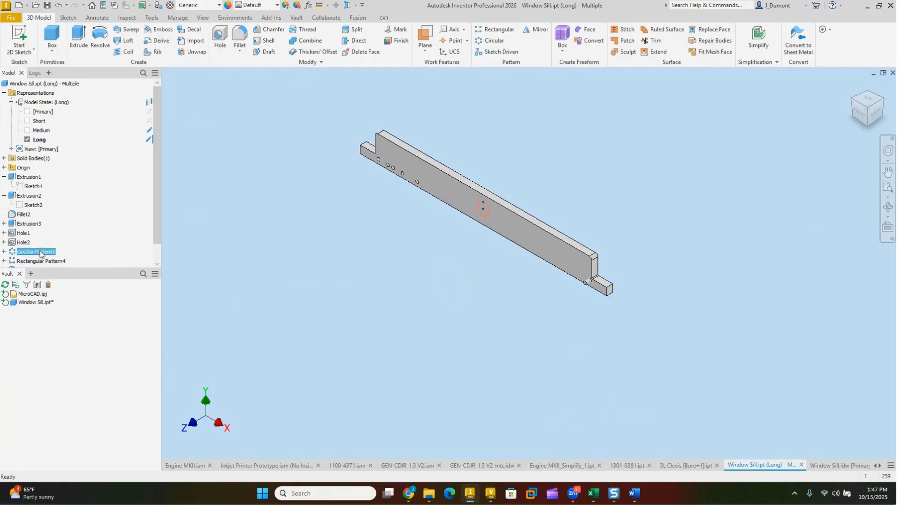
pyautogui.keyDown('shift'); pyautogui.click(21, 244); pyautogui.keyUp('shift')
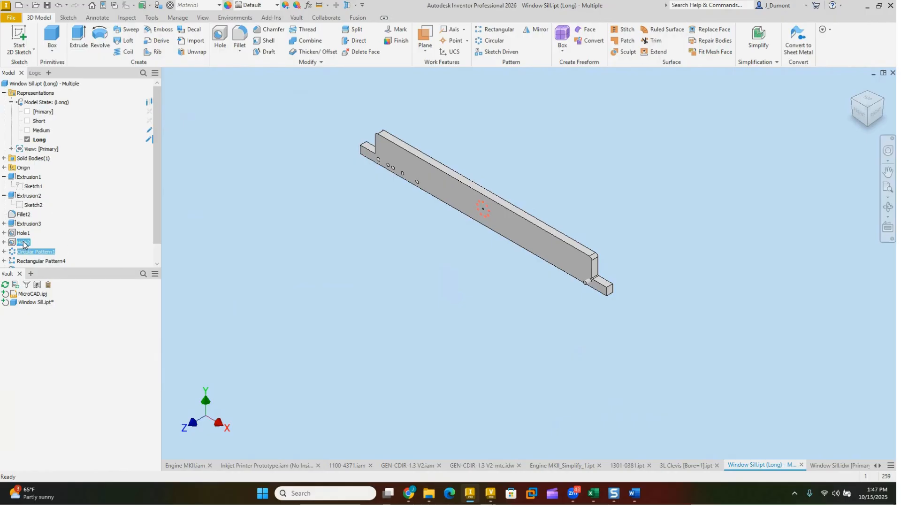
pyautogui.rightClick(24, 243)
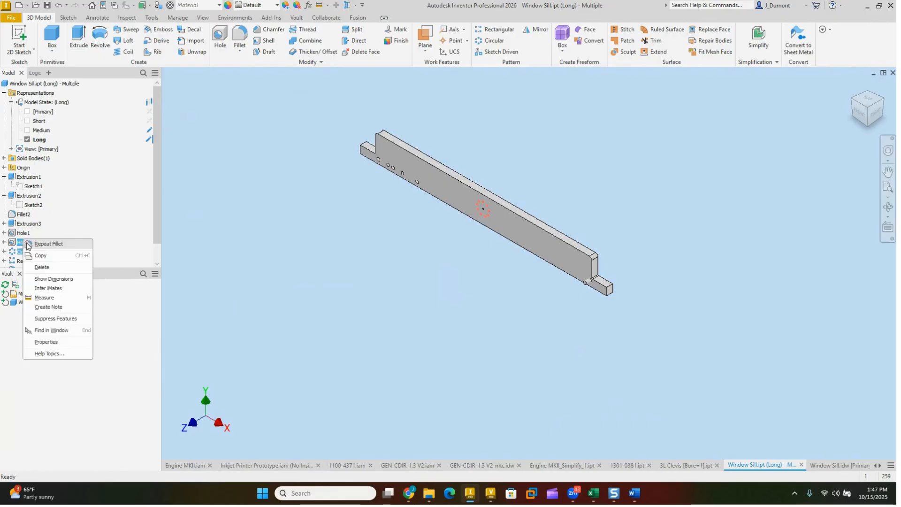
pyautogui.click(52, 318)
pyautogui.click(40, 130)
pyautogui.click(40, 132)
pyautogui.click(39, 139)
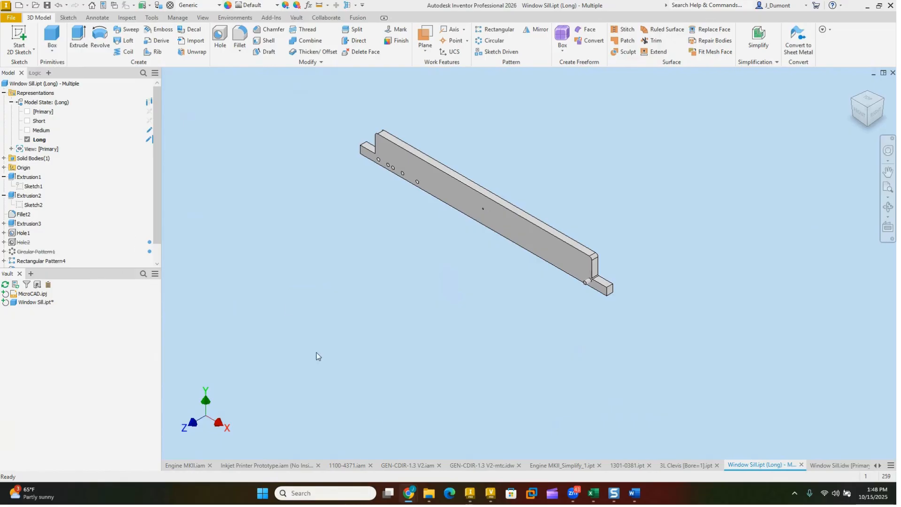
# Step: Switch to the 1100-4371.iam blade assembly and examine its ribs and mounting brackets up close
pyautogui.click(348, 465)
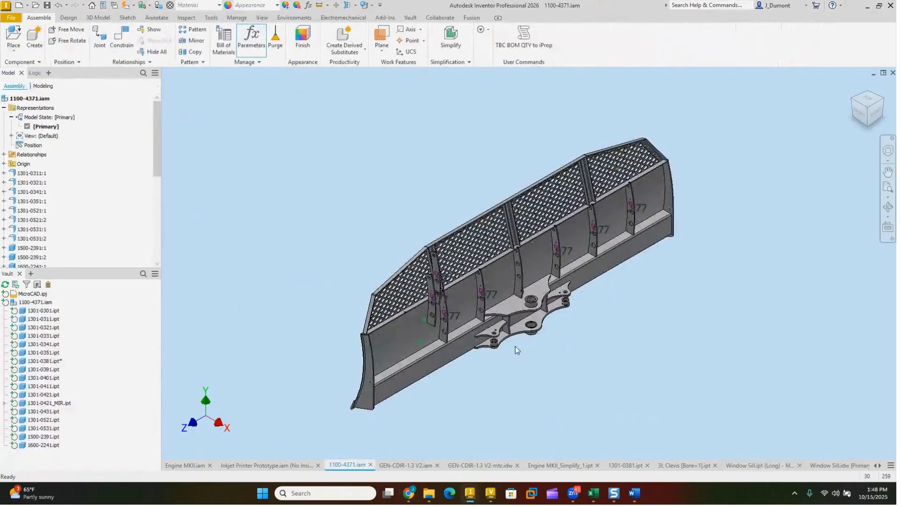
pyautogui.scroll(3, 587, 353)
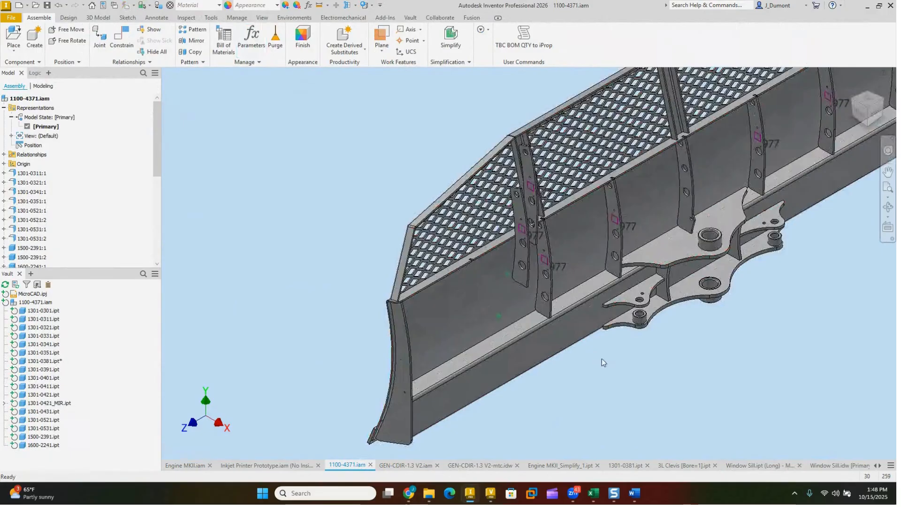
pyautogui.scroll(-1, 603, 368)
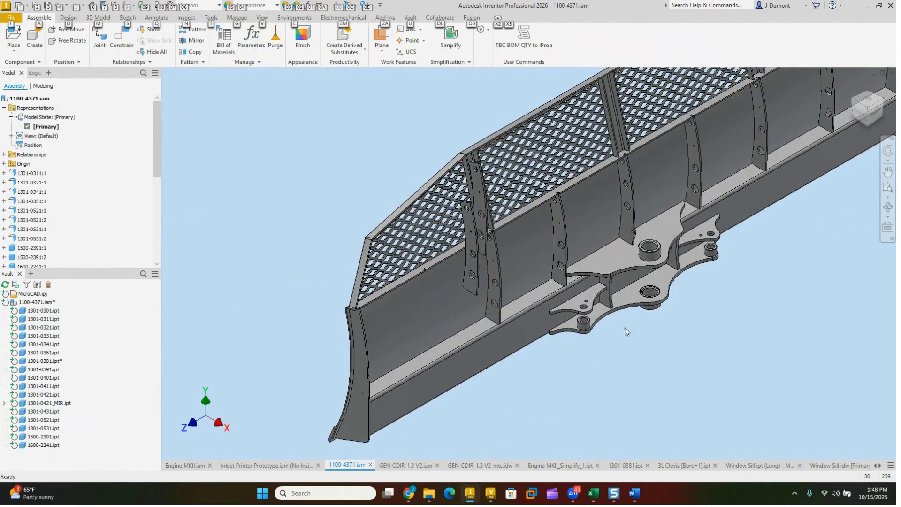
# Step: Start a Mate constraint from the lower flange's upper face, with multiselect enabled for the second selection
pyautogui.keyDown('shift'); pyautogui.moveTo(549, 364); pyautogui.dragTo(494, 295, button='middle'); pyautogui.keyUp('shift')
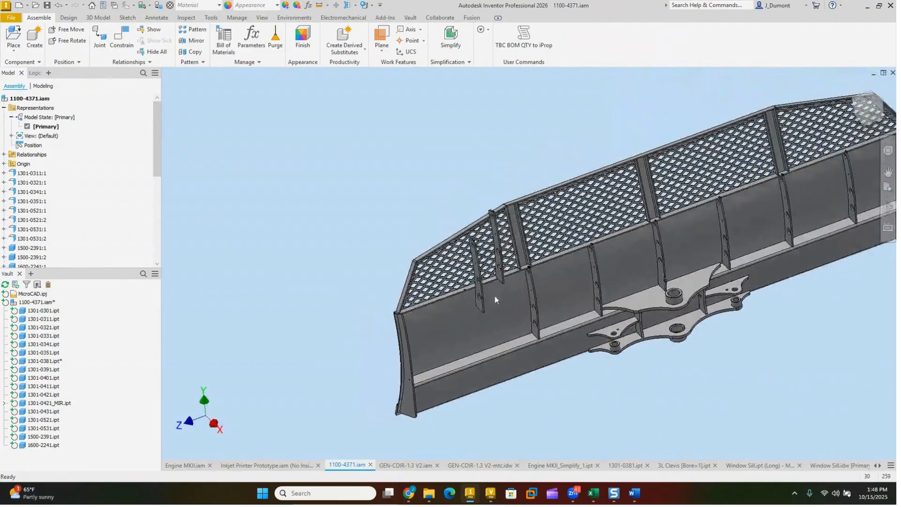
pyautogui.moveTo(482, 295); pyautogui.dragTo(455, 242)
pyautogui.keyDown('shift'); pyautogui.moveTo(515, 258); pyautogui.dragTo(537, 233, button='middle'); pyautogui.keyUp('shift')
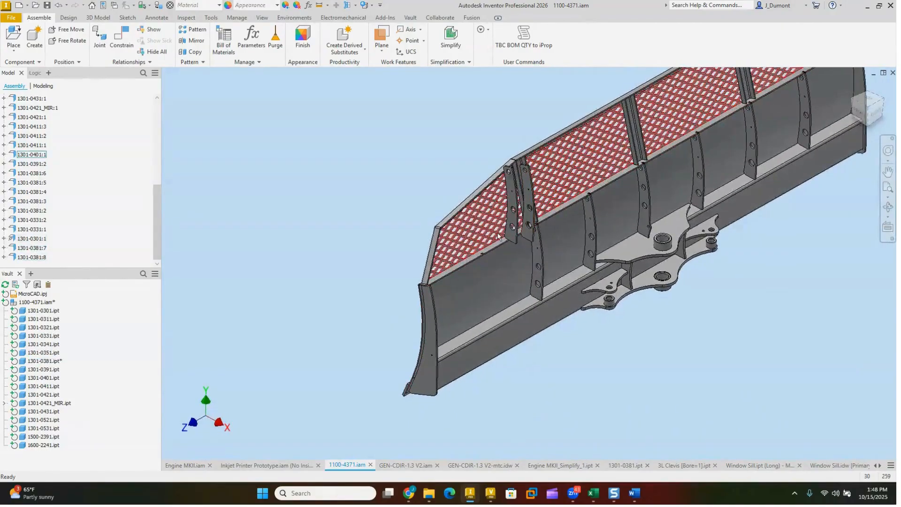
pyautogui.scroll(-3, 555, 312)
pyautogui.keyDown('shift'); pyautogui.moveTo(561, 322); pyautogui.dragTo(591, 360, button='middle'); pyautogui.keyUp('shift')
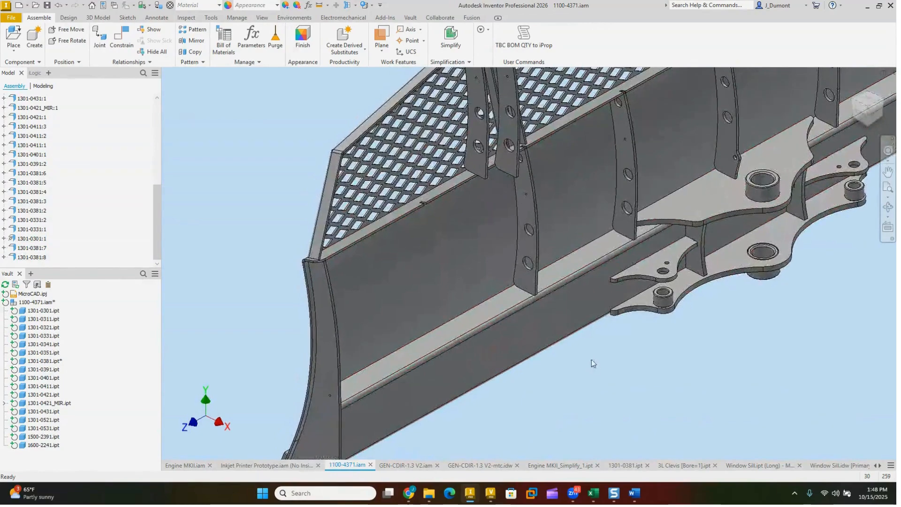
pyautogui.click(121, 36)
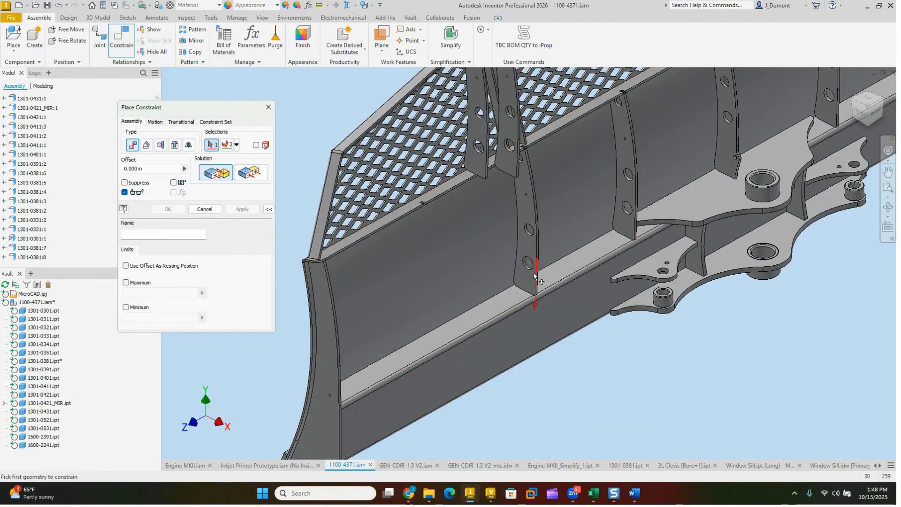
pyautogui.click(501, 302)
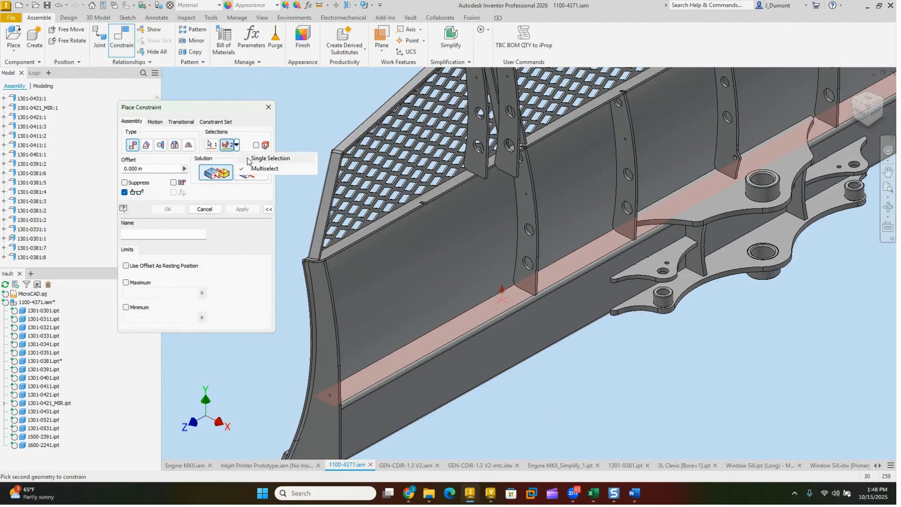
pyautogui.click(236, 145)
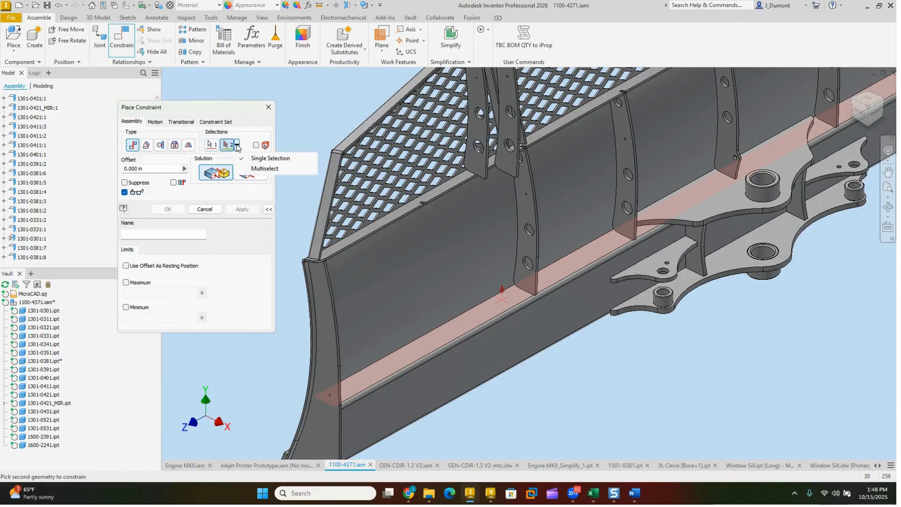
pyautogui.click(263, 169)
# Step: Mate the bottom end faces of the two loose 1301-0381 ribs to the flange face with a 0.000 in offset
pyautogui.keyDown('shift'); pyautogui.moveTo(499, 308); pyautogui.dragTo(434, 272, button='middle'); pyautogui.keyUp('shift')
pyautogui.scroll(-8, 430, 271)
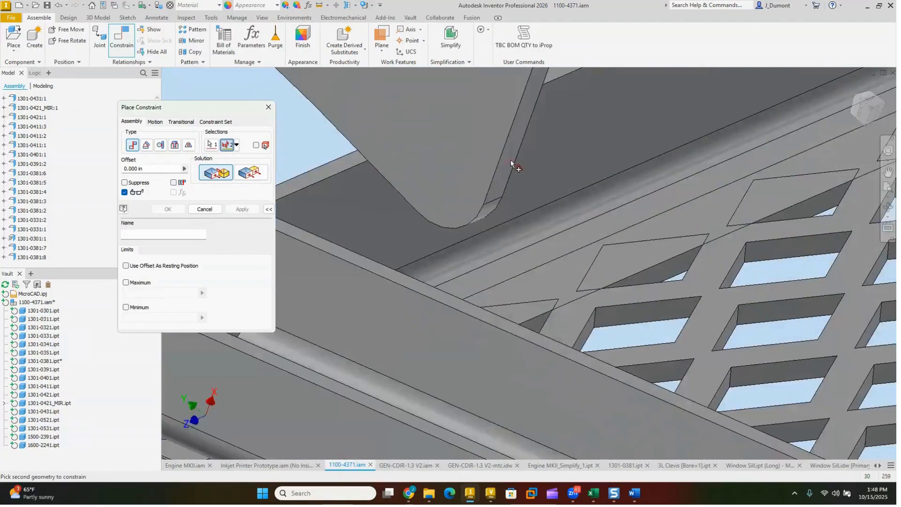
pyautogui.click(510, 162)
pyautogui.scroll(5, 509, 185)
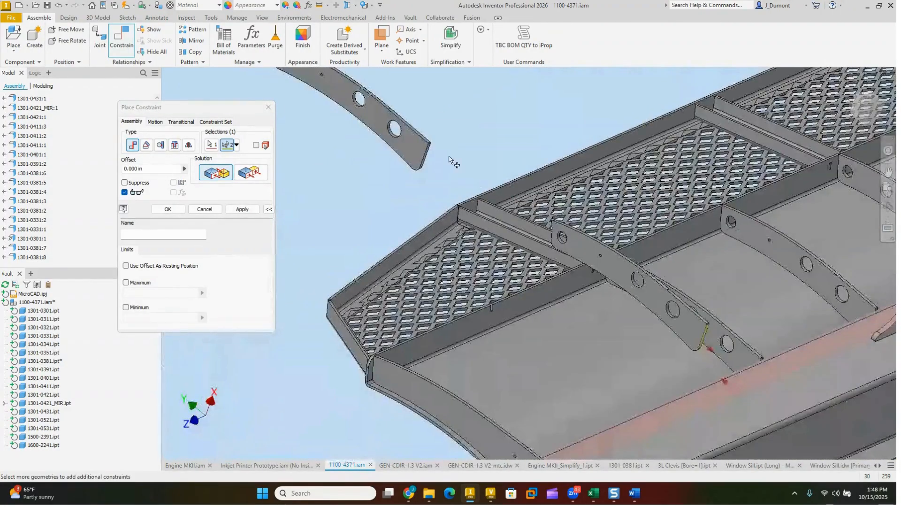
pyautogui.scroll(-5, 453, 162)
pyautogui.click(415, 185)
pyautogui.scroll(5, 422, 202)
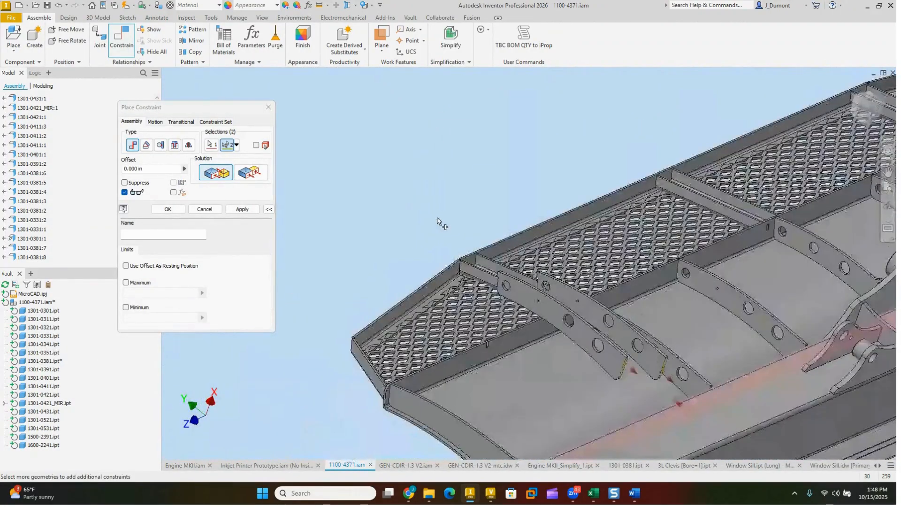
pyautogui.keyDown('shift'); pyautogui.moveTo(445, 232); pyautogui.dragTo(417, 253, button='middle'); pyautogui.keyUp('shift')
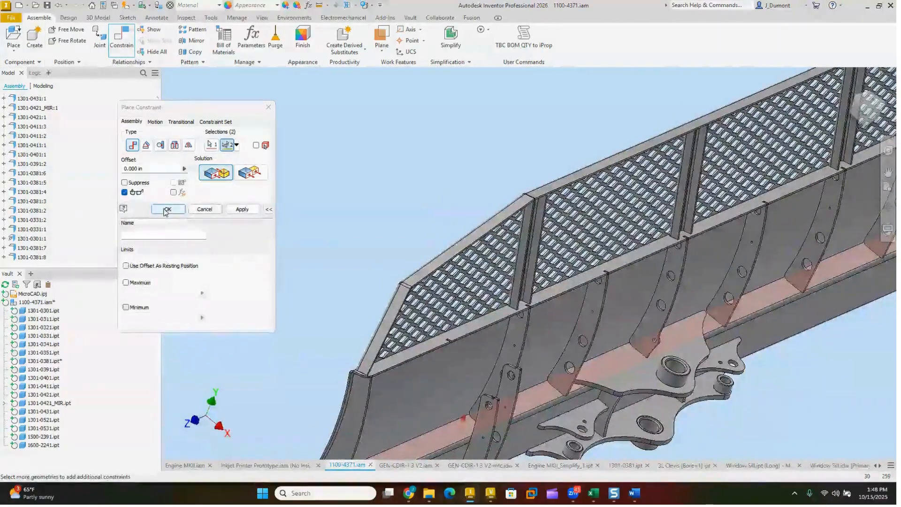
pyautogui.click(167, 210)
# Step: Reposition the two mated ribs along the flange in the blade's end bay and review the whole assembly
pyautogui.keyDown('shift'); pyautogui.moveTo(451, 280); pyautogui.dragTo(478, 267, button='middle'); pyautogui.keyUp('shift')
pyautogui.moveTo(536, 288); pyautogui.dragTo(439, 305)
pyautogui.keyDown('shift'); pyautogui.moveTo(586, 324); pyautogui.dragTo(297, 255, button='middle'); pyautogui.keyUp('shift')
pyautogui.click(301, 252)
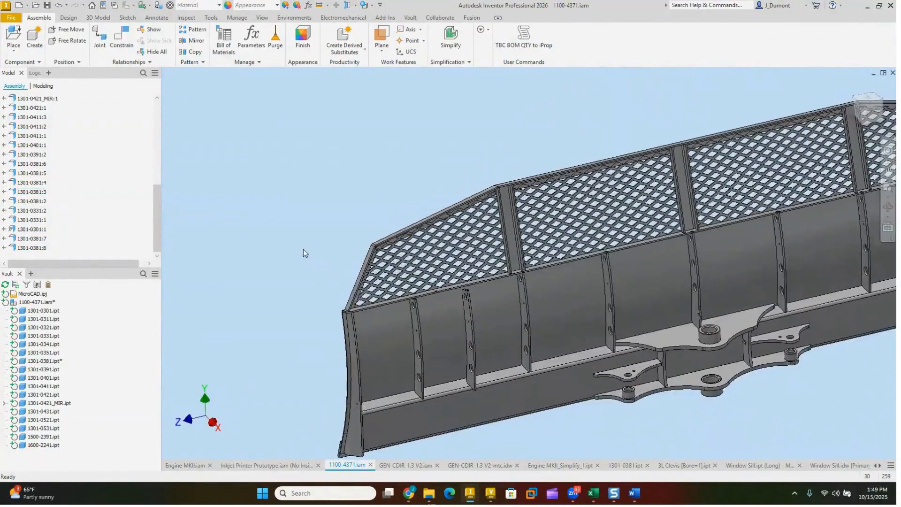
pyautogui.keyDown('shift'); pyautogui.moveTo(304, 249); pyautogui.dragTo(305, 200, button='middle'); pyautogui.keyUp('shift')
pyautogui.scroll(-1, 305, 199)
pyautogui.scroll(-2, 305, 199)
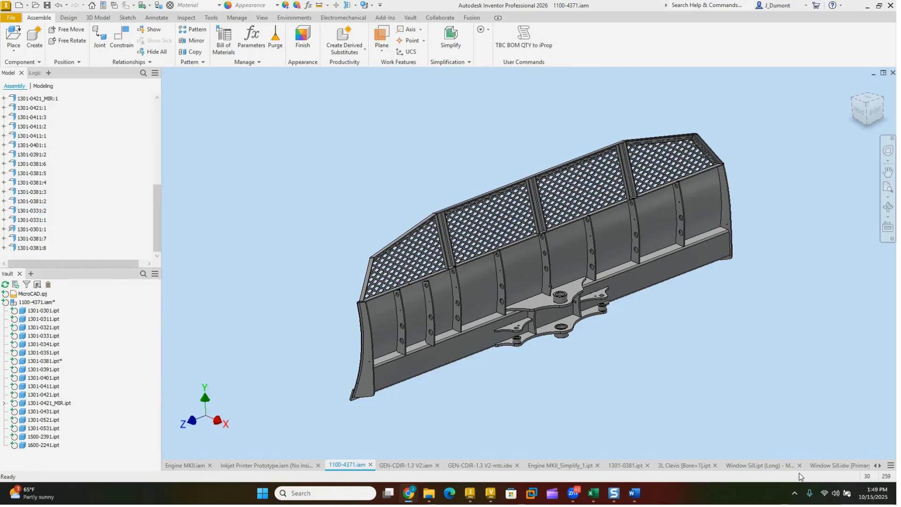
# Step: Check Autodesk Access twice for available product updates, closing its window each time
pyautogui.click(795, 493)
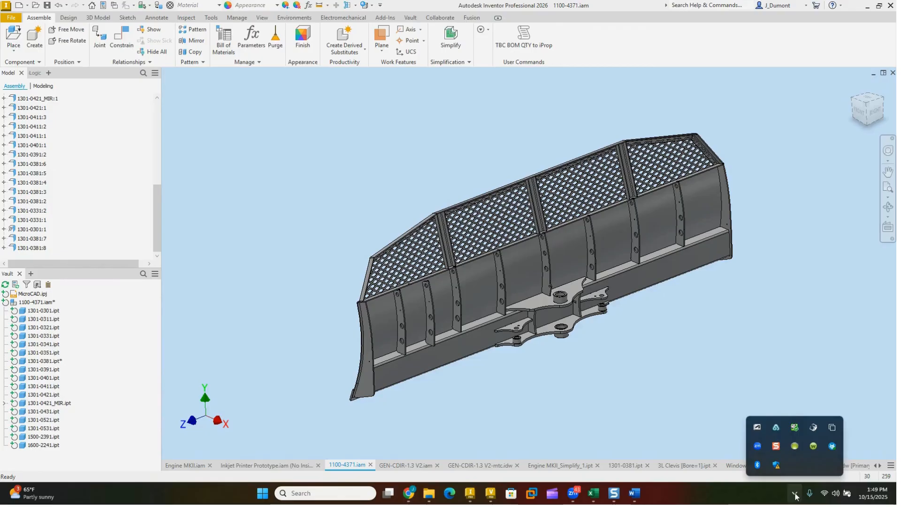
pyautogui.click(757, 427)
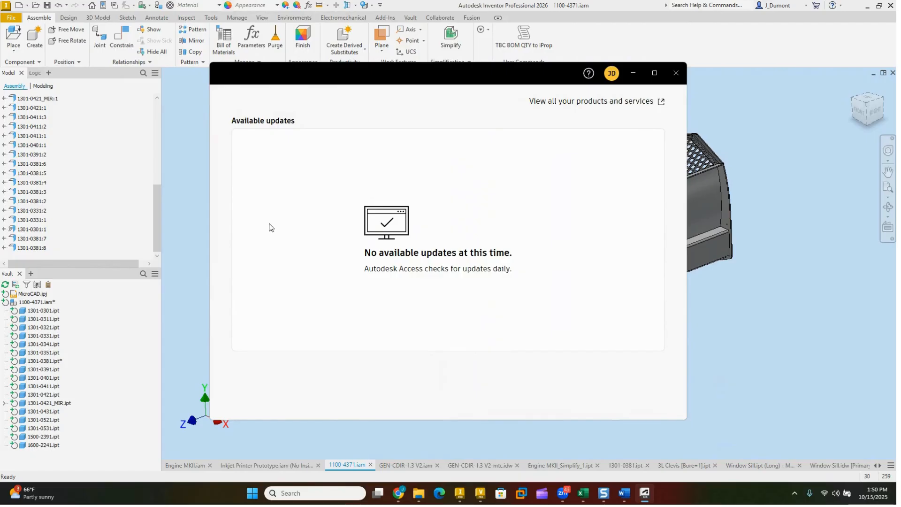
pyautogui.click(675, 74)
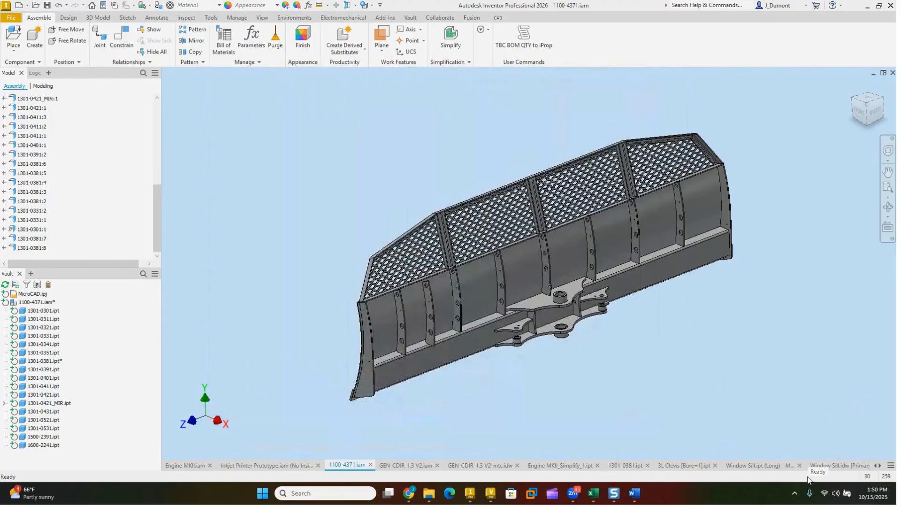
pyautogui.click(795, 494)
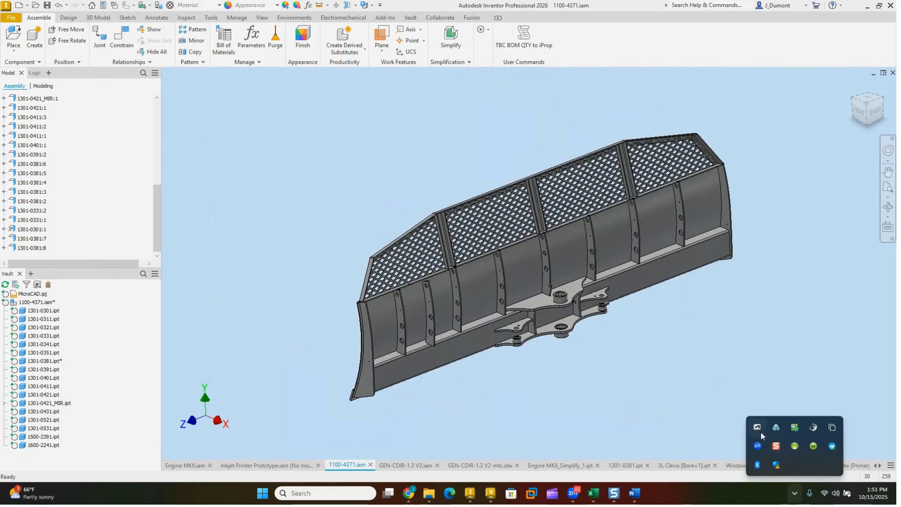
pyautogui.click(757, 429)
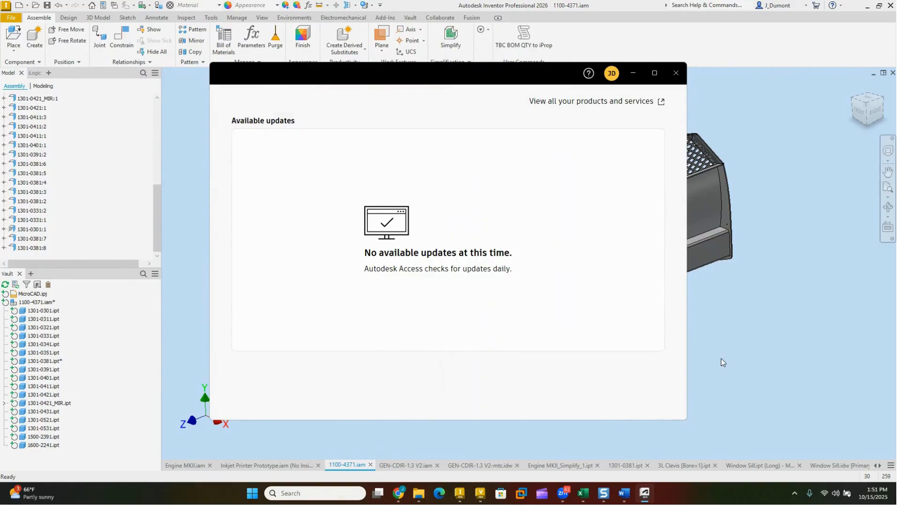
pyautogui.click(676, 73)
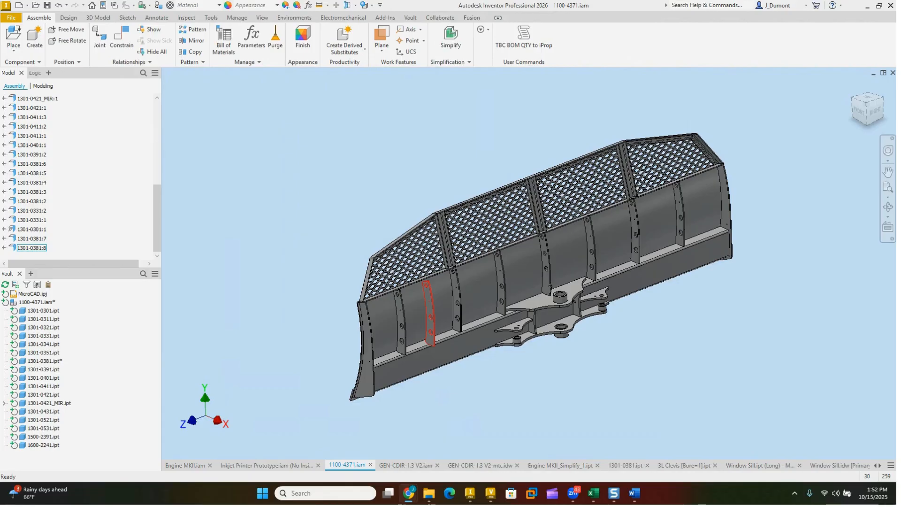
pyautogui.click(168, 210)
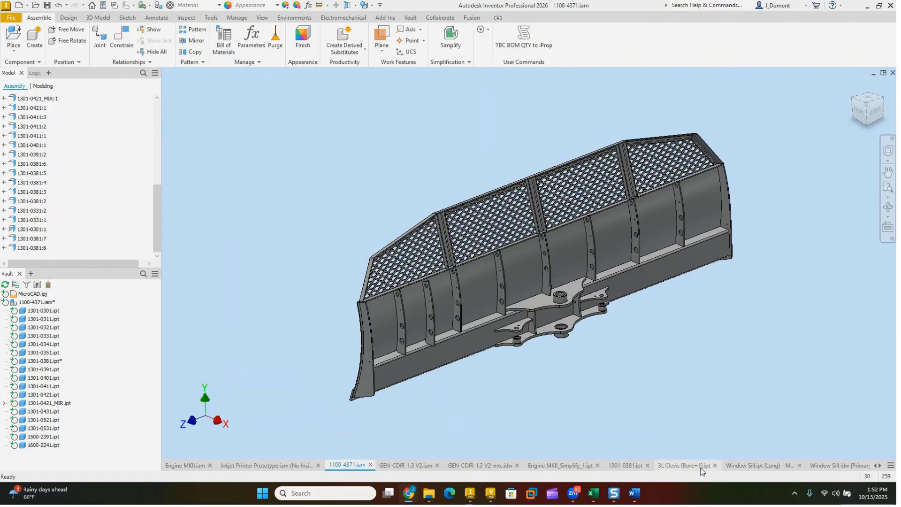
# Step: Switch to the Window Sill.idw drawing and delete the break from the dimensioned view on Sheet:1
pyautogui.click(831, 466)
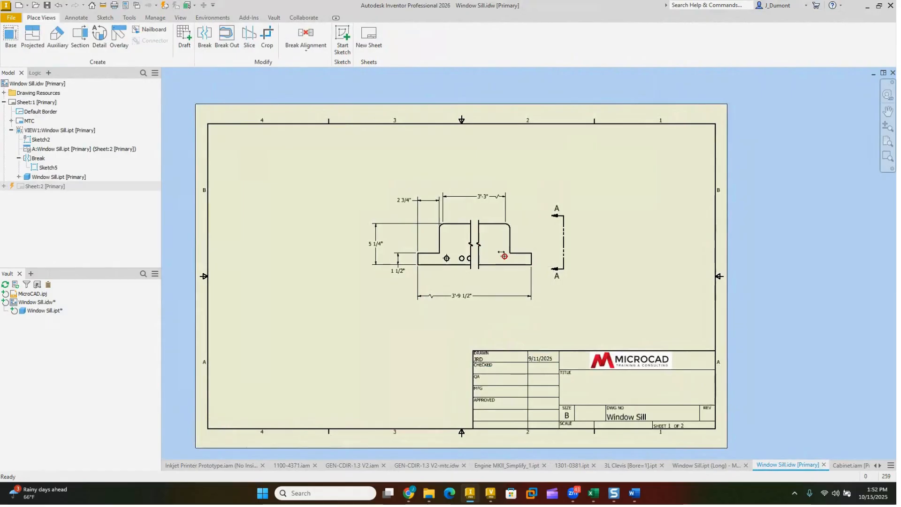
pyautogui.scroll(4, 512, 239)
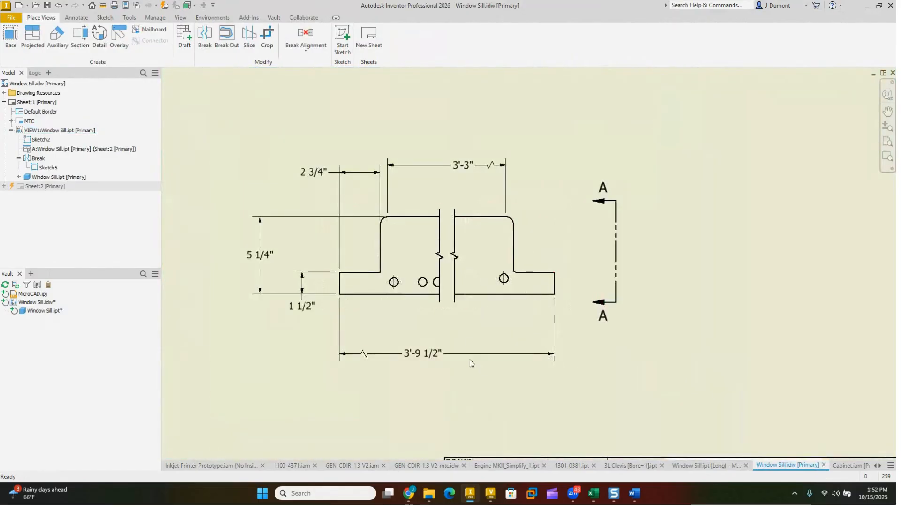
pyautogui.scroll(-5, 471, 356)
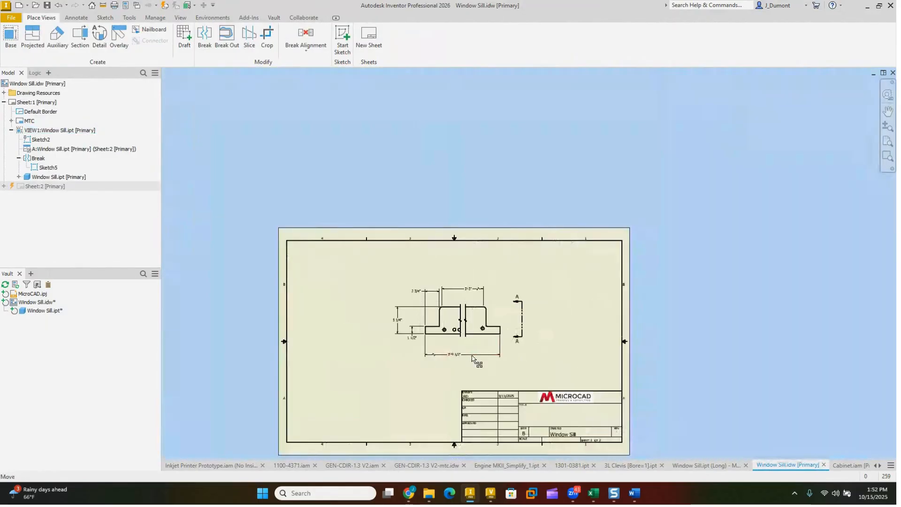
pyautogui.rightClick(462, 318)
pyautogui.click(449, 367)
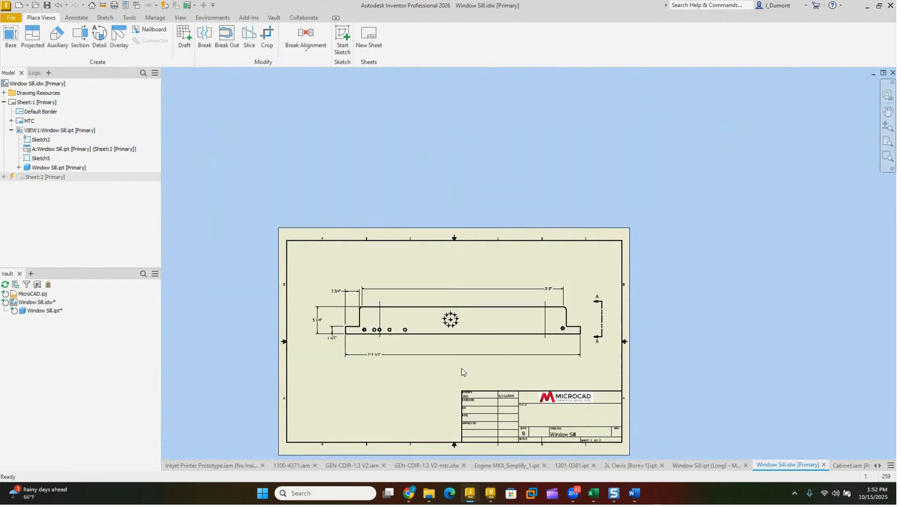
pyautogui.scroll(5, 567, 322)
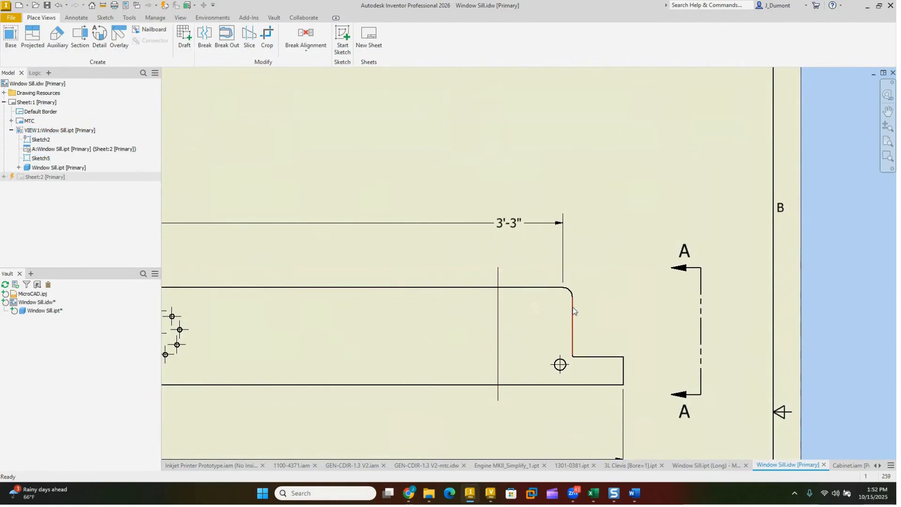
pyautogui.doubleClick(296, 269)
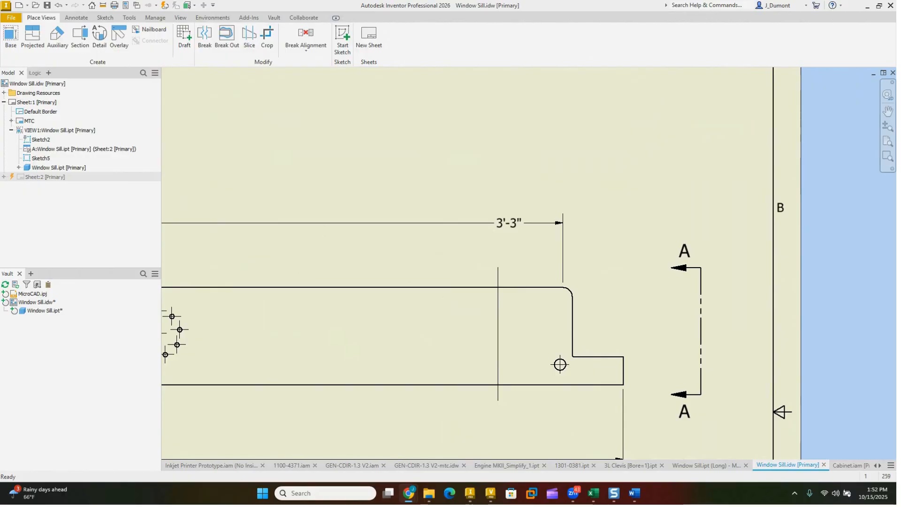
# Step: Switch to Autodesk Vault Professional, open the Junk folder inside Demo Files, and enlarge the file list to see its contents
pyautogui.click(491, 498)
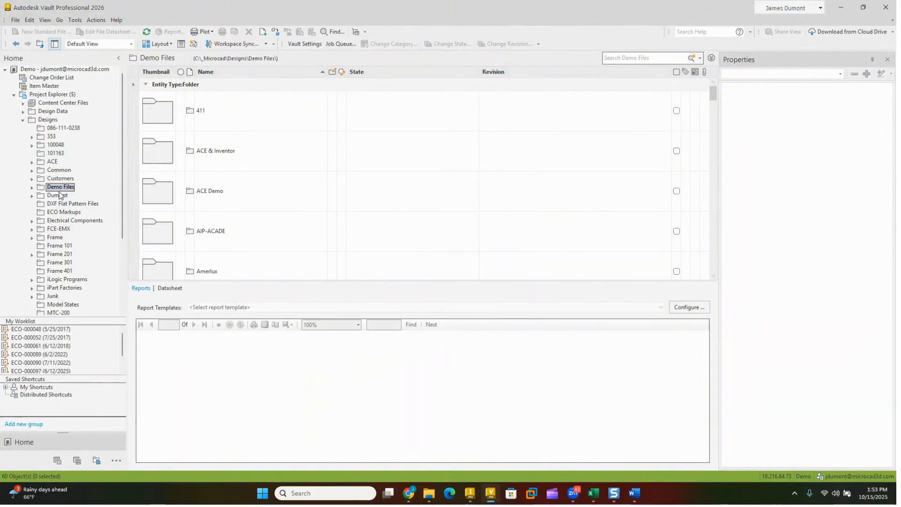
pyautogui.click(32, 187)
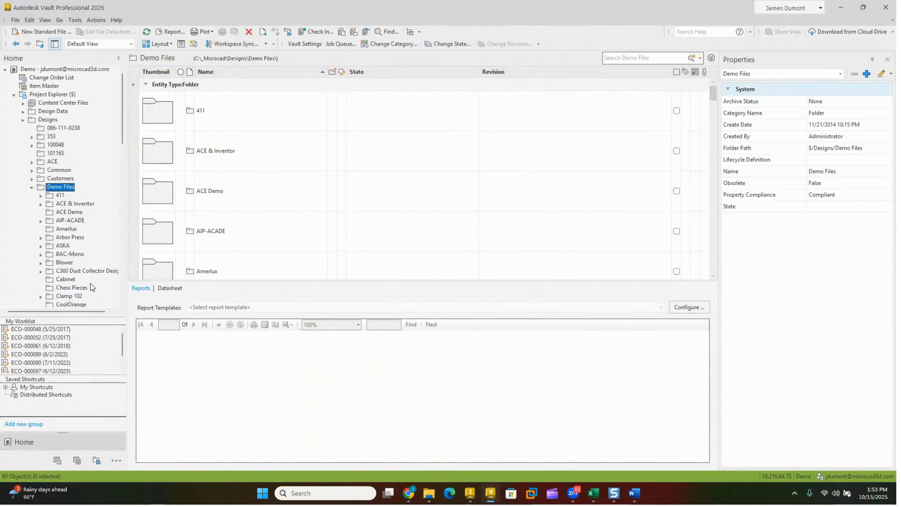
pyautogui.scroll(-7, 91, 290)
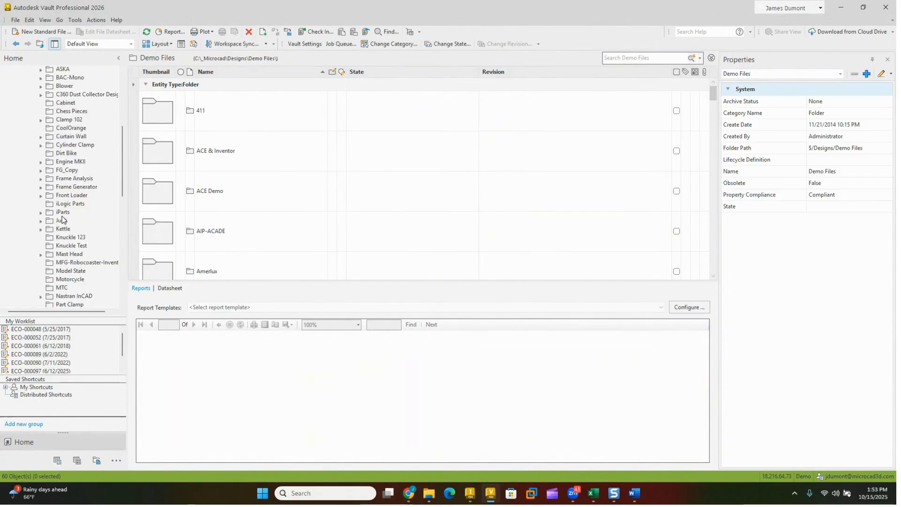
pyautogui.click(62, 220)
pyautogui.moveTo(316, 284); pyautogui.dragTo(318, 334)
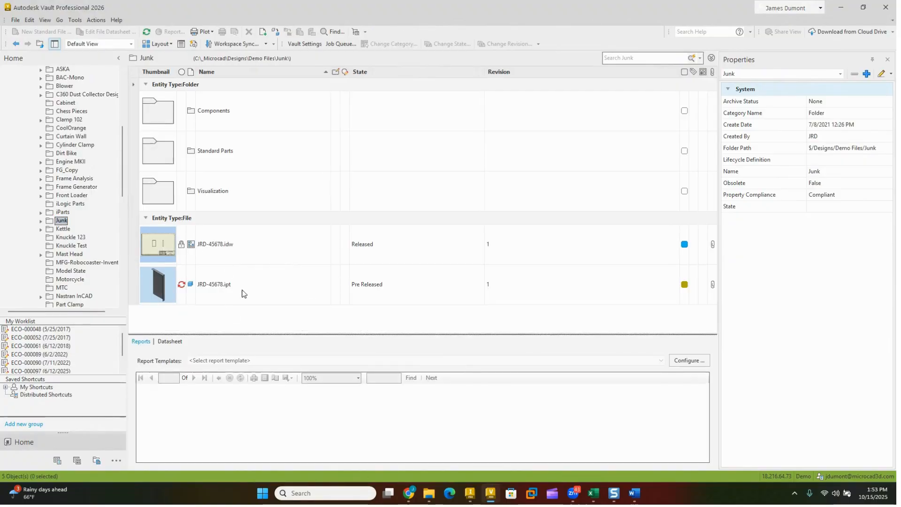
# Step: Return to Inventor and create a new part from the Standard.ipt template, accepting the style library definitions
pyautogui.moveTo(470, 492)
pyautogui.click(457, 459)
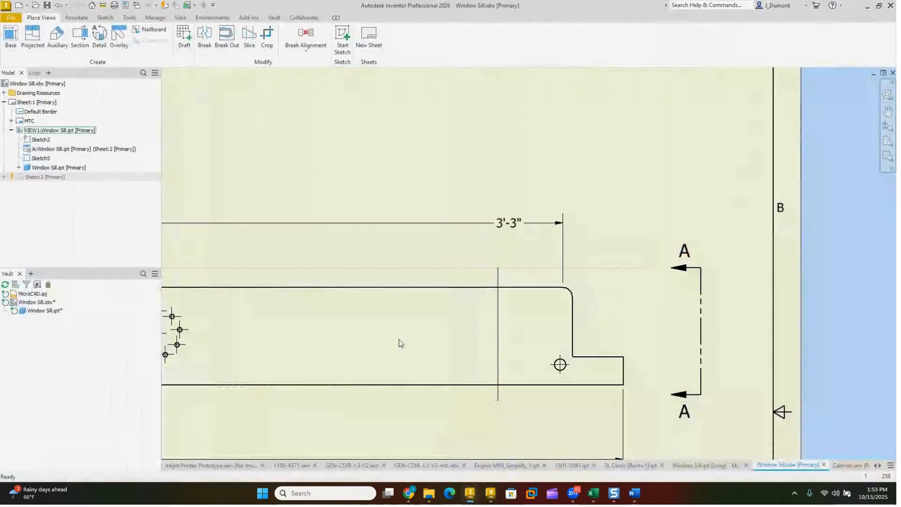
pyautogui.click(19, 6)
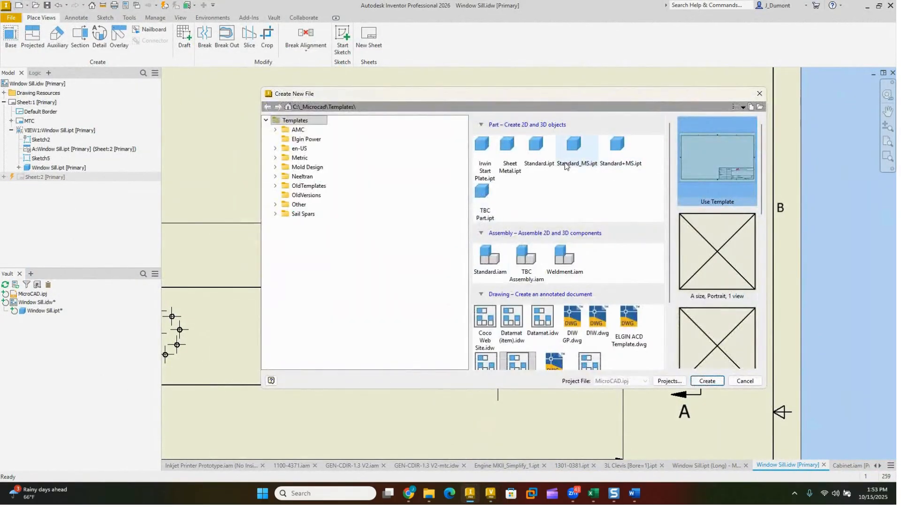
pyautogui.doubleClick(538, 150)
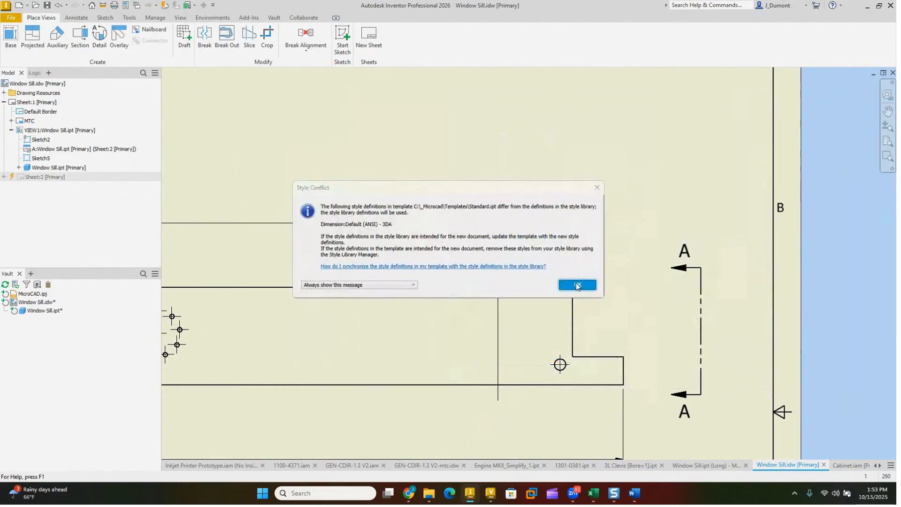
pyautogui.click(577, 285)
# Step: Save the new part as UG-123 in the Junk folder inside Demo Files, skipping the generated file number
pyautogui.click(47, 6)
pyautogui.click(363, 154)
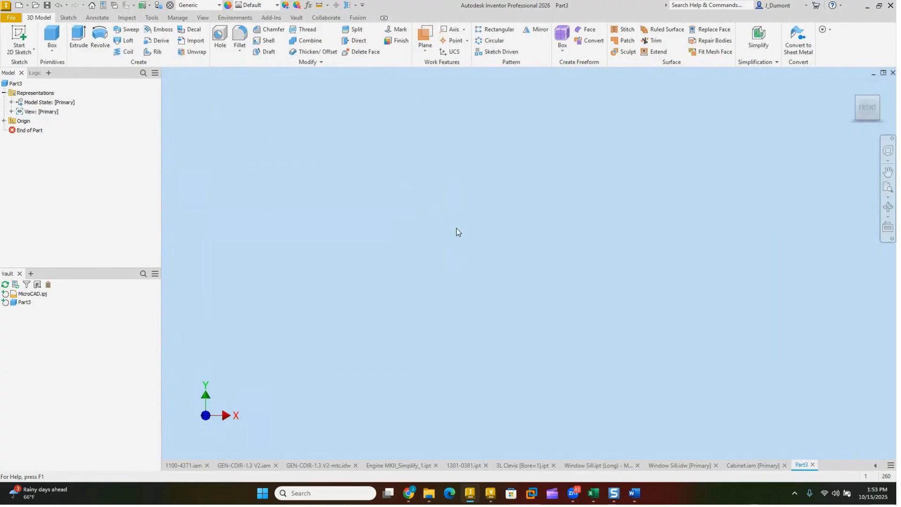
pyautogui.scroll(1, 285, 185)
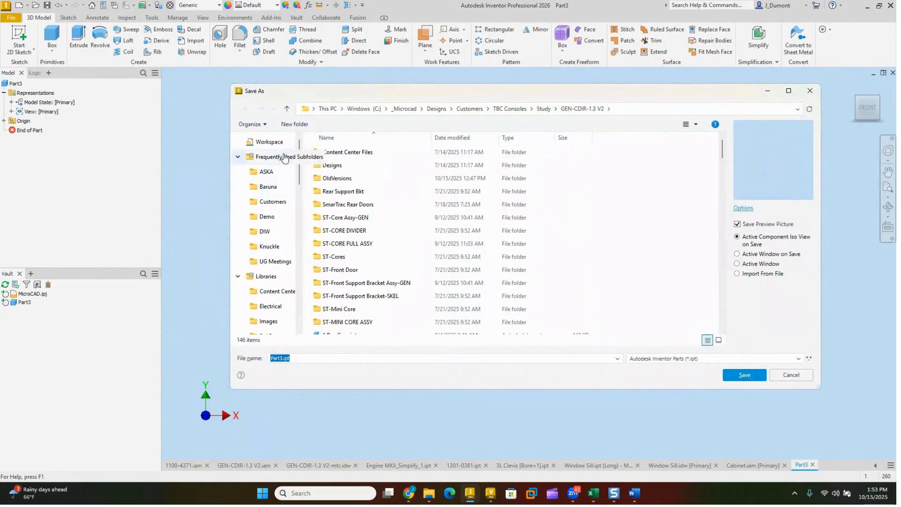
pyautogui.click(269, 217)
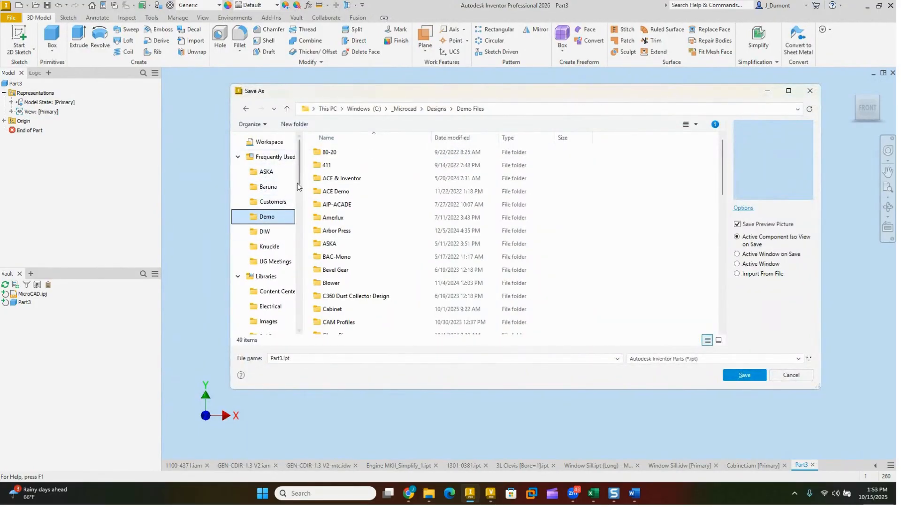
pyautogui.scroll(-2, 364, 278)
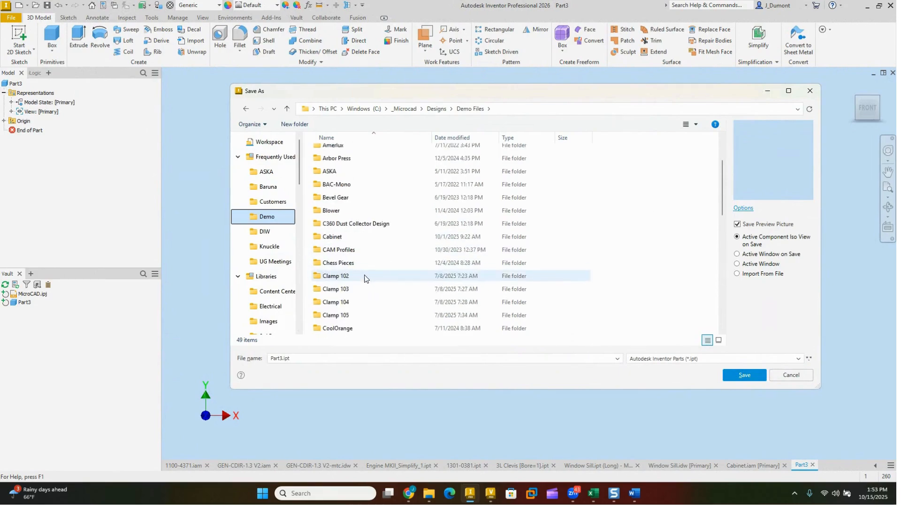
pyautogui.scroll(-5, 364, 278)
pyautogui.click(327, 250)
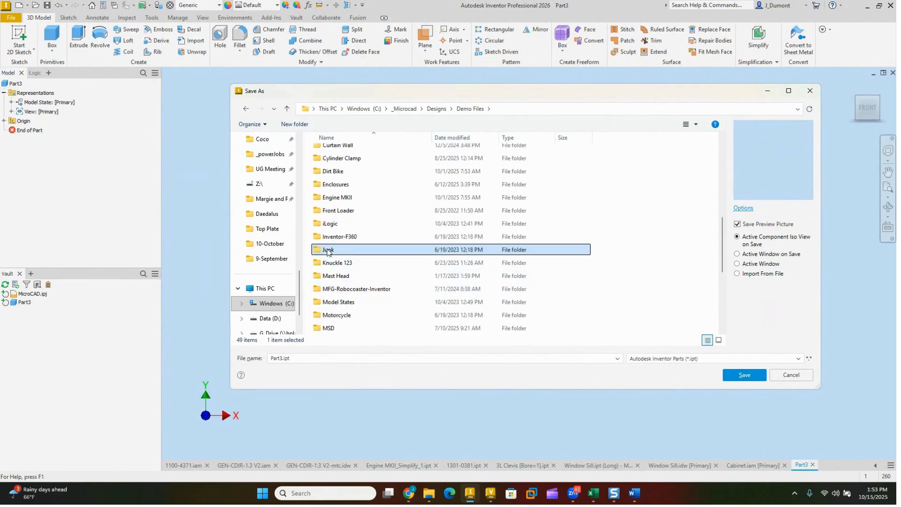
pyautogui.doubleClick(327, 250)
pyautogui.click(342, 358)
pyautogui.moveTo(341, 357); pyautogui.dragTo(248, 360)
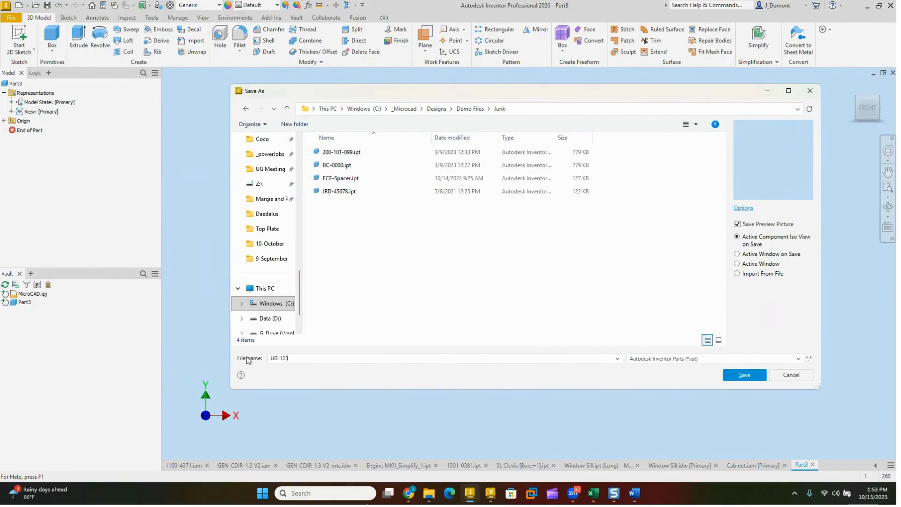
pyautogui.click(745, 375)
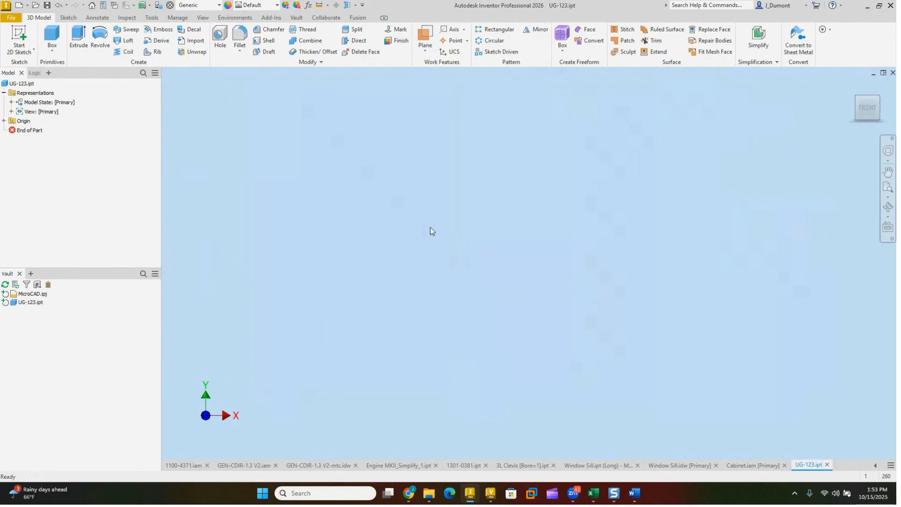
# Step: Check UG-123.ipt in to the vault, closing the file and deleting its working copy
pyautogui.click(297, 17)
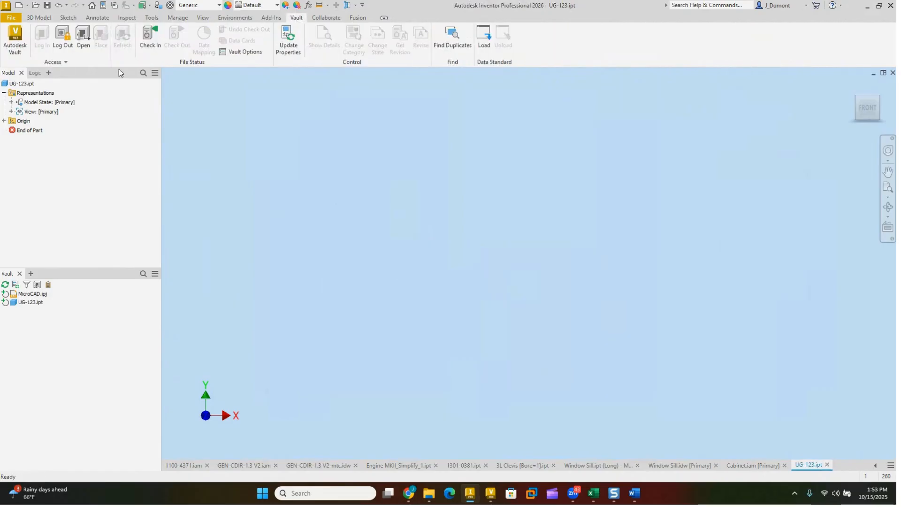
pyautogui.click(150, 38)
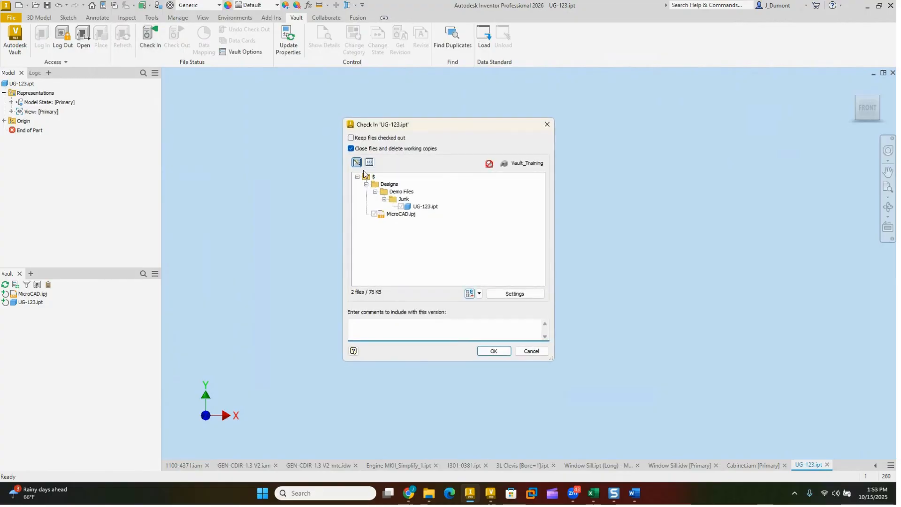
pyautogui.click(507, 351)
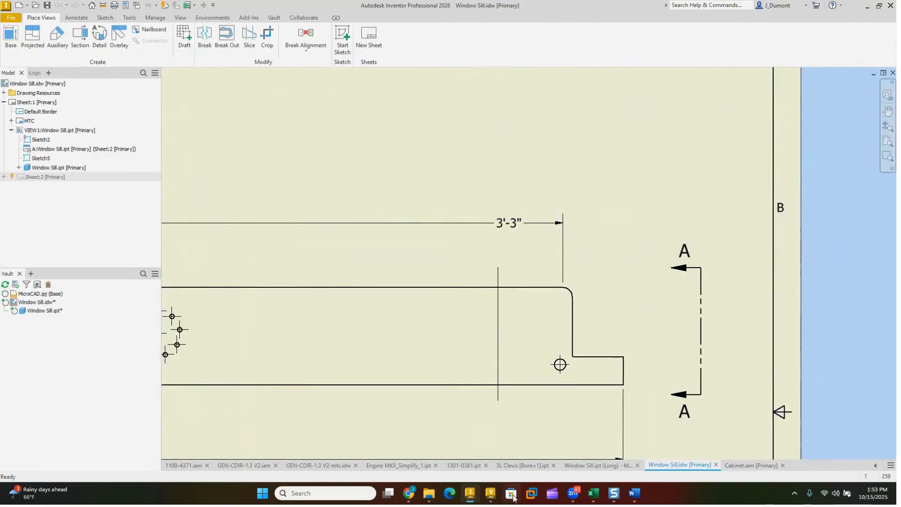
# Step: Switch to Autodesk Vault Professional, refresh the Junk folder, and search the whole Project Explorer for ug-123
pyautogui.click(491, 493)
pyautogui.click(146, 32)
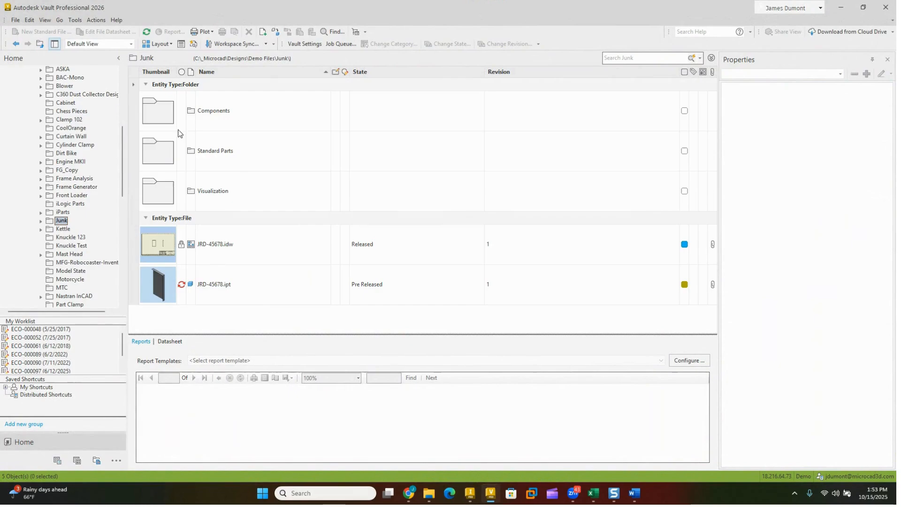
pyautogui.click(146, 32)
pyautogui.scroll(7, 85, 93)
pyautogui.click(73, 95)
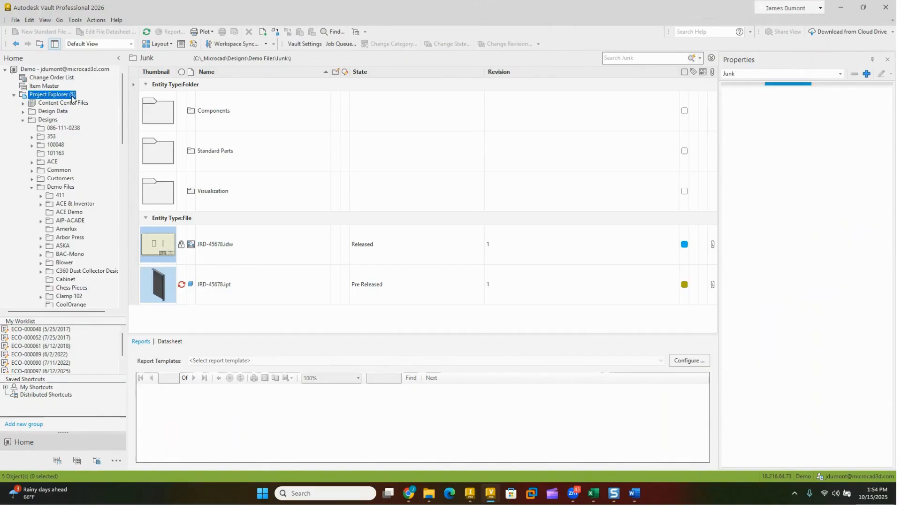
pyautogui.click(625, 58)
pyautogui.write('ug-123')
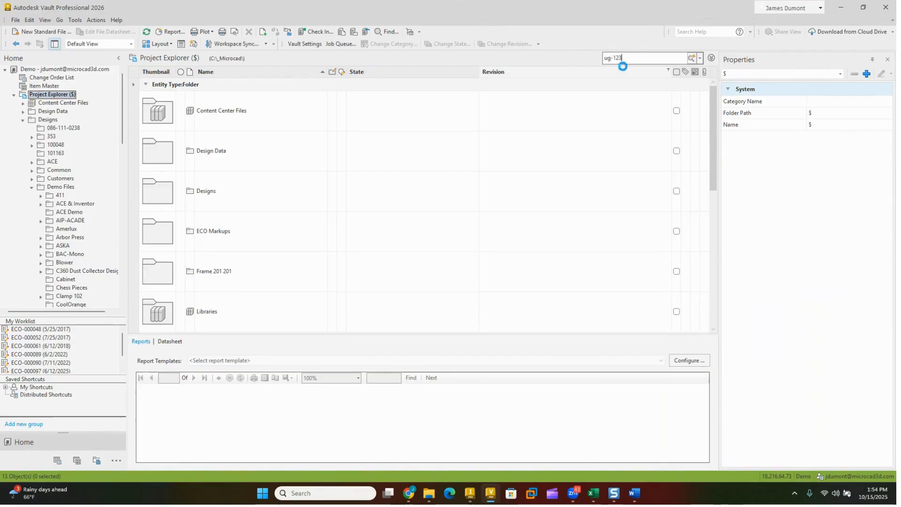
pyautogui.press('Return')
pyautogui.click(63, 96)
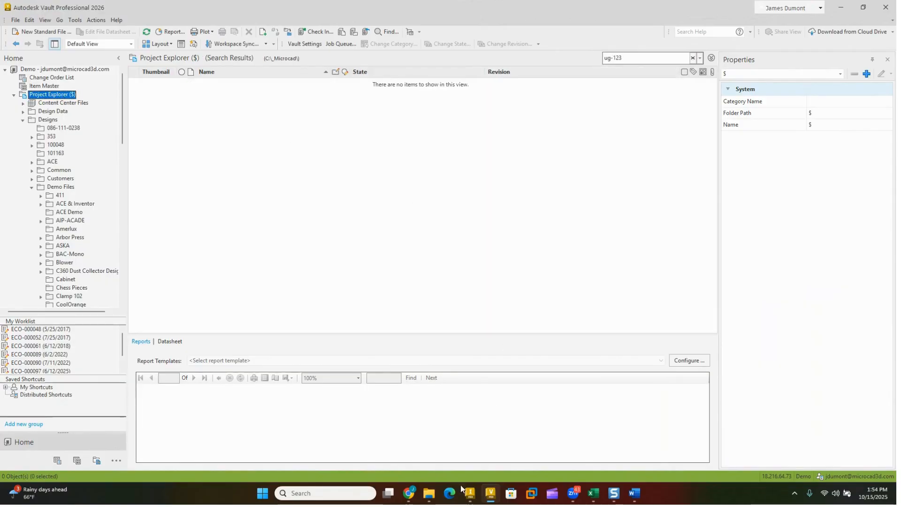
# Step: Return to Inventor and check the Vault server status to see which vault it is logged in to
pyautogui.click(470, 492)
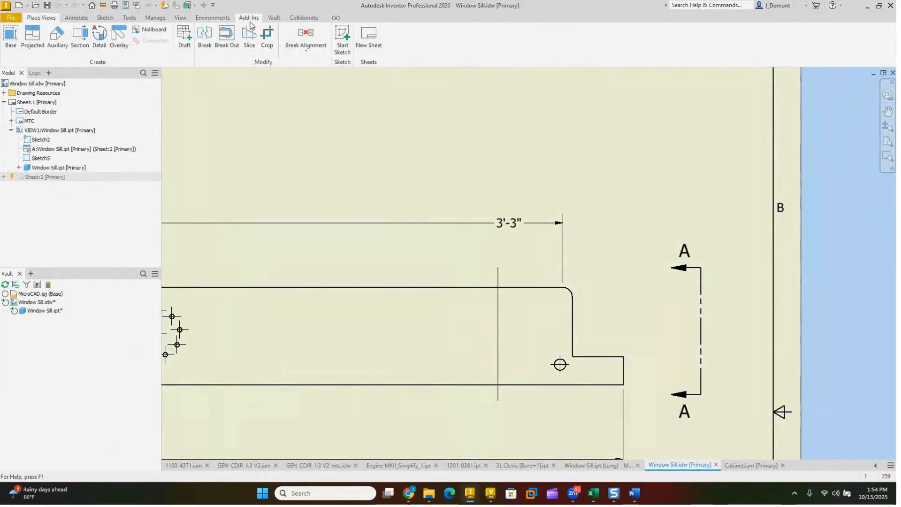
pyautogui.click(273, 17)
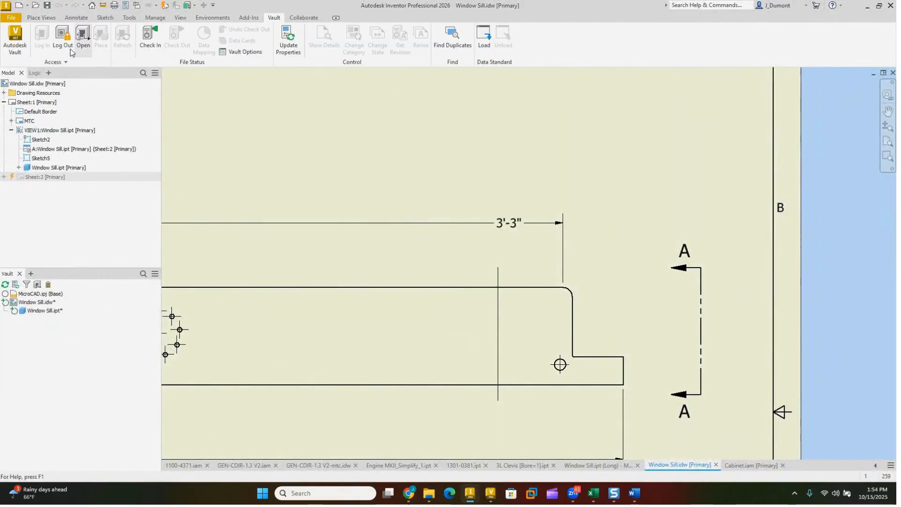
pyautogui.click(65, 62)
pyautogui.click(39, 75)
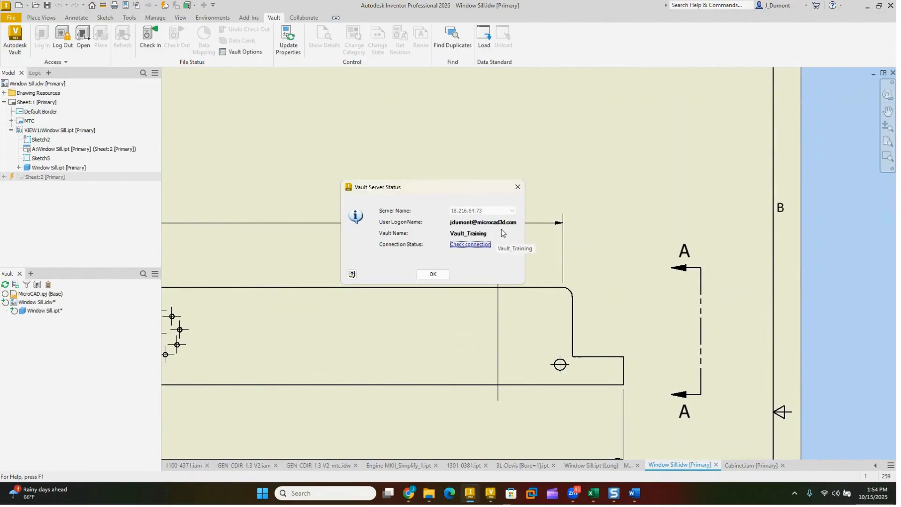
pyautogui.click(433, 274)
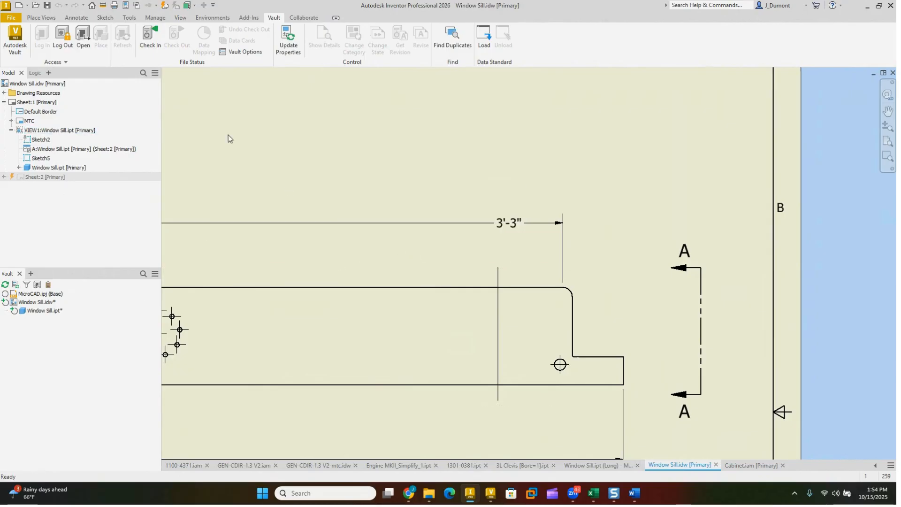
# Step: Log out of the Vault_Training vault and log back in to the Demo vault with Autodesk ID authentication
pyautogui.click(64, 39)
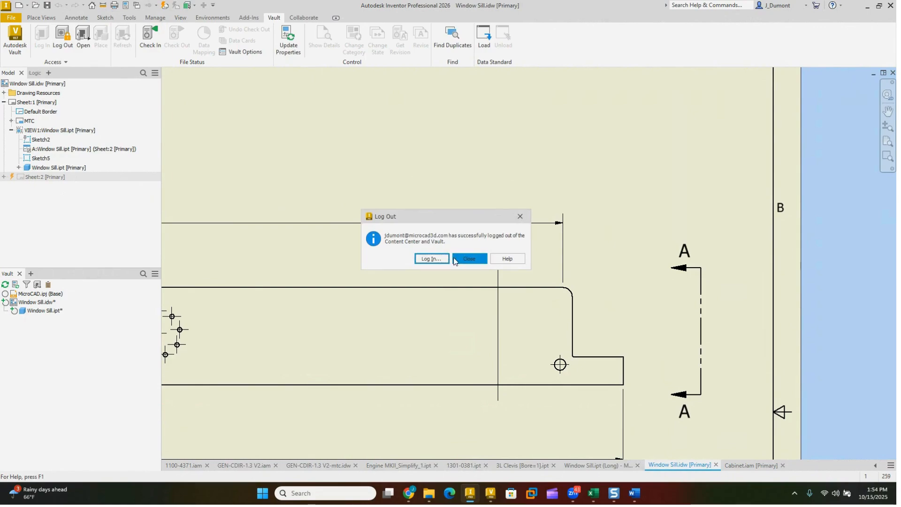
pyautogui.click(434, 260)
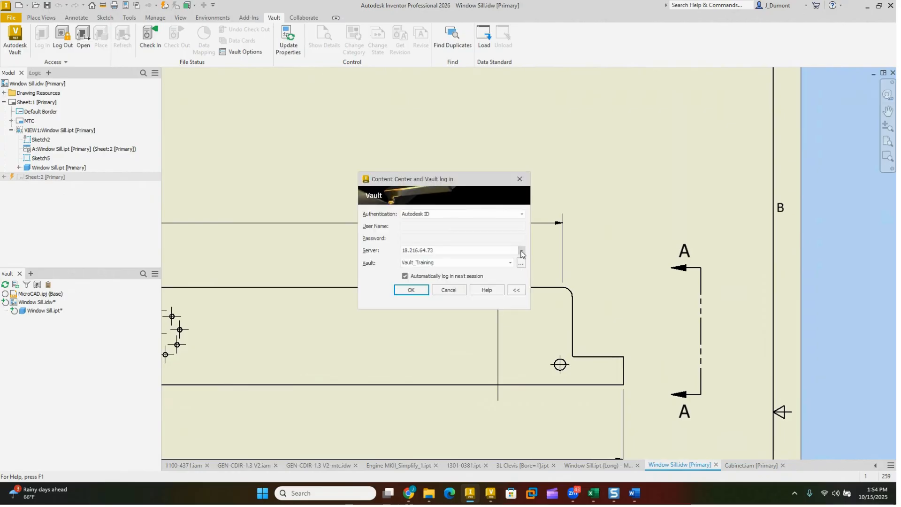
pyautogui.click(522, 252)
pyautogui.click(522, 259)
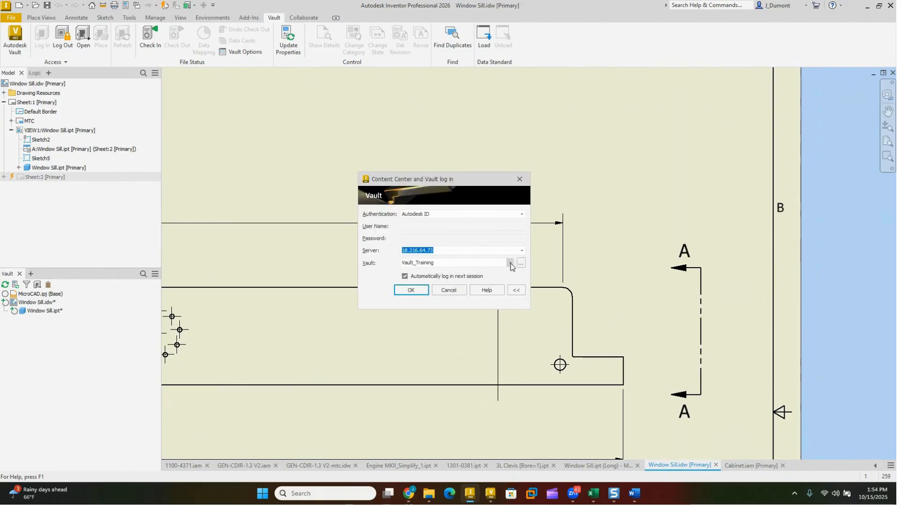
pyautogui.click(510, 263)
pyautogui.click(436, 277)
pyautogui.click(411, 290)
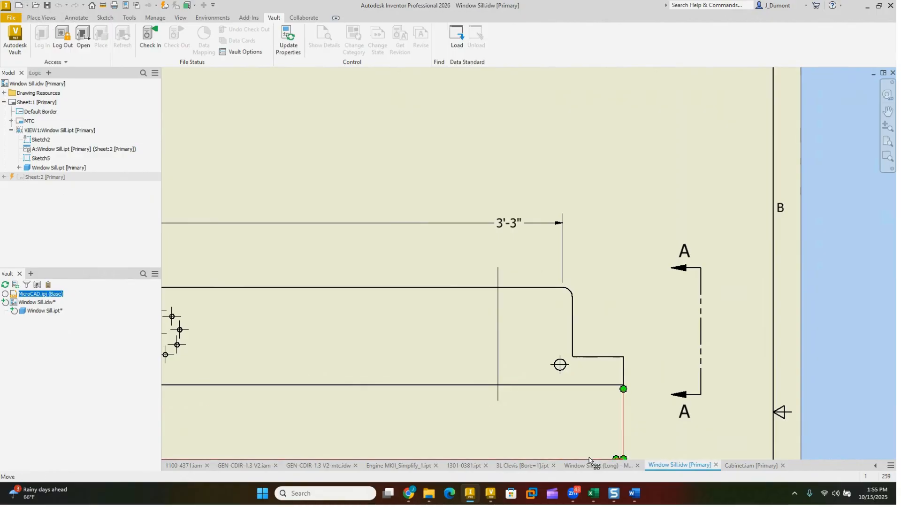
# Step: Create another new part from the Standard.ipt template, accepting the style library definitions
pyautogui.click(19, 5)
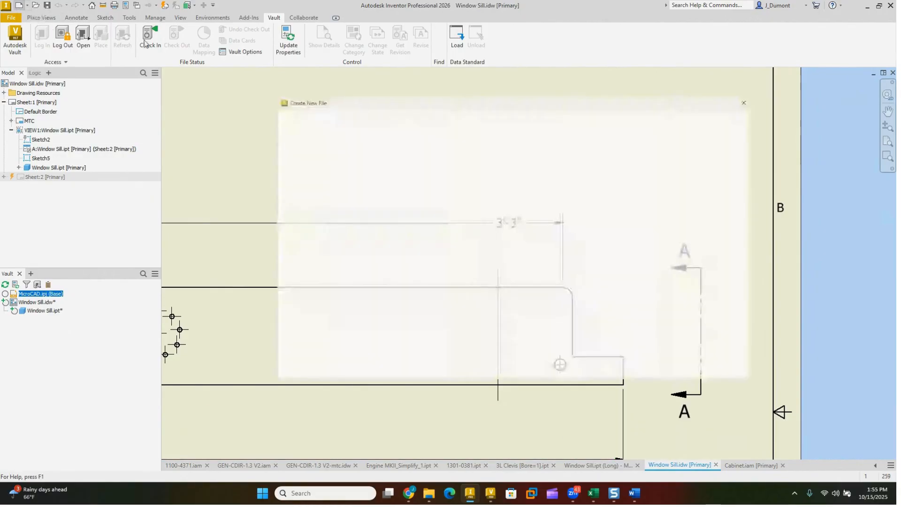
pyautogui.doubleClick(539, 147)
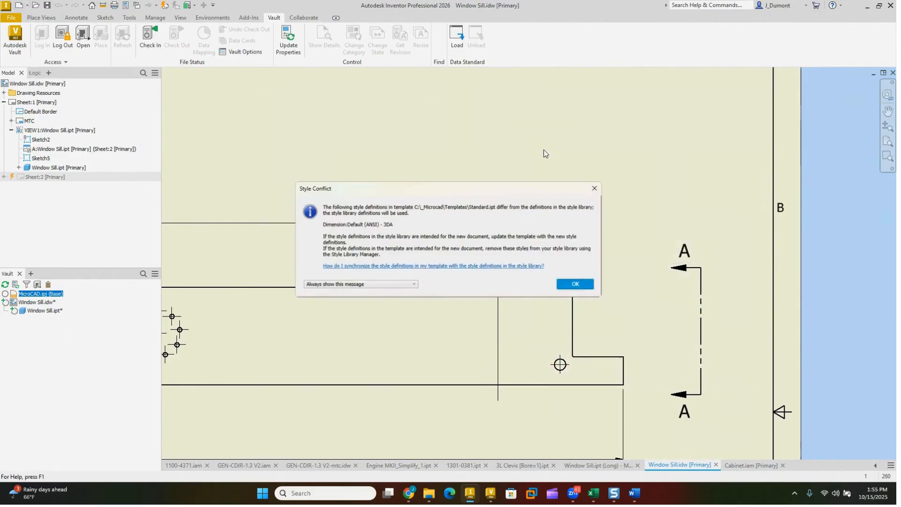
pyautogui.click(567, 285)
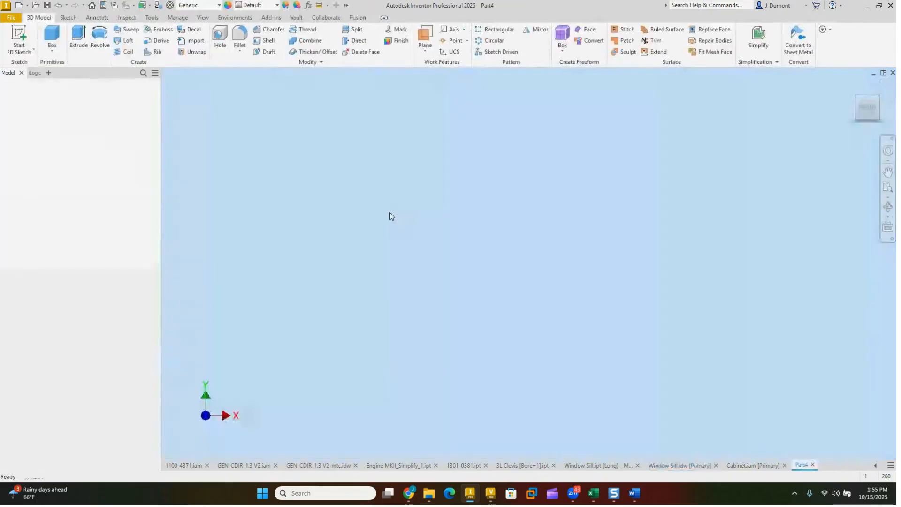
# Step: Create a box primitive from a rectangle centred on the origin of the XY plane, accepting the extrusion
pyautogui.click(98, 36)
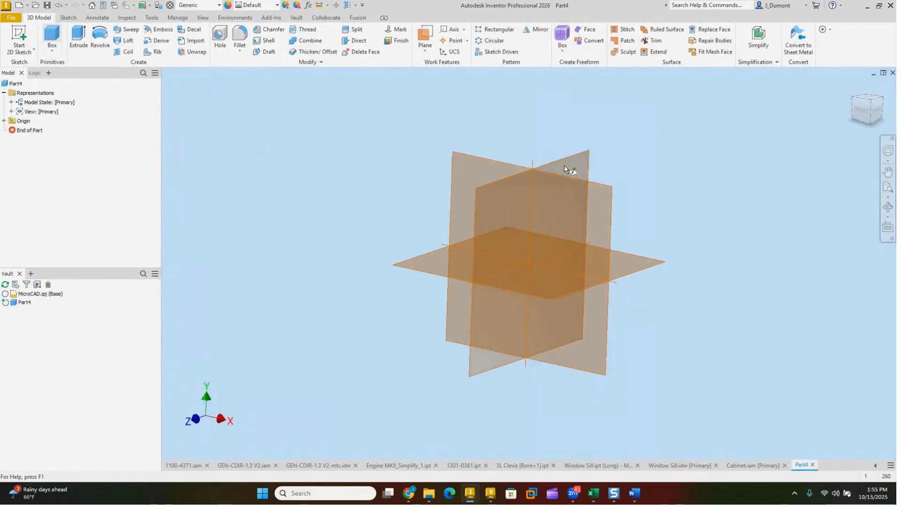
pyautogui.click(490, 150)
pyautogui.click(529, 263)
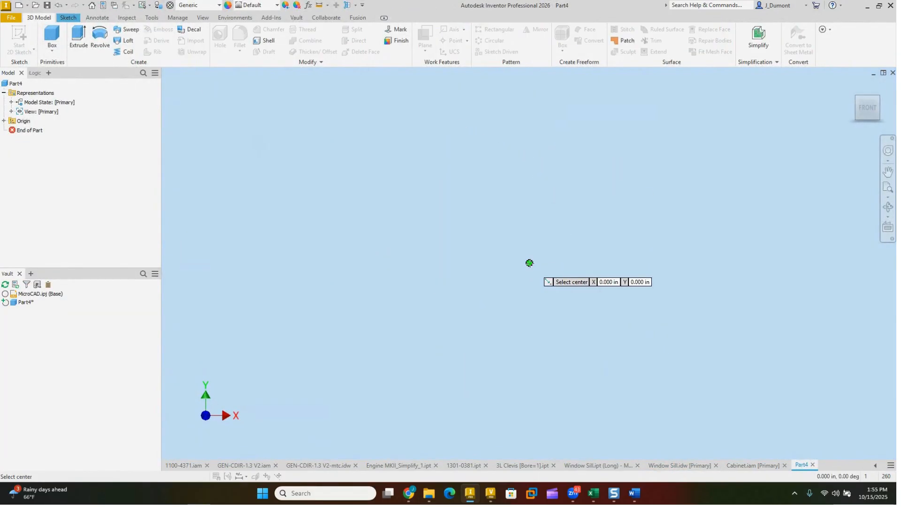
pyautogui.click(374, 206)
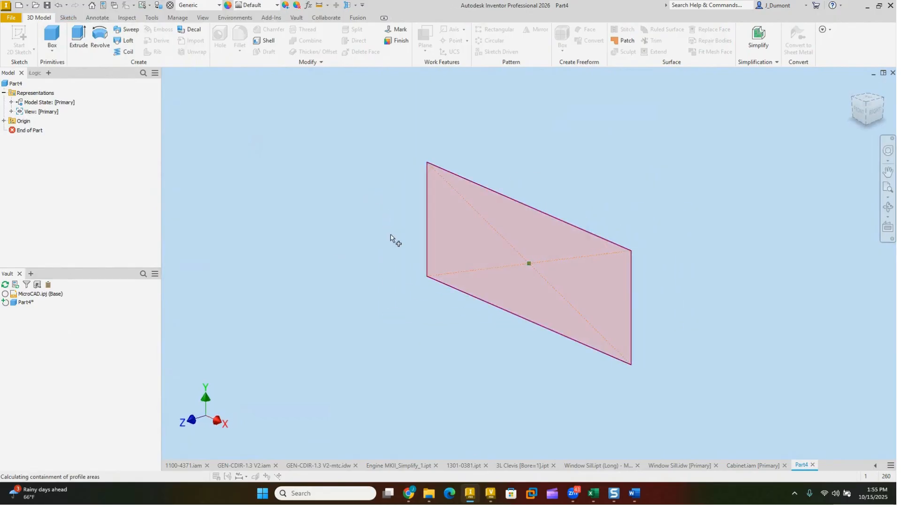
pyautogui.click(133, 299)
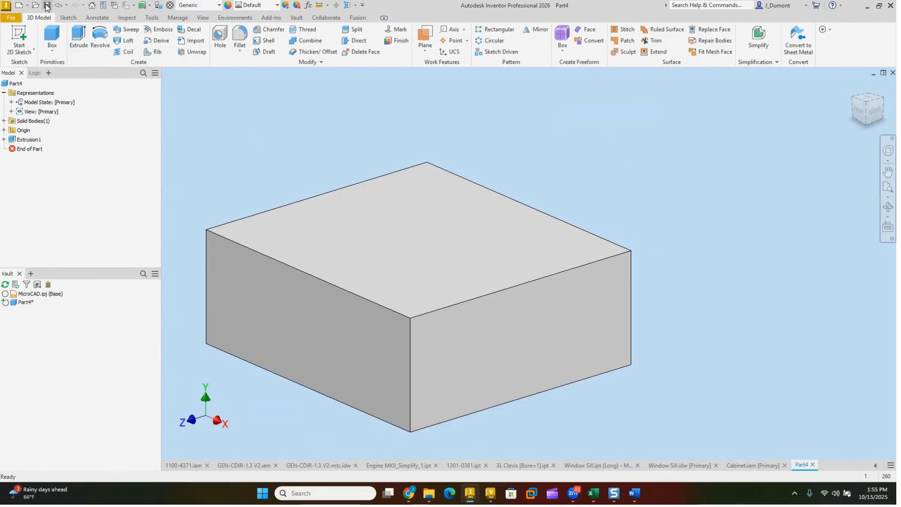
# Step: Save the box part as UG-234 in the Junk folder, skipping the generated file number
pyautogui.click(47, 7)
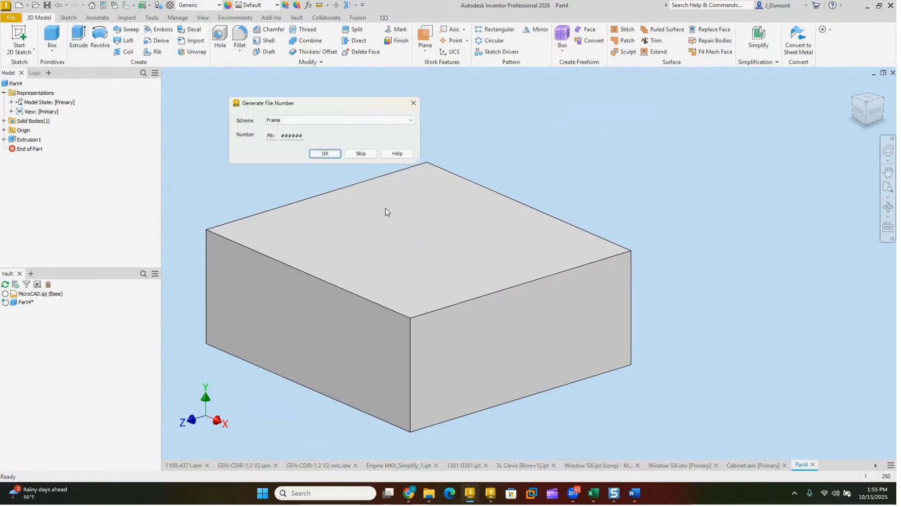
pyautogui.click(360, 157)
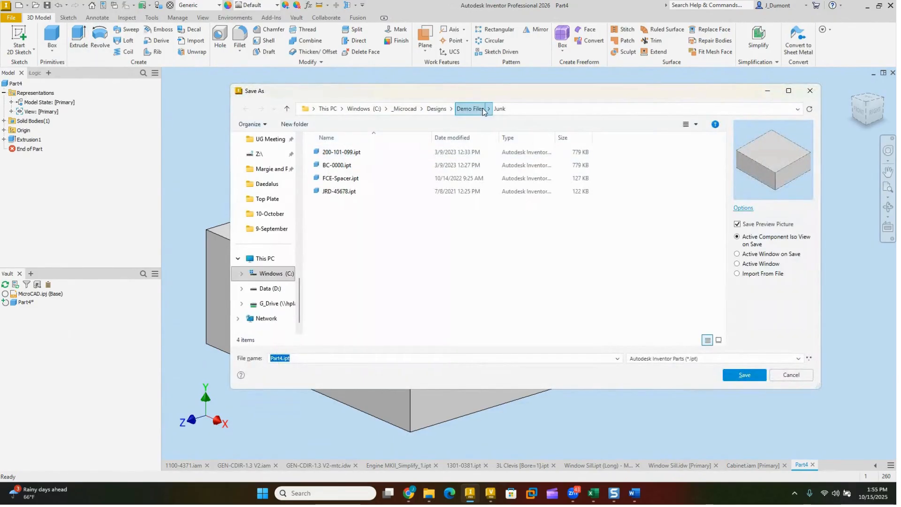
pyautogui.write('UG-234')
pyautogui.press('Return')
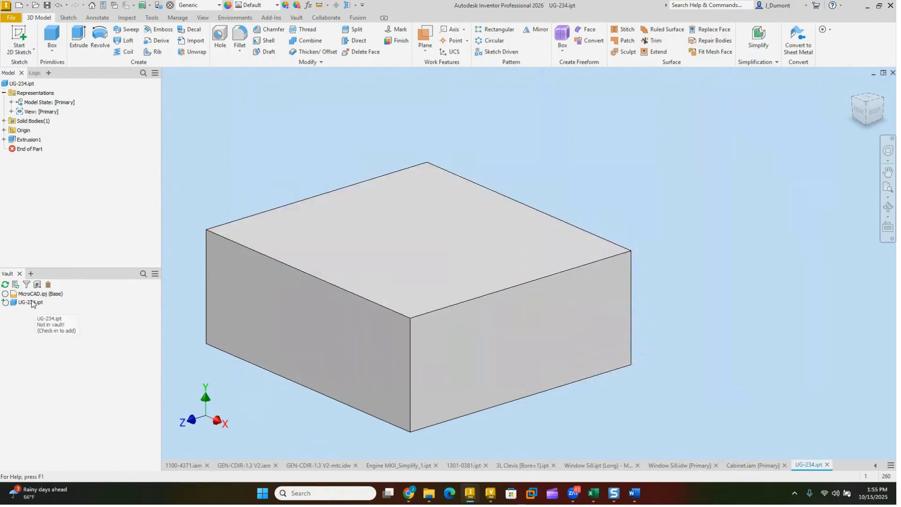
# Step: Check UG-234.ipt in to the Demo vault, closing the file and deleting its working copy
pyautogui.rightClick(32, 303)
pyautogui.click(60, 154)
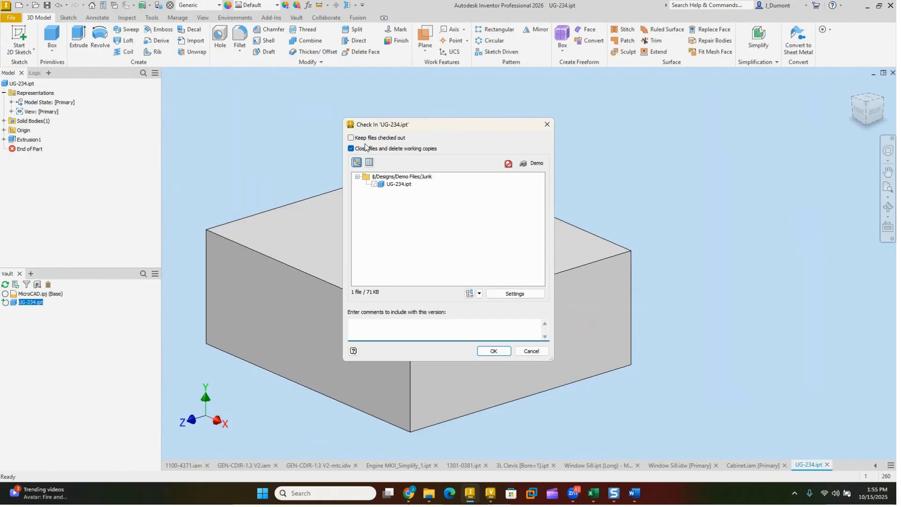
pyautogui.click(494, 352)
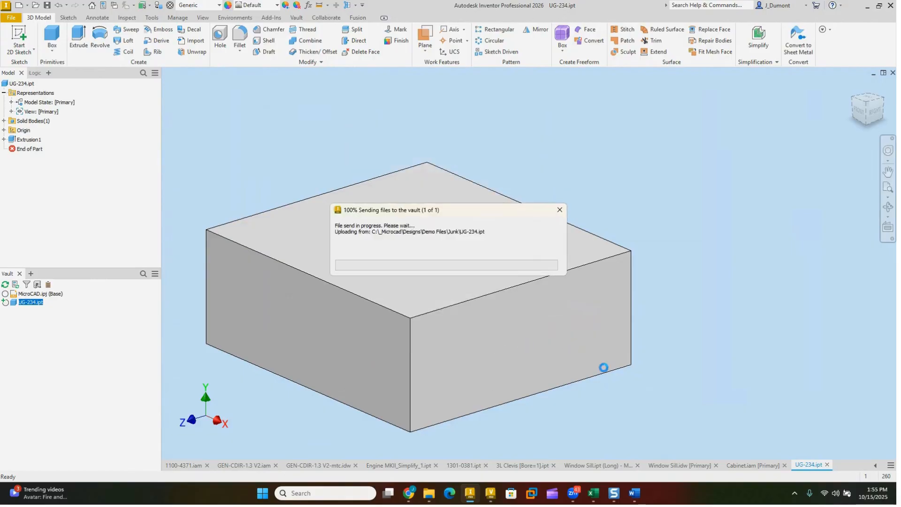
pyautogui.moveTo(490, 495)
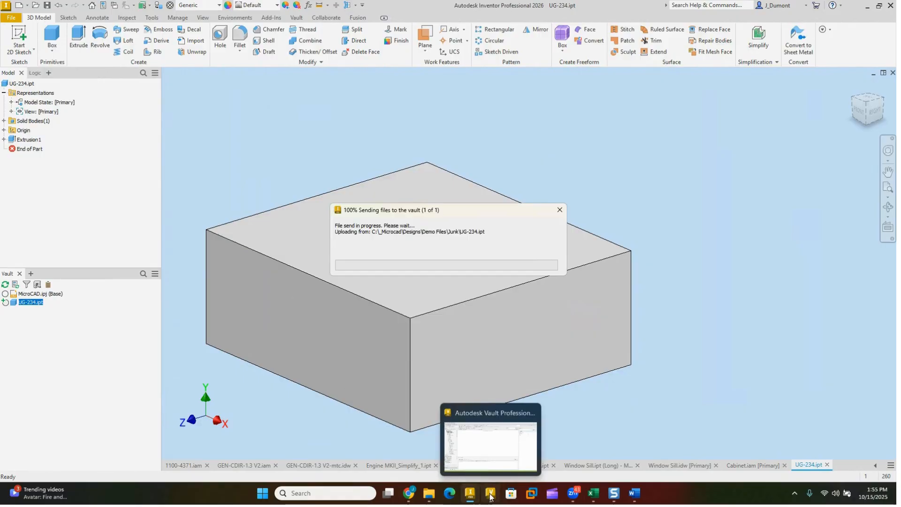
# Step: Switch to Vault Professional, refresh it and look through the Junk folder under Designs for the checked-in part
pyautogui.click(490, 495)
pyautogui.click(147, 32)
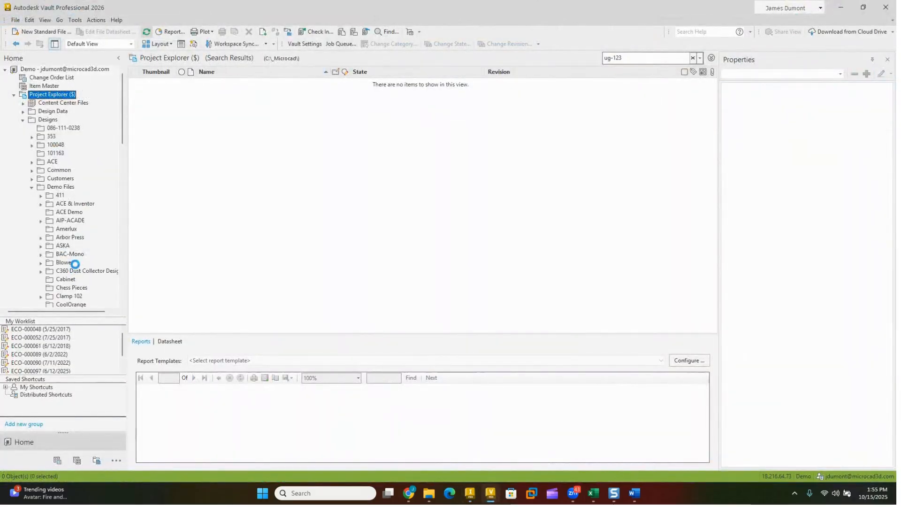
pyautogui.click(31, 186)
pyautogui.scroll(-3, 49, 230)
pyautogui.click(52, 220)
pyautogui.scroll(-1, 280, 241)
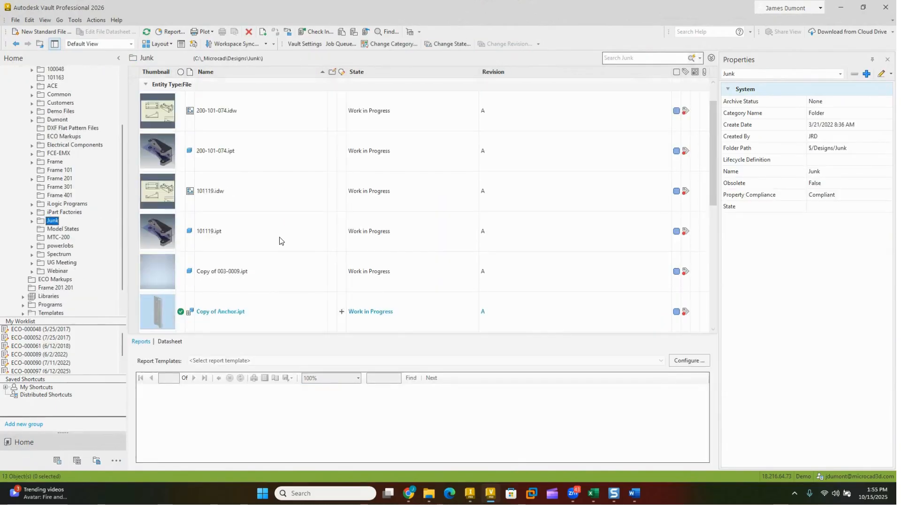
pyautogui.scroll(-5, 282, 242)
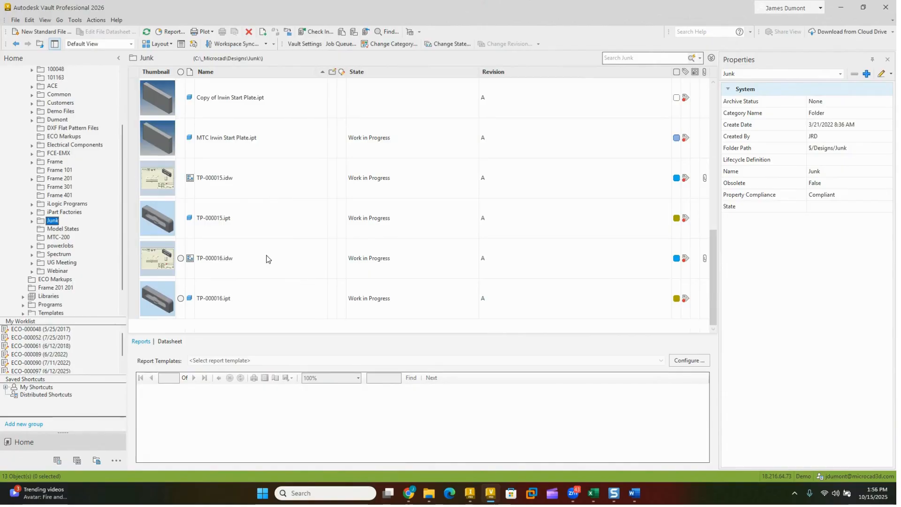
# Step: Search the whole vault from Project Explorer for ug* and look through the results for the UG-234 part
pyautogui.scroll(1, 68, 228)
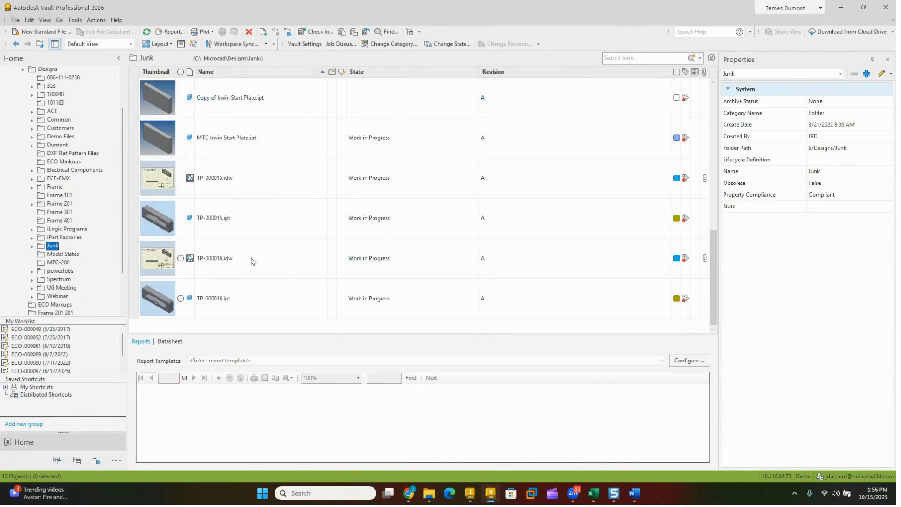
pyautogui.scroll(2, 70, 117)
pyautogui.click(75, 95)
pyautogui.click(626, 58)
pyautogui.write('ug*')
pyautogui.press('Return')
pyautogui.scroll(-2, 293, 230)
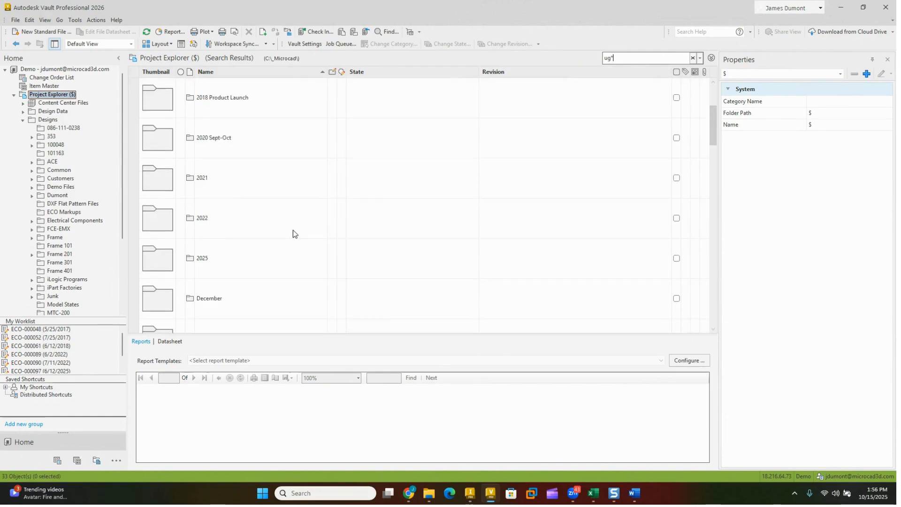
pyautogui.scroll(-5, 292, 230)
pyautogui.scroll(-5, 295, 270)
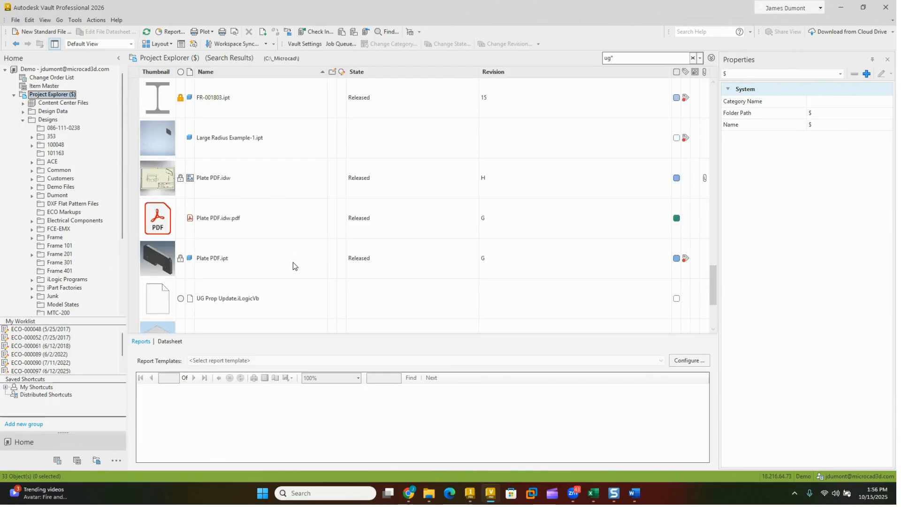
pyautogui.scroll(-2, 293, 266)
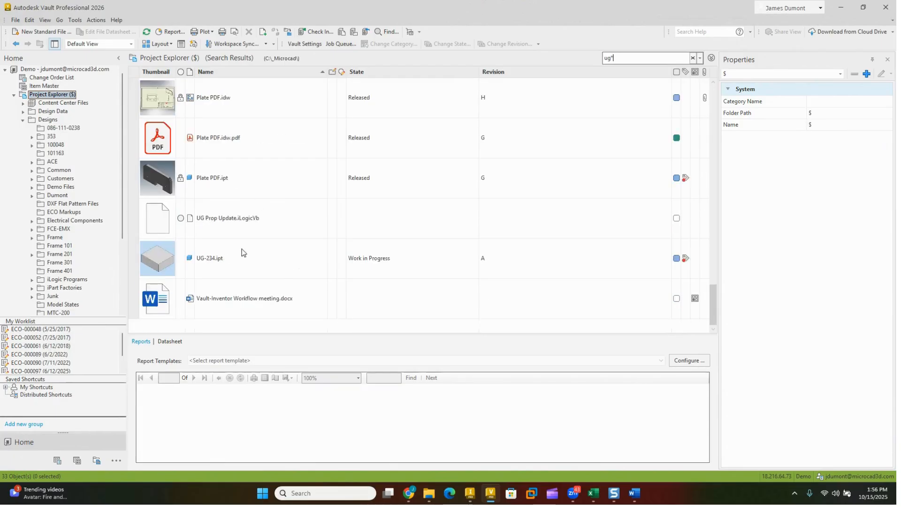
# Step: Narrow the search to ug*.ipt and go to the vault folder that contains UG-234.ipt
pyautogui.press('BackSpace')
pyautogui.write('*')
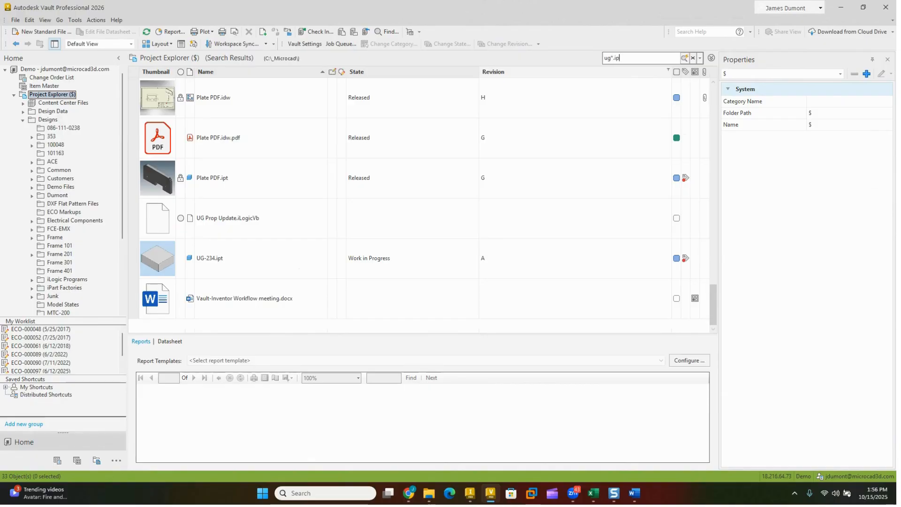
pyautogui.press('Return')
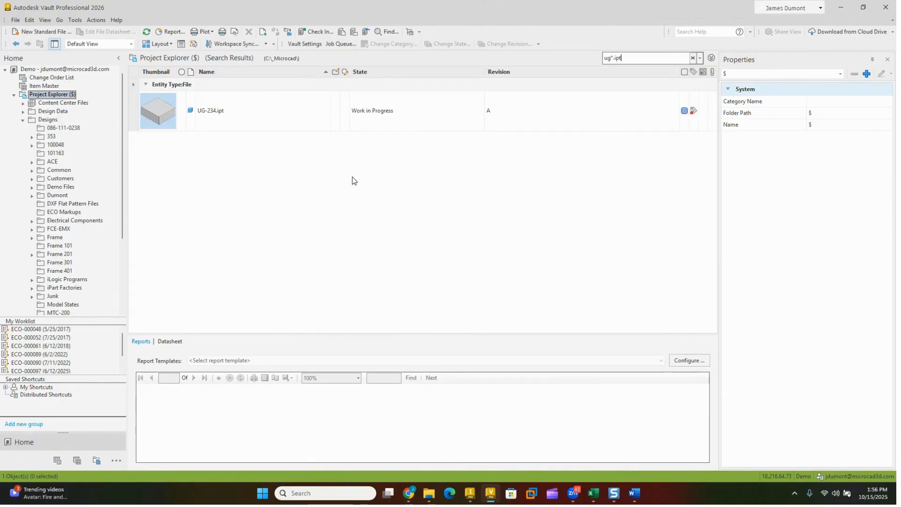
pyautogui.click(230, 112)
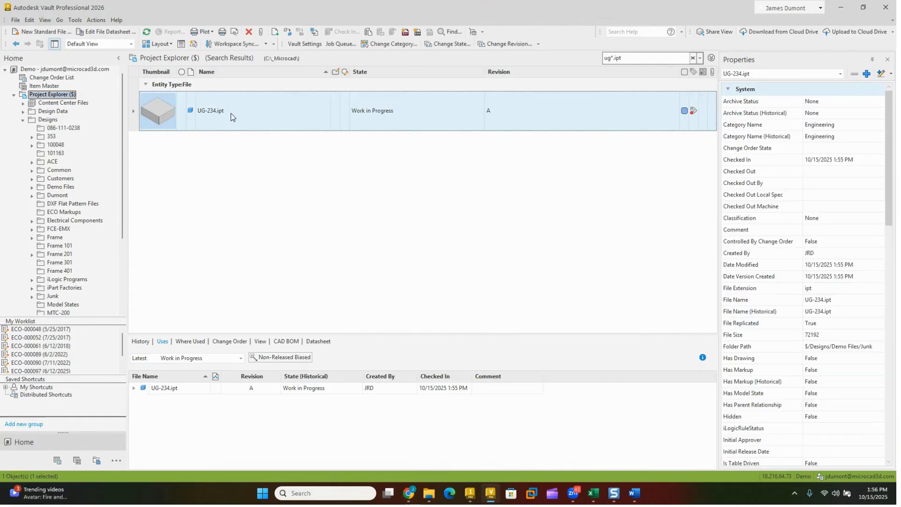
pyautogui.rightClick(237, 110)
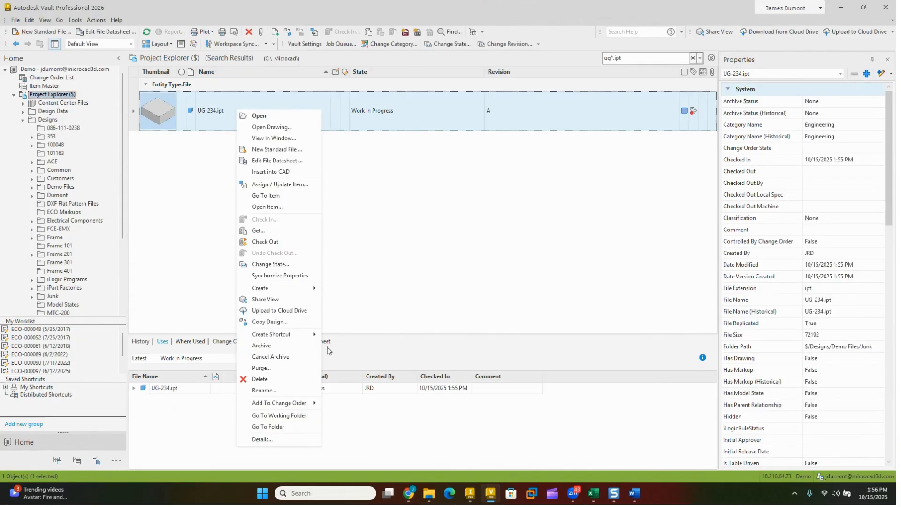
pyautogui.click(287, 426)
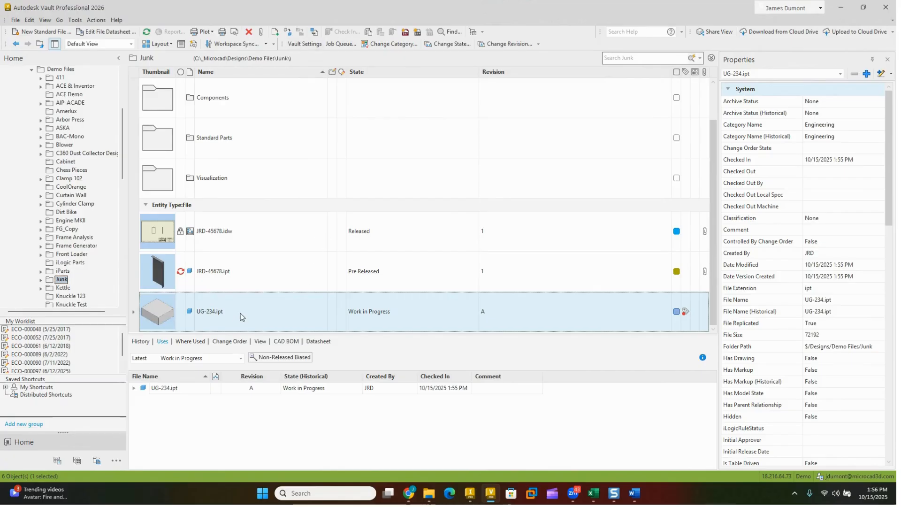
# Step: Review the unique file name options in Vault Settings, leaving them without changes
pyautogui.click(309, 42)
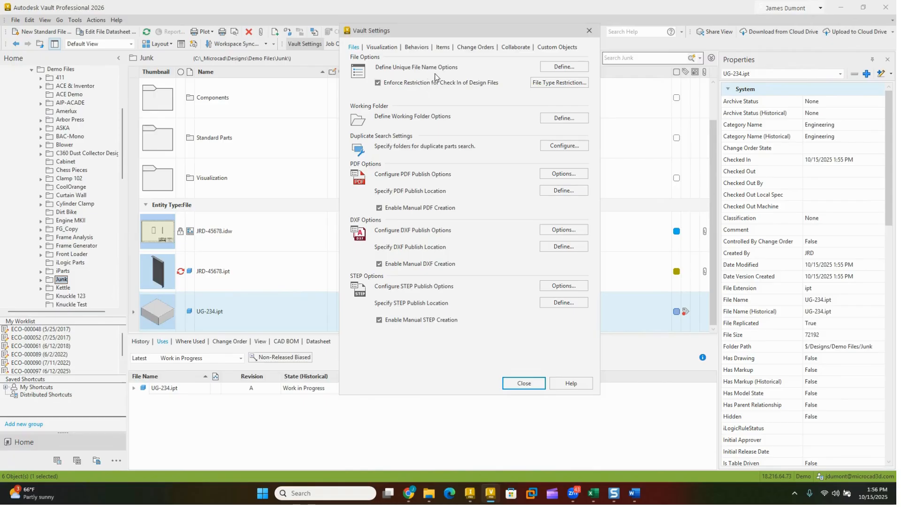
pyautogui.click(565, 66)
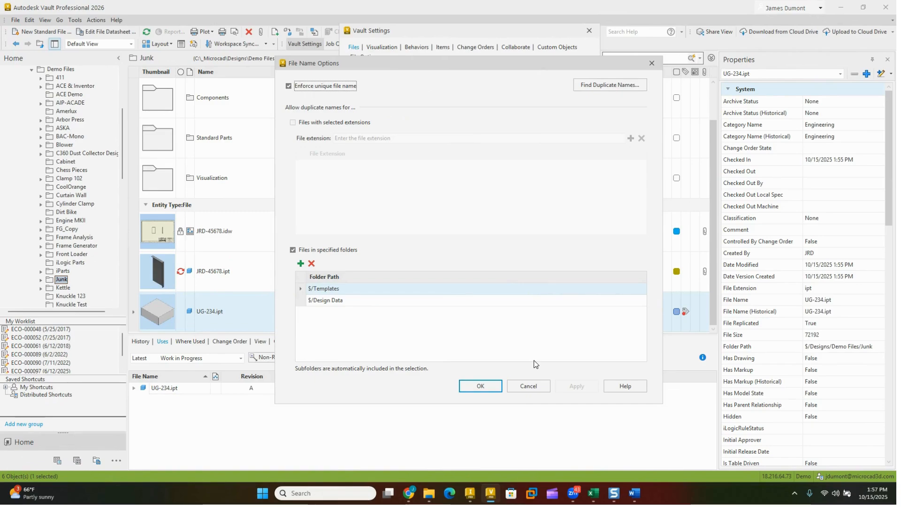
pyautogui.click(528, 386)
pyautogui.click(525, 383)
# Step: Delete UG-234.ipt from the Demo Files Junk folder in the vault and refresh the view
pyautogui.click(320, 264)
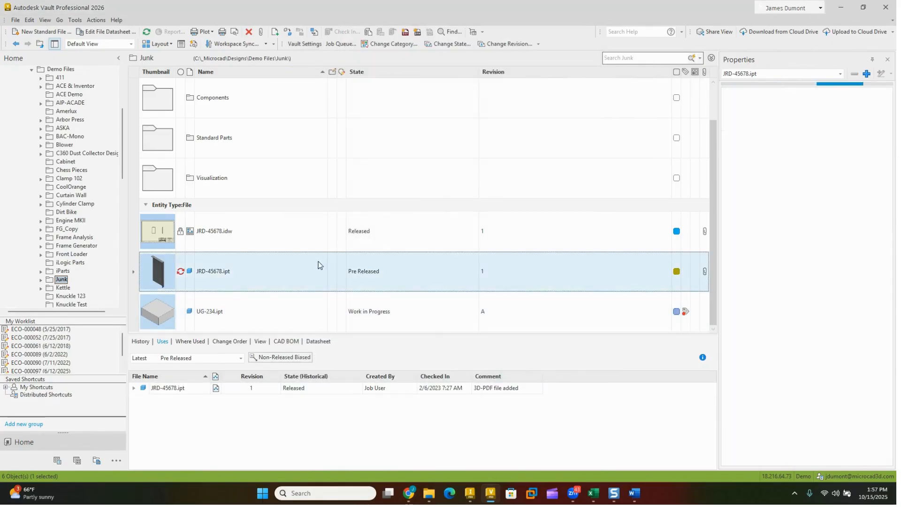
pyautogui.click(259, 318)
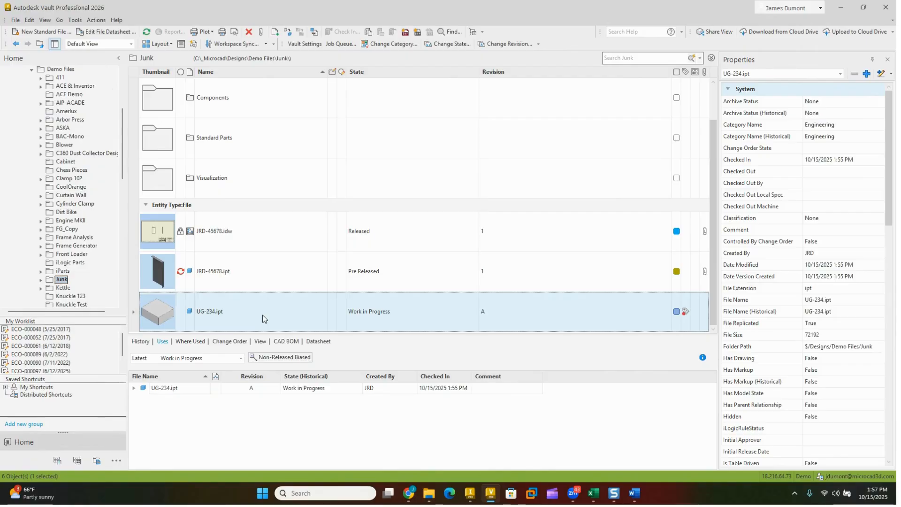
pyautogui.rightClick(263, 315)
pyautogui.click(147, 32)
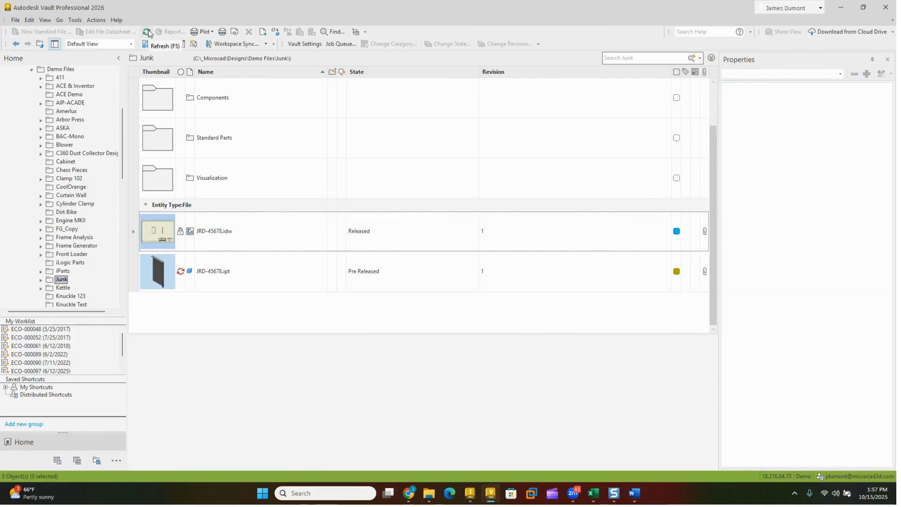
# Step: Repeat the recent ug*.ipt search across the whole vault from Project Explorer
pyautogui.scroll(5, 101, 103)
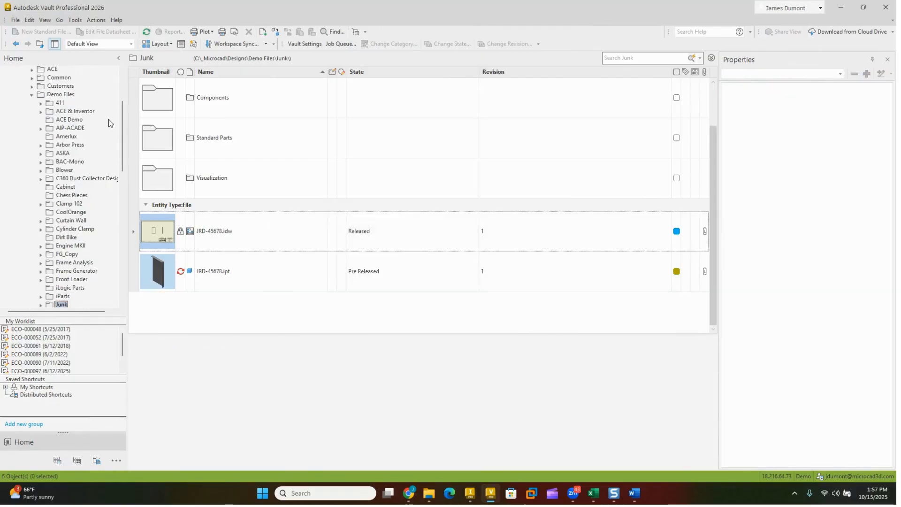
pyautogui.click(71, 96)
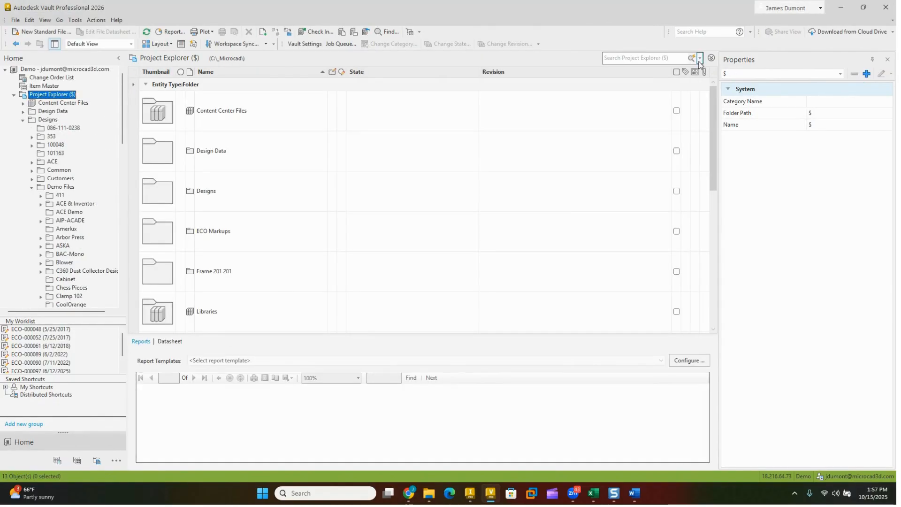
pyautogui.click(700, 59)
pyautogui.moveTo(664, 73)
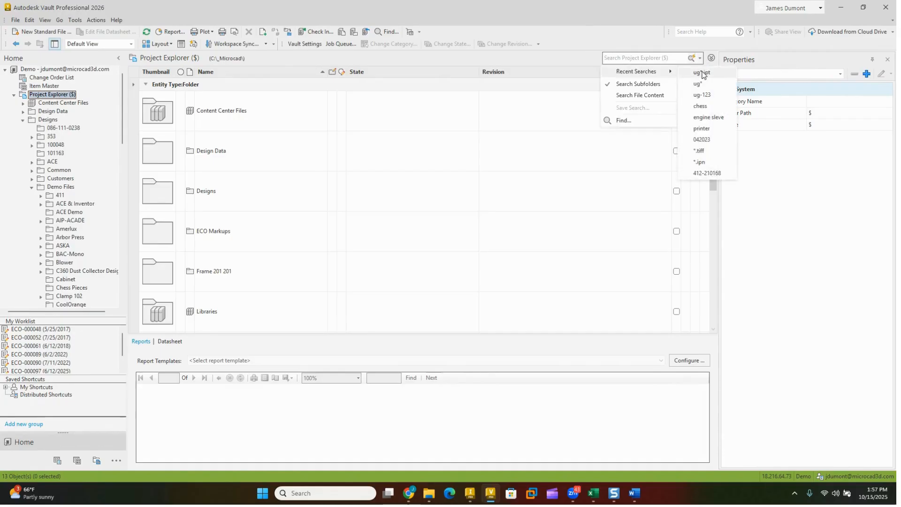
pyautogui.click(710, 73)
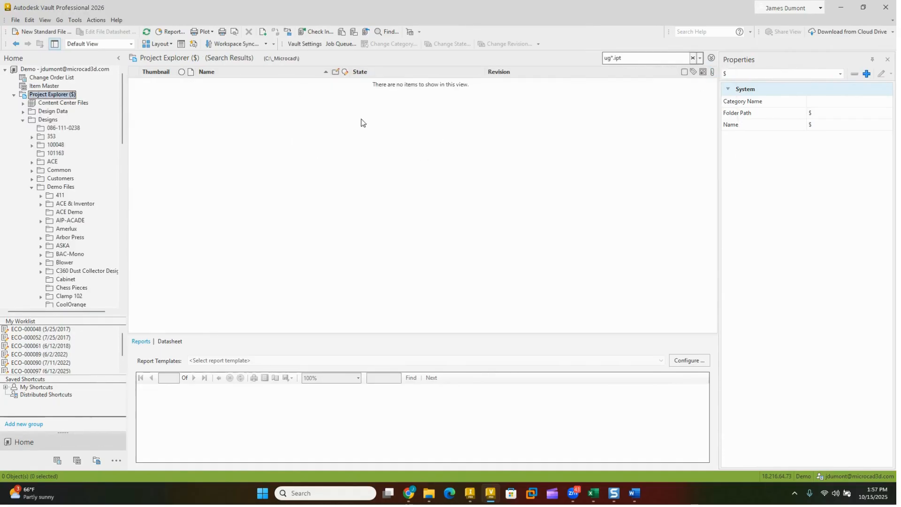
# Step: Switch to Inventor and create a new part from the Standard.ipt template, accepting the style library definitions
pyautogui.click(470, 493)
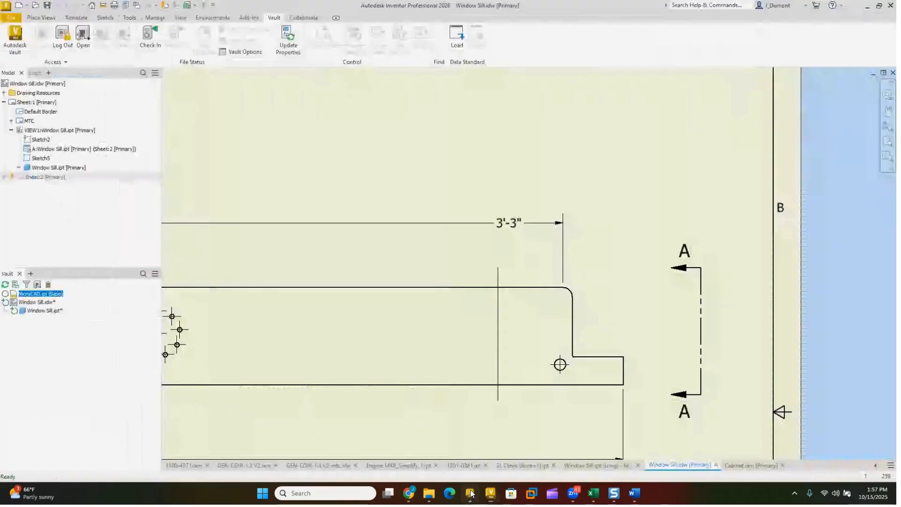
pyautogui.click(20, 5)
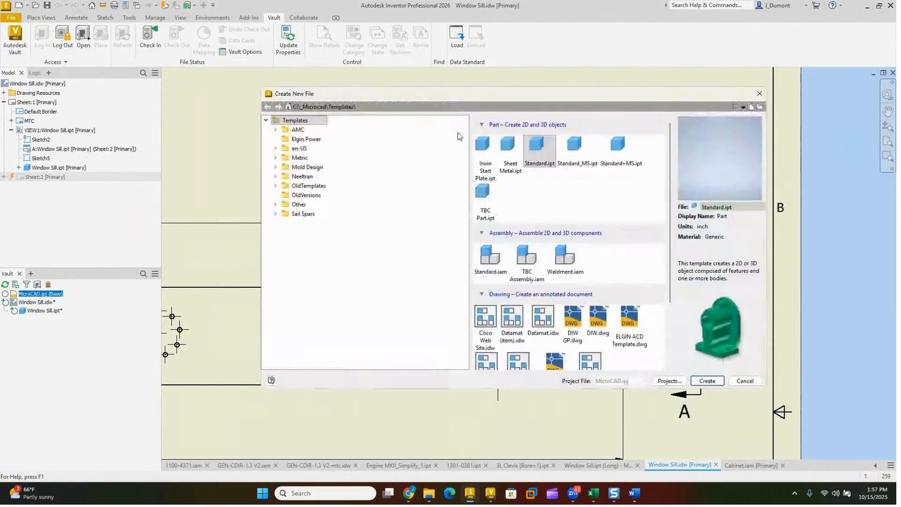
pyautogui.doubleClick(543, 146)
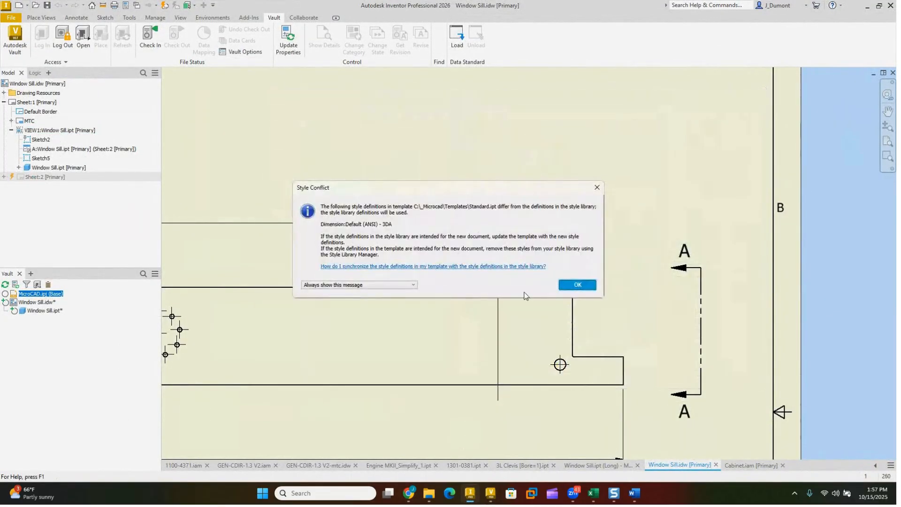
pyautogui.click(588, 287)
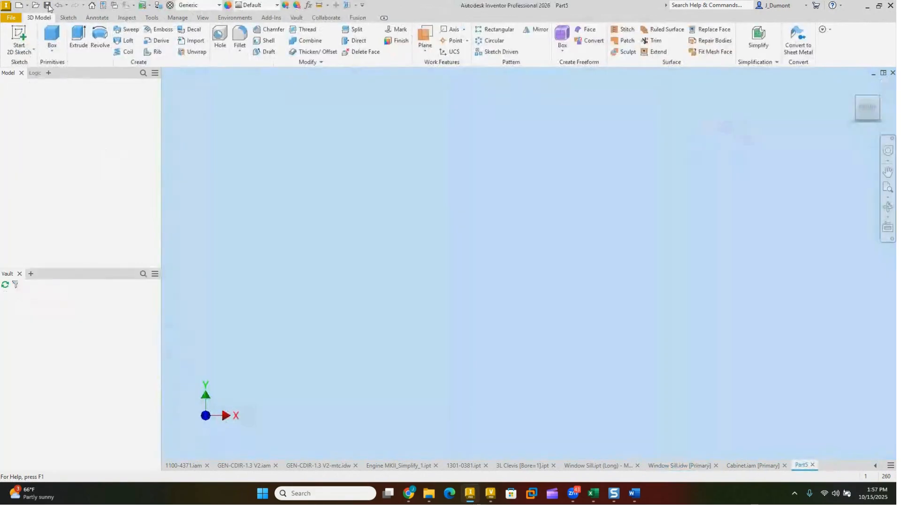
# Step: Save the empty part as ug-234 in the Demo Files Junk folder, skipping the generated file number
pyautogui.click(48, 5)
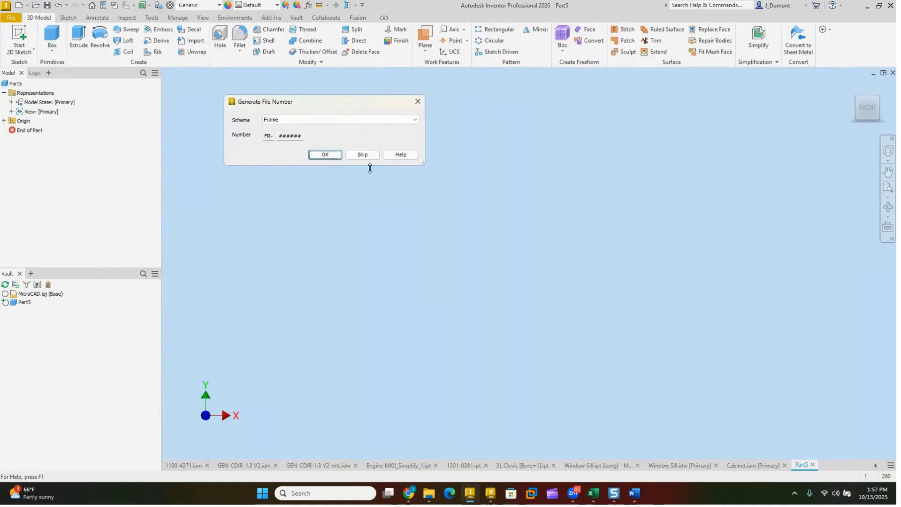
pyautogui.click(362, 154)
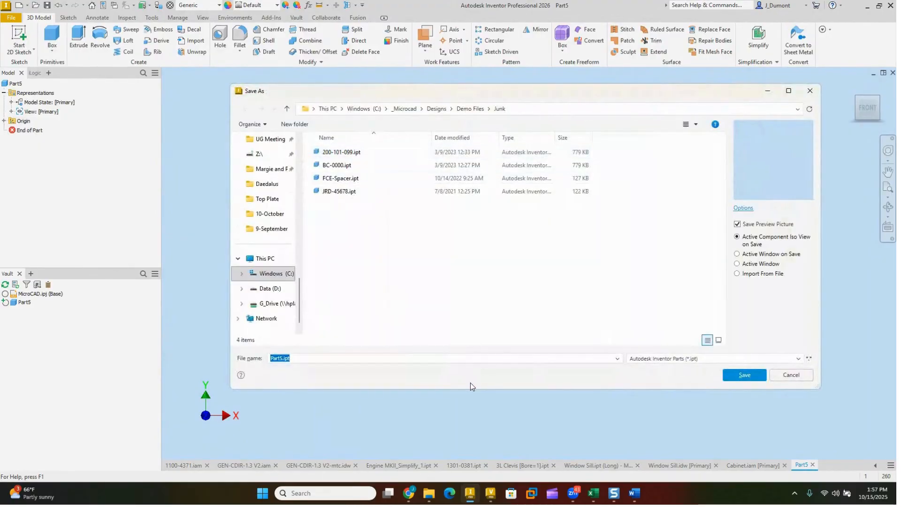
pyautogui.write('ug-234')
pyautogui.press('Return')
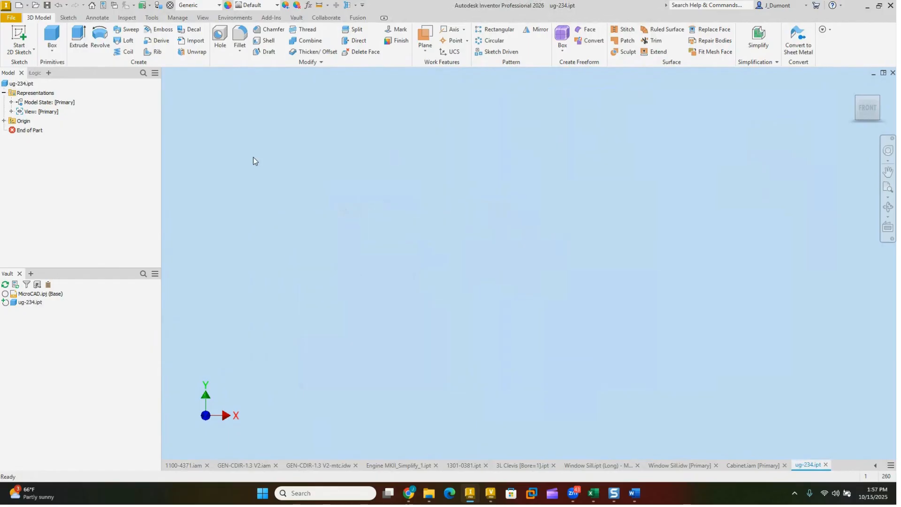
# Step: Try to check ug-234.ipt in to the Demo vault, with its file closed and working copy deleted
pyautogui.rightClick(22, 302)
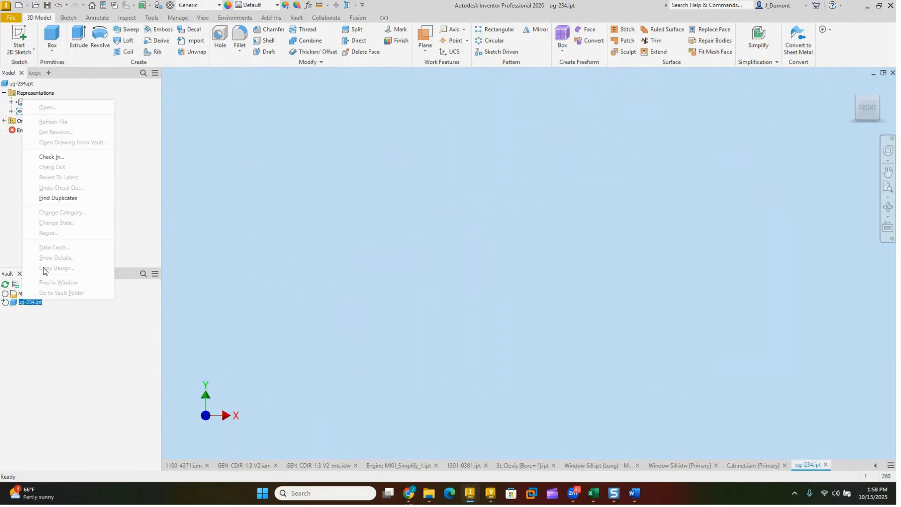
pyautogui.click(63, 159)
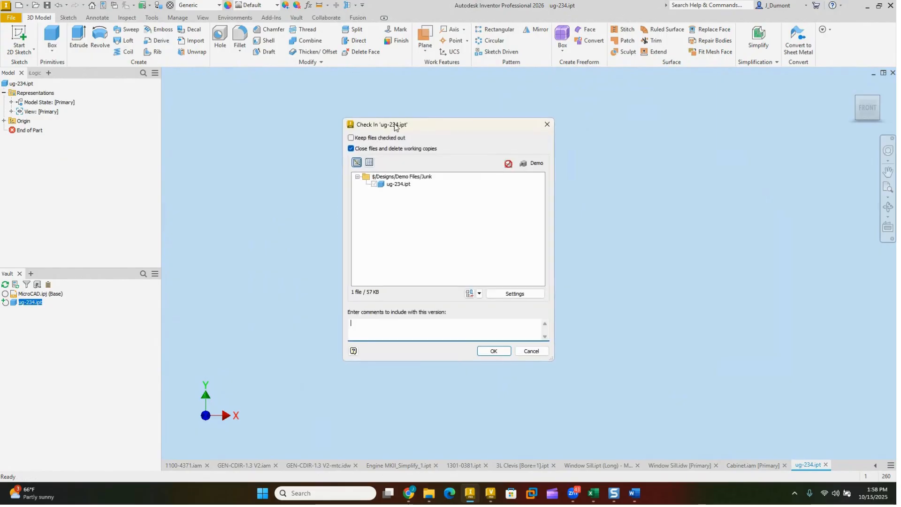
pyautogui.click(494, 352)
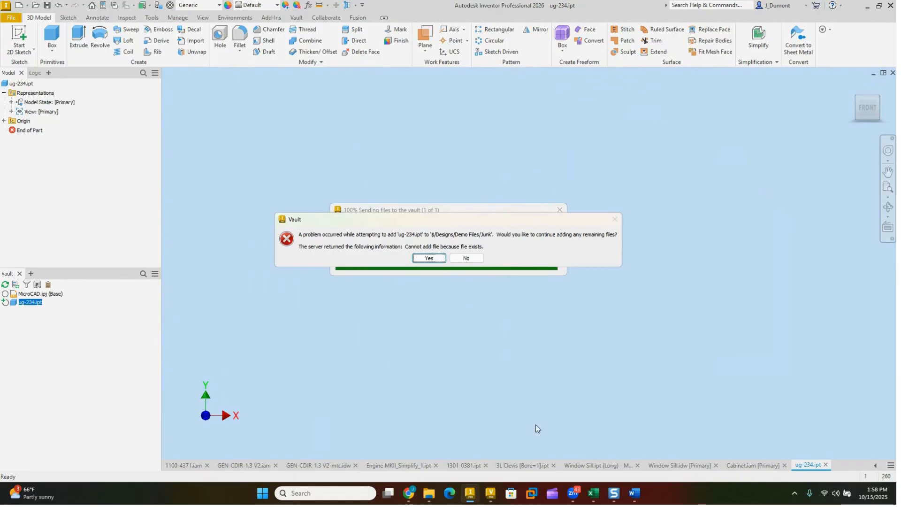
# Step: Switch to Vault Professional, search the whole vault for u*.ipt and look through the results for the existing file
pyautogui.click(491, 493)
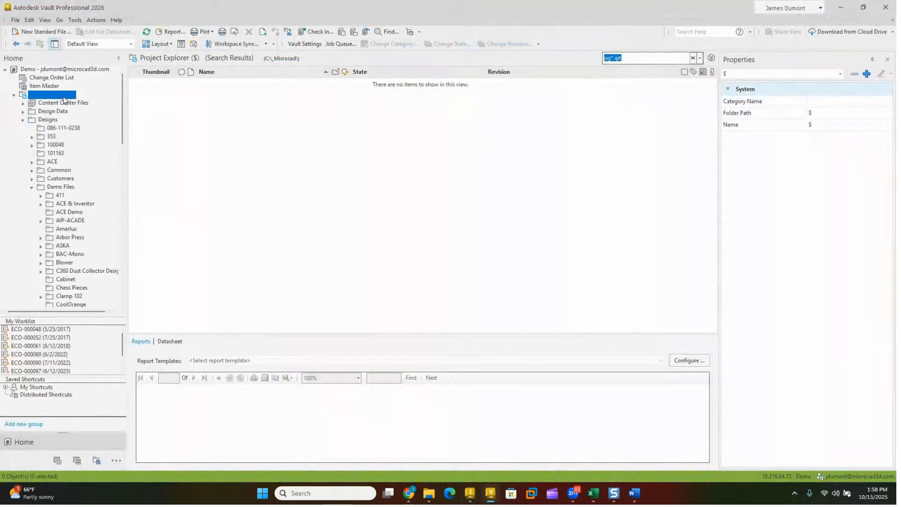
pyautogui.click(631, 57)
pyautogui.press('BackSpace')
pyautogui.press('BackSpace')
pyautogui.press('BackSpace')
pyautogui.press('BackSpace')
pyautogui.press('BackSpace')
pyautogui.press('BackSpace')
pyautogui.write('*')
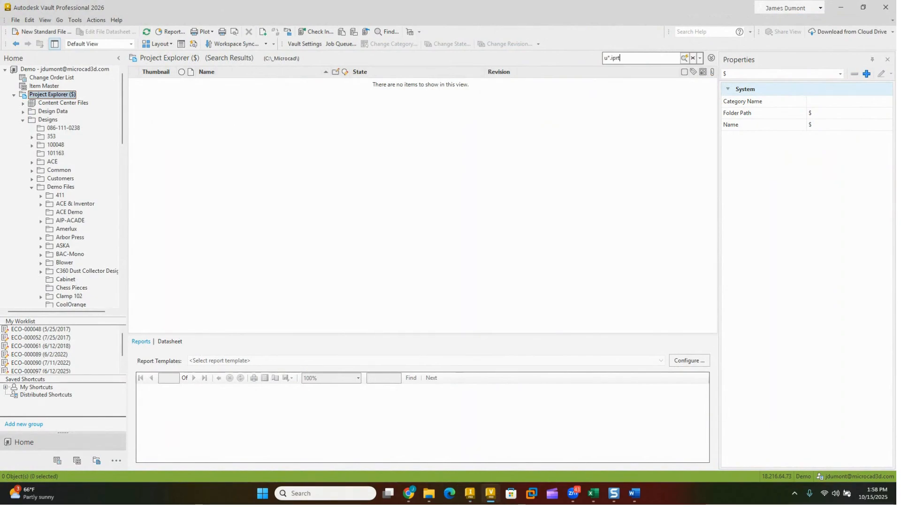
pyautogui.write('.ipt')
pyautogui.press('Return')
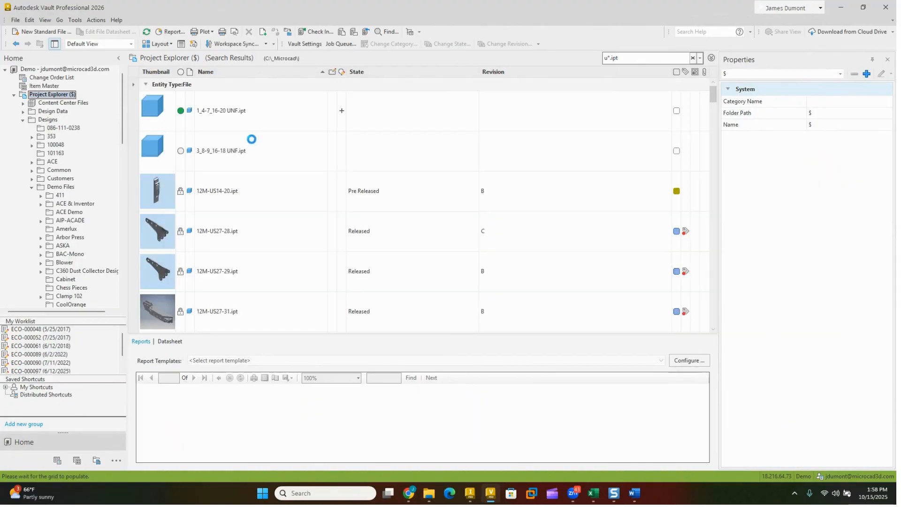
pyautogui.scroll(-8, 275, 204)
pyautogui.scroll(-5, 271, 241)
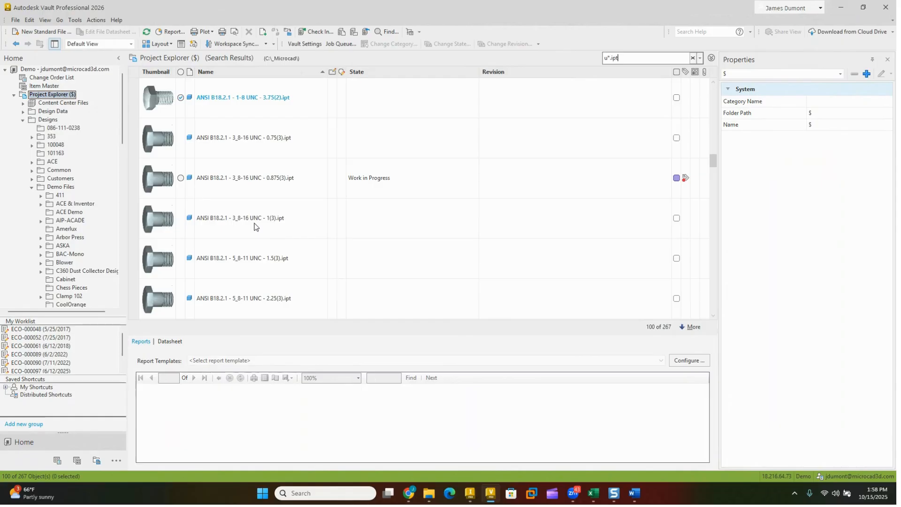
# Step: Permanently delete UG-234.ipt from the vault's Trash Bin
pyautogui.click(23, 120)
pyautogui.click(46, 181)
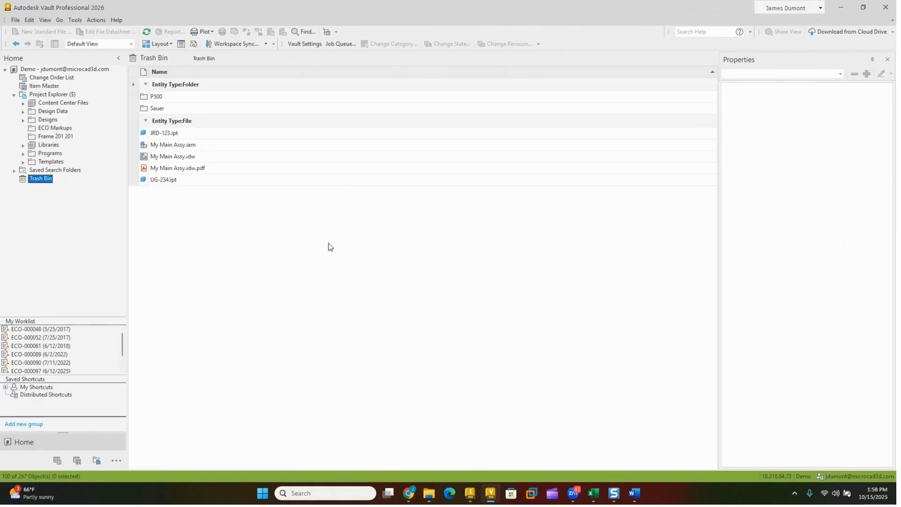
pyautogui.click(160, 181)
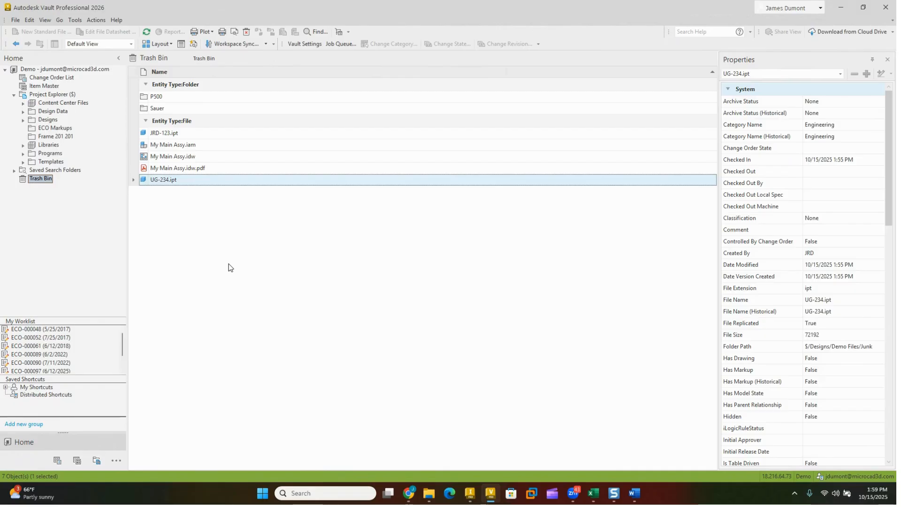
pyautogui.rightClick(200, 181)
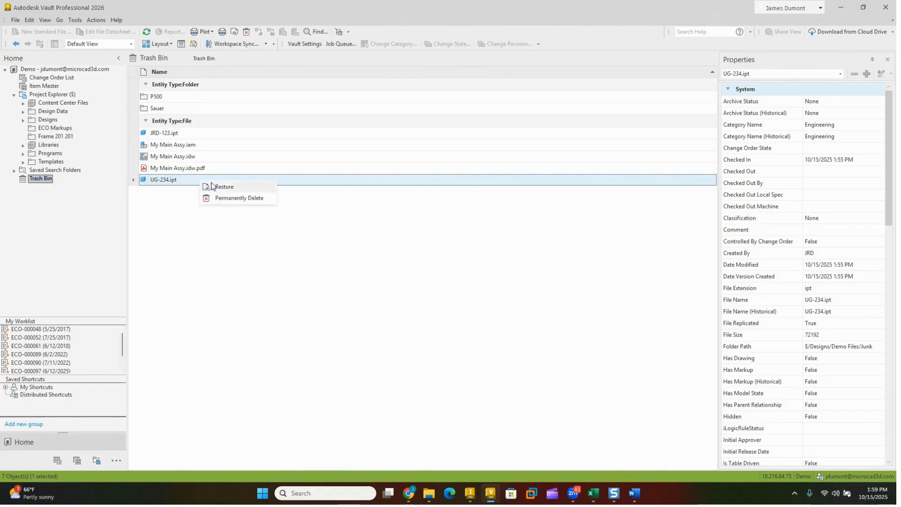
pyautogui.click(228, 199)
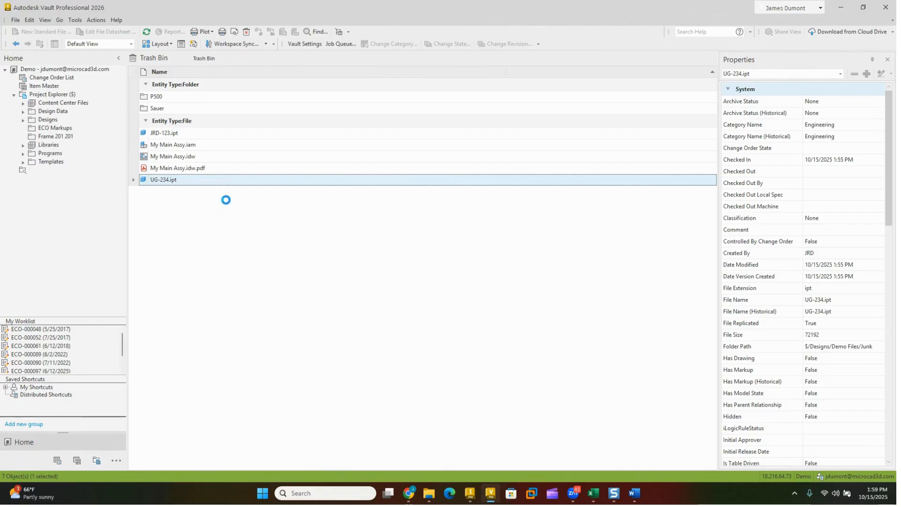
pyautogui.click(487, 276)
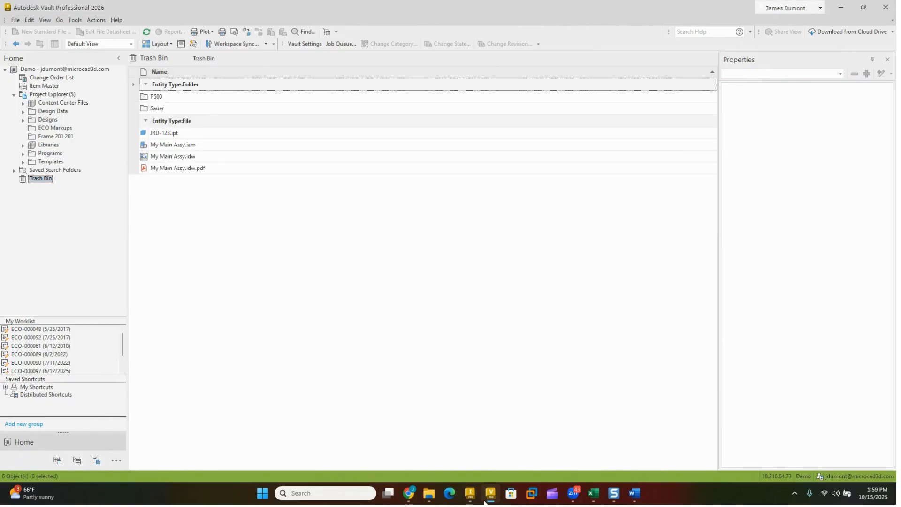
# Step: Switch to Inventor and check ug-234.ipt in to the vault again
pyautogui.click(470, 493)
pyautogui.click(468, 257)
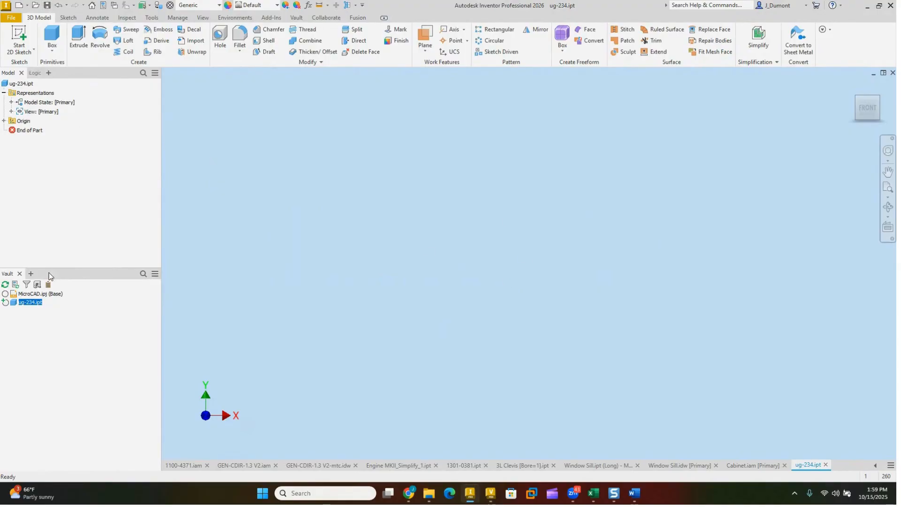
pyautogui.rightClick(37, 302)
pyautogui.click(52, 157)
pyautogui.click(491, 346)
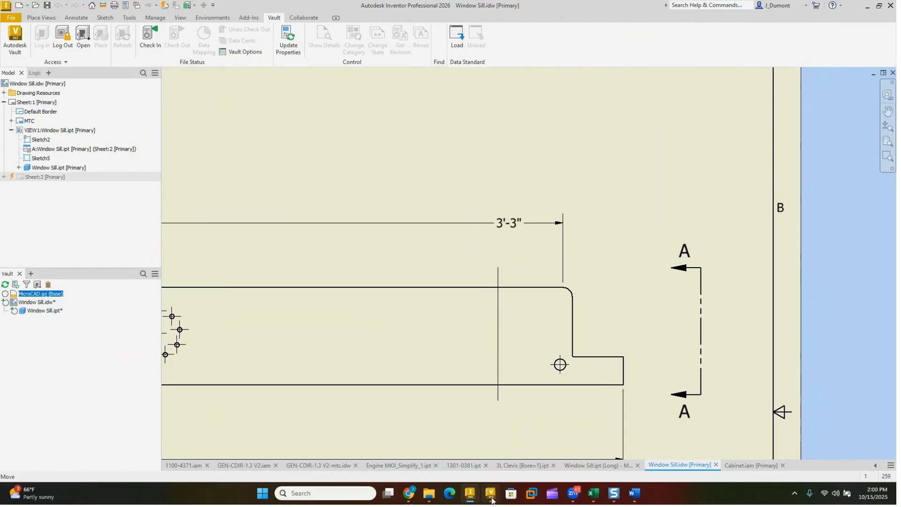
# Step: Switch to Vault Professional and examine the Trash Bin's enable and automatic removal options in the vault settings
pyautogui.click(496, 488)
pyautogui.click(316, 40)
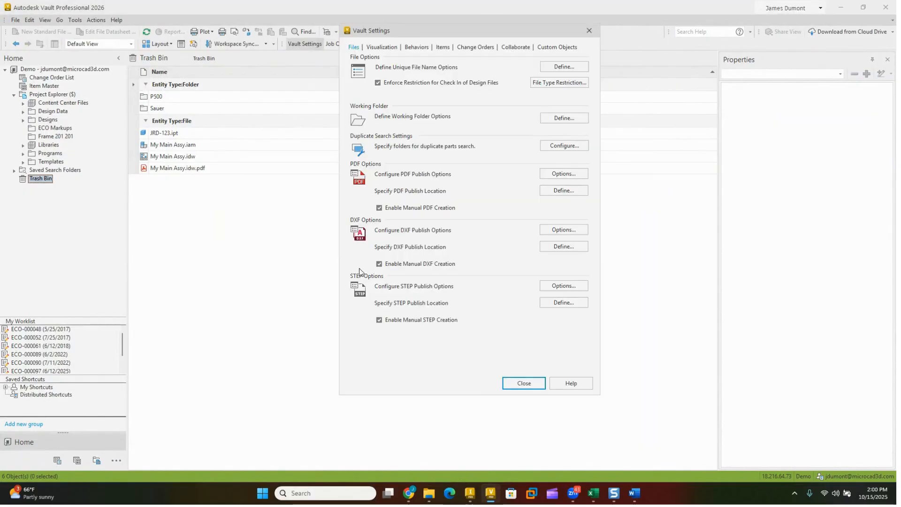
pyautogui.click(416, 48)
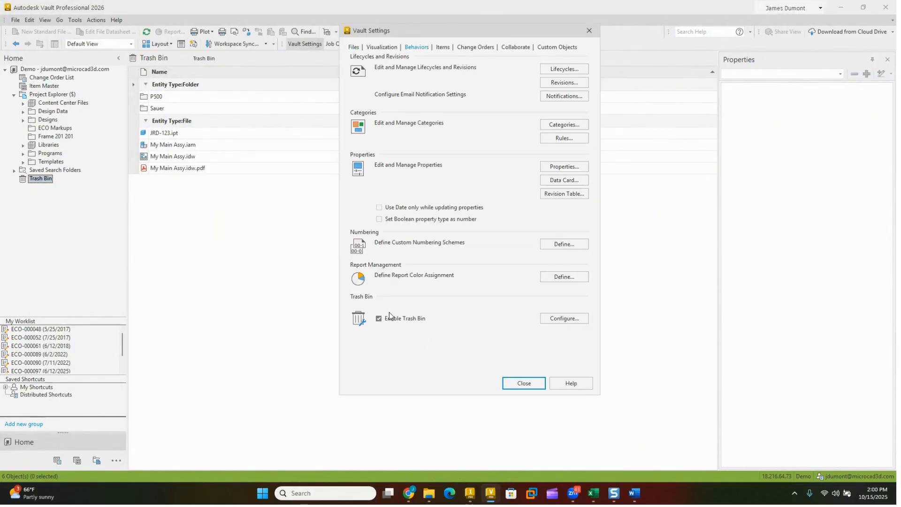
pyautogui.click(577, 321)
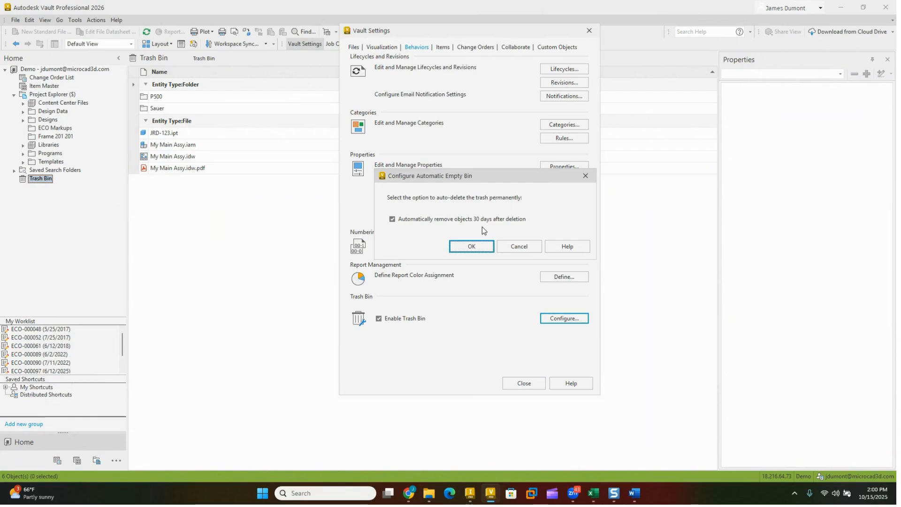
pyautogui.click(472, 247)
pyautogui.click(529, 384)
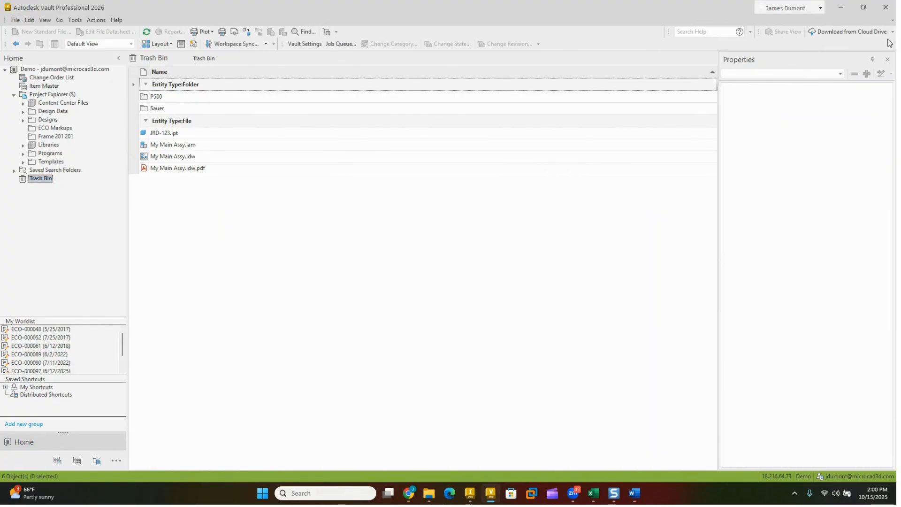
# Step: Return to the Project Explorer root folder and open the Vault Professional help topics
pyautogui.click(63, 94)
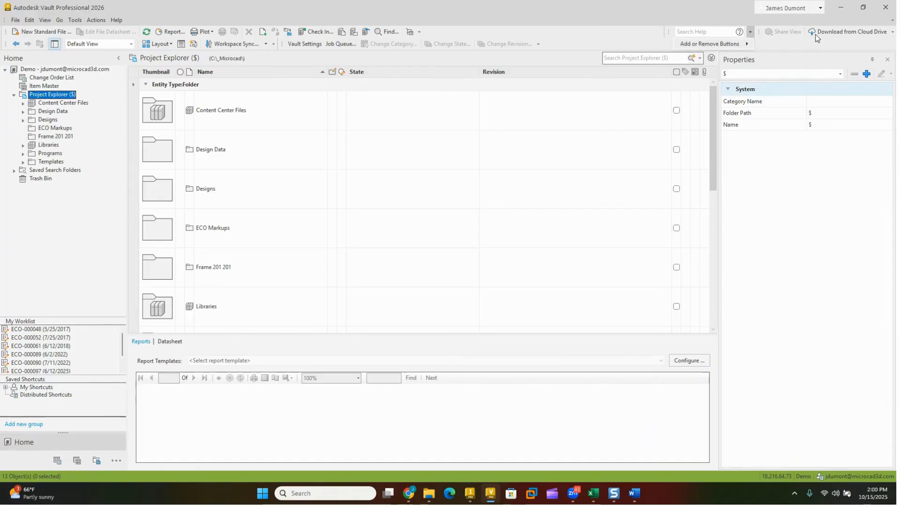
pyautogui.click(117, 20)
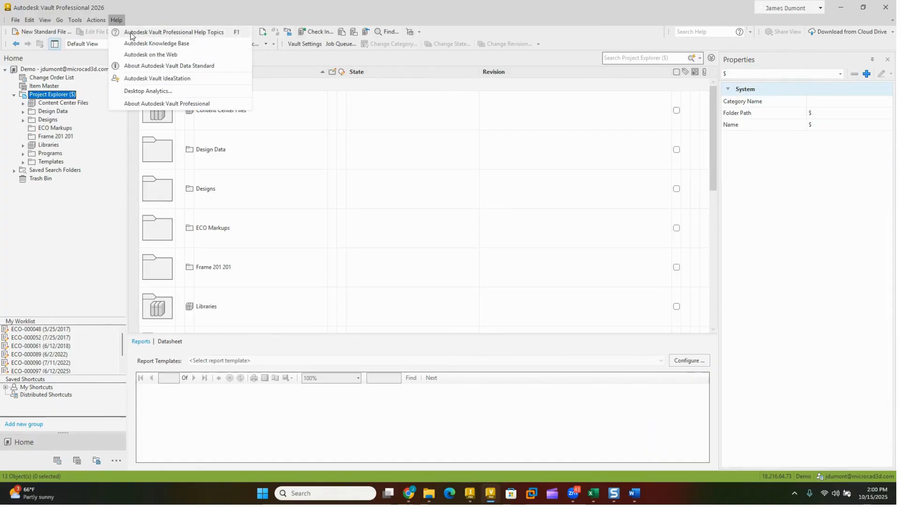
pyautogui.click(131, 34)
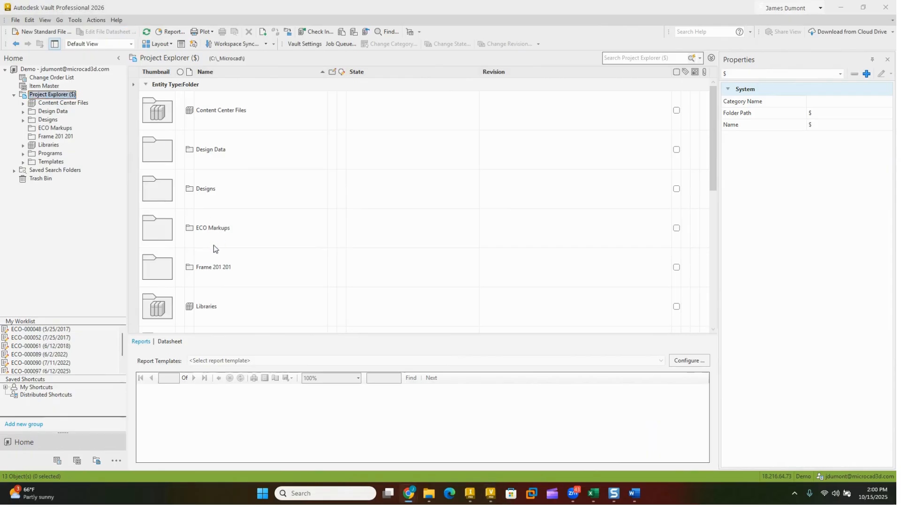
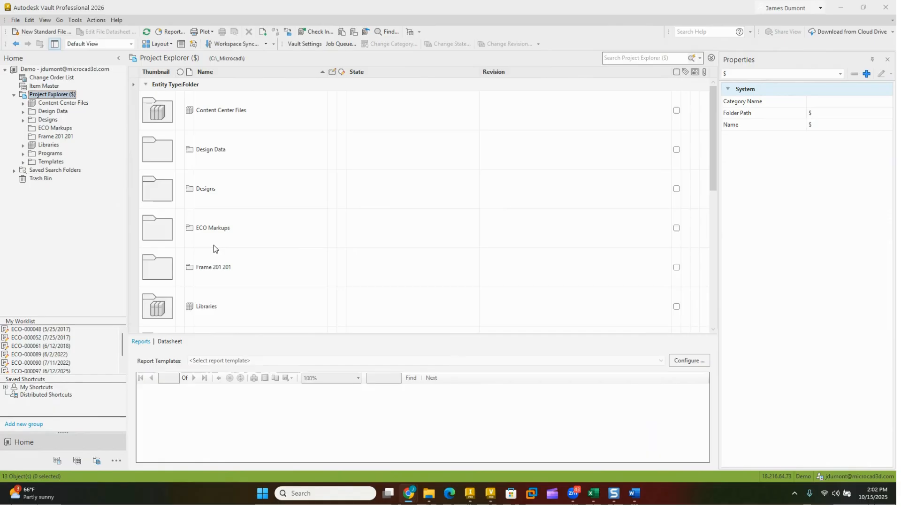
# Step: Try to open FR-000119.iam from the vault's Frame 201 201 folder with checkout, and dismiss the error report
pyautogui.click(470, 493)
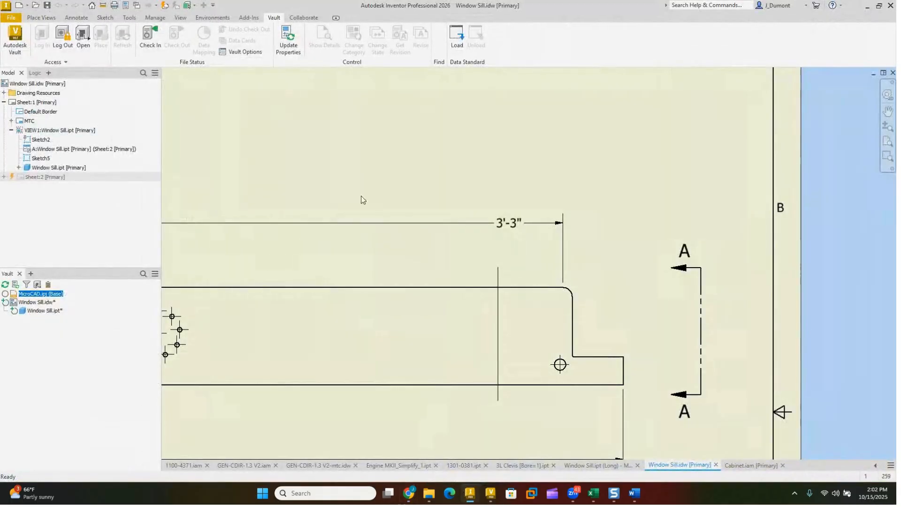
pyautogui.click(491, 493)
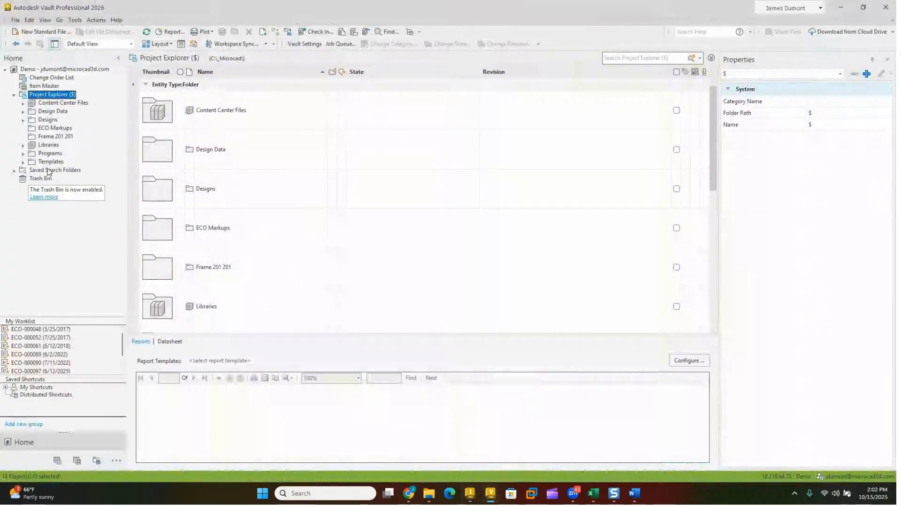
pyautogui.click(47, 136)
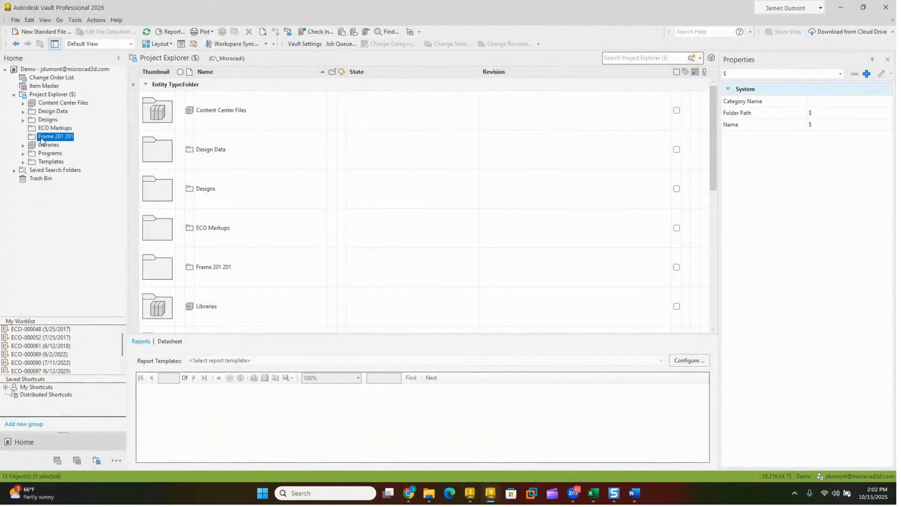
pyautogui.click(218, 118)
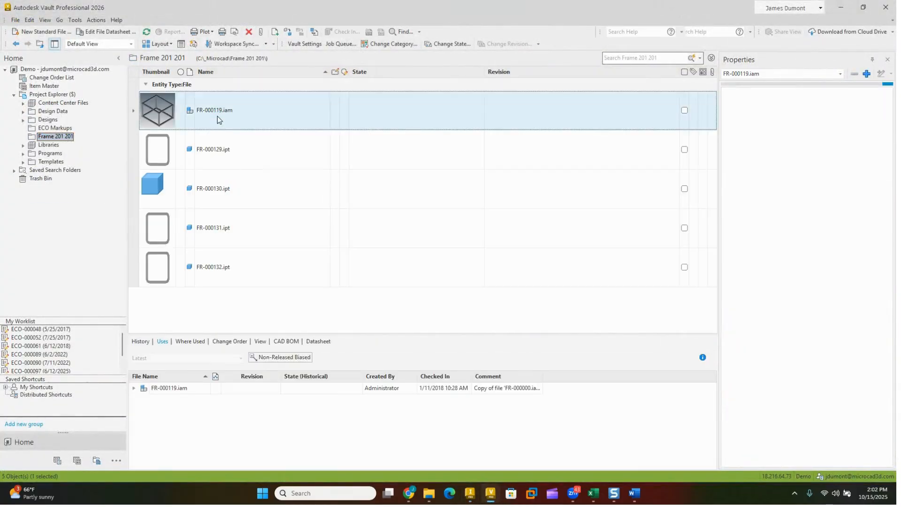
pyautogui.rightClick(218, 117)
pyautogui.click(240, 123)
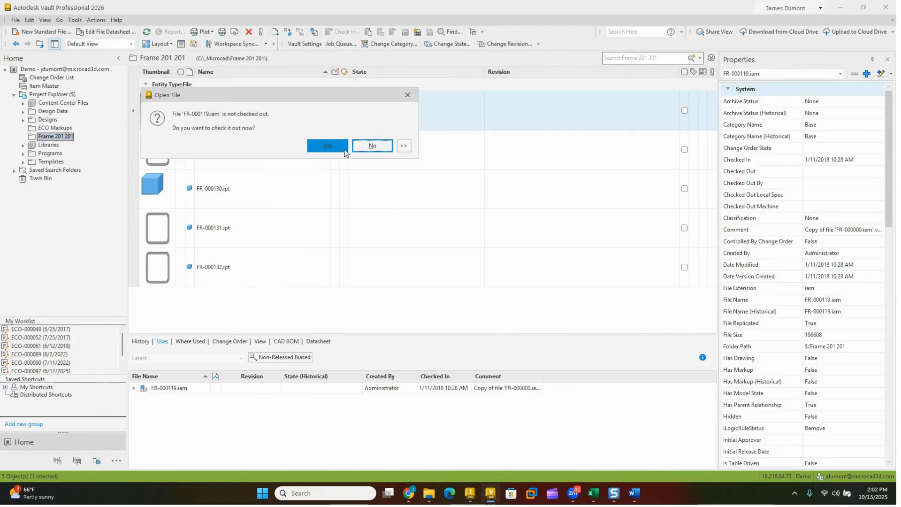
pyautogui.click(327, 145)
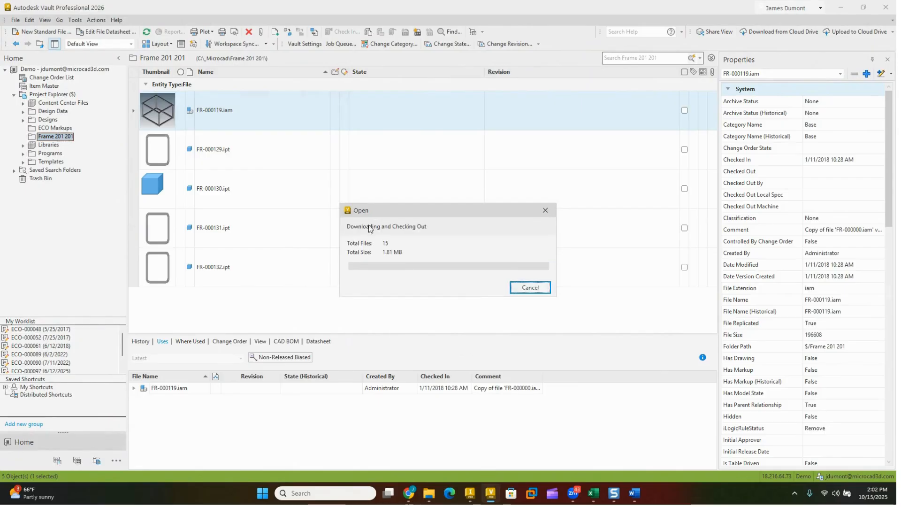
pyautogui.click(334, 140)
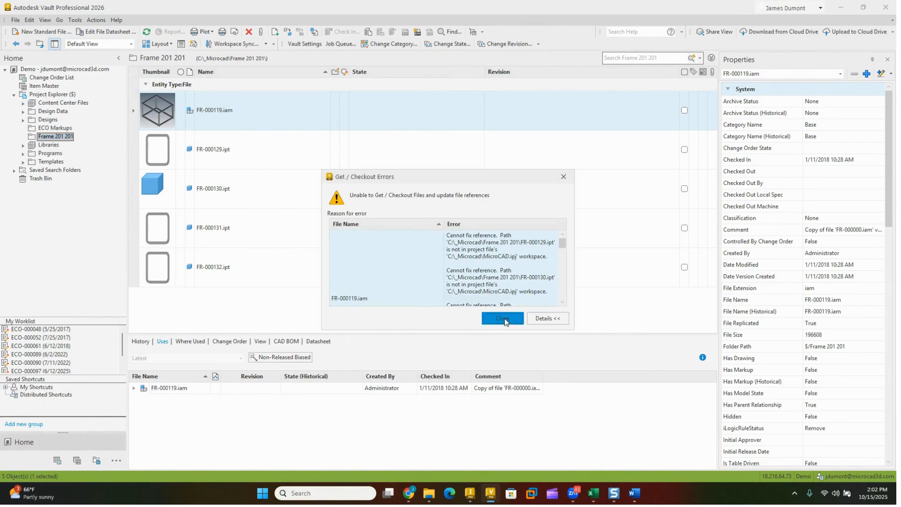
pyautogui.click(508, 318)
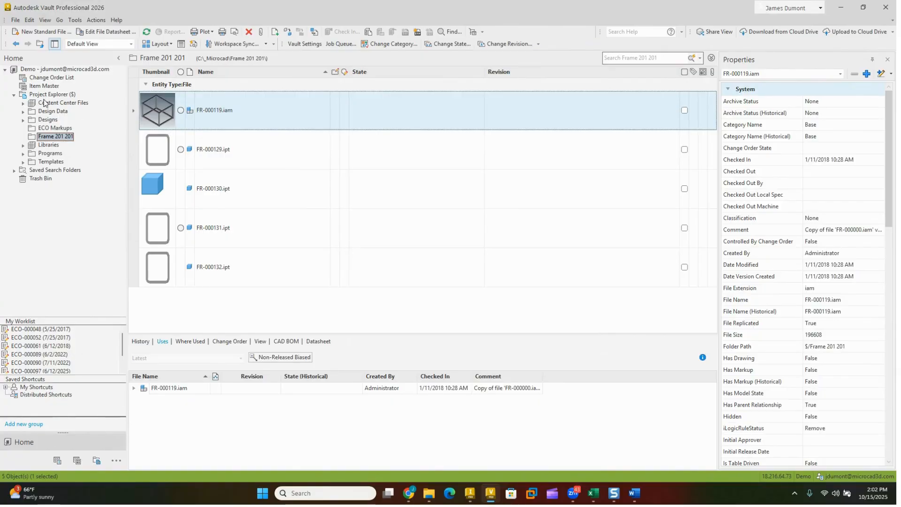
# Step: Try to open Assembly1.iam from the Designs > Frame vault folder, and dismiss the error report
pyautogui.click(23, 123)
pyautogui.scroll(-1, 56, 220)
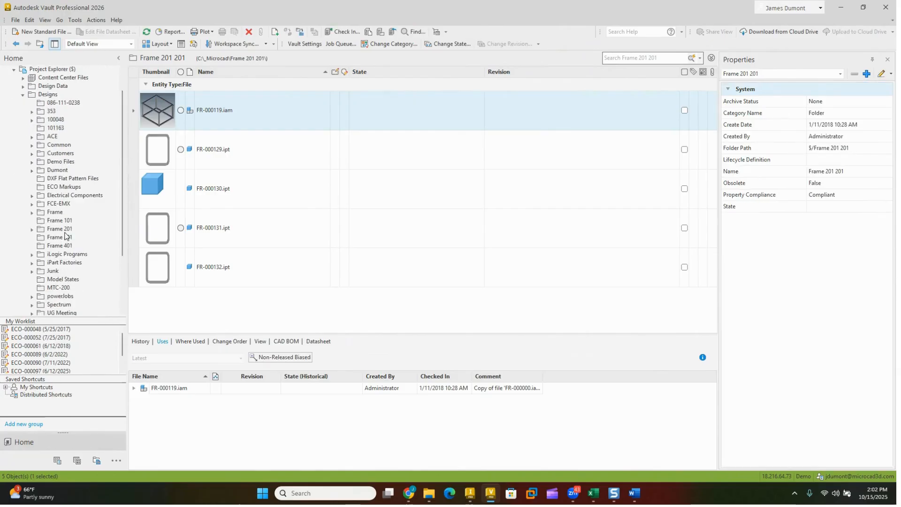
pyautogui.click(54, 213)
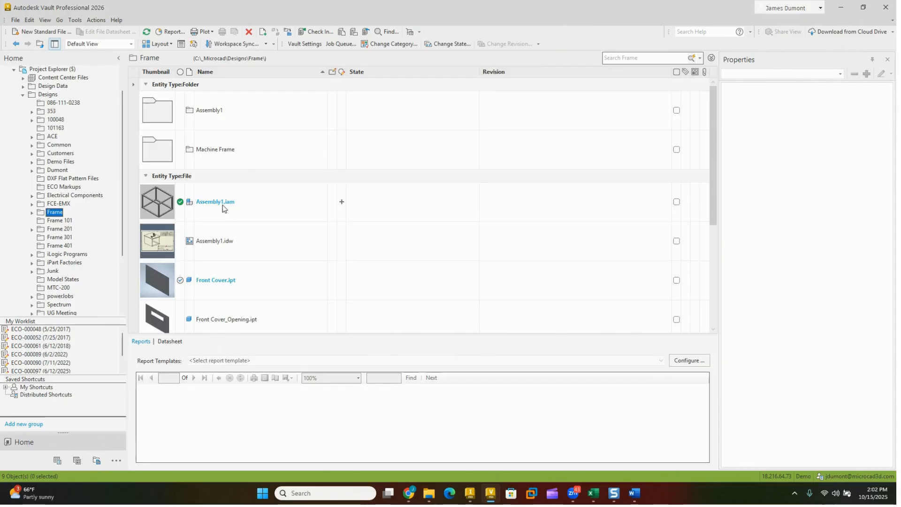
pyautogui.click(222, 201)
pyautogui.rightClick(222, 201)
pyautogui.click(244, 152)
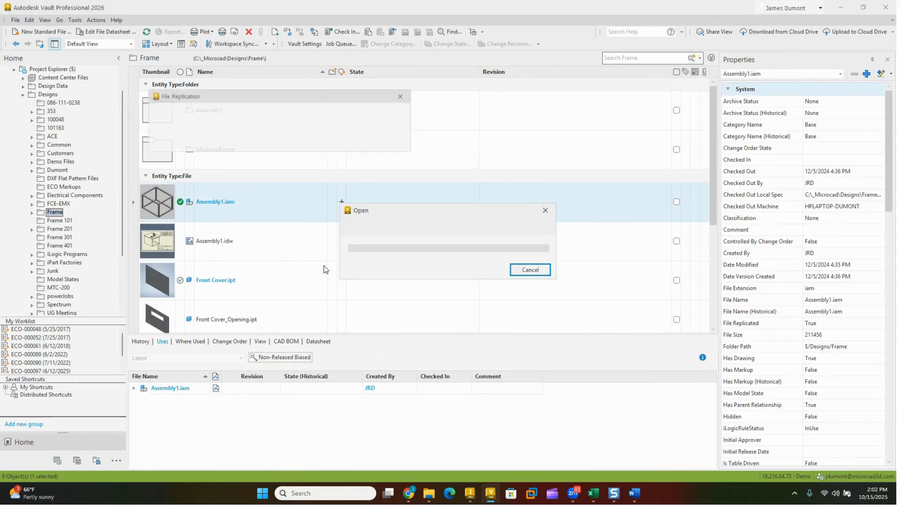
pyautogui.click(333, 140)
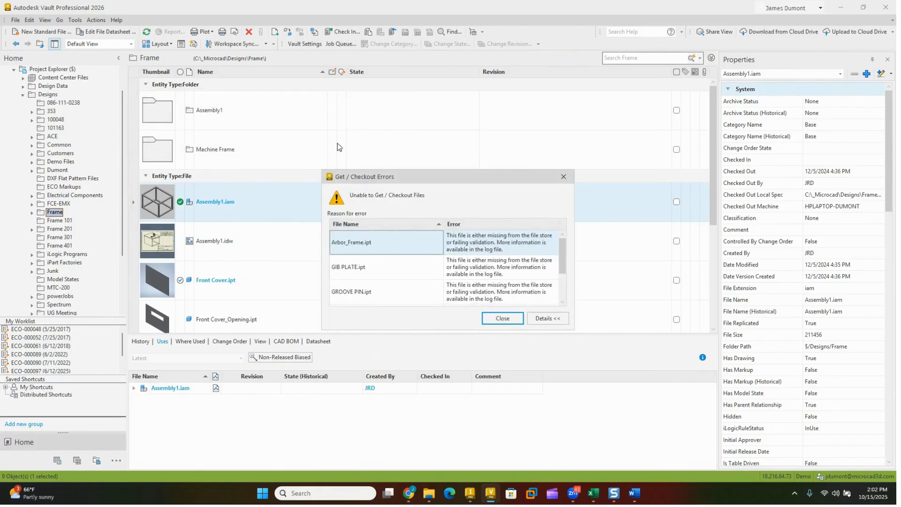
pyautogui.click(502, 318)
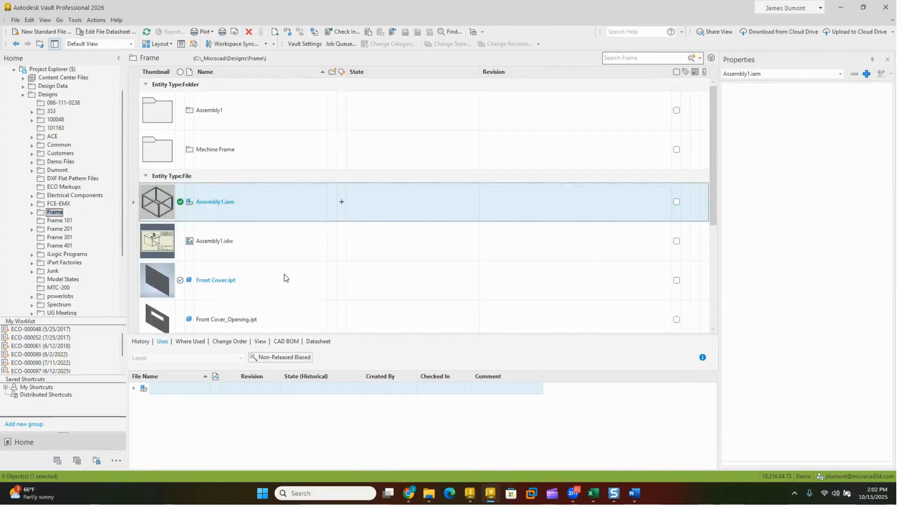
# Step: Try to open FR-000105.iam from the Frame 101 folder with checkout, and dismiss the error report
pyautogui.click(60, 221)
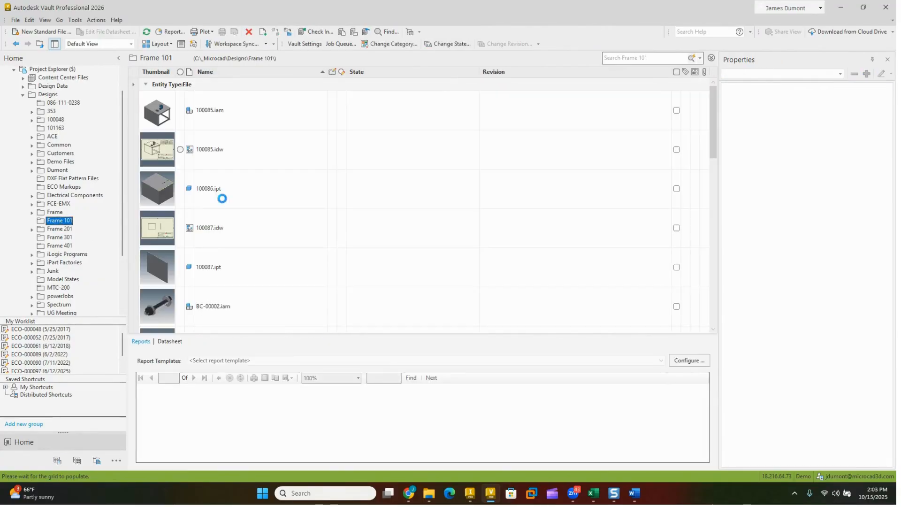
pyautogui.scroll(-3, 224, 183)
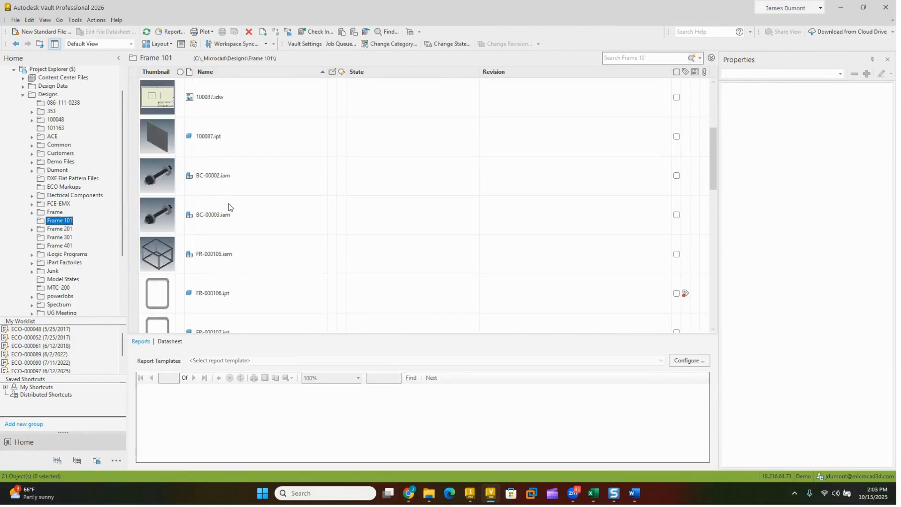
pyautogui.click(211, 253)
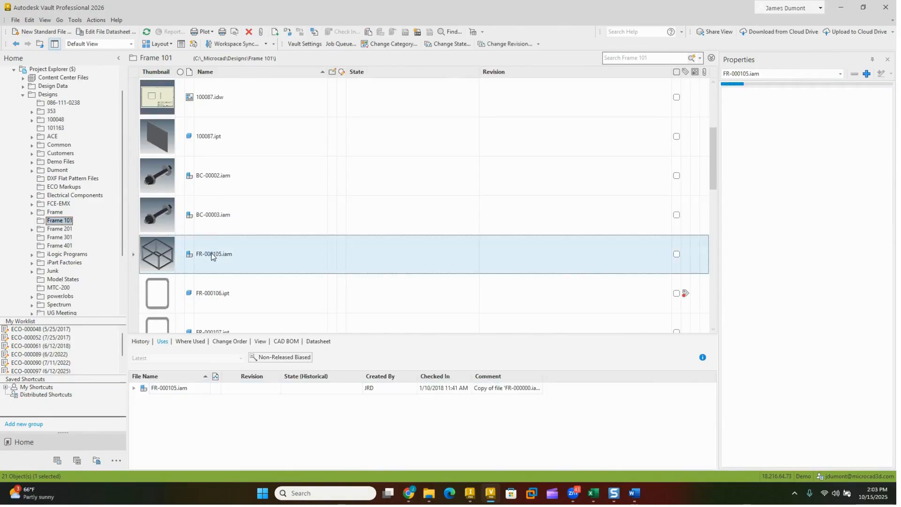
pyautogui.rightClick(211, 253)
pyautogui.click(236, 10)
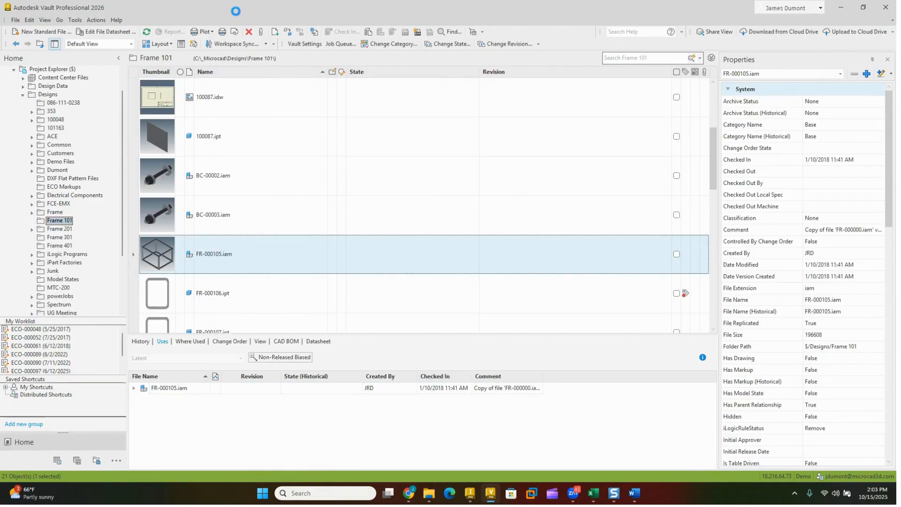
pyautogui.click(329, 146)
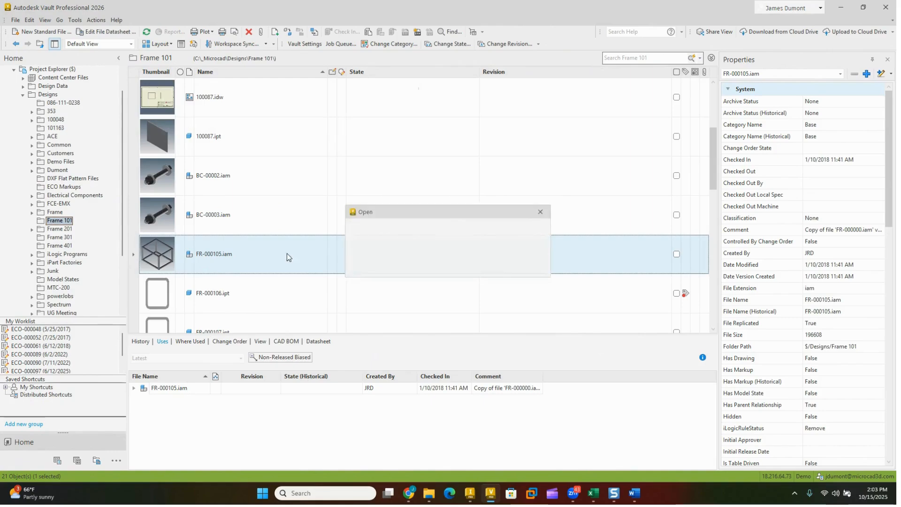
pyautogui.click(328, 141)
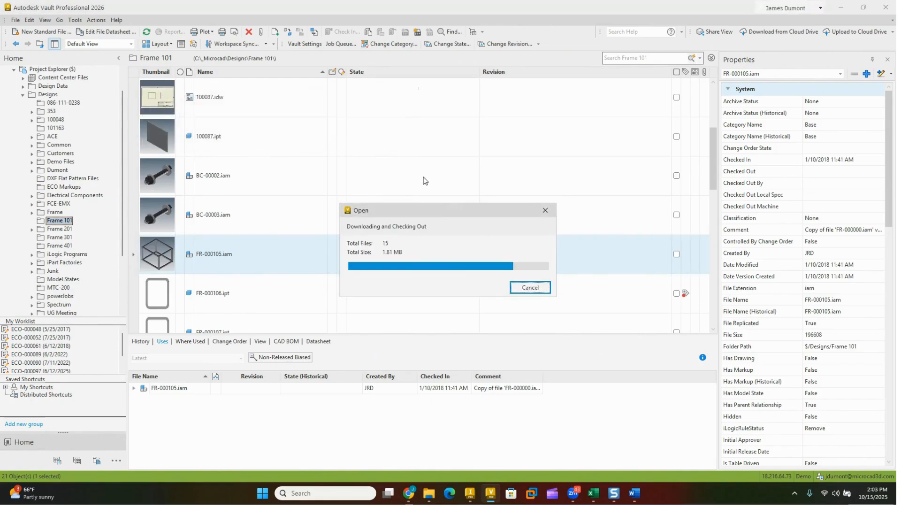
pyautogui.click(503, 322)
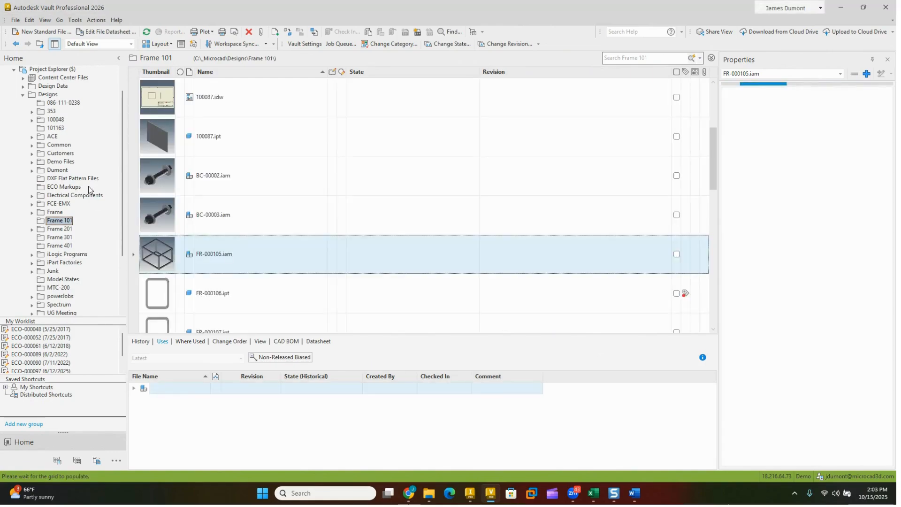
# Step: Check out 100680.iam from the Demo Files > Frame Generator vault folder and open it in Inventor
pyautogui.scroll(-2, 71, 273)
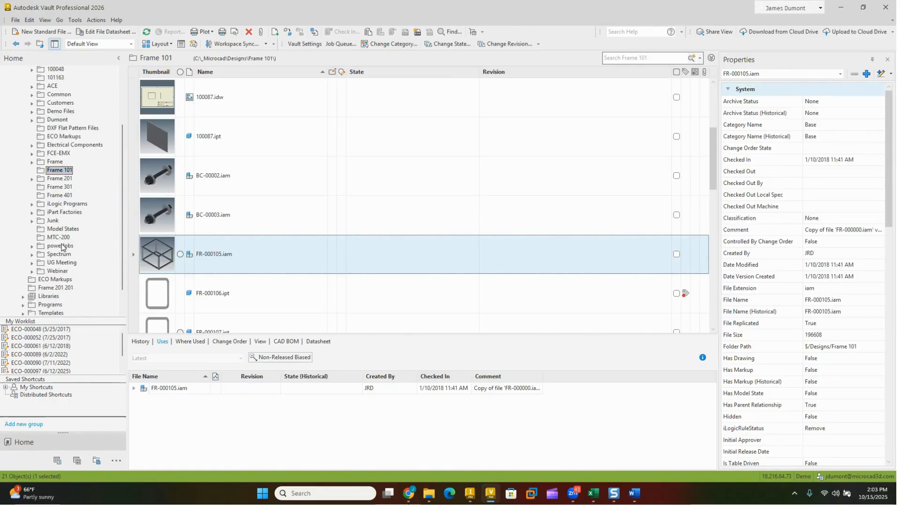
pyautogui.click(61, 204)
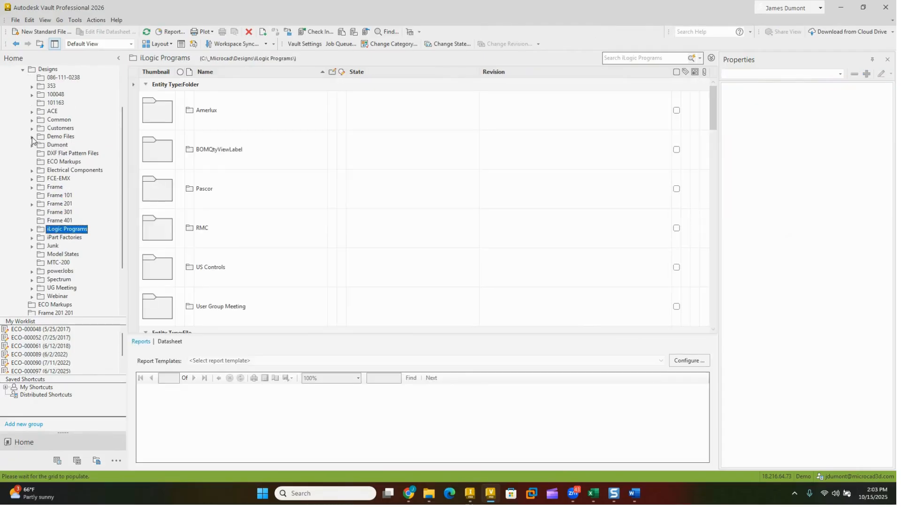
pyautogui.click(32, 136)
pyautogui.scroll(-1, 73, 266)
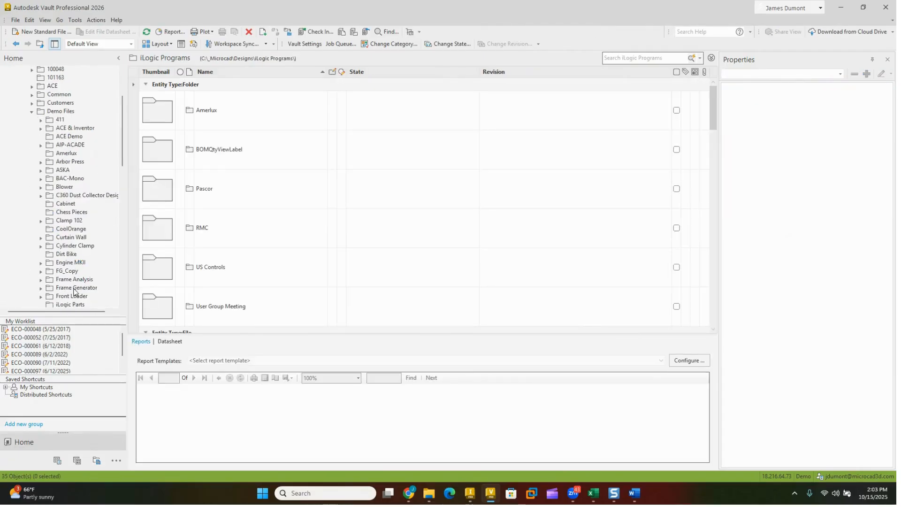
pyautogui.click(73, 287)
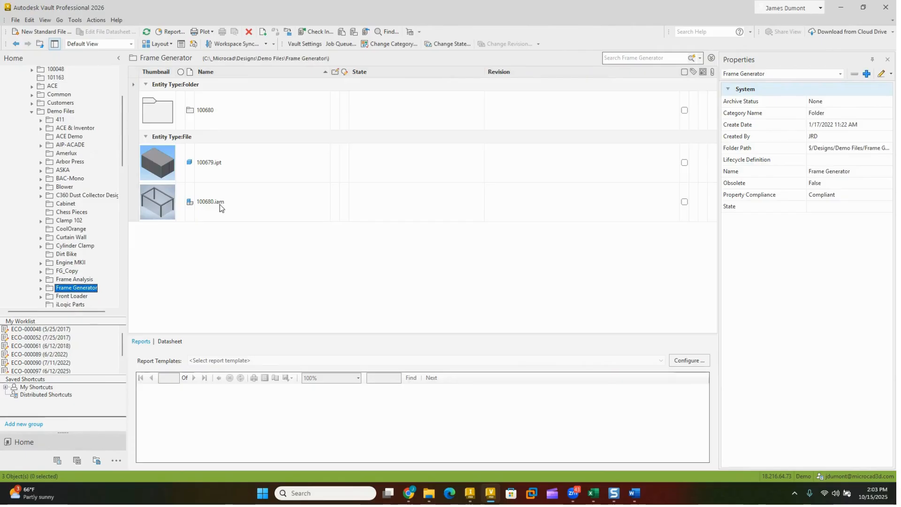
pyautogui.click(222, 207)
pyautogui.rightClick(202, 202)
pyautogui.click(219, 154)
pyautogui.click(321, 146)
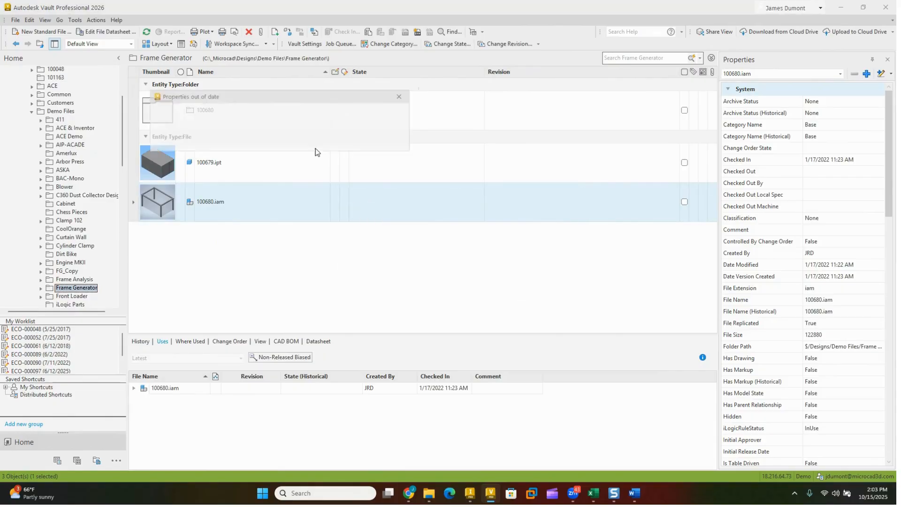
pyautogui.click(319, 145)
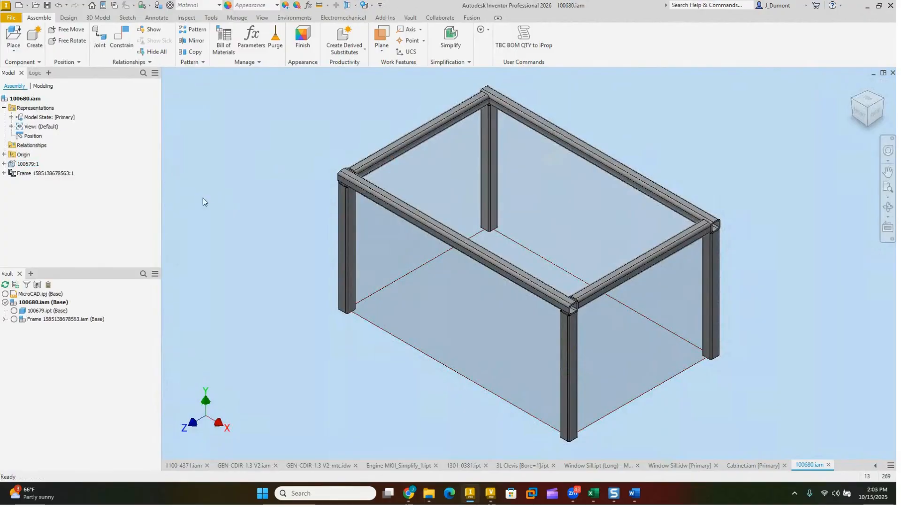
# Step: Delete the frame subassembly from 100680.iam, keeping the 100679 part
pyautogui.rightClick(39, 175)
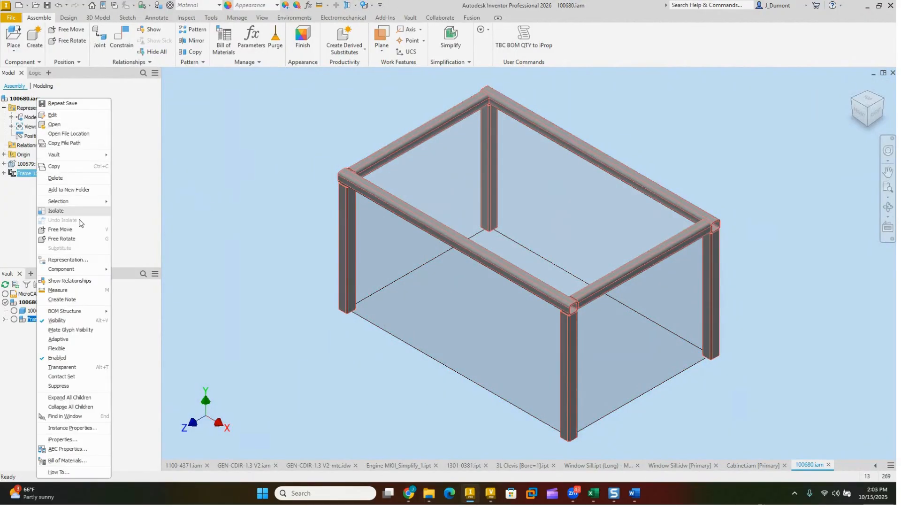
pyautogui.click(55, 181)
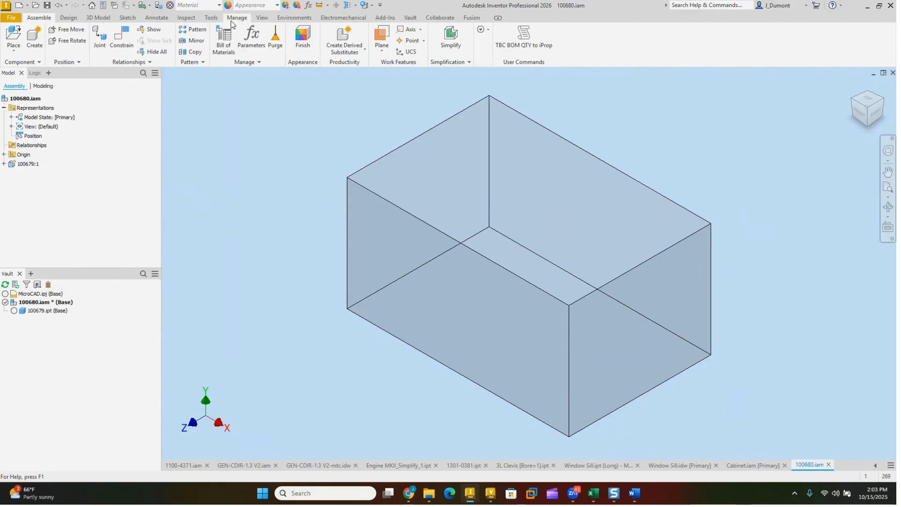
# Step: Examine the Frame Generator file naming defaults in the application's file options, and close the options
pyautogui.click(212, 18)
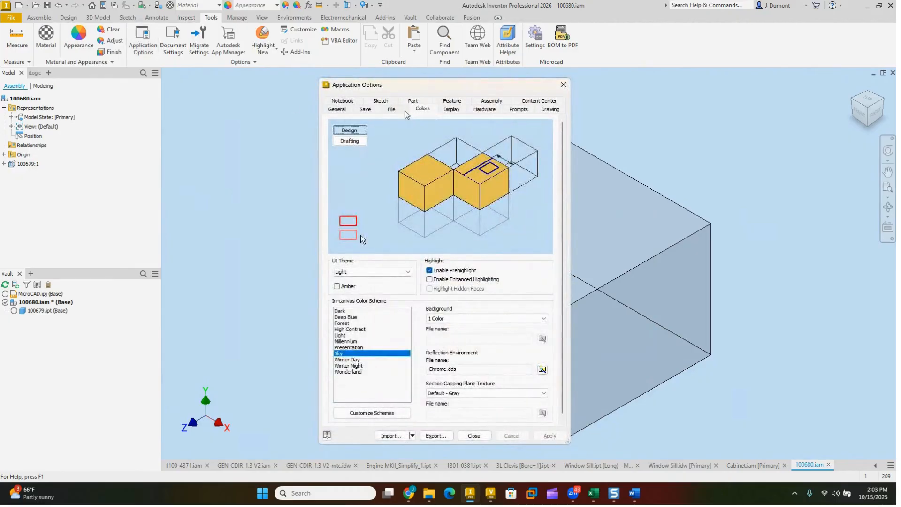
pyautogui.click(391, 108)
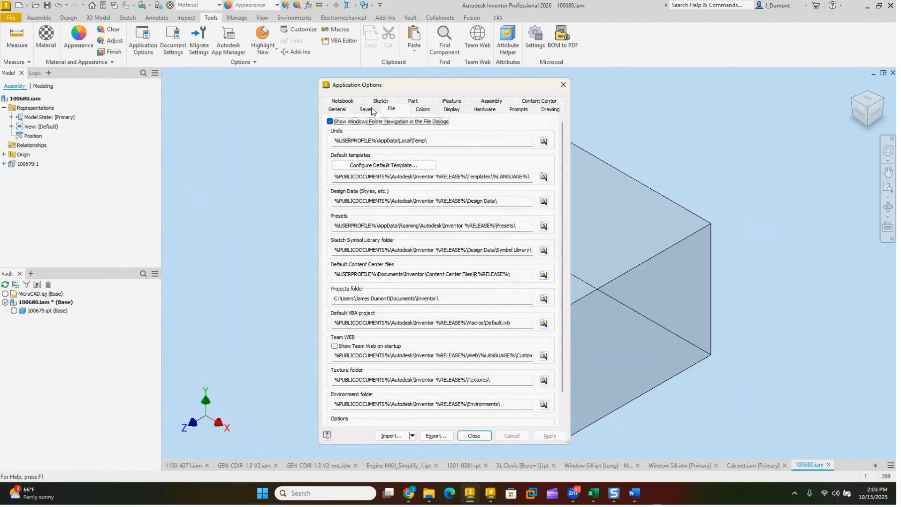
pyautogui.click(488, 102)
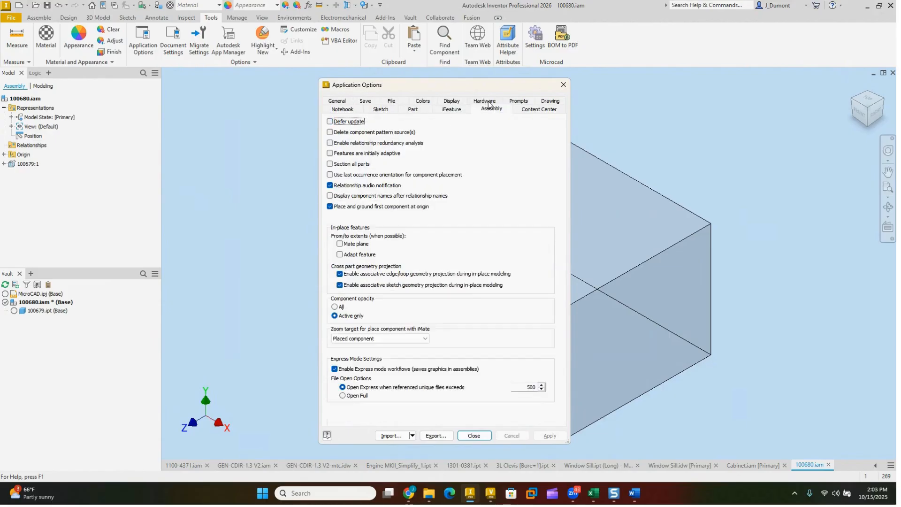
pyautogui.click(338, 102)
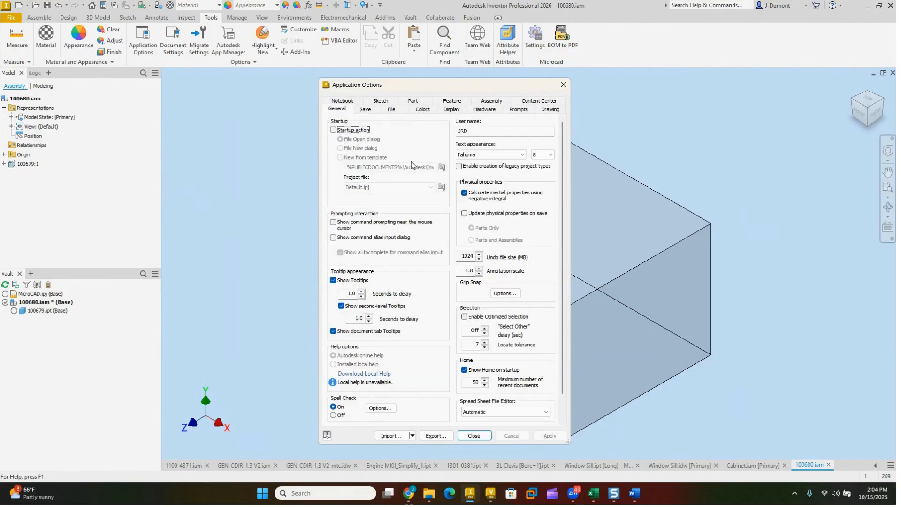
pyautogui.click(392, 110)
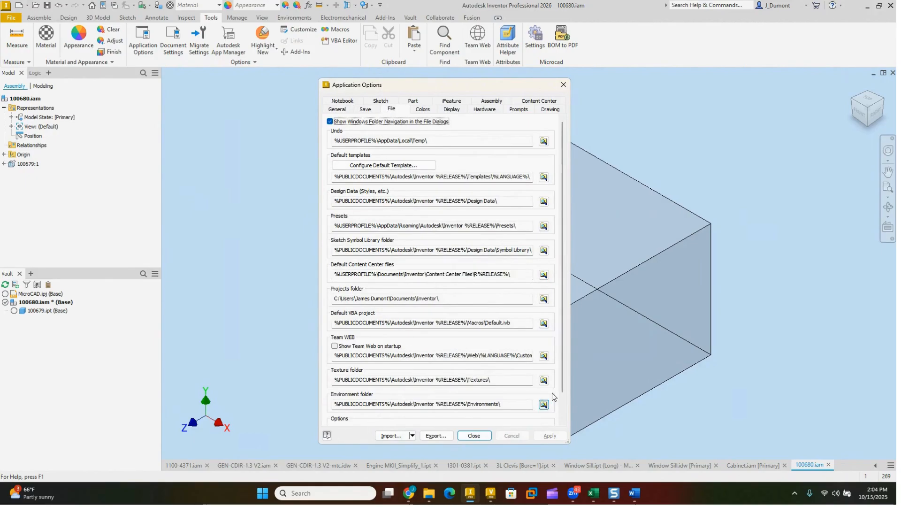
pyautogui.scroll(-2, 552, 396)
pyautogui.click(369, 416)
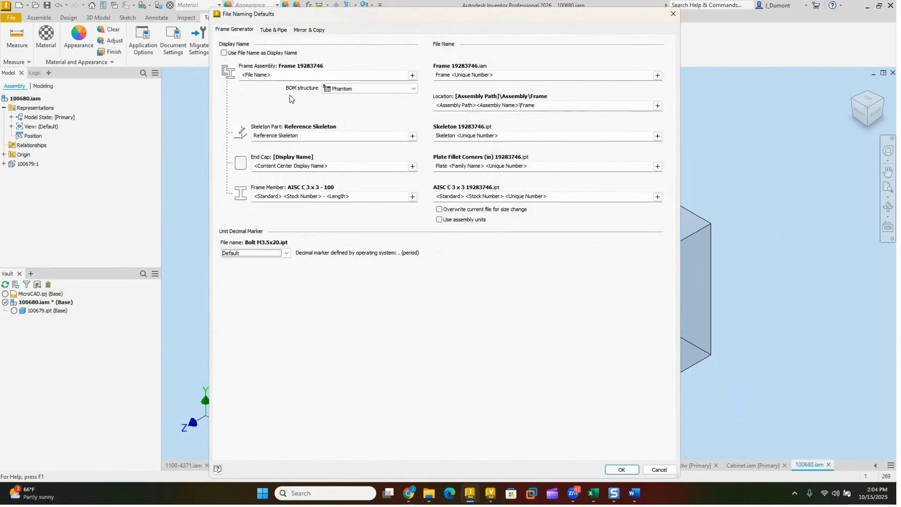
pyautogui.click(622, 469)
pyautogui.click(474, 436)
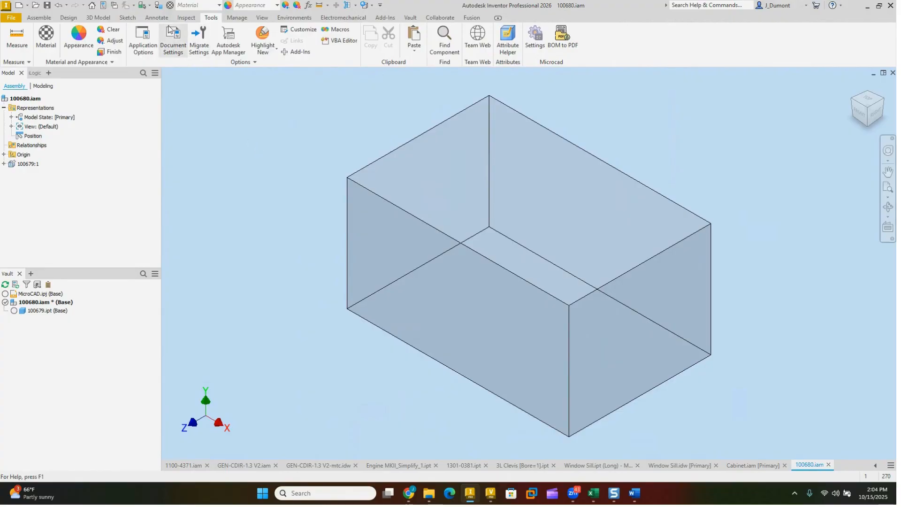
# Step: Insert ANSI AISC rectangular tube 2 x 1 x 1/8 frame members along seven upper and rear edges of the 100679 box
pyautogui.click(68, 17)
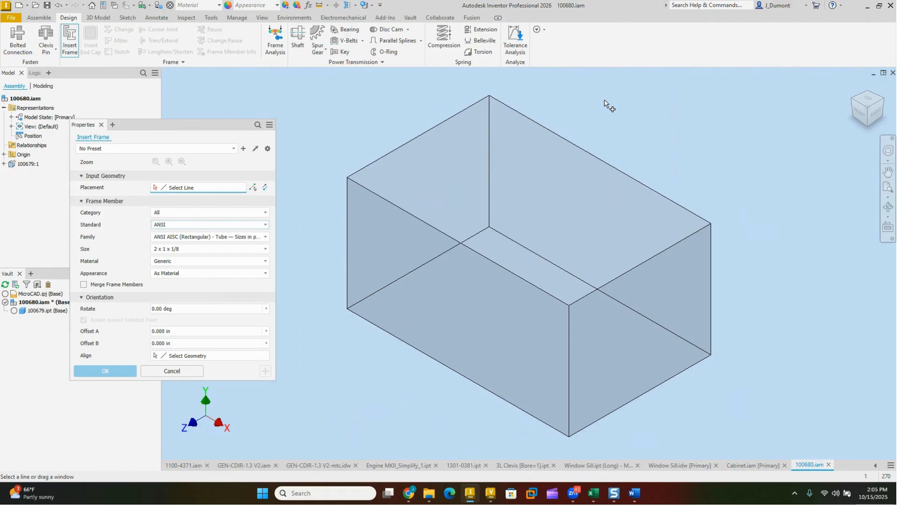
pyautogui.moveTo(600, 97); pyautogui.dragTo(370, 228)
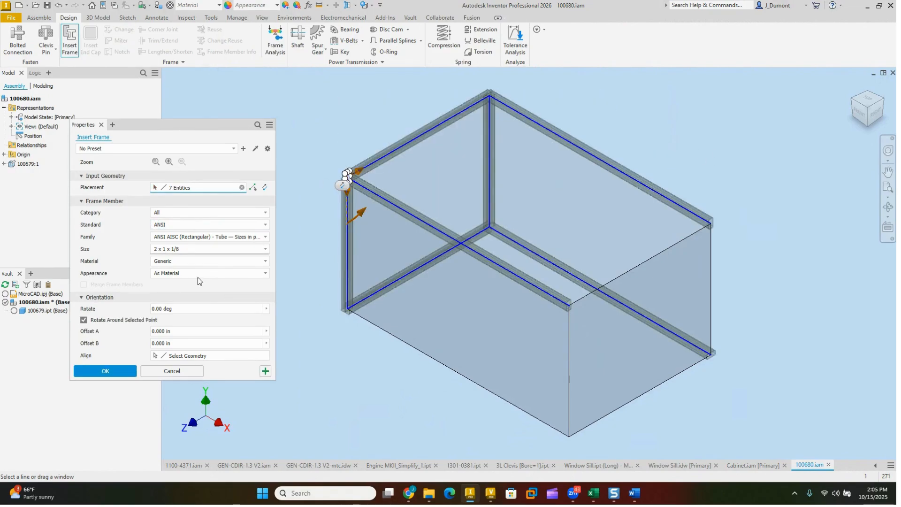
pyautogui.click(123, 371)
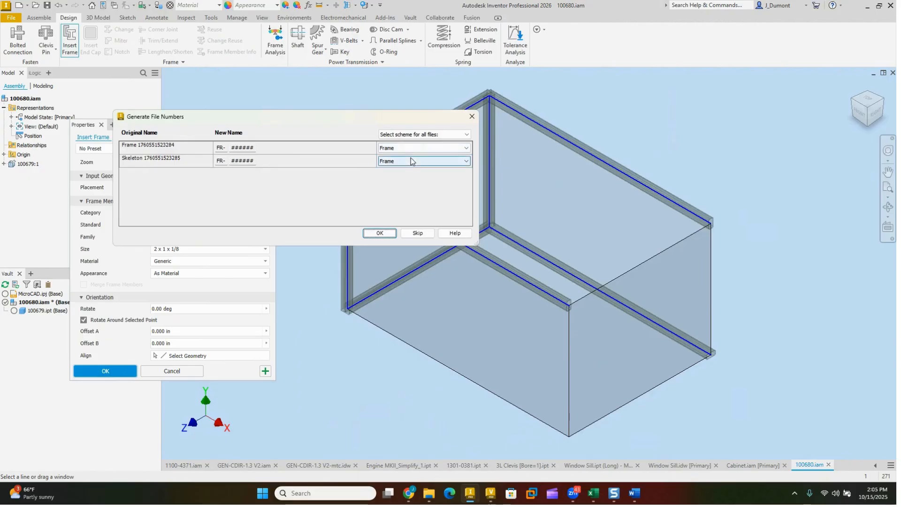
# Step: Apply the Frame numbering scheme to the new frame and skeleton files, and create them with the generated names and locations
pyautogui.click(416, 135)
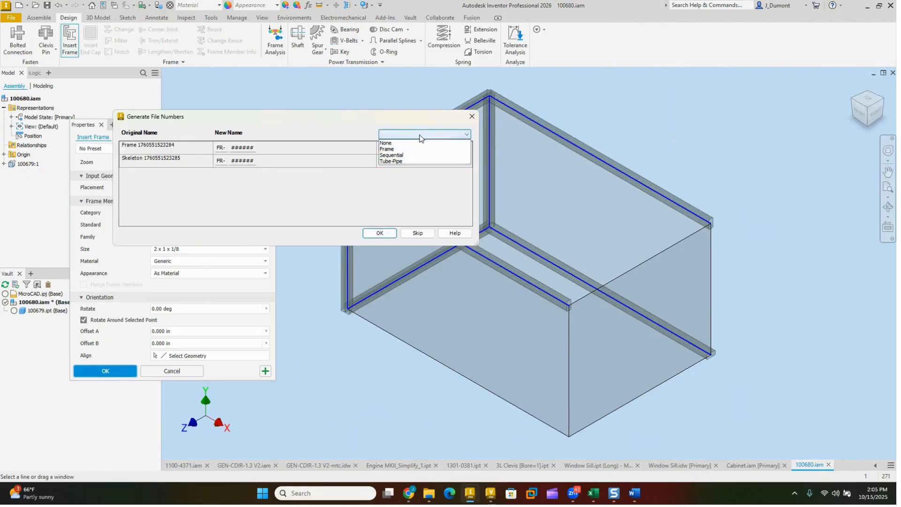
pyautogui.click(387, 149)
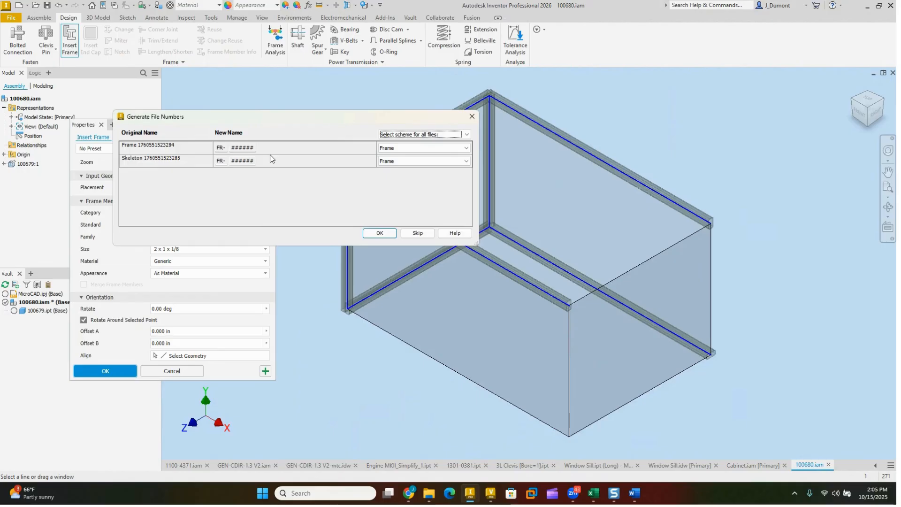
pyautogui.click(421, 135)
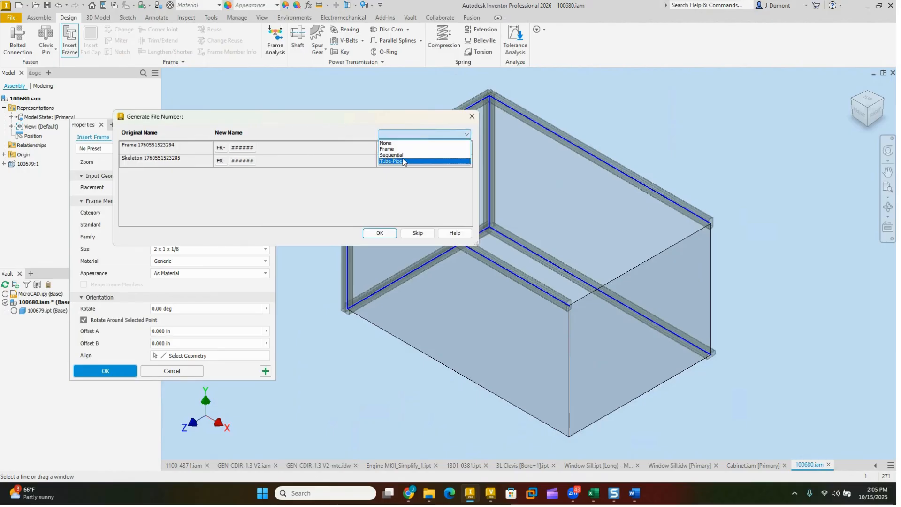
pyautogui.click(394, 149)
pyautogui.click(413, 135)
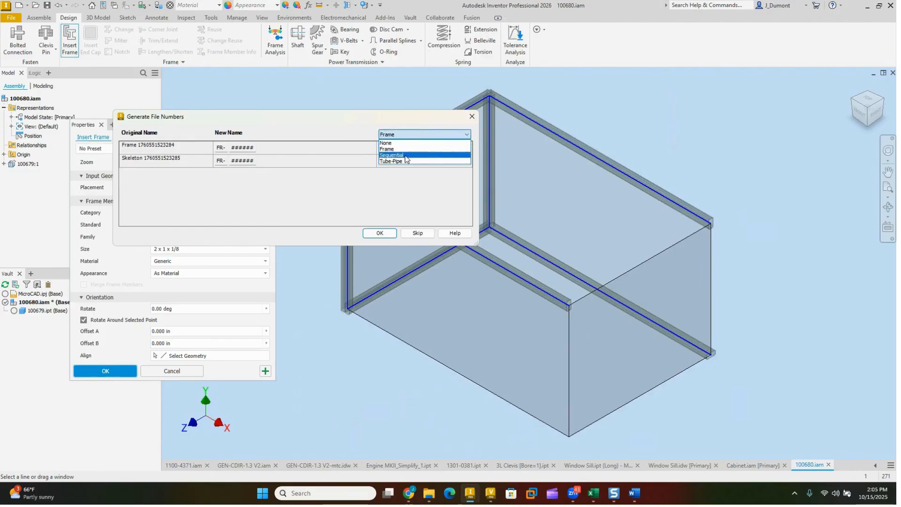
pyautogui.click(402, 161)
pyautogui.click(422, 135)
pyautogui.click(403, 156)
pyautogui.click(411, 135)
pyautogui.click(395, 151)
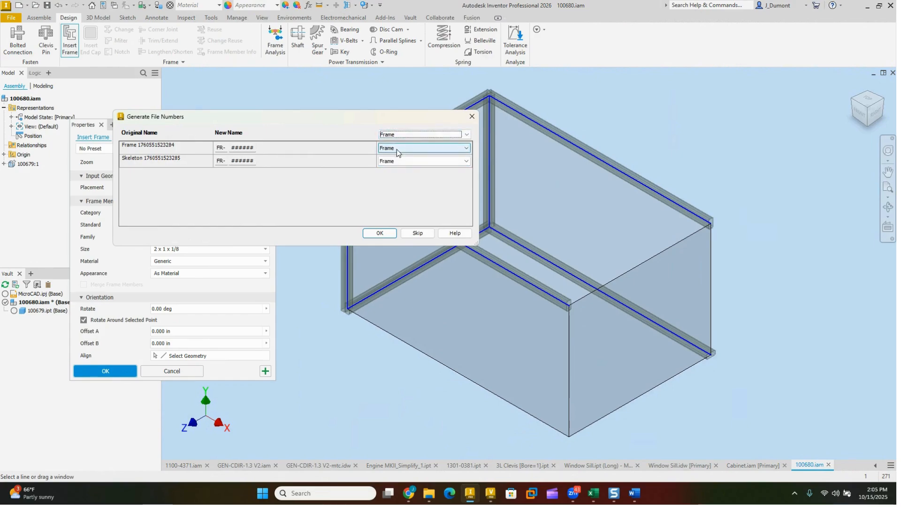
pyautogui.click(378, 233)
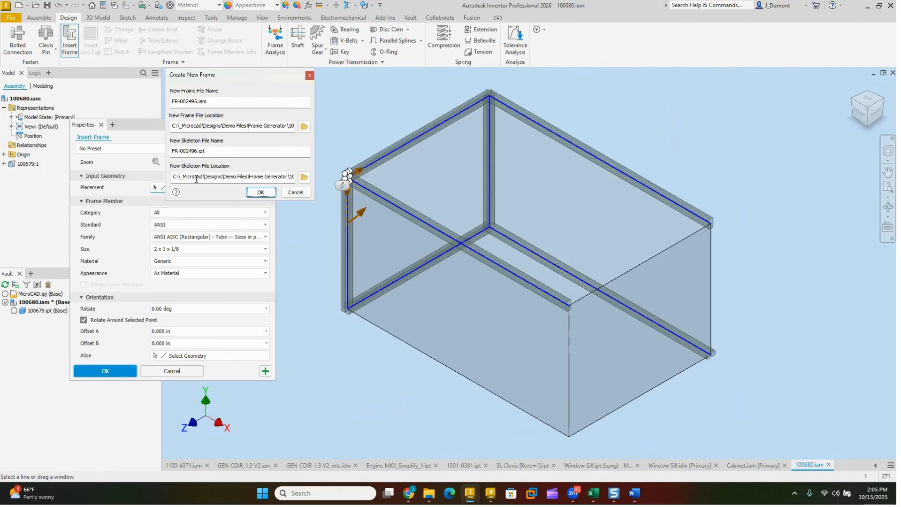
pyautogui.click(261, 192)
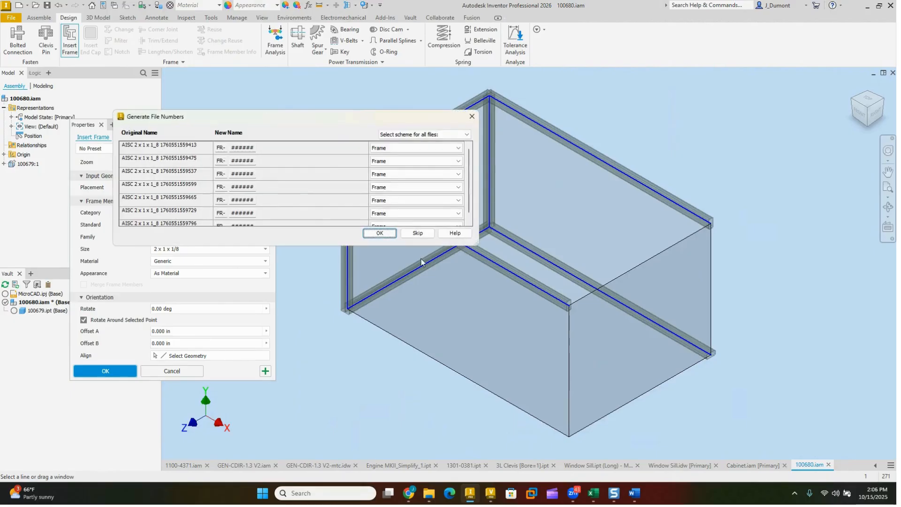
# Step: Number the seven 2 x 1 x 1/8 tube members with the Frame scheme and accept their file names
pyautogui.moveTo(475, 246); pyautogui.dragTo(531, 290)
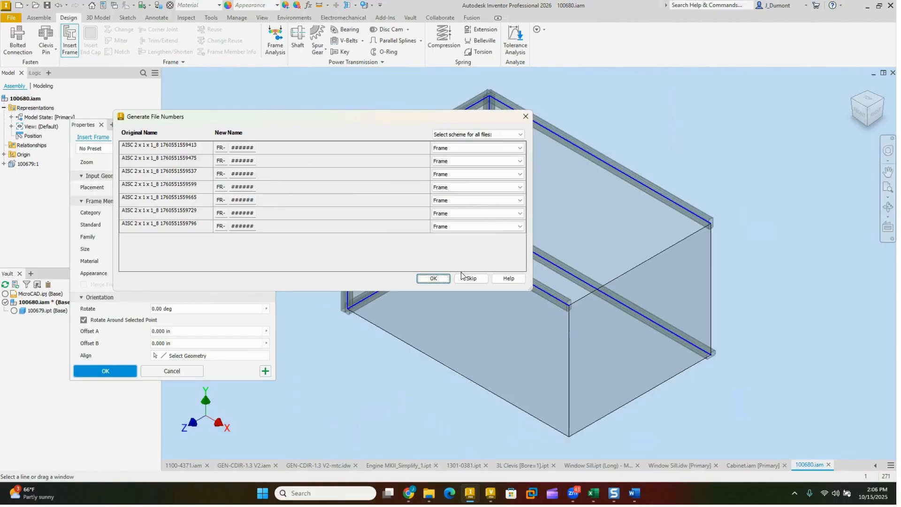
pyautogui.click(430, 278)
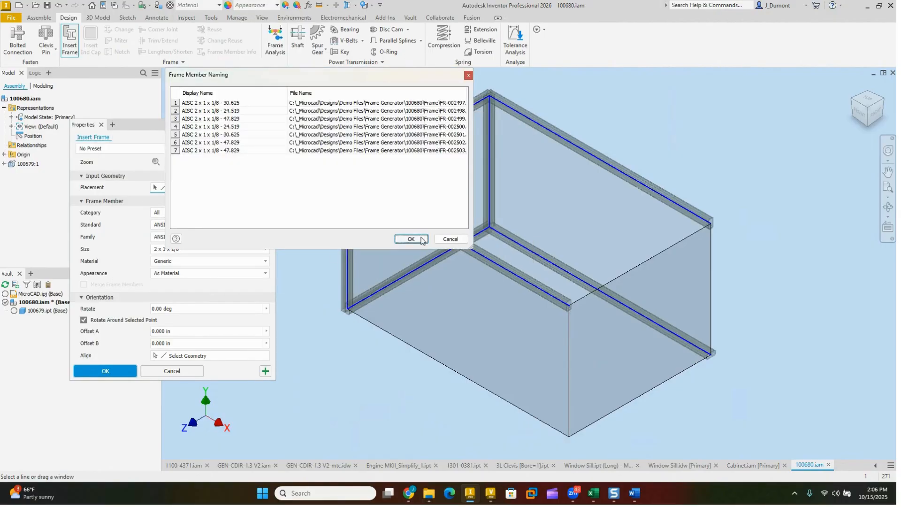
pyautogui.click(421, 240)
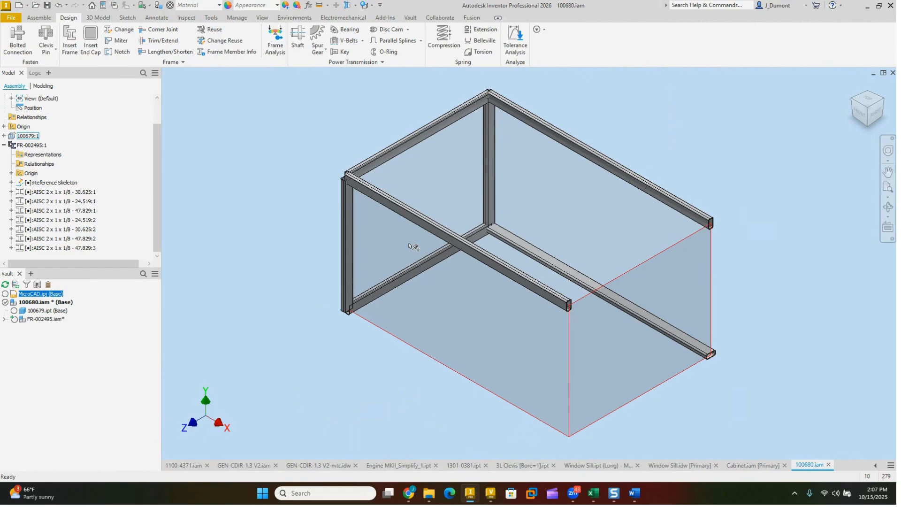
# Step: Switch to Vault Professional and review the unique file name options, toggling Enforce unique file name off and back on
pyautogui.click(490, 493)
pyautogui.click(304, 44)
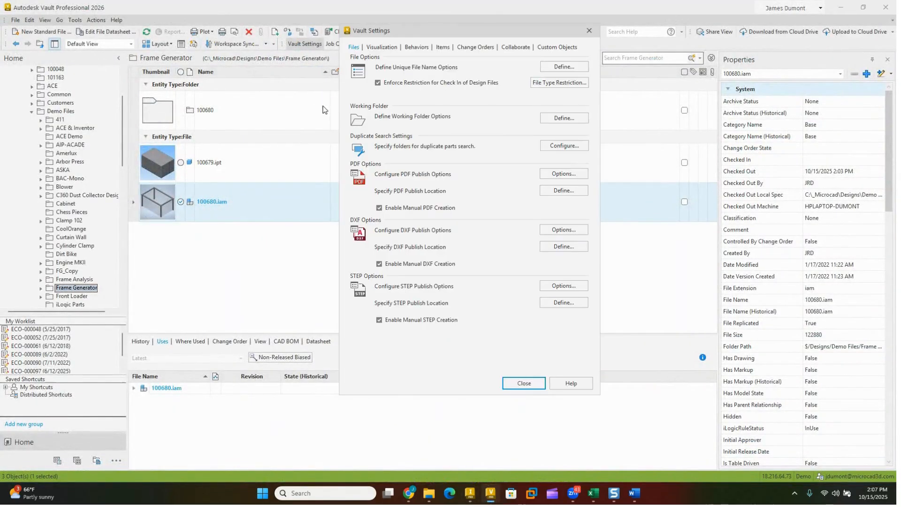
pyautogui.click(539, 66)
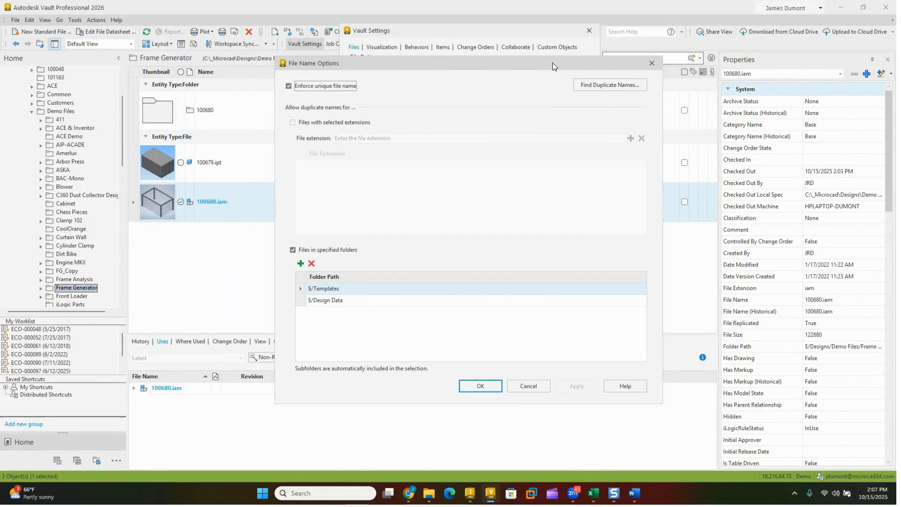
pyautogui.click(289, 87)
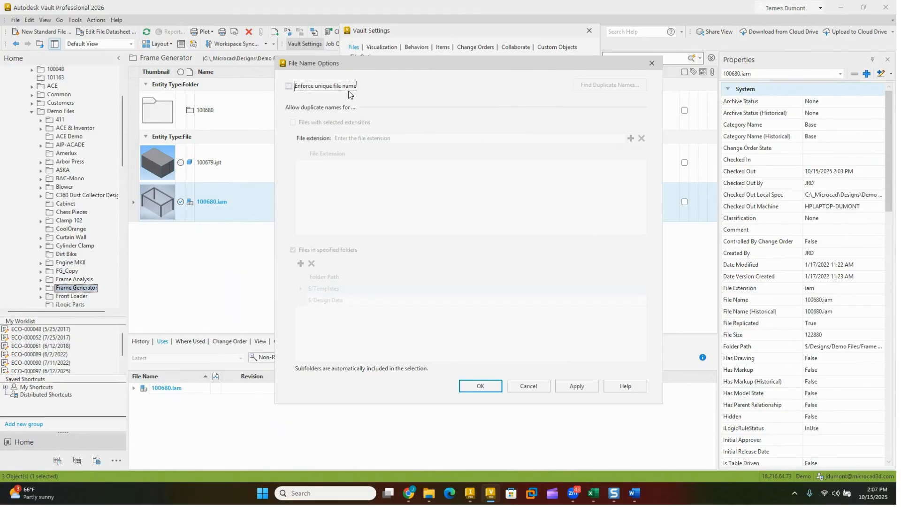
pyautogui.click(312, 86)
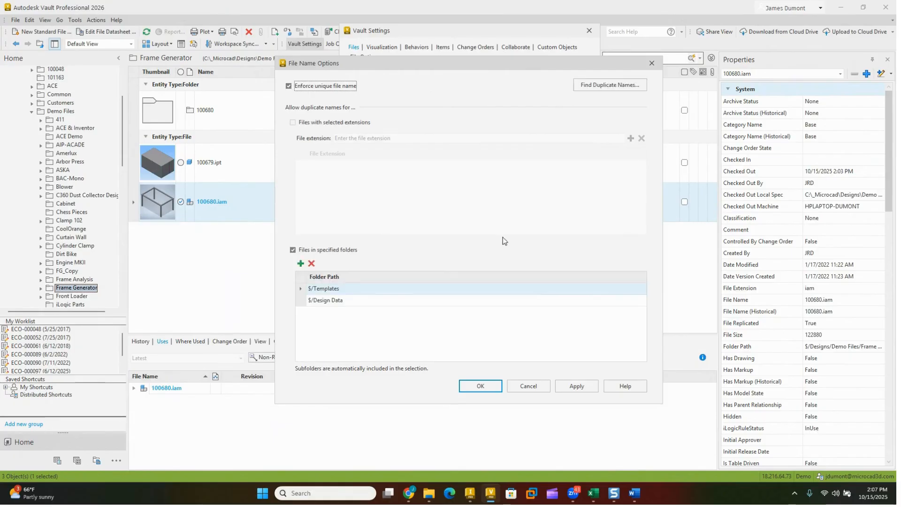
pyautogui.click(480, 385)
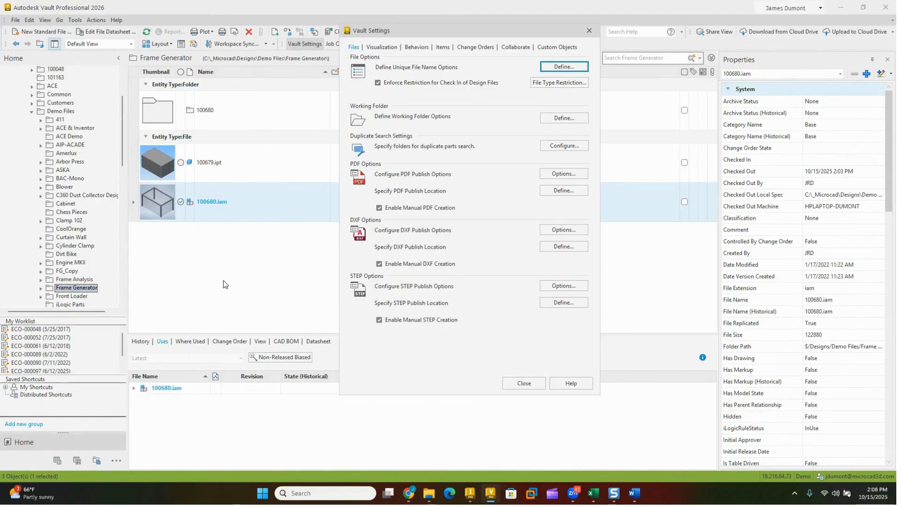
pyautogui.click(524, 384)
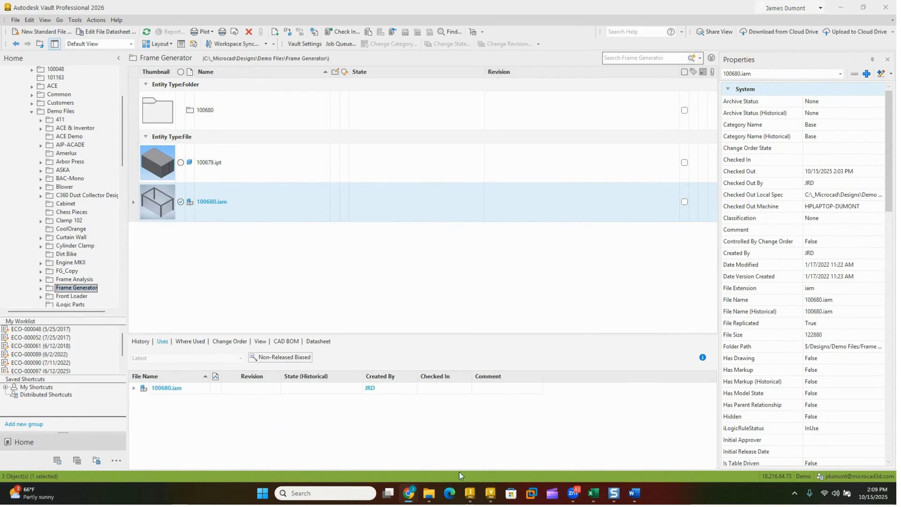
# Step: Switch to the Edge browser and open the bookmarked Autodesk Vault web client in a new tab
pyautogui.click(454, 495)
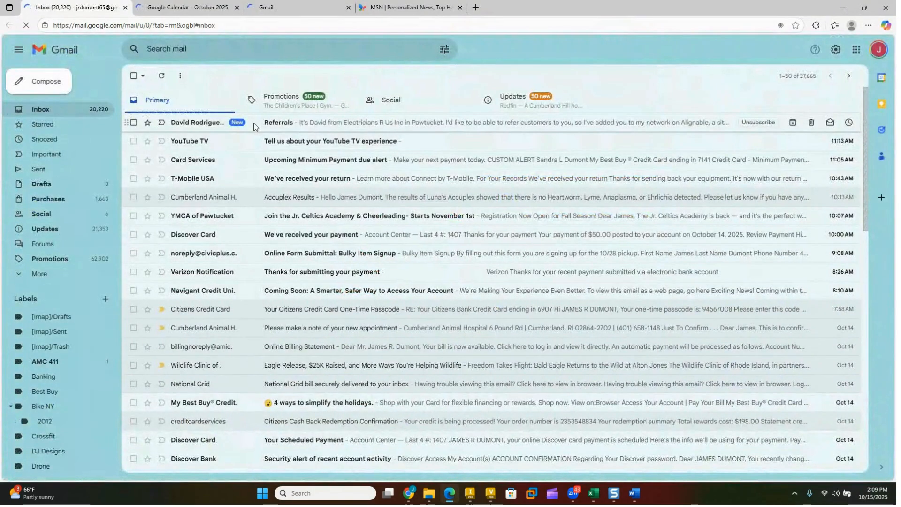
pyautogui.click(432, 7)
pyautogui.click(475, 7)
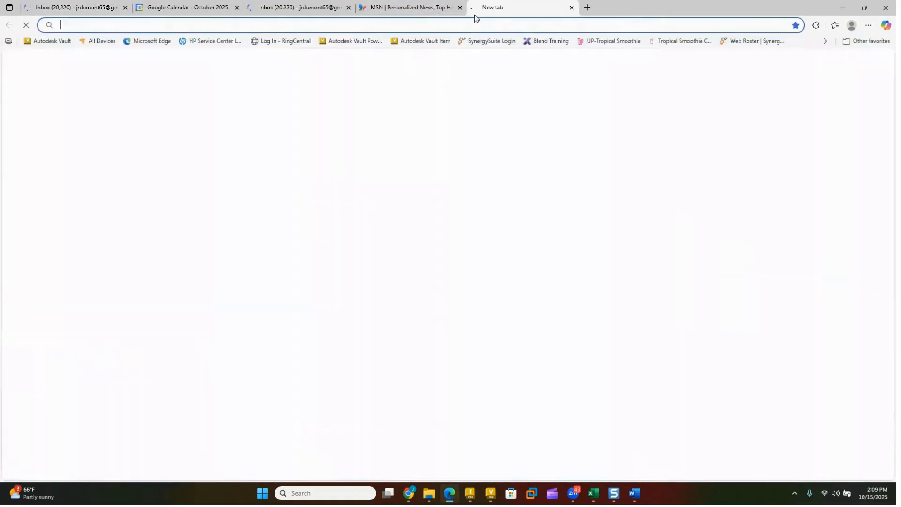
pyautogui.click(47, 41)
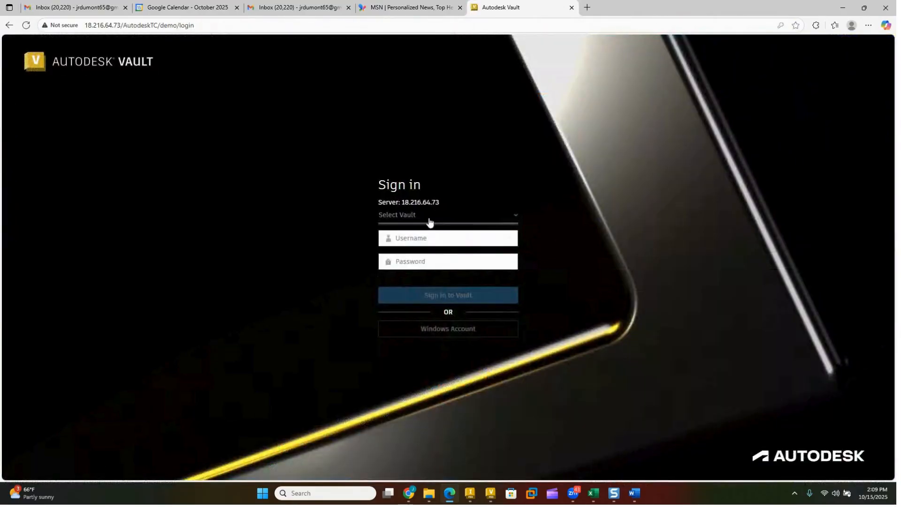
# Step: Sign in to the Demo vault as Guest with the account password
pyautogui.click(429, 219)
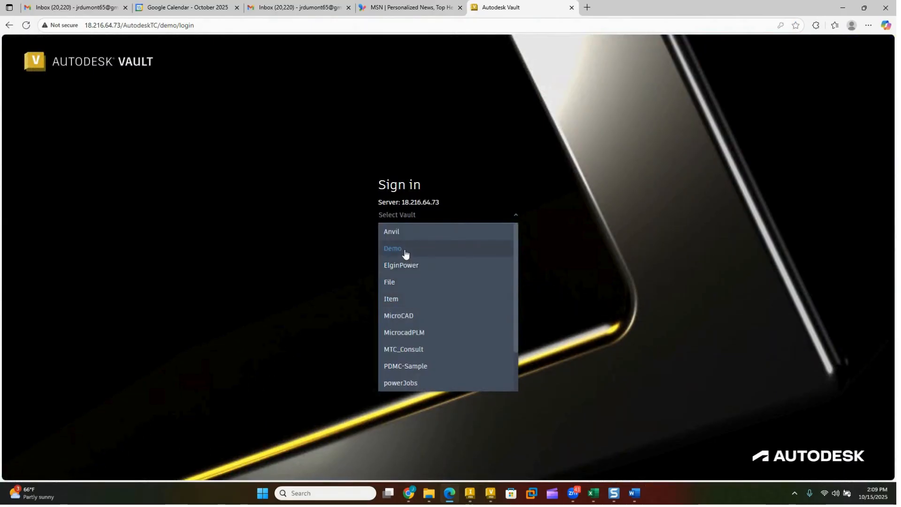
pyautogui.click(408, 250)
pyautogui.click(429, 242)
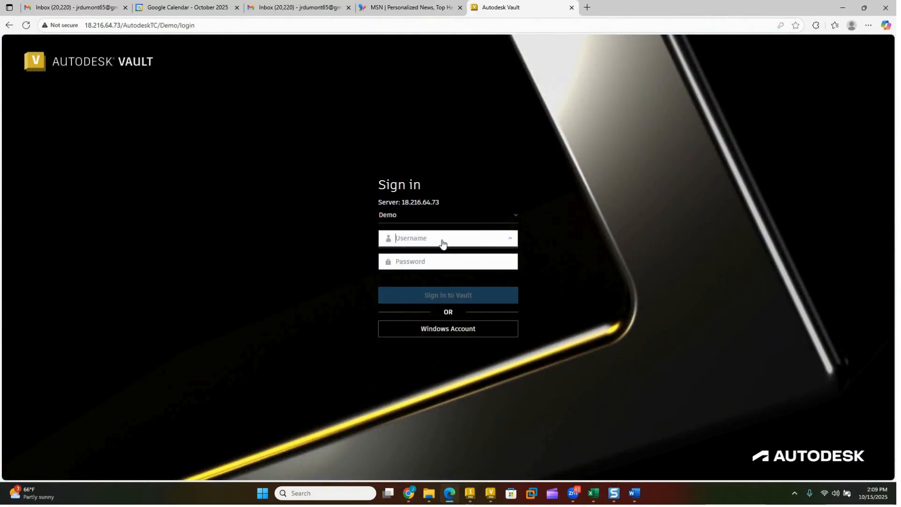
pyautogui.write('Guest')
pyautogui.press('Tab')
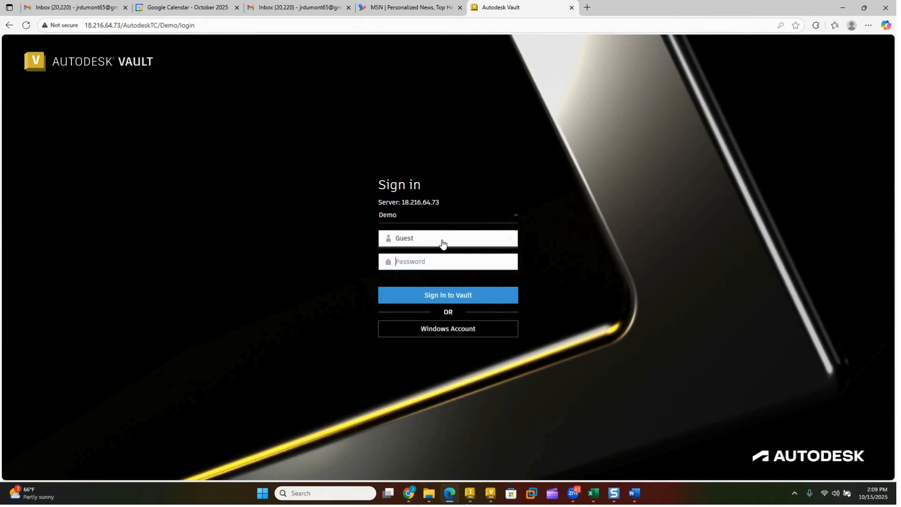
pyautogui.write('•••••')
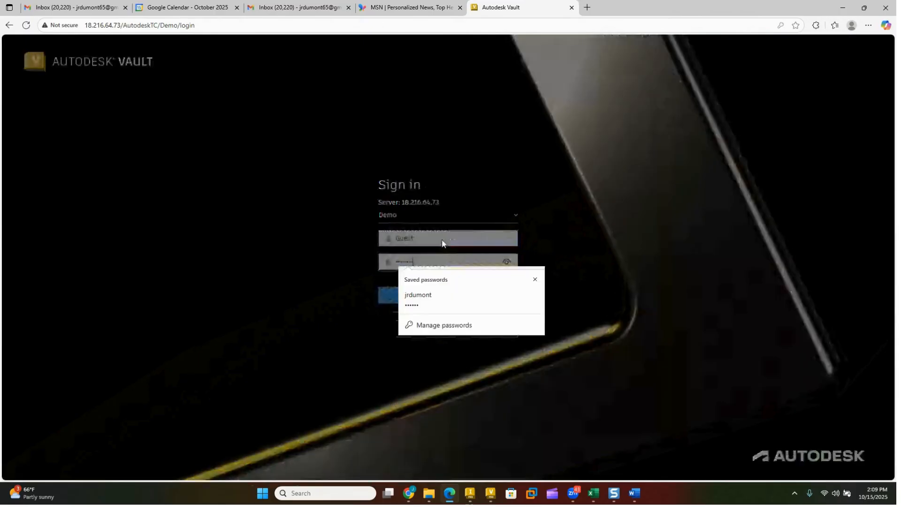
pyautogui.press('Return')
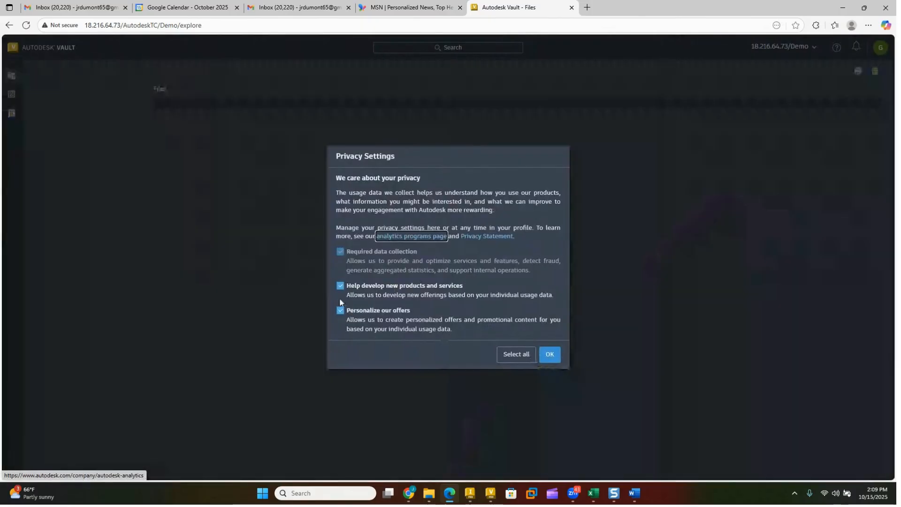
# Step: Opt out of product development data use and personalized offers in the privacy settings, and save them
pyautogui.click(340, 310)
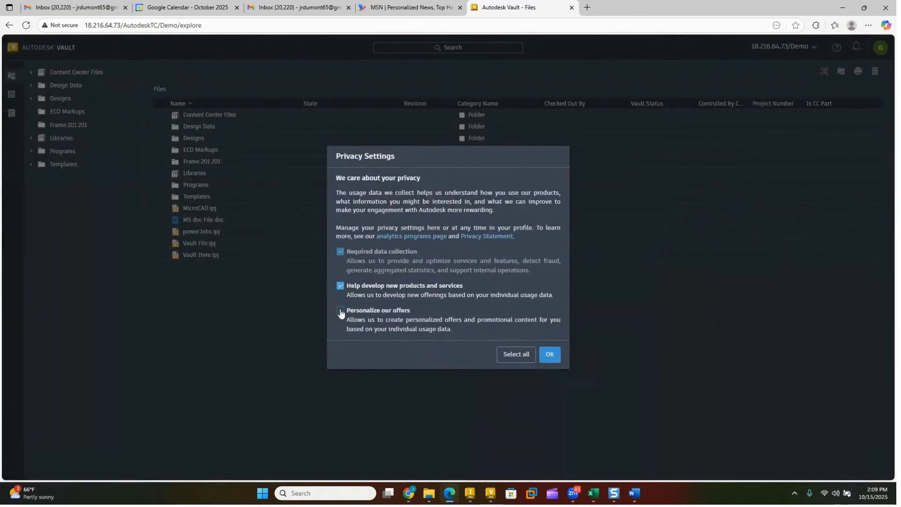
pyautogui.click(340, 286)
pyautogui.click(549, 354)
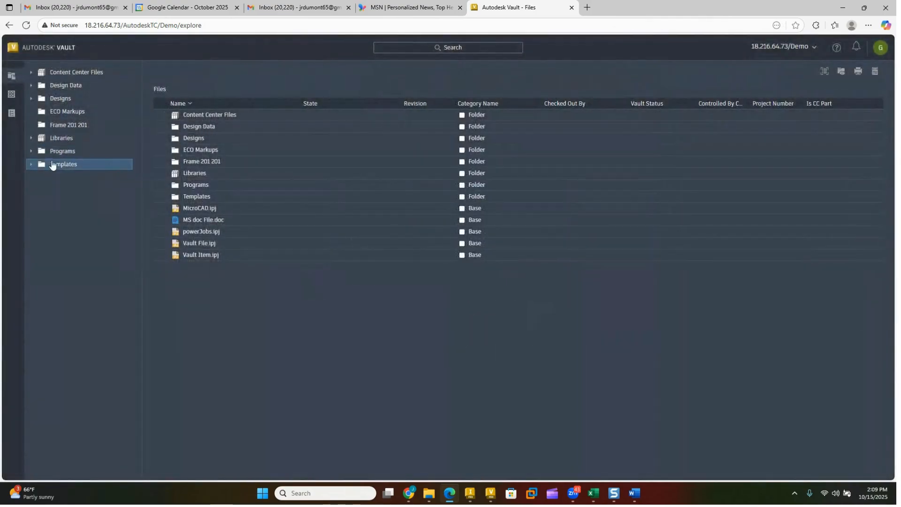
# Step: Search the vault files for gen-cdir and look through the list of matches
pyautogui.click(410, 48)
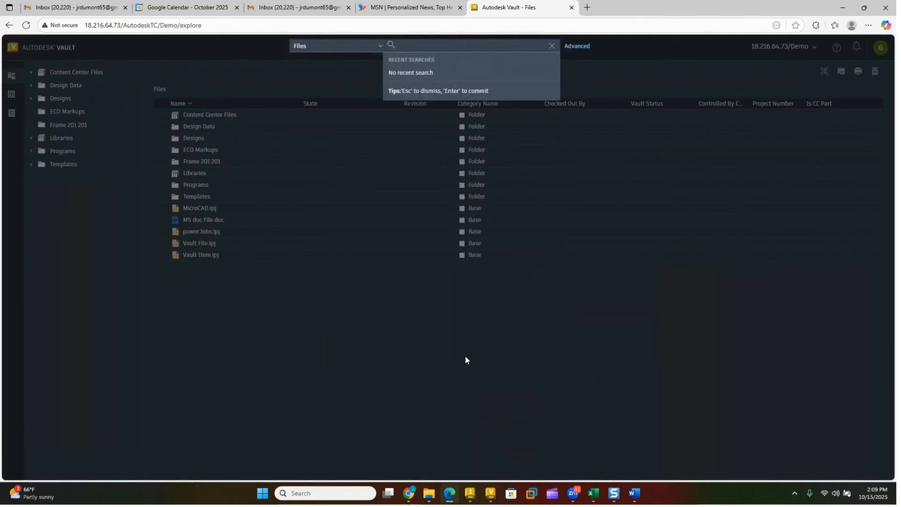
pyautogui.click(471, 495)
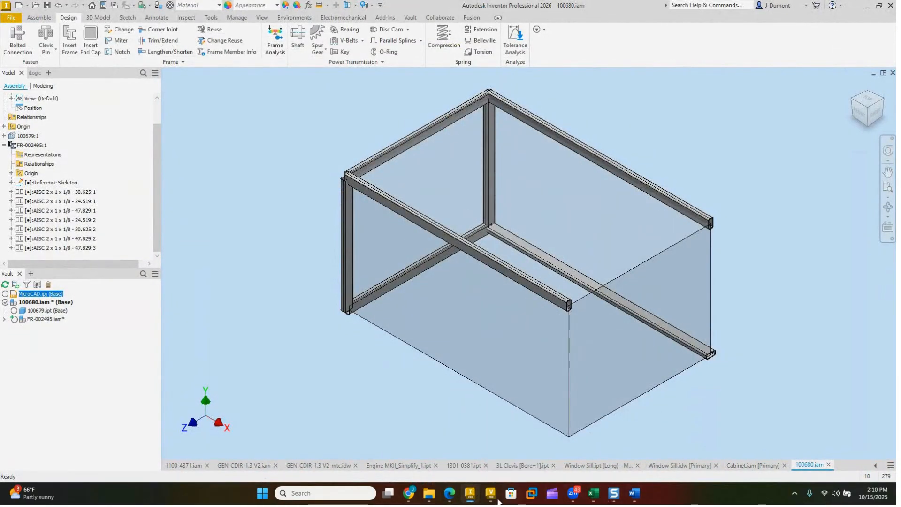
pyautogui.click(450, 492)
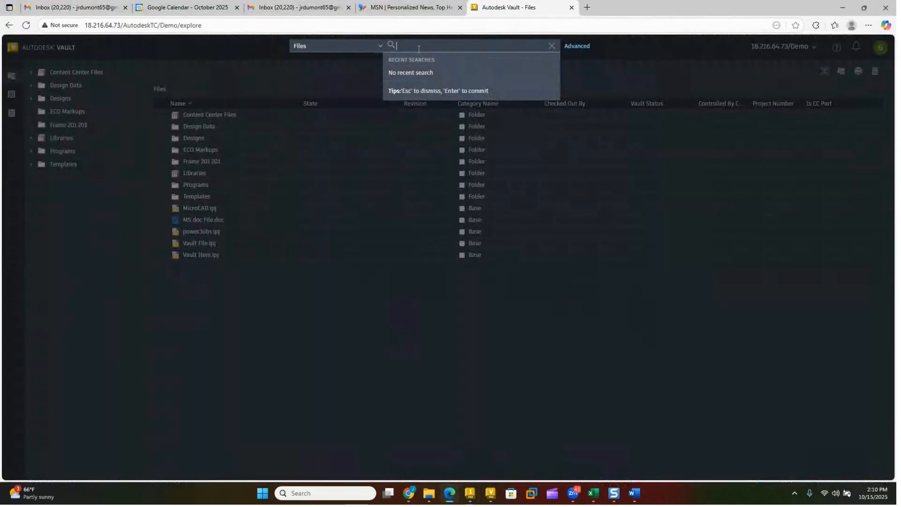
pyautogui.write('gen-cdir')
pyautogui.press('Return')
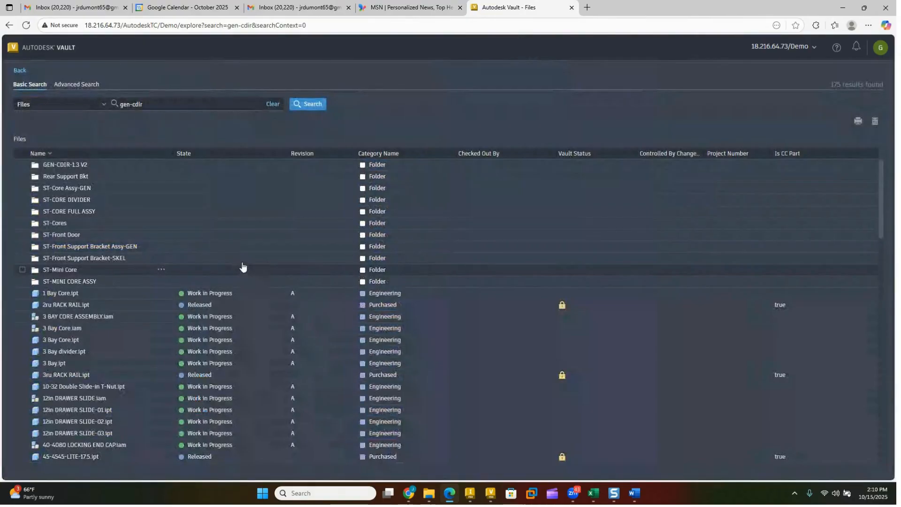
pyautogui.scroll(-10, 98, 370)
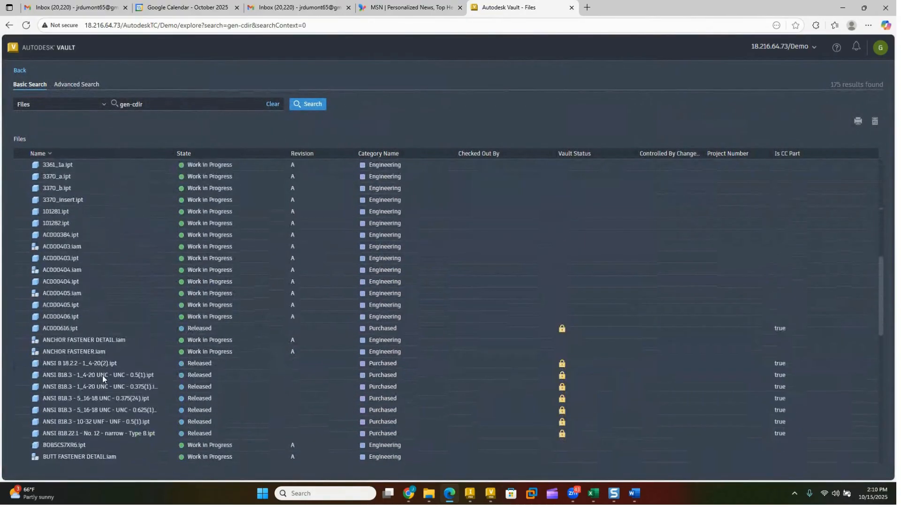
# Step: Narrow the vault search to gen-cdir*.idw and open the details of GEN-CDIR-1.3 V2.idw
pyautogui.click(163, 104)
pyautogui.write('*.idw')
pyautogui.press('Return')
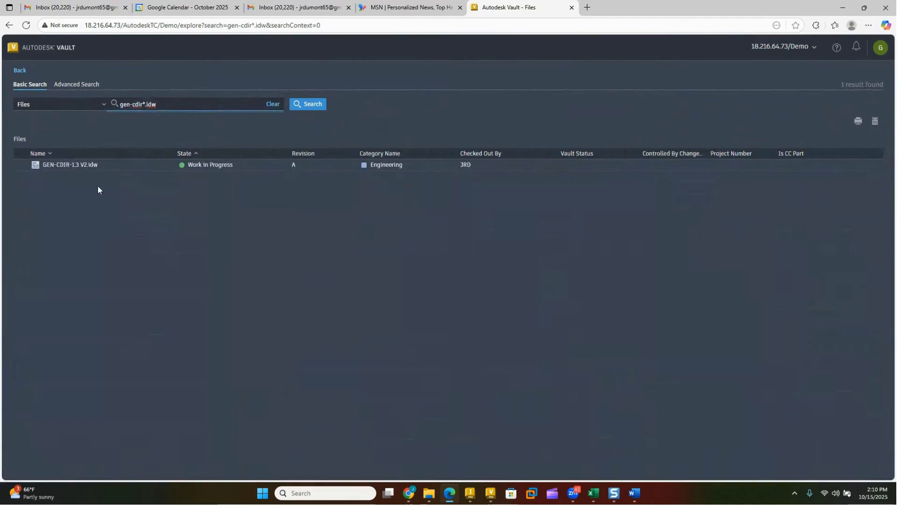
pyautogui.click(90, 165)
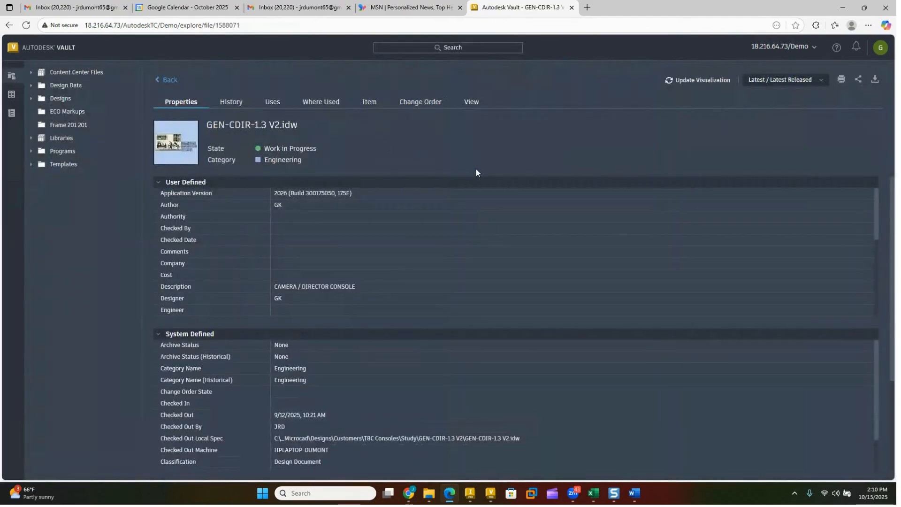
# Step: View the GEN-CDIR-1.3 V2 drawing and jump to Sheet:3 through the document tree, closing the browser after choosing the sheet
pyautogui.click(471, 104)
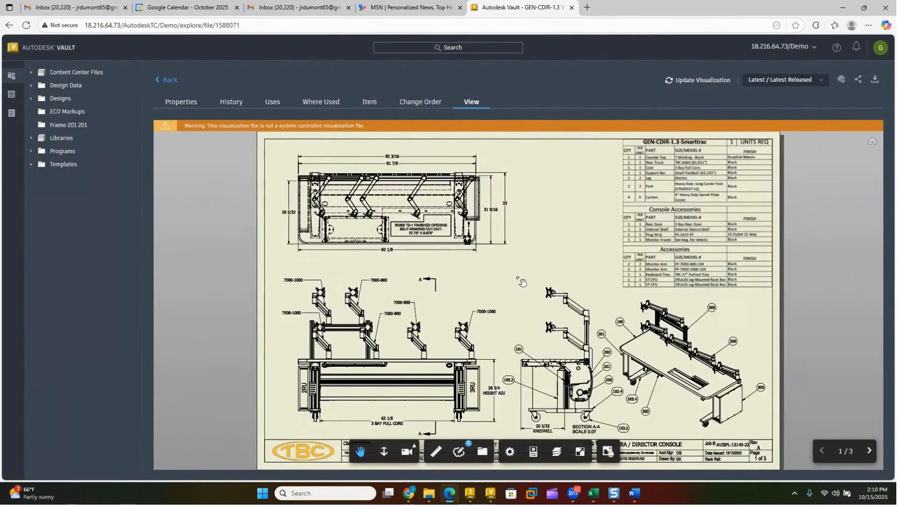
pyautogui.click(483, 455)
pyautogui.scroll(-8, 510, 338)
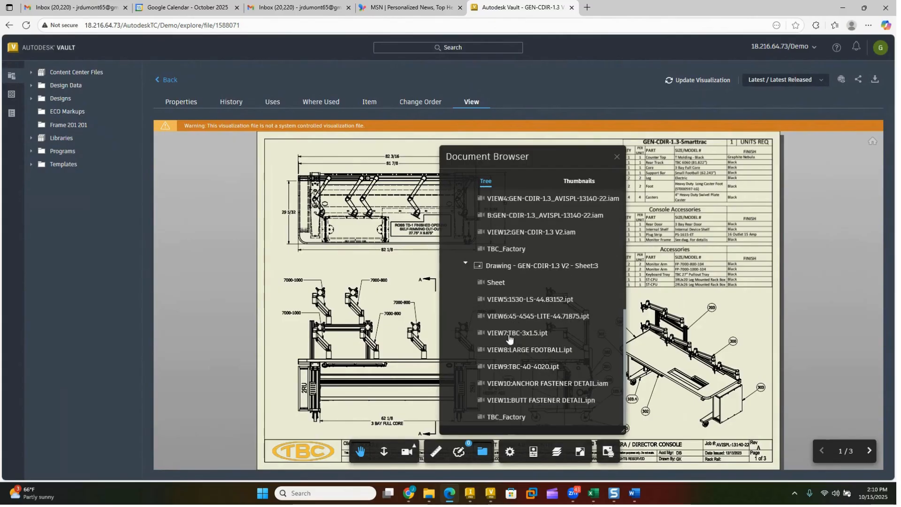
pyautogui.click(498, 268)
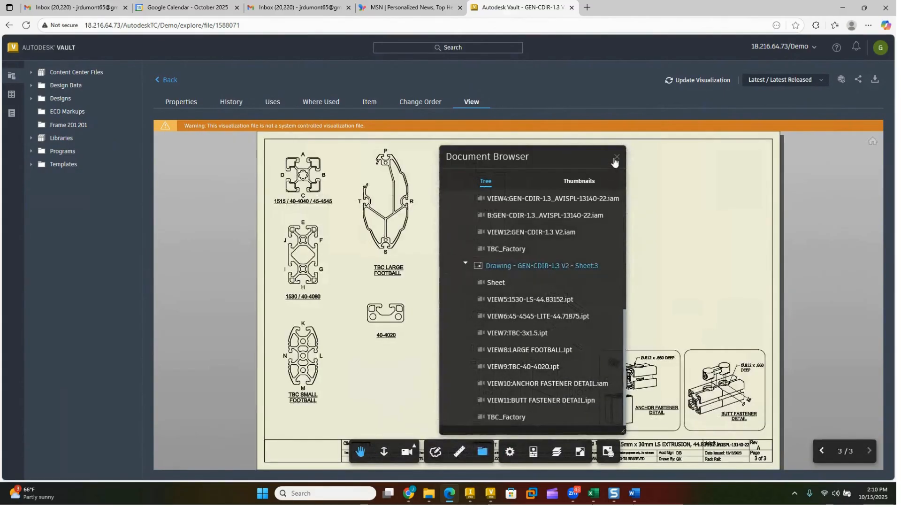
pyautogui.click(616, 156)
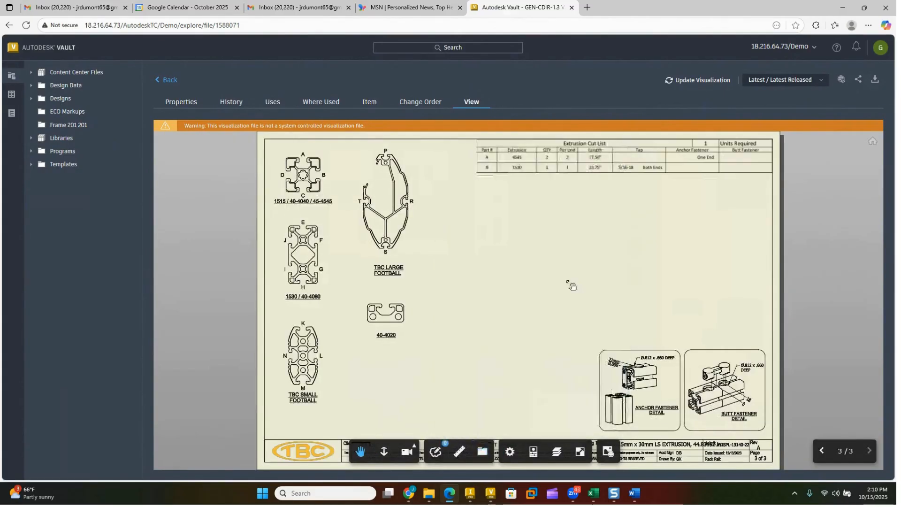
# Step: Page back through the drawing's sheets and return to sheet 3 with the viewer's page navigation
pyautogui.click(828, 452)
pyautogui.click(826, 451)
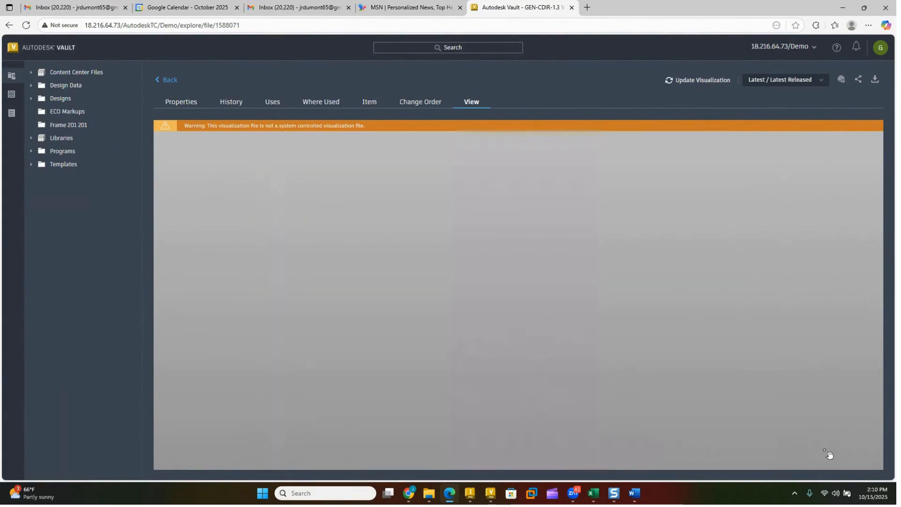
pyautogui.click(870, 451)
pyautogui.click(870, 451)
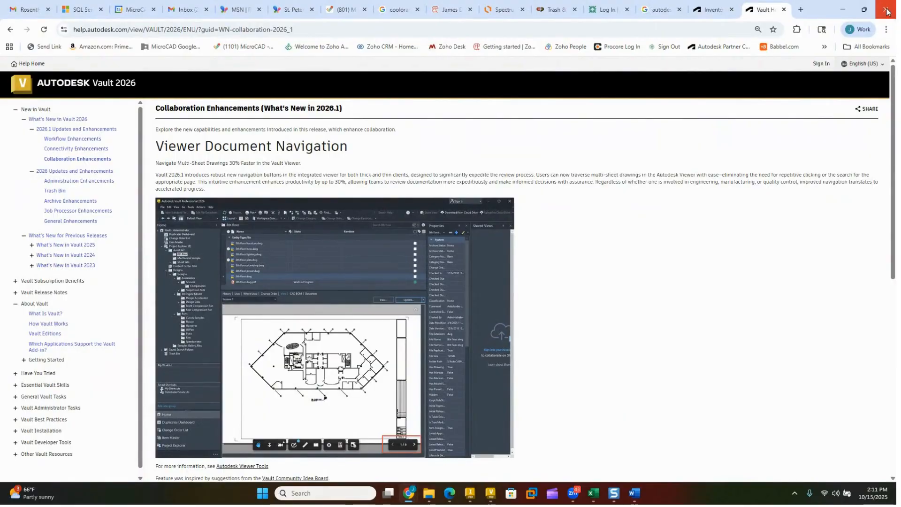
# Step: Close the open Vault 2026 and Inventor 2026 help pages in Chrome and put the browser window away
pyautogui.click(784, 10)
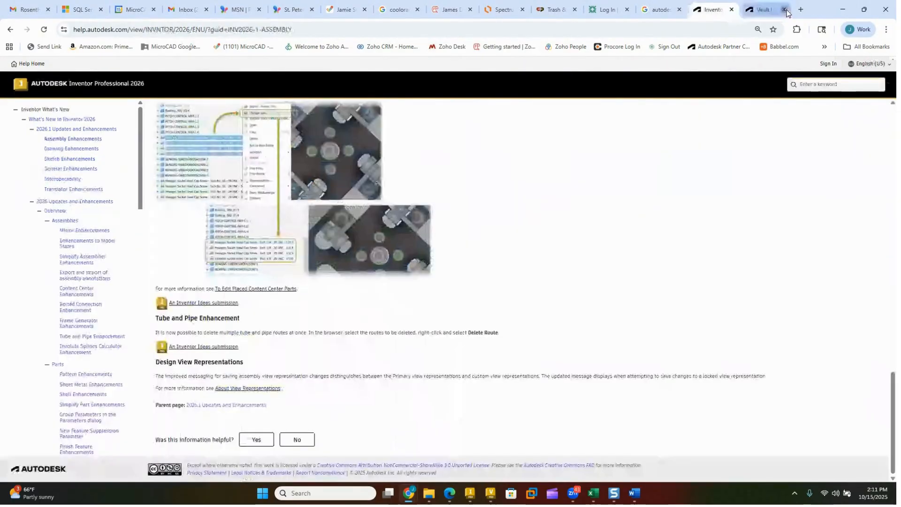
pyautogui.click(788, 11)
pyautogui.moveTo(821, 13); pyautogui.dragTo(0, 31)
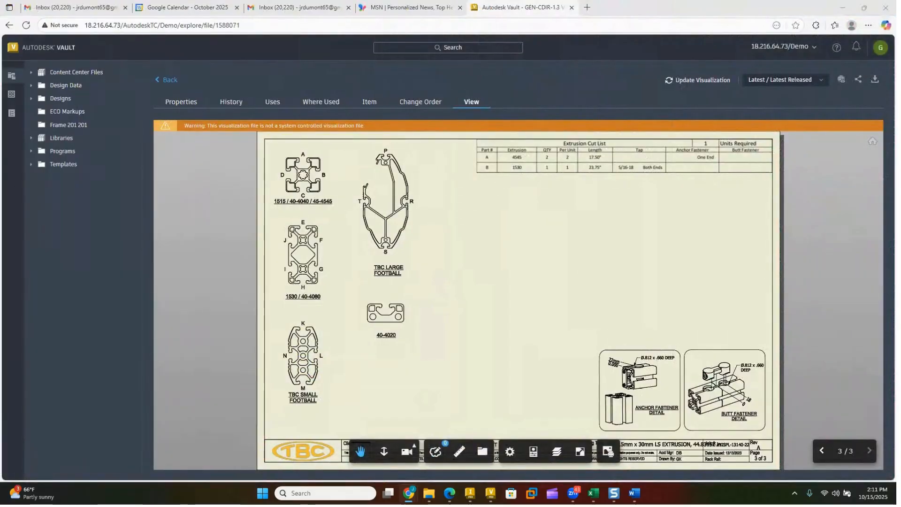
# Step: Switch to Vault Professional, open its Help Topics, and expand the 2026 and 2026.1 Updates and Enhancements under What's New in Vault 2026
pyautogui.click(491, 494)
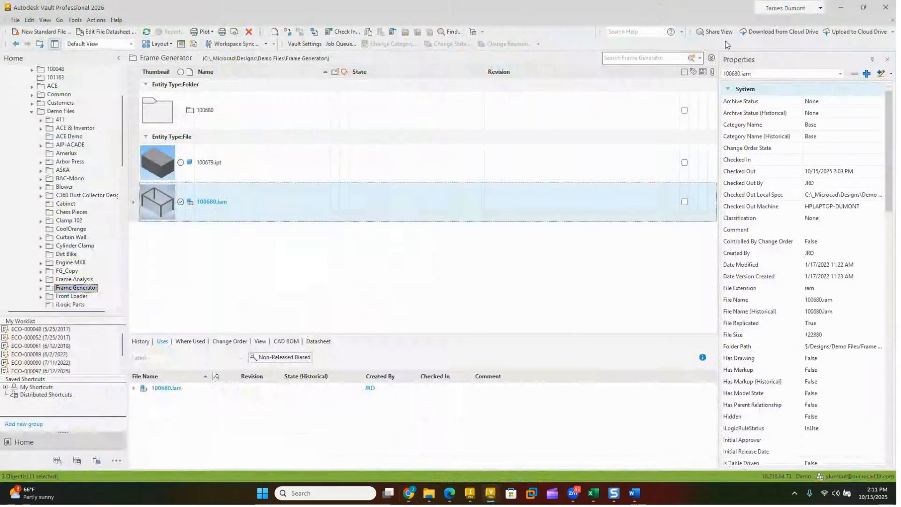
pyautogui.click(115, 21)
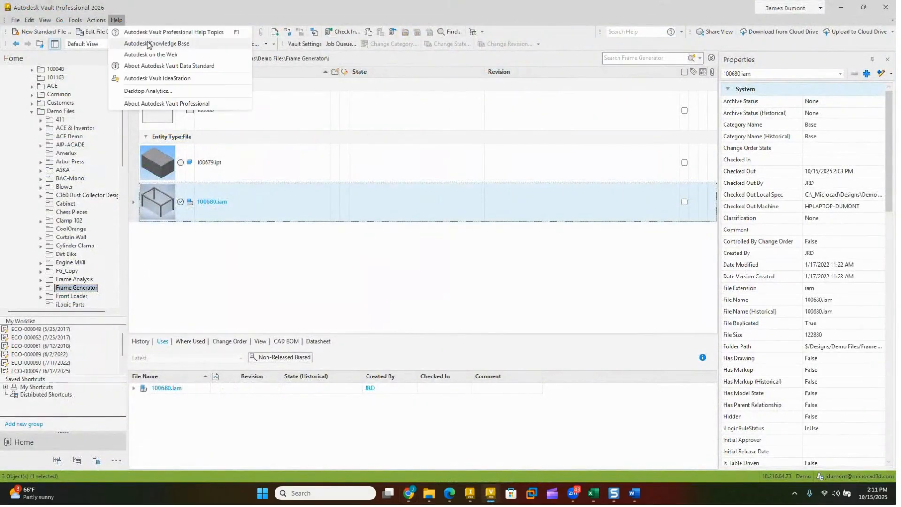
pyautogui.click(190, 33)
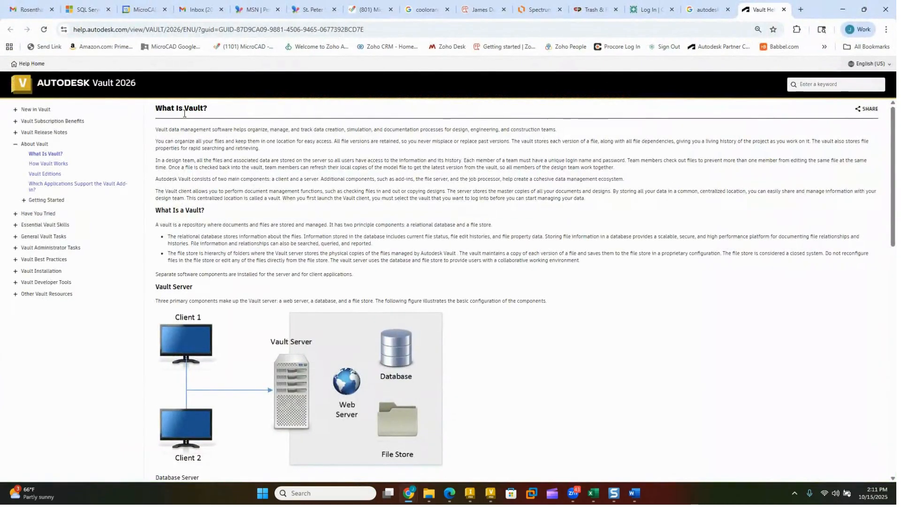
pyautogui.click(15, 109)
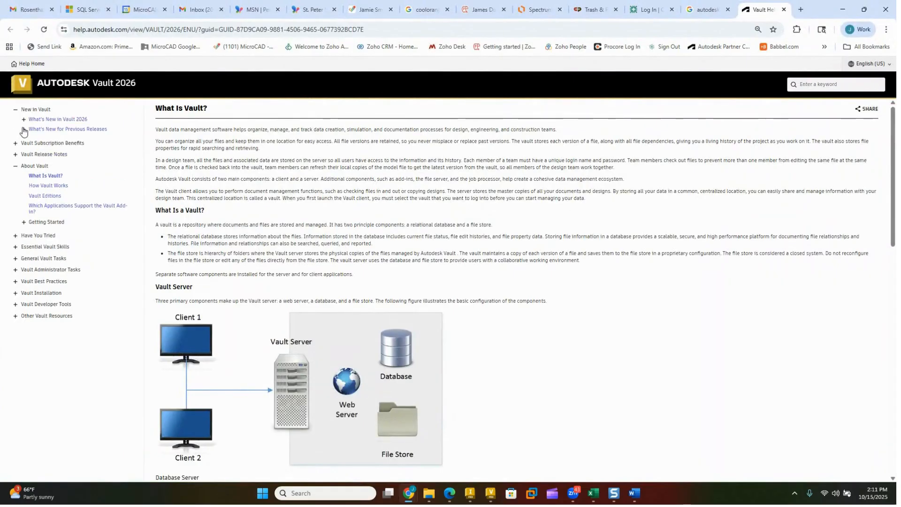
pyautogui.click(24, 119)
pyautogui.click(32, 139)
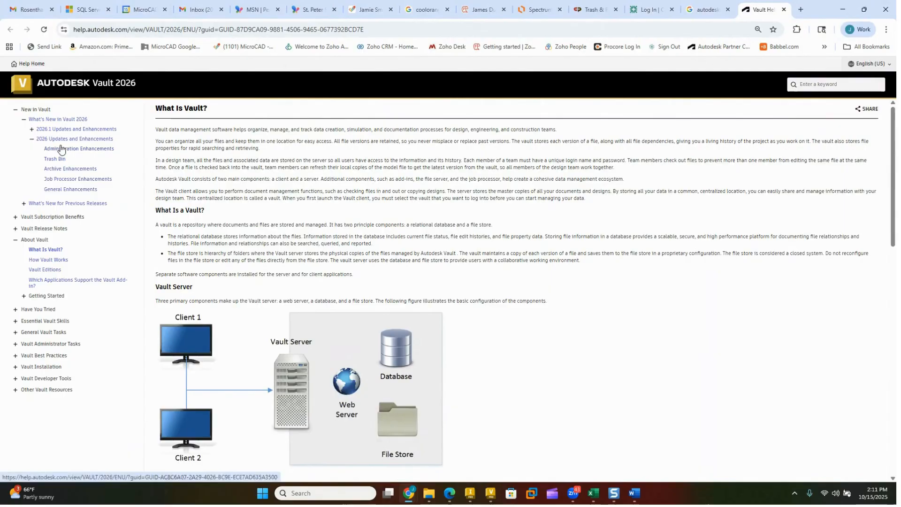
pyautogui.click(32, 129)
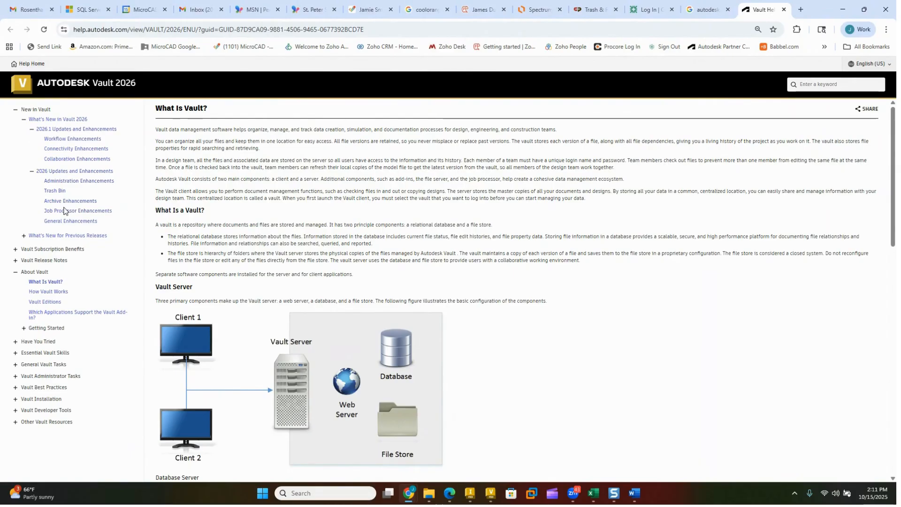
# Step: Switch to Inventor, open its Help Topics, and expand the 2026.1 and 2026 updates under What's New in Inventor 2026, including the Overview
pyautogui.click(470, 496)
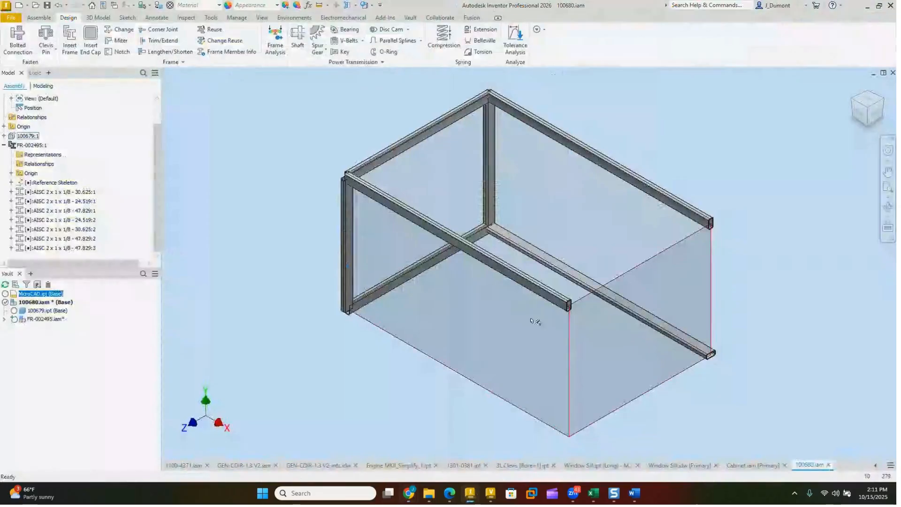
pyautogui.click(842, 5)
pyautogui.moveTo(817, 18)
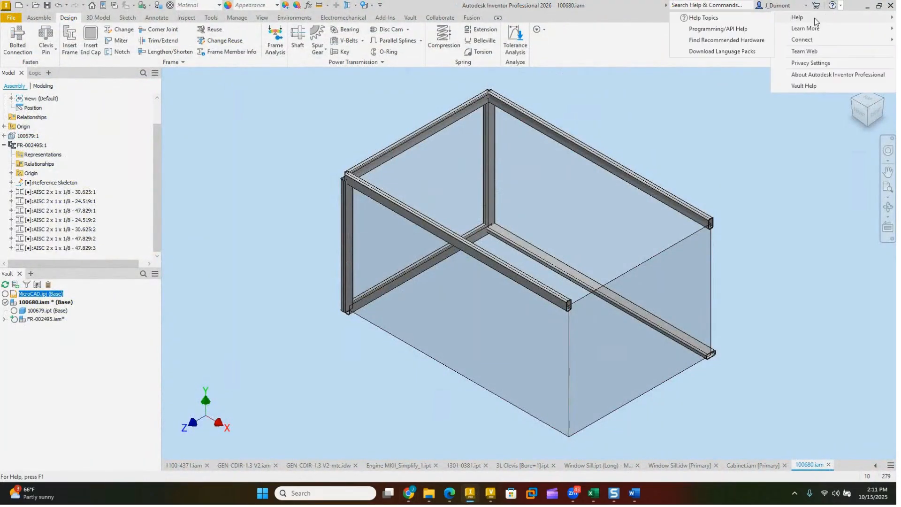
pyautogui.click(709, 20)
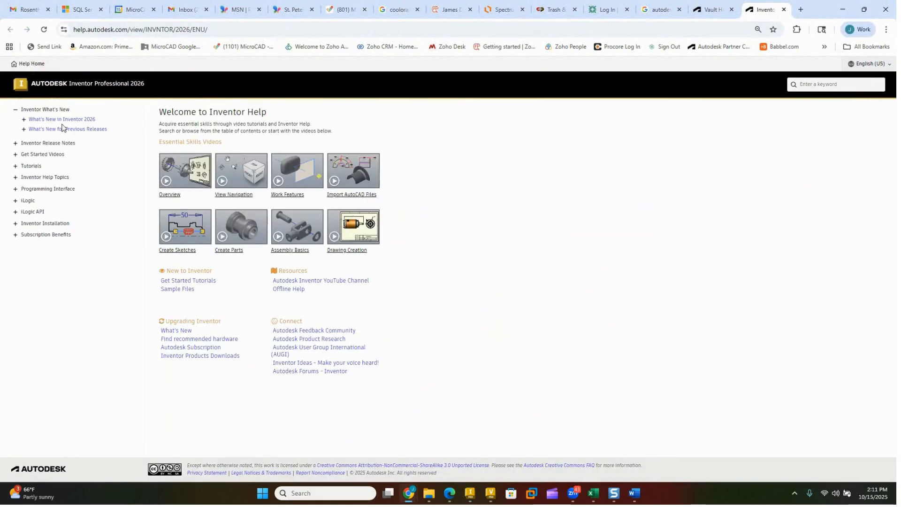
pyautogui.click(24, 120)
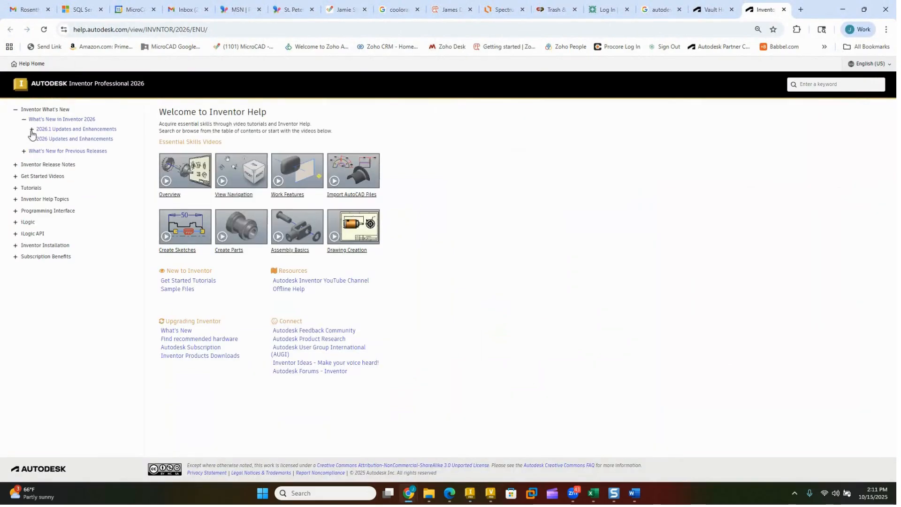
pyautogui.click(32, 129)
pyautogui.click(31, 201)
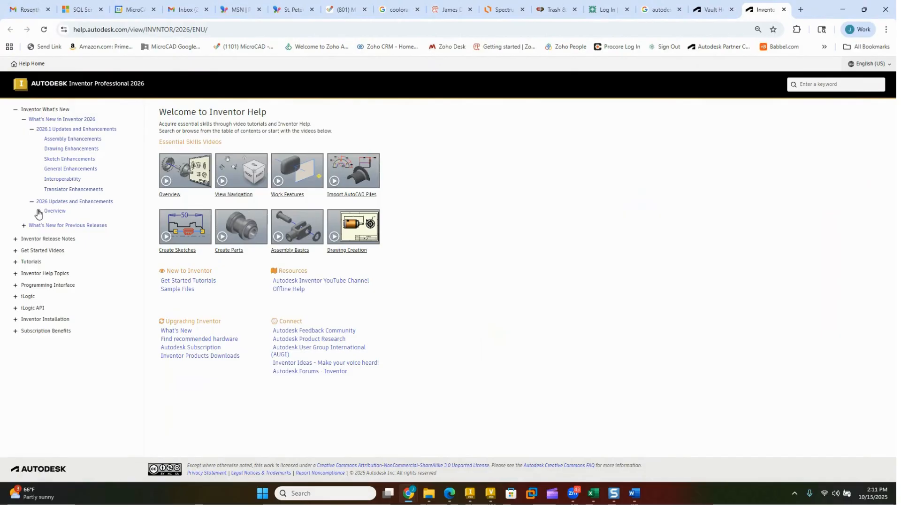
pyautogui.click(39, 211)
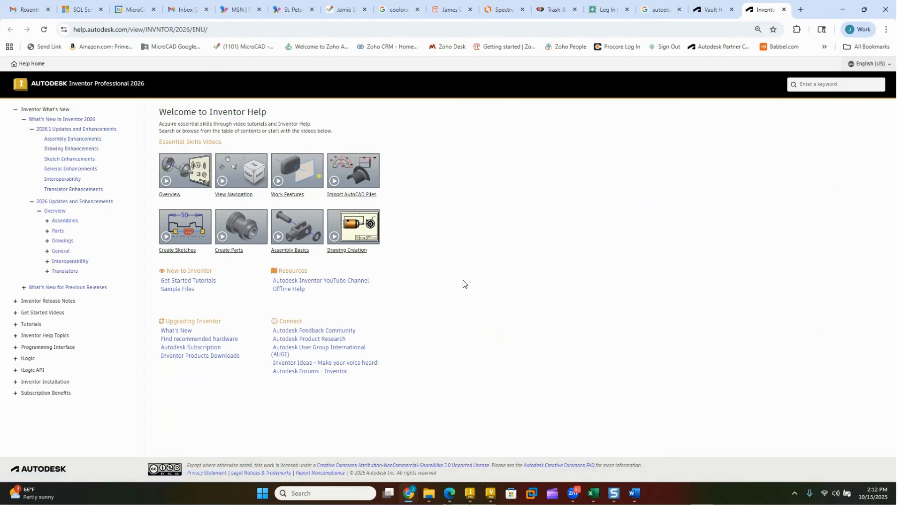
# Step: Open the Translators Enhancement for 2026 page and read through its import and export format changes
pyautogui.click(54, 273)
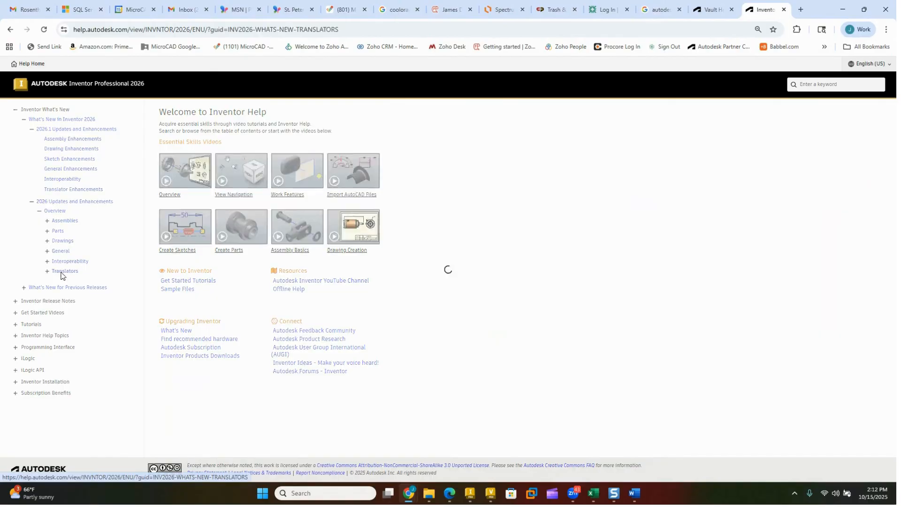
pyautogui.click(69, 286)
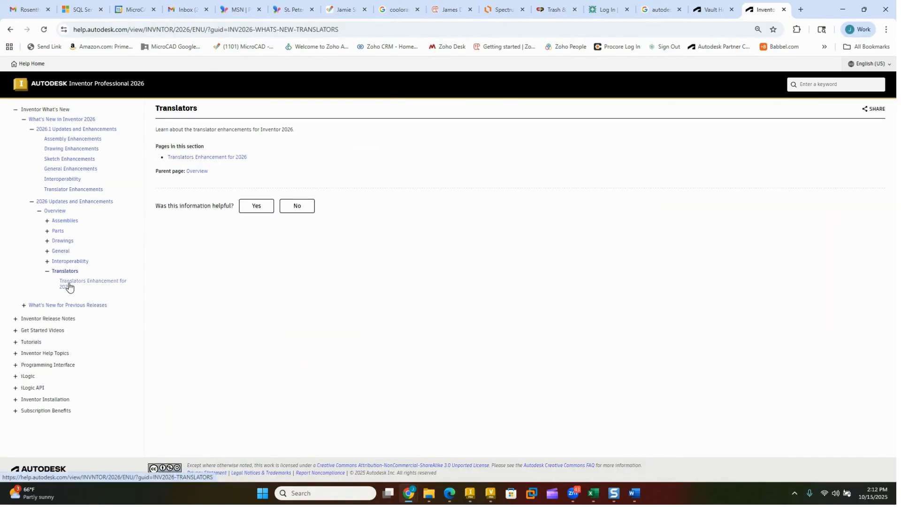
pyautogui.scroll(-8, 338, 326)
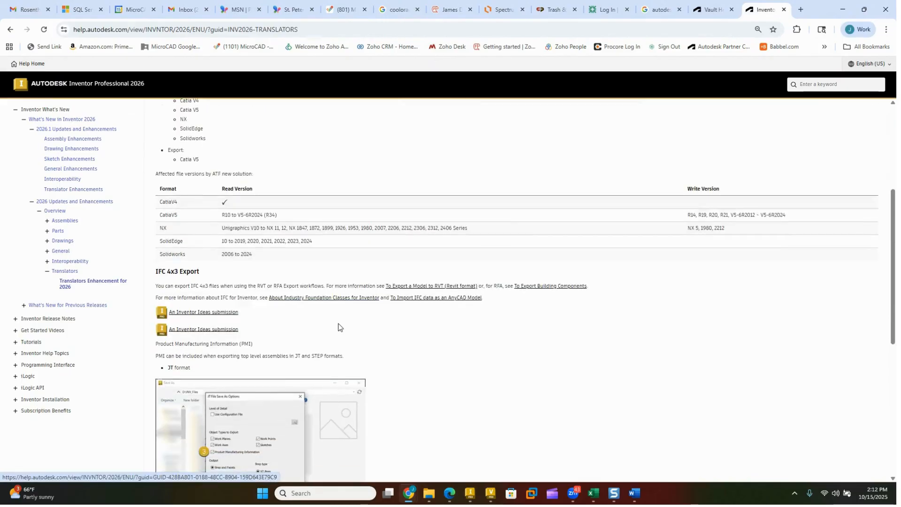
pyautogui.scroll(-3, 339, 328)
pyautogui.scroll(10, 341, 326)
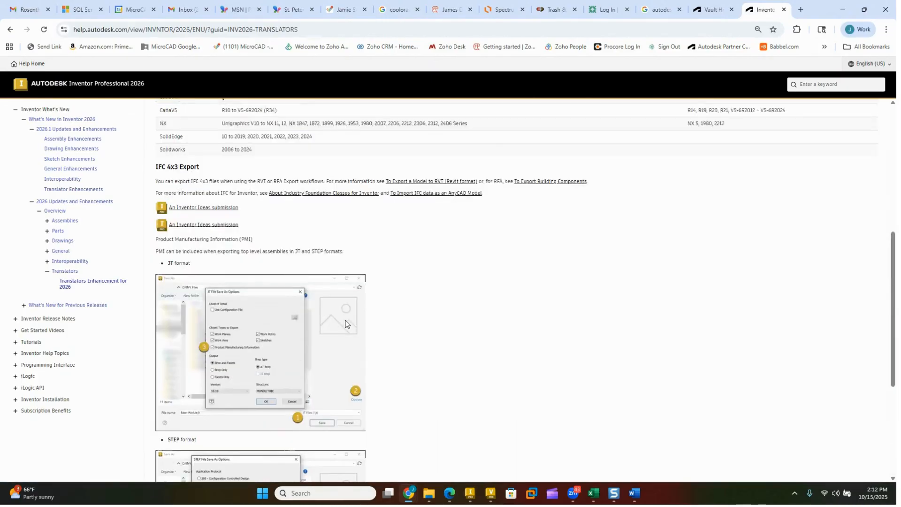
pyautogui.scroll(2, 344, 324)
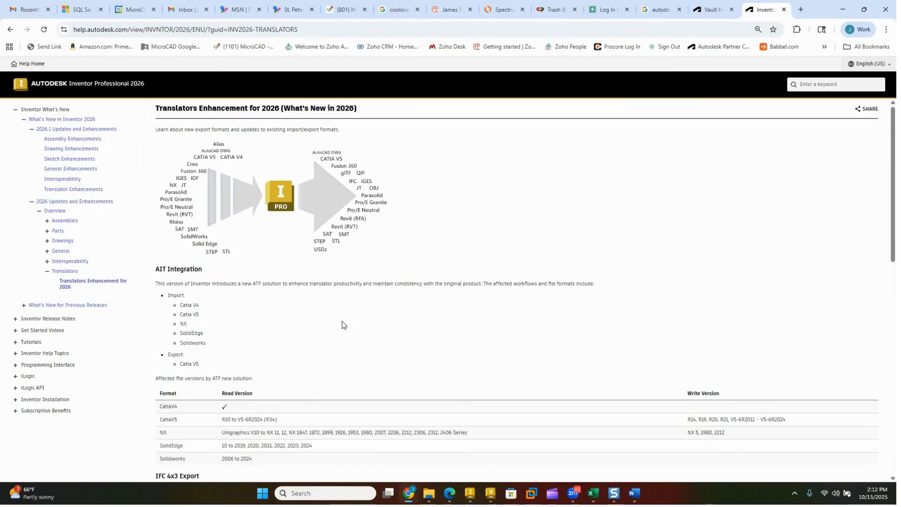